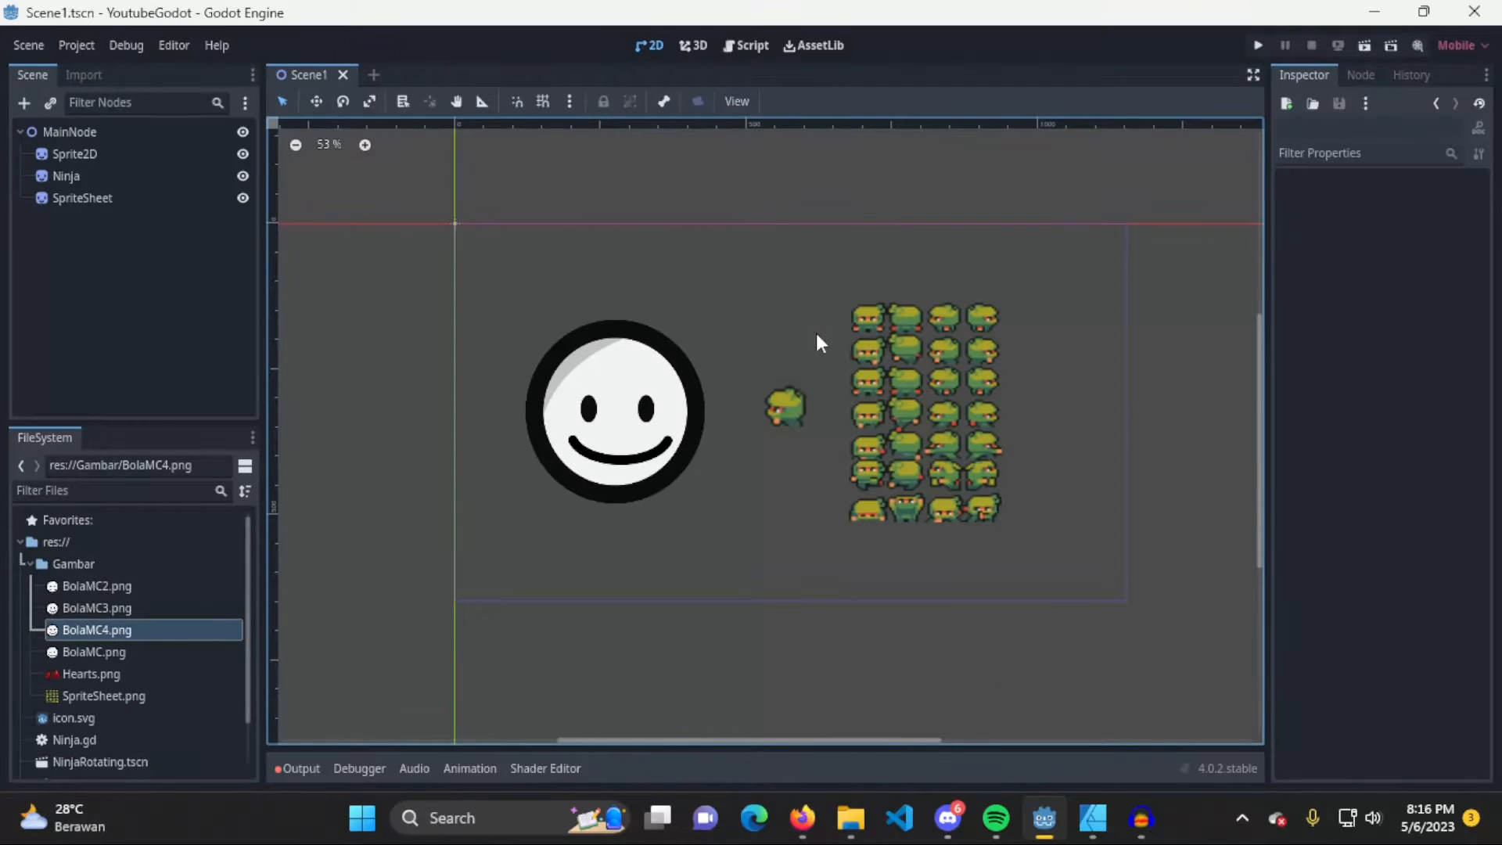
Examine the smiley sprite and the SpriteSheet node already placed in the scene
{"action": "left_click", "coordinate": [595, 432]}
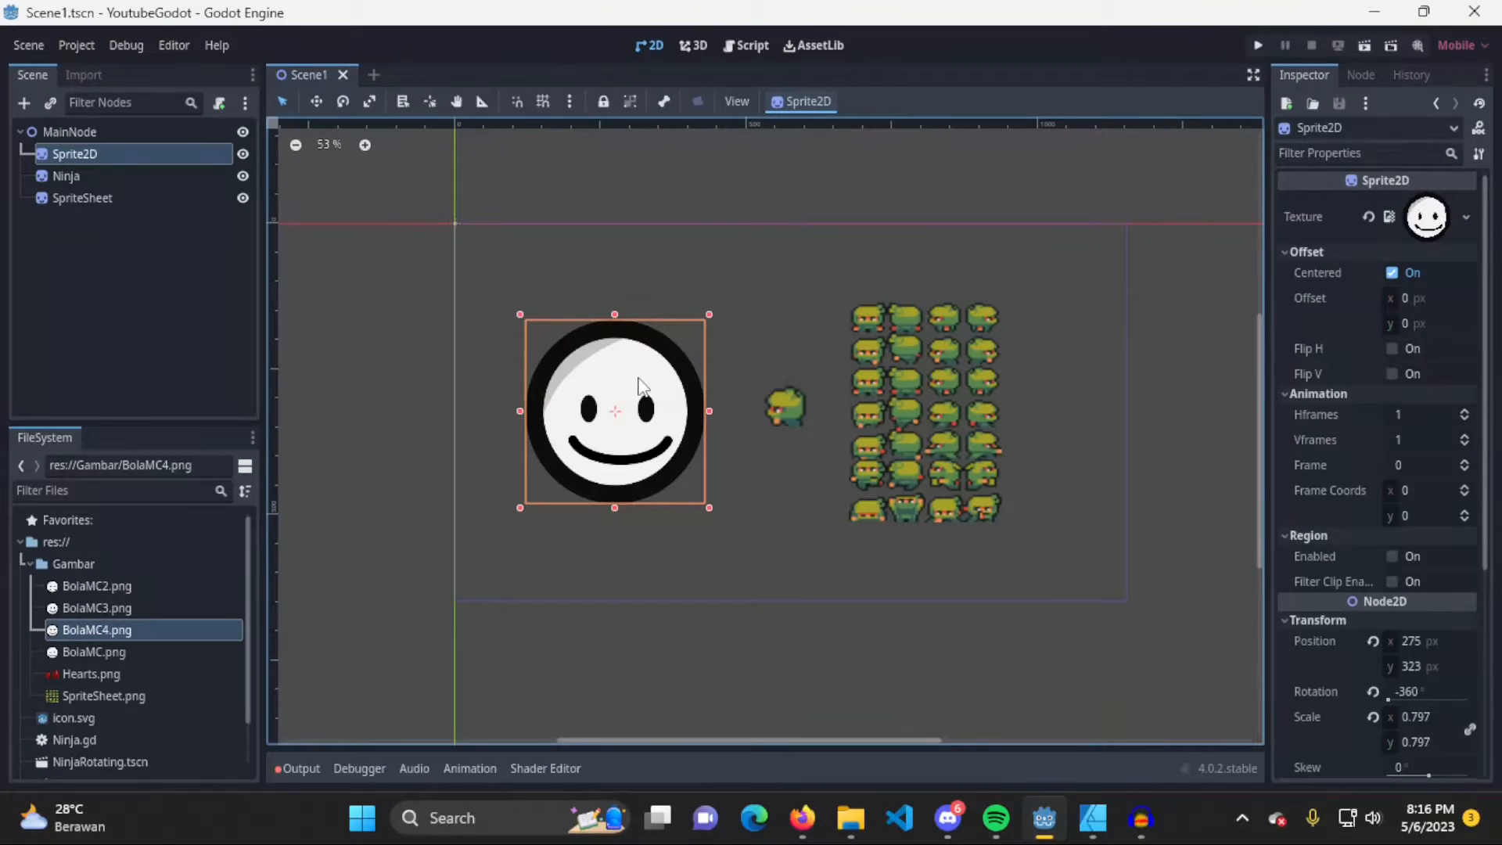
{"action": "middle_click_drag", "start_coordinate": [644, 372], "coordinate": [628, 357]}
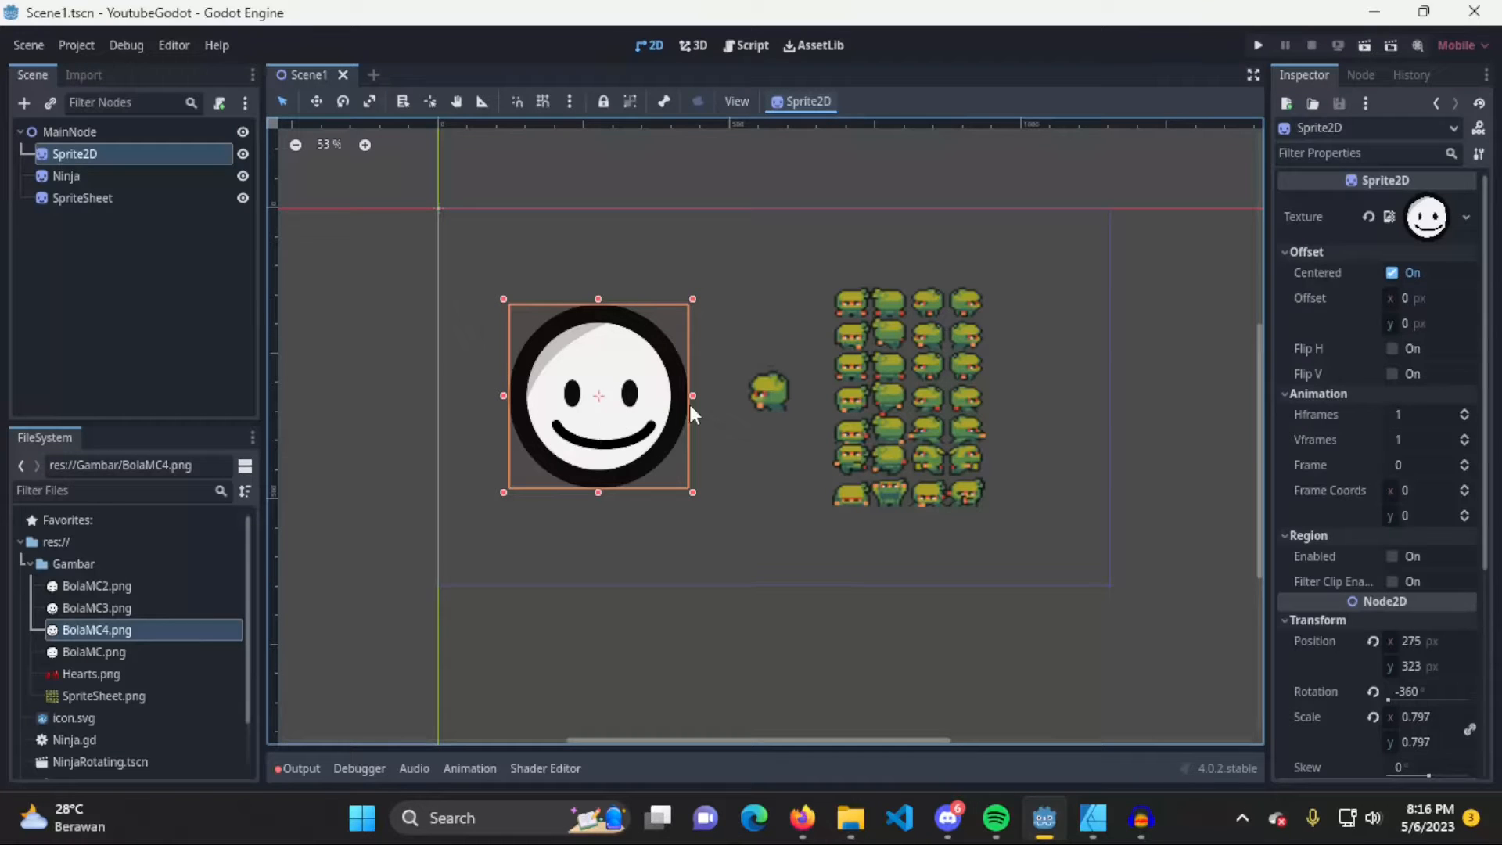
{"action": "left_click", "coordinate": [900, 381]}
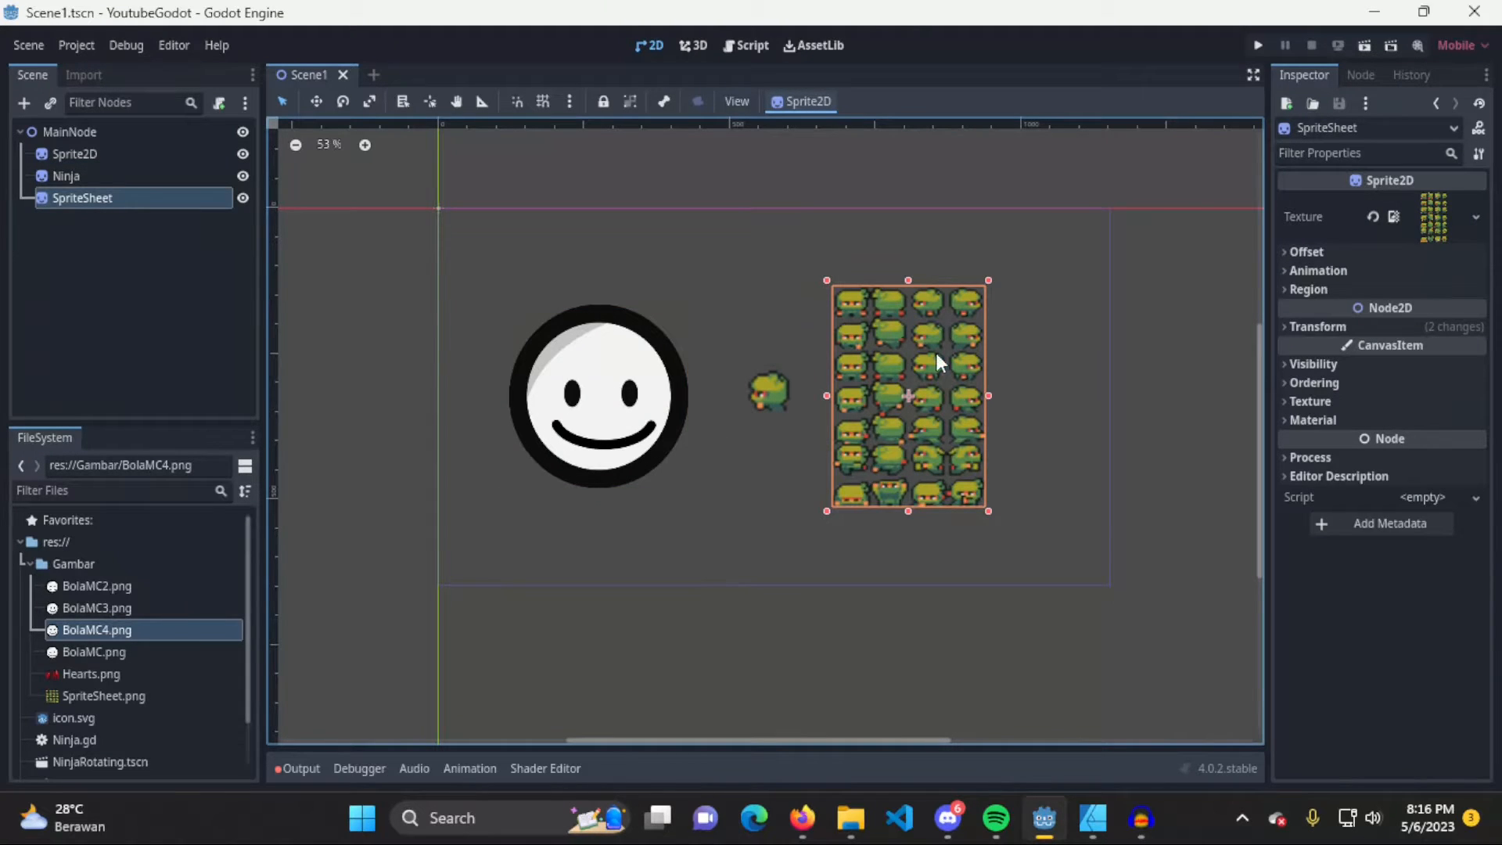
{"action": "scroll", "coordinate": [755, 413], "scroll_direction": "up", "scroll_amount": 5}
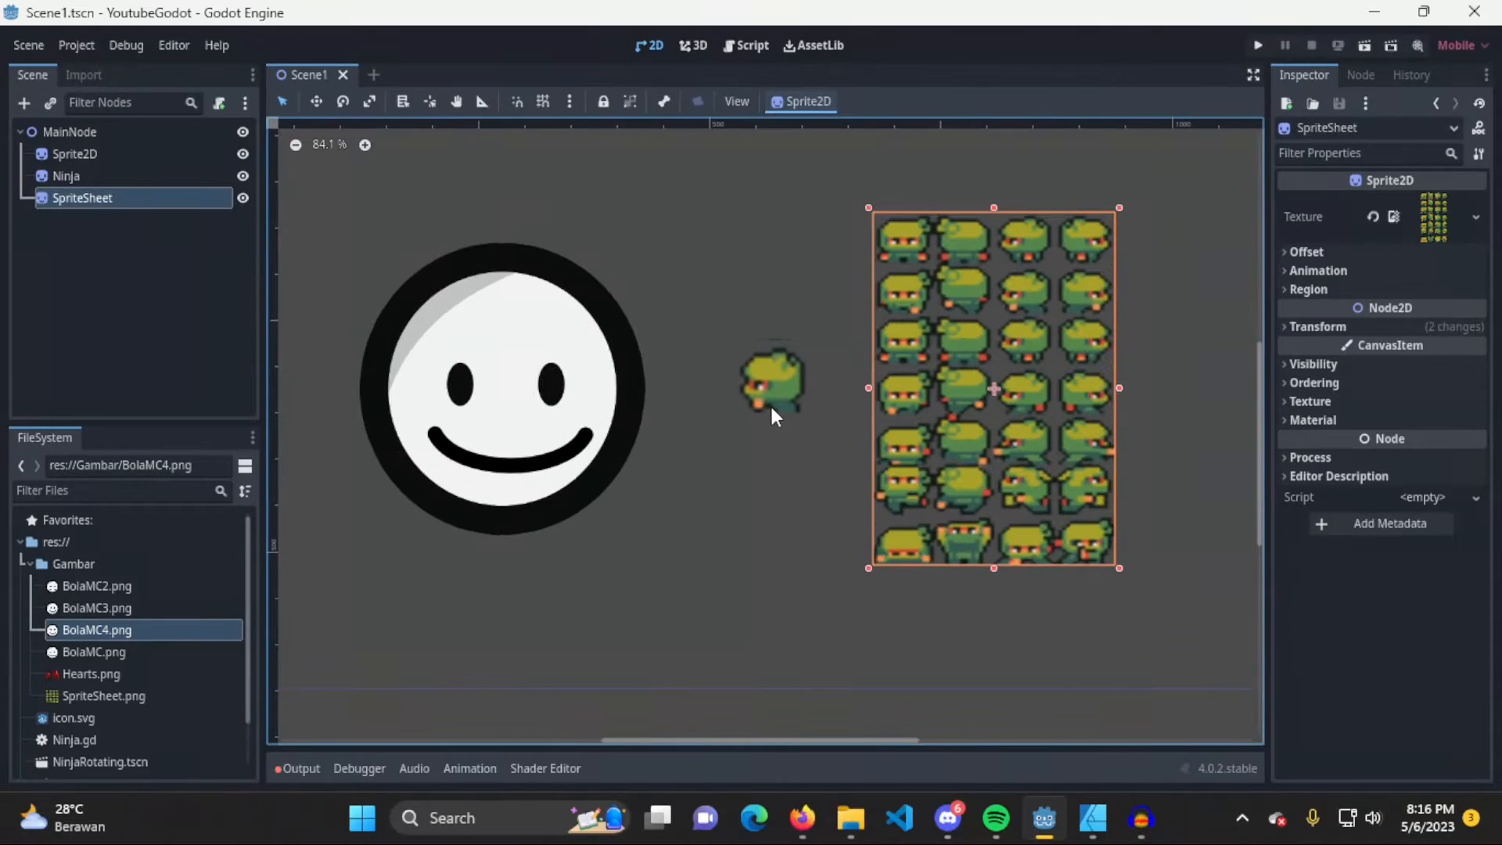
Set the Ninja sprite's animation frame to 15 and move the sprite to about x 550, y 277 px
{"action": "left_click", "coordinate": [774, 379]}
{"action": "left_click_drag", "start_coordinate": [773, 378], "coordinate": [749, 371]}
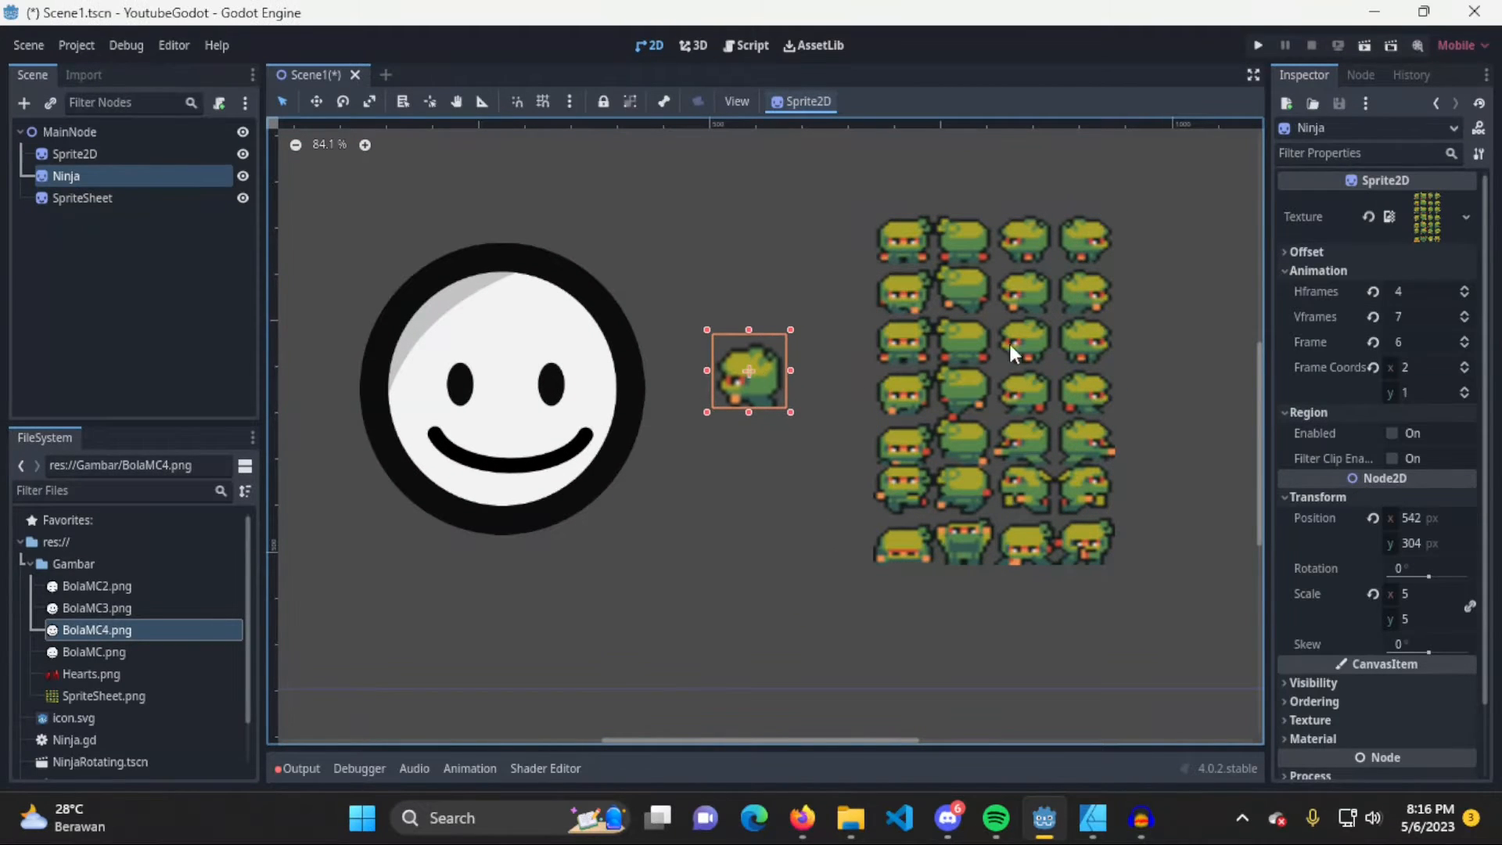
{"action": "left_click", "coordinate": [1464, 340]}
{"action": "left_click", "coordinate": [1464, 339]}
{"action": "left_click", "coordinate": [1464, 340]}
{"action": "left_click", "coordinate": [1465, 340]}
{"action": "left_click", "coordinate": [1464, 341]}
{"action": "left_click", "coordinate": [1464, 340]}
{"action": "left_click", "coordinate": [1464, 341]}
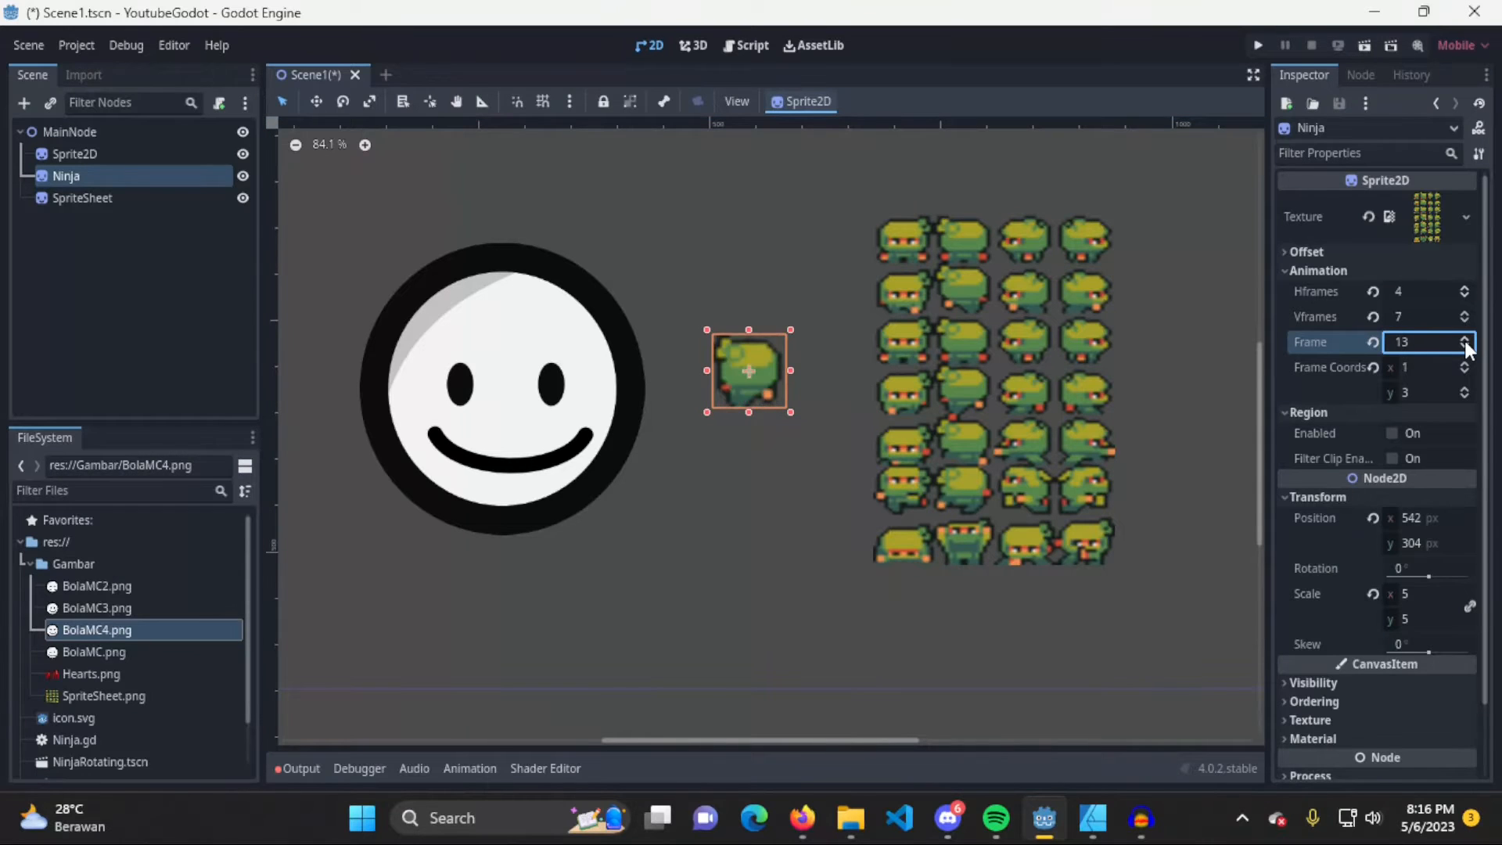
{"action": "left_click", "coordinate": [1465, 340]}
{"action": "left_click", "coordinate": [1465, 341]}
{"action": "left_click", "coordinate": [1465, 342]}
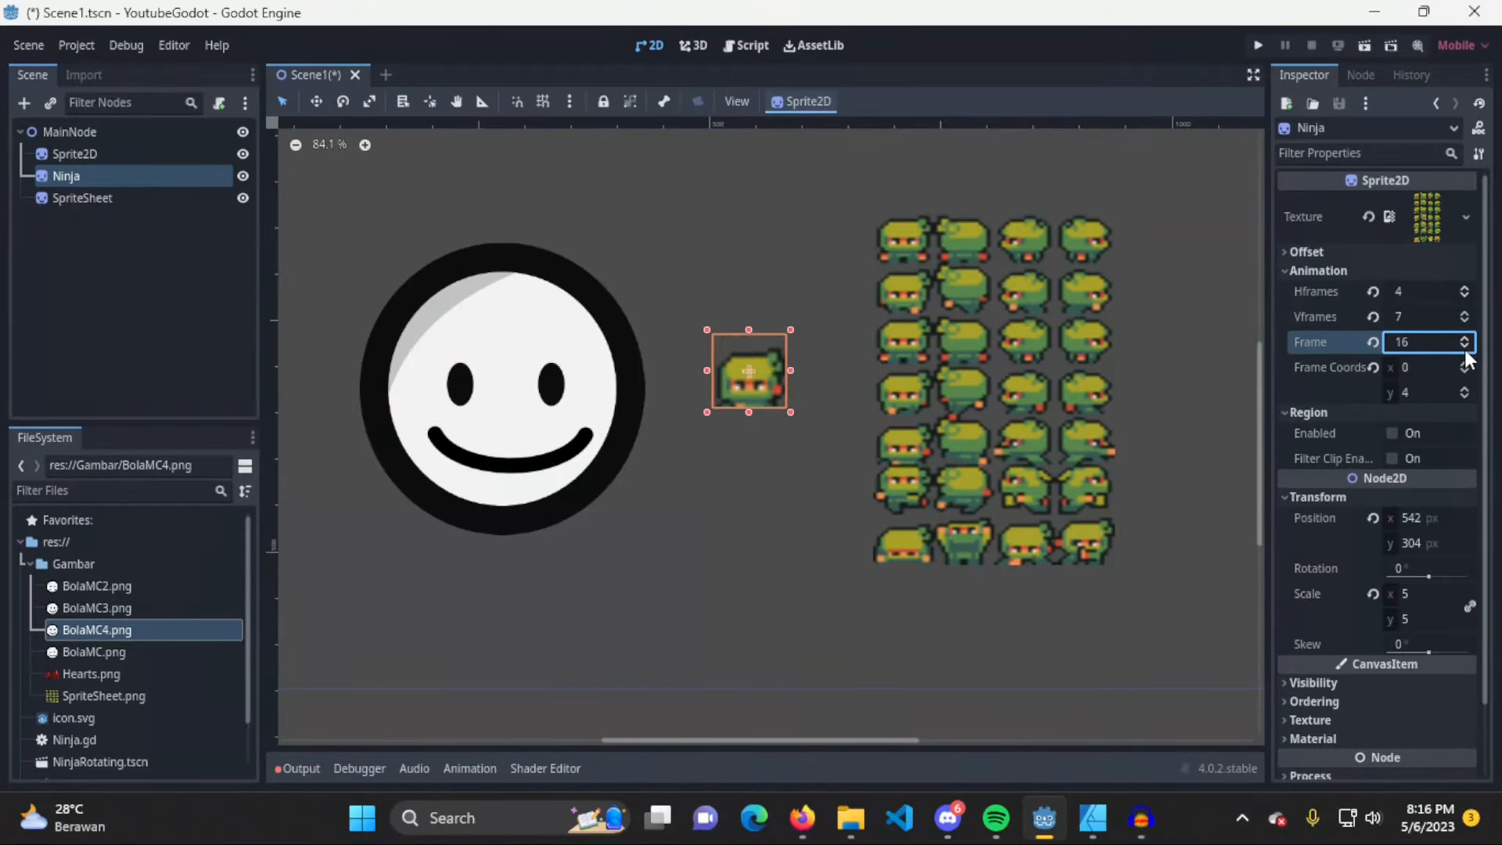
{"action": "left_click", "coordinate": [1465, 342]}
{"action": "left_click", "coordinate": [808, 397]}
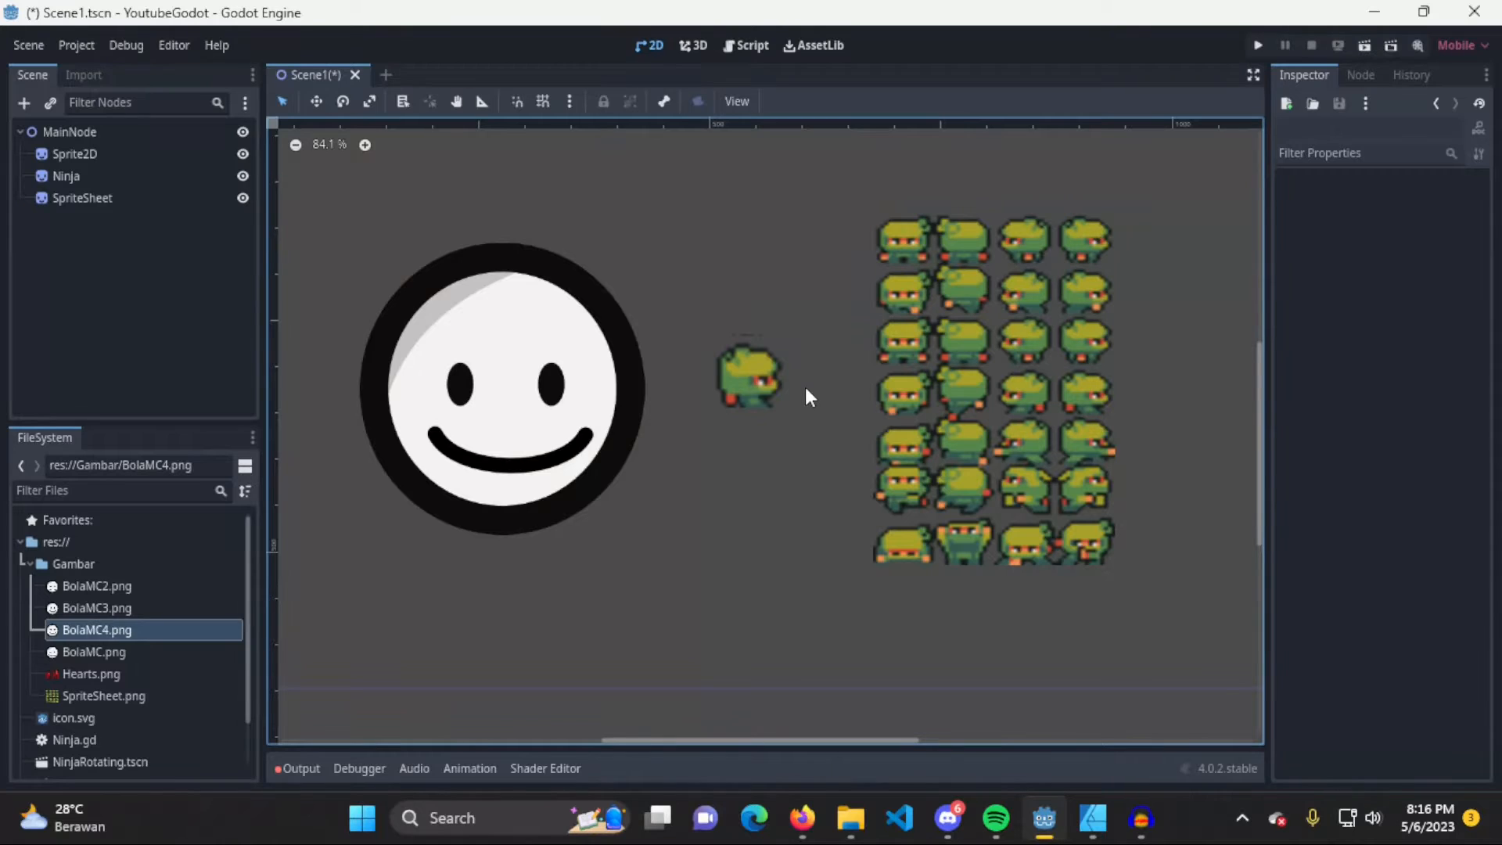
{"action": "left_click", "coordinate": [758, 371]}
{"action": "left_click_drag", "start_coordinate": [764, 369], "coordinate": [776, 345]}
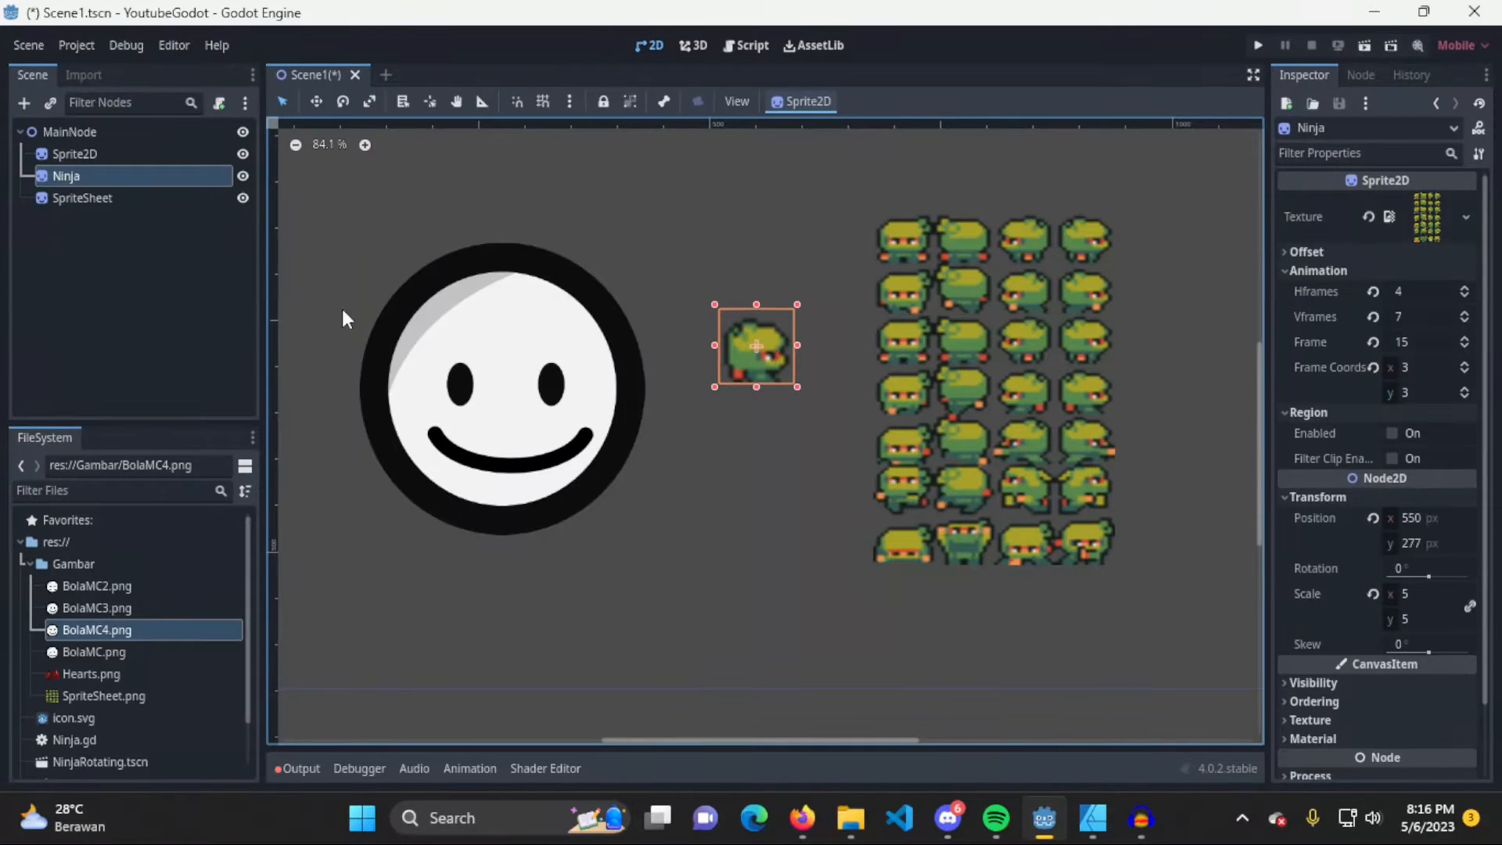
{"action": "left_click", "coordinate": [112, 233]}
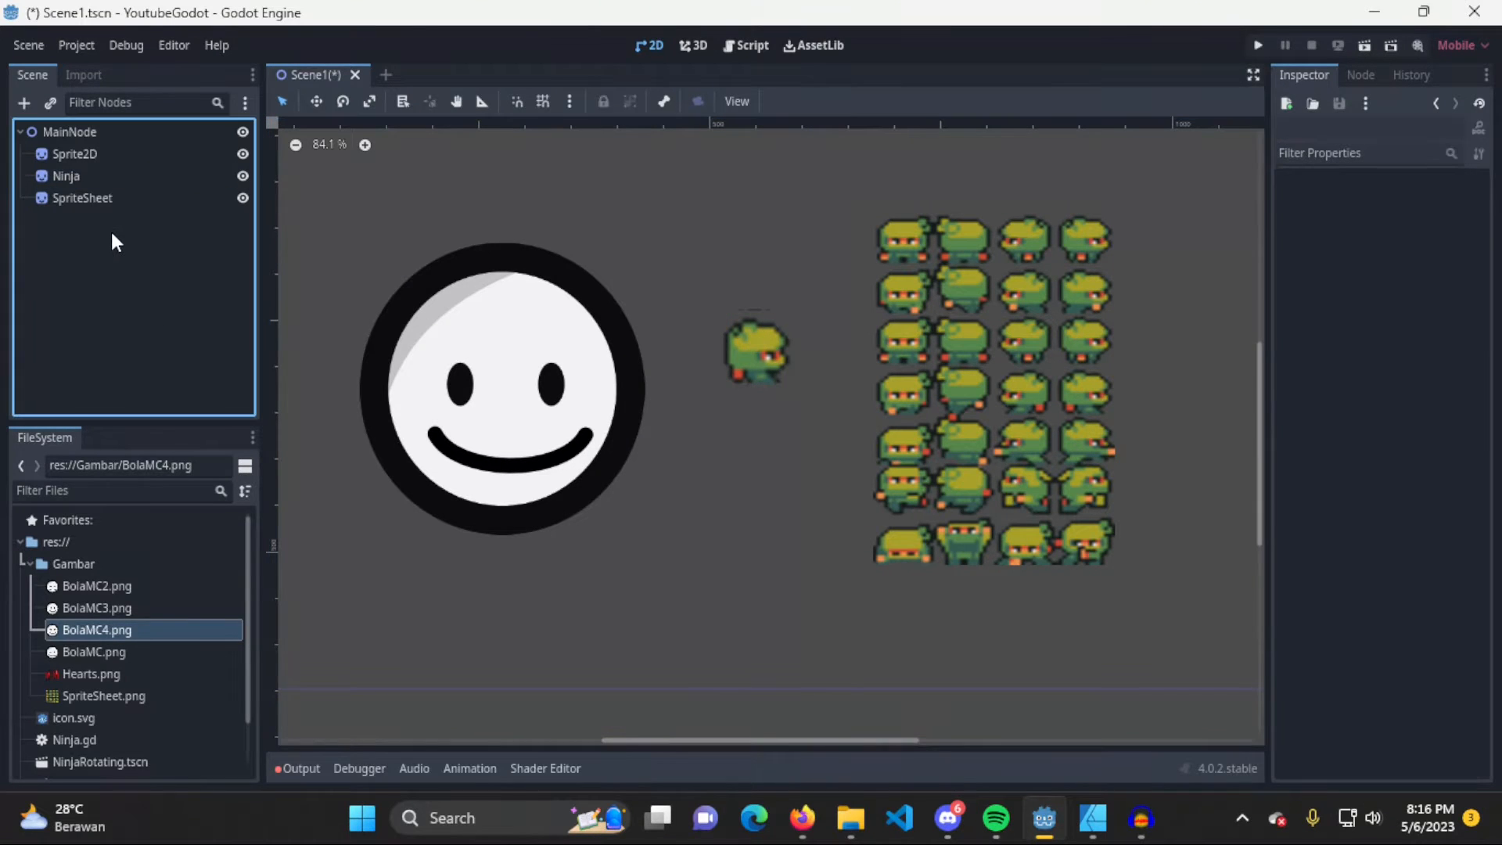
Add an AnimatedSprite2D node as a child of MainNode
{"action": "left_click", "coordinate": [138, 136]}
{"action": "right_click", "coordinate": [149, 137]}
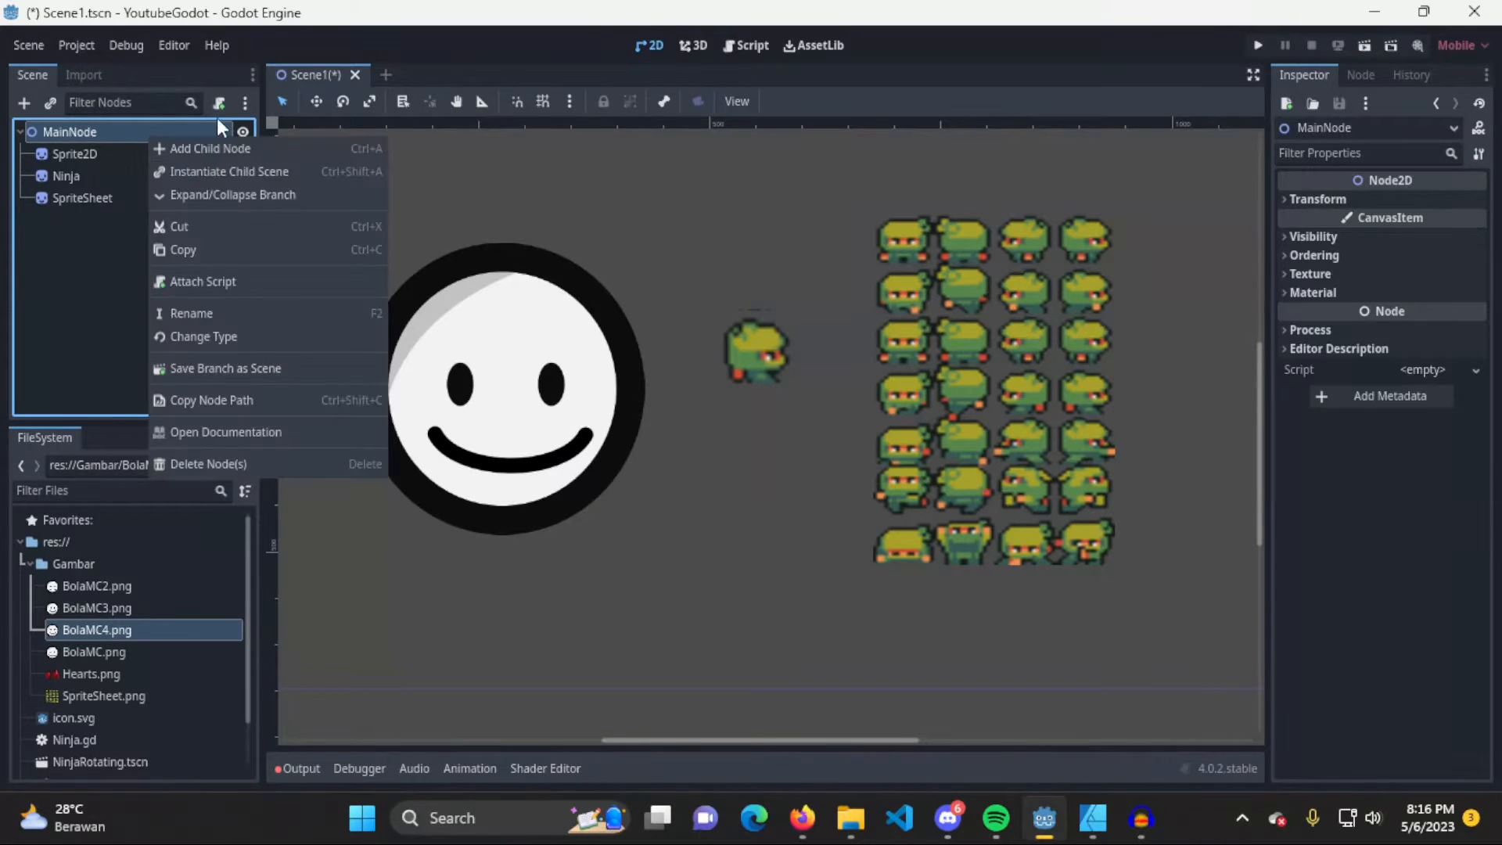
{"action": "left_click", "coordinate": [303, 149]}
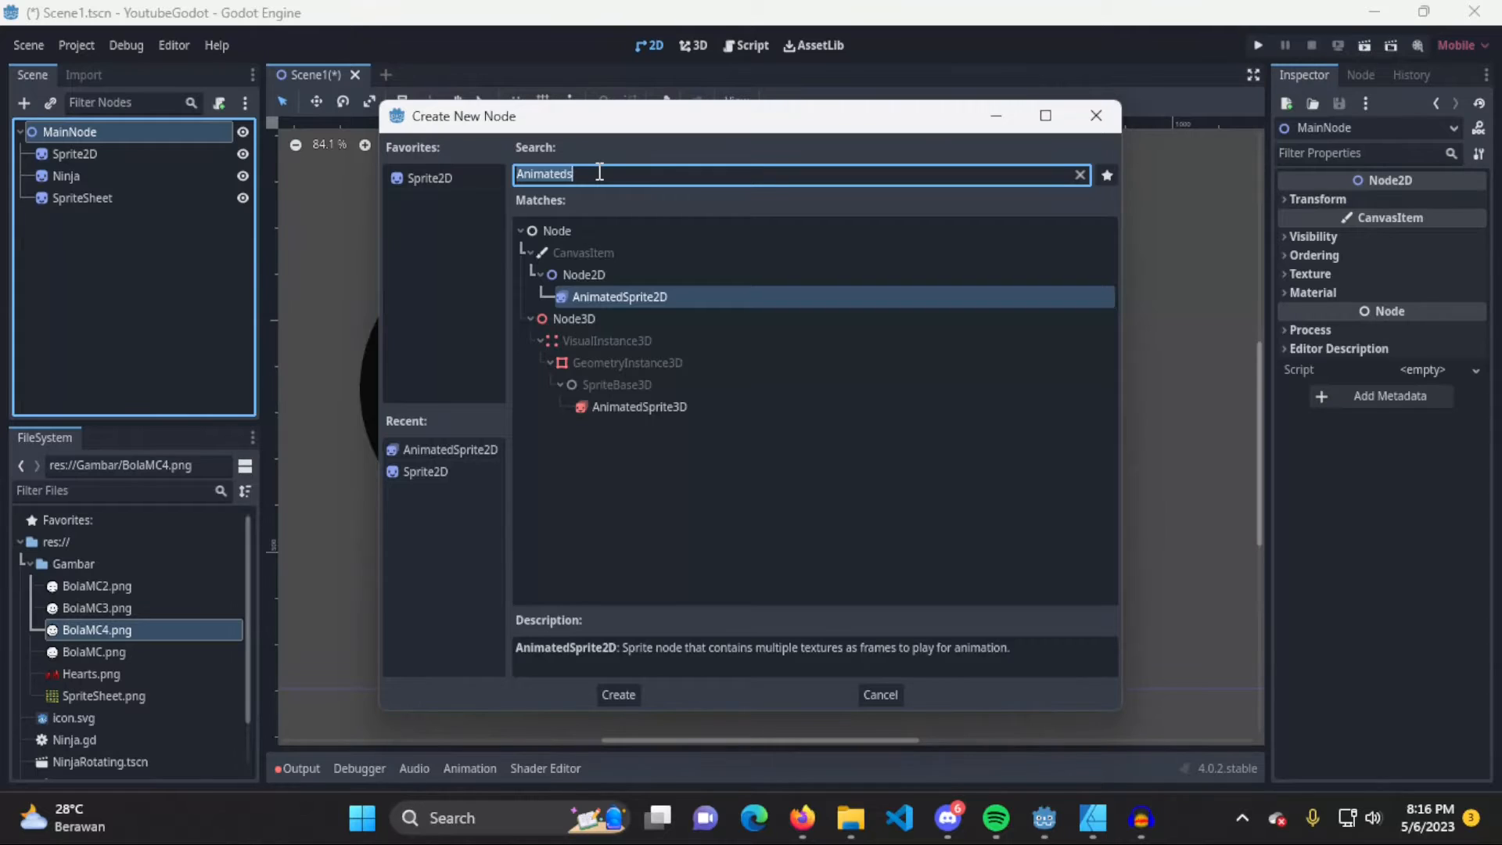
{"action": "type", "text": "animated"}
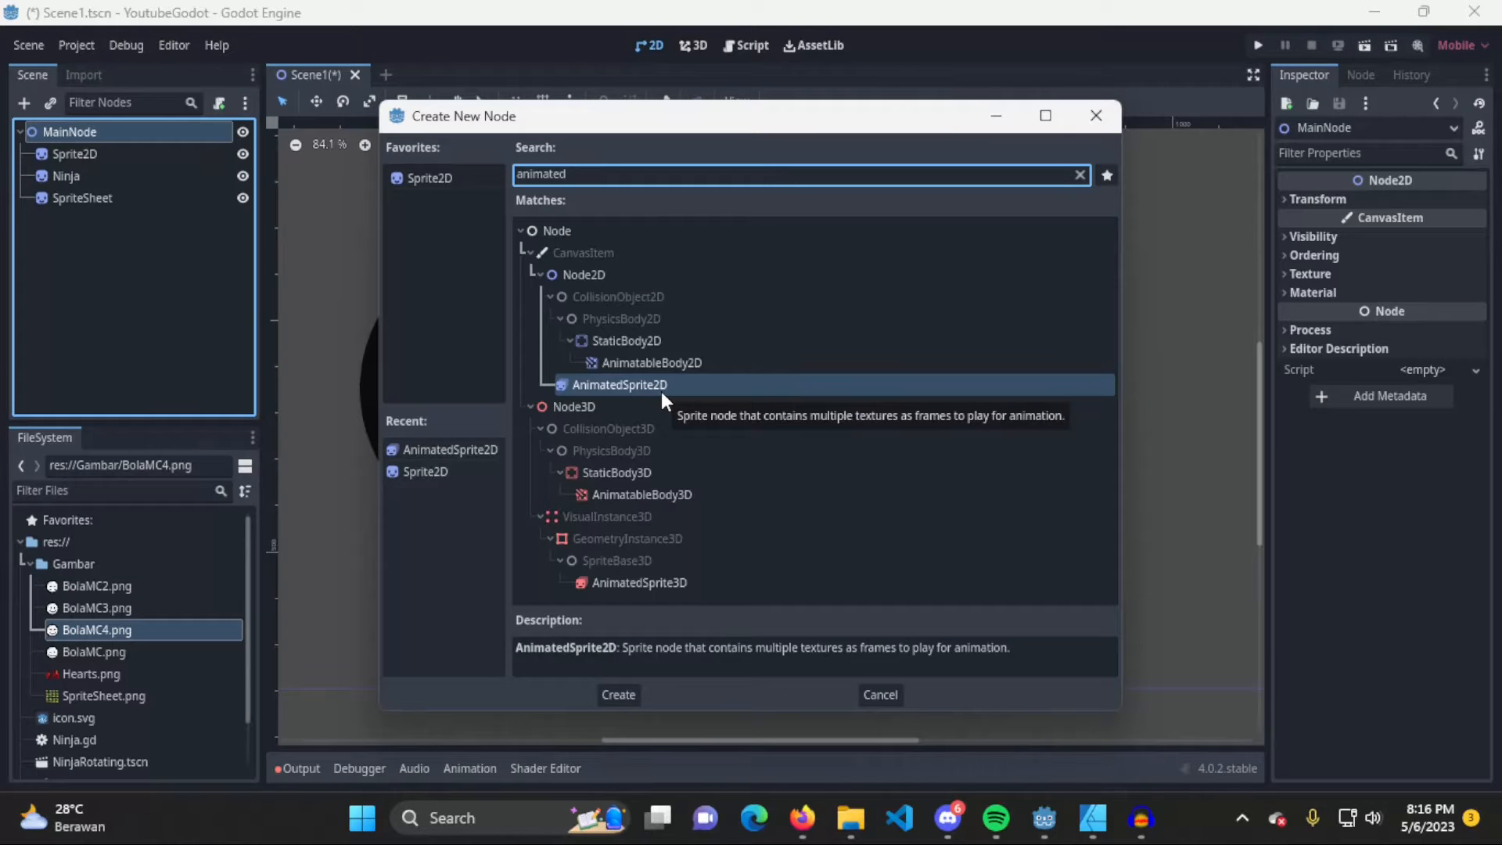
{"action": "left_click", "coordinate": [618, 695]}
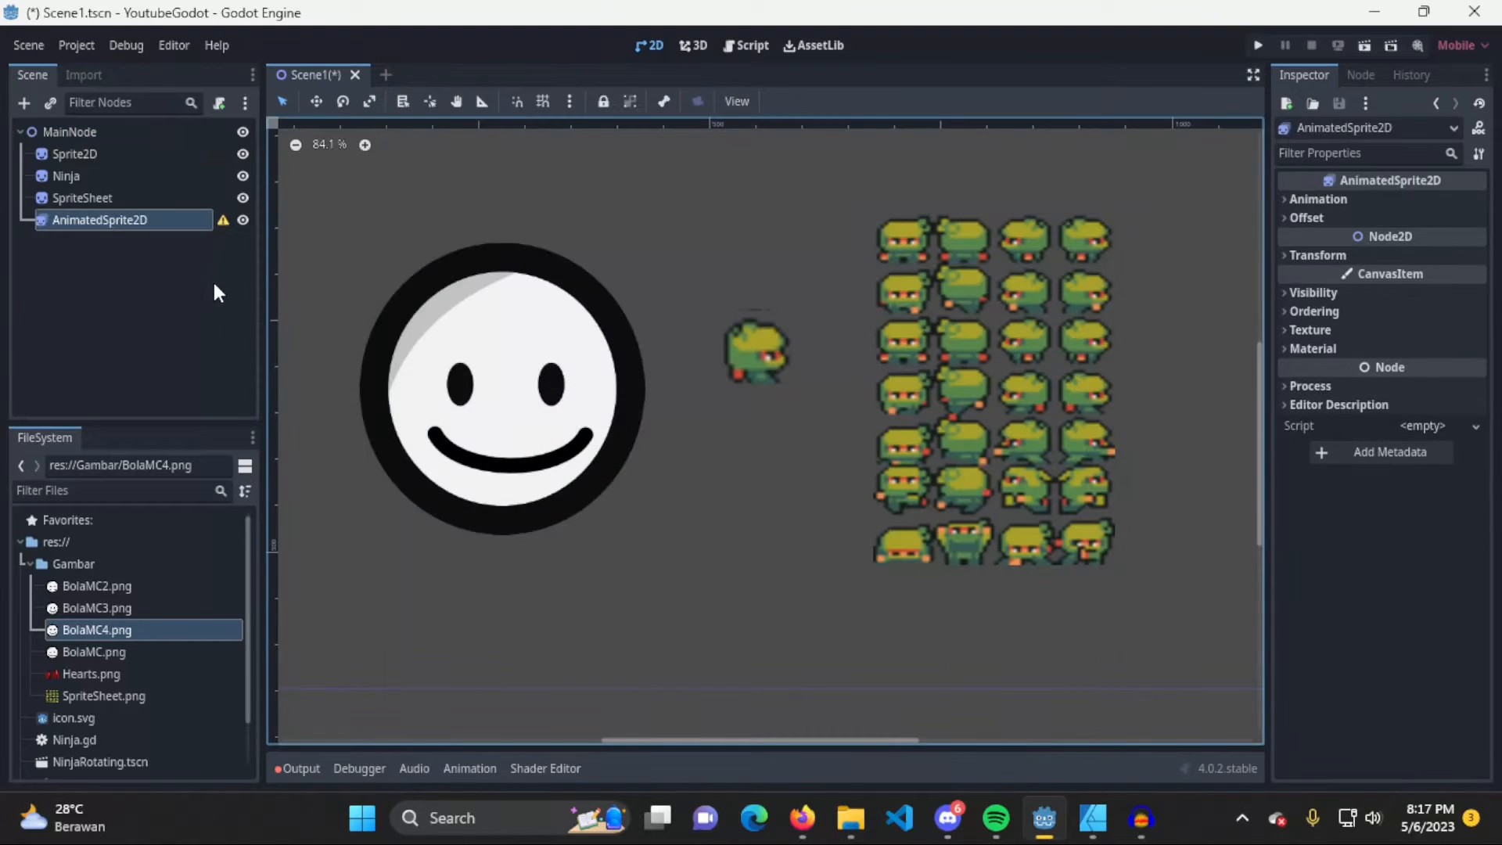
Move the Ninja sprite up to about x 551, y 216 px
{"action": "left_click", "coordinate": [40, 241]}
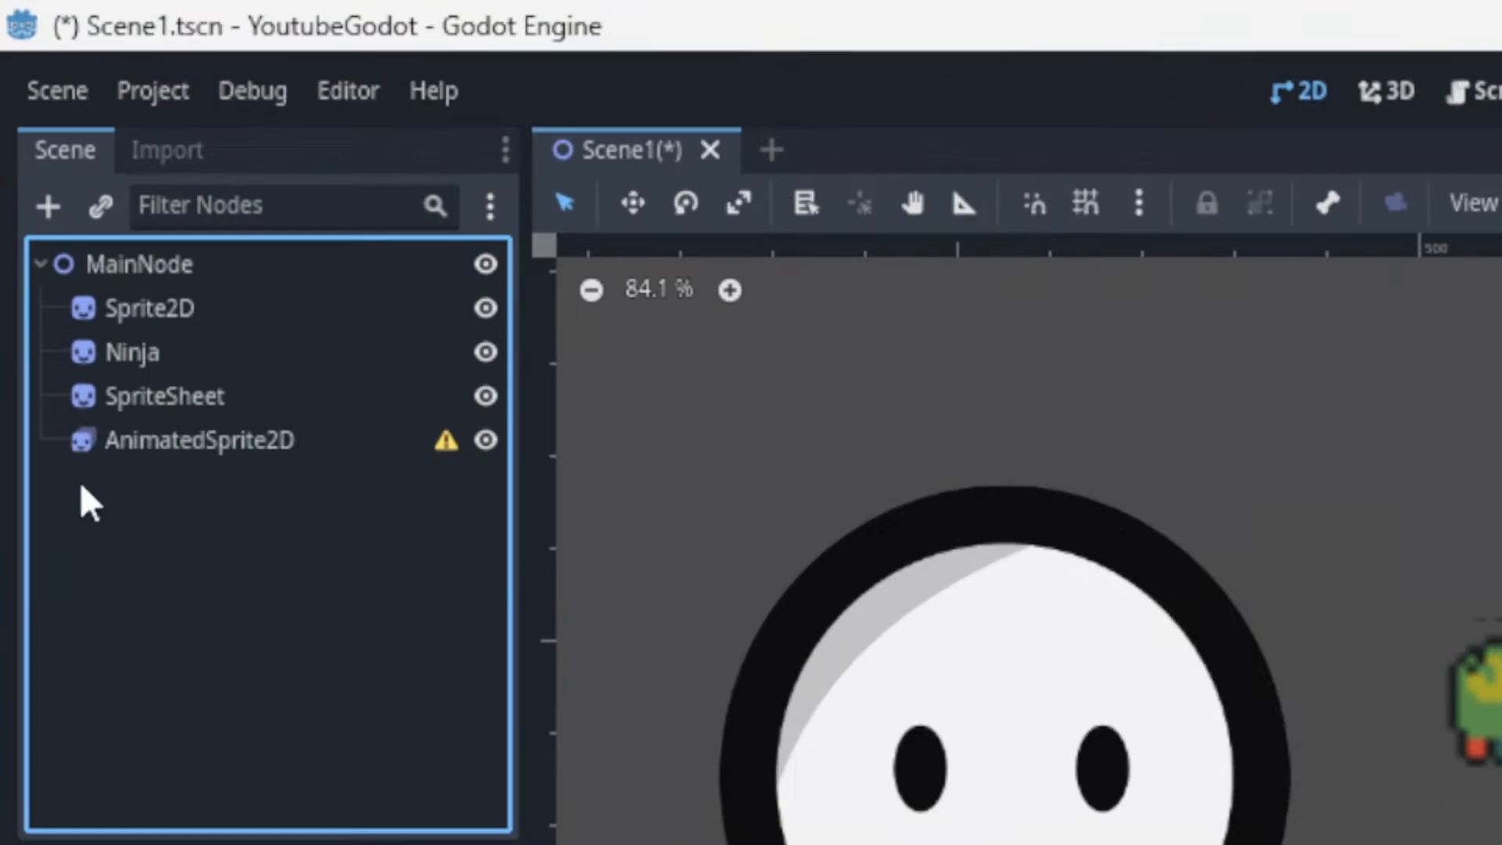
{"action": "left_click", "coordinate": [88, 435]}
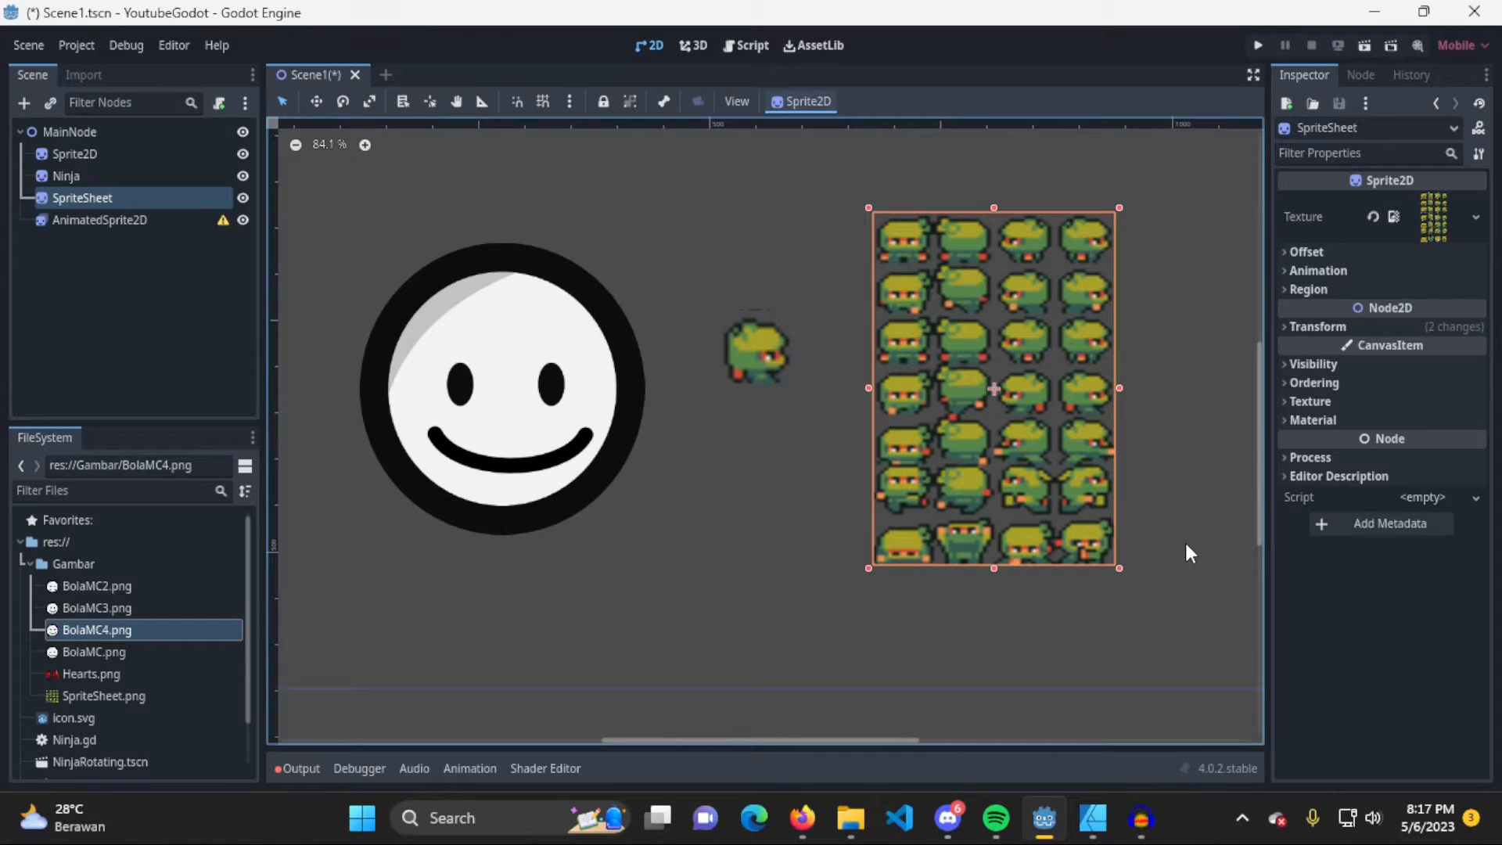
{"action": "left_click", "coordinate": [758, 375]}
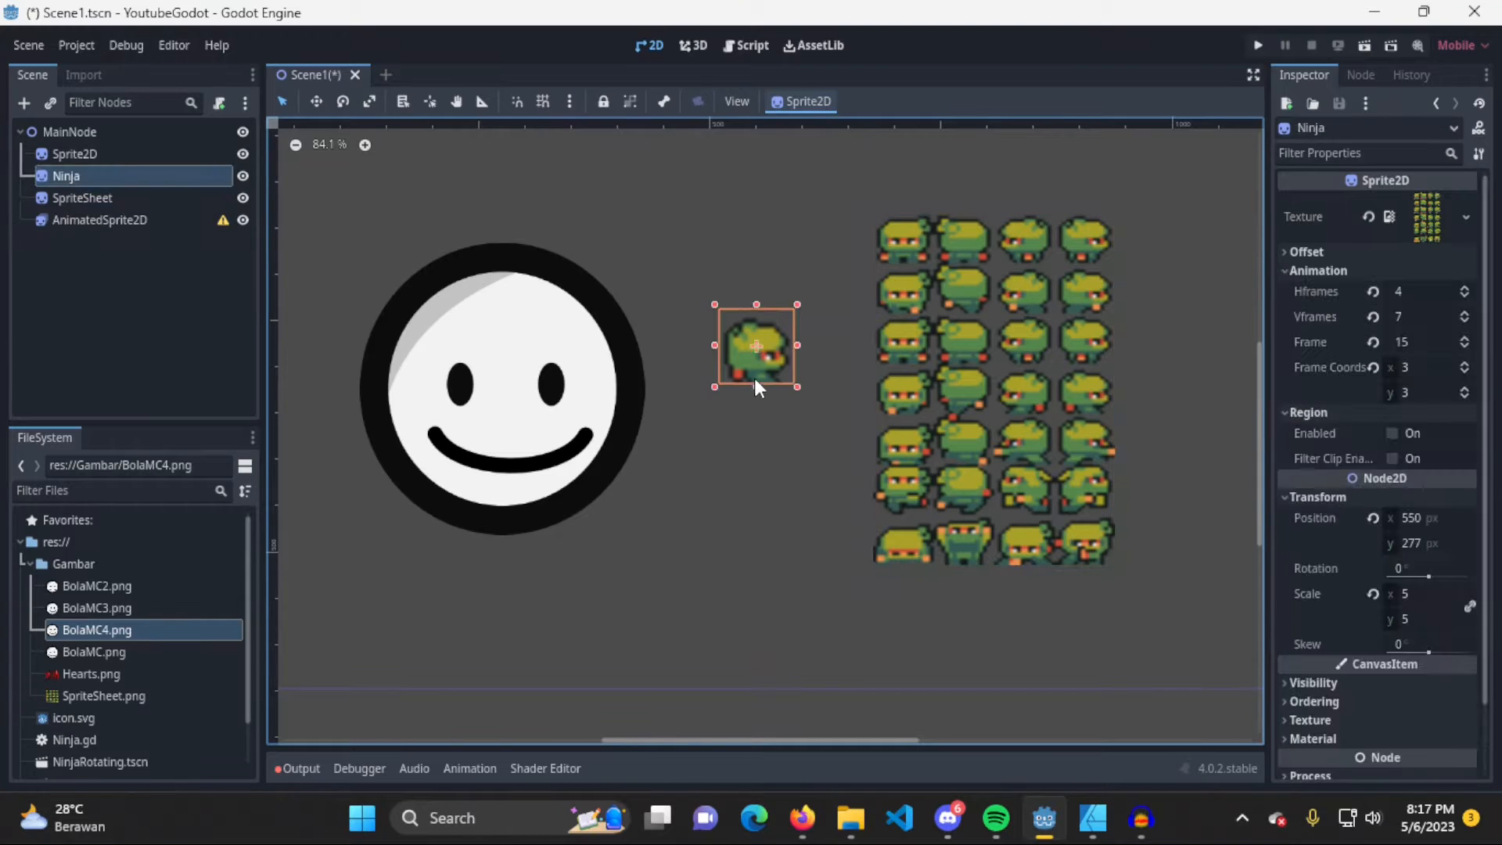
{"action": "left_click_drag", "start_coordinate": [770, 324], "coordinate": [770, 269]}
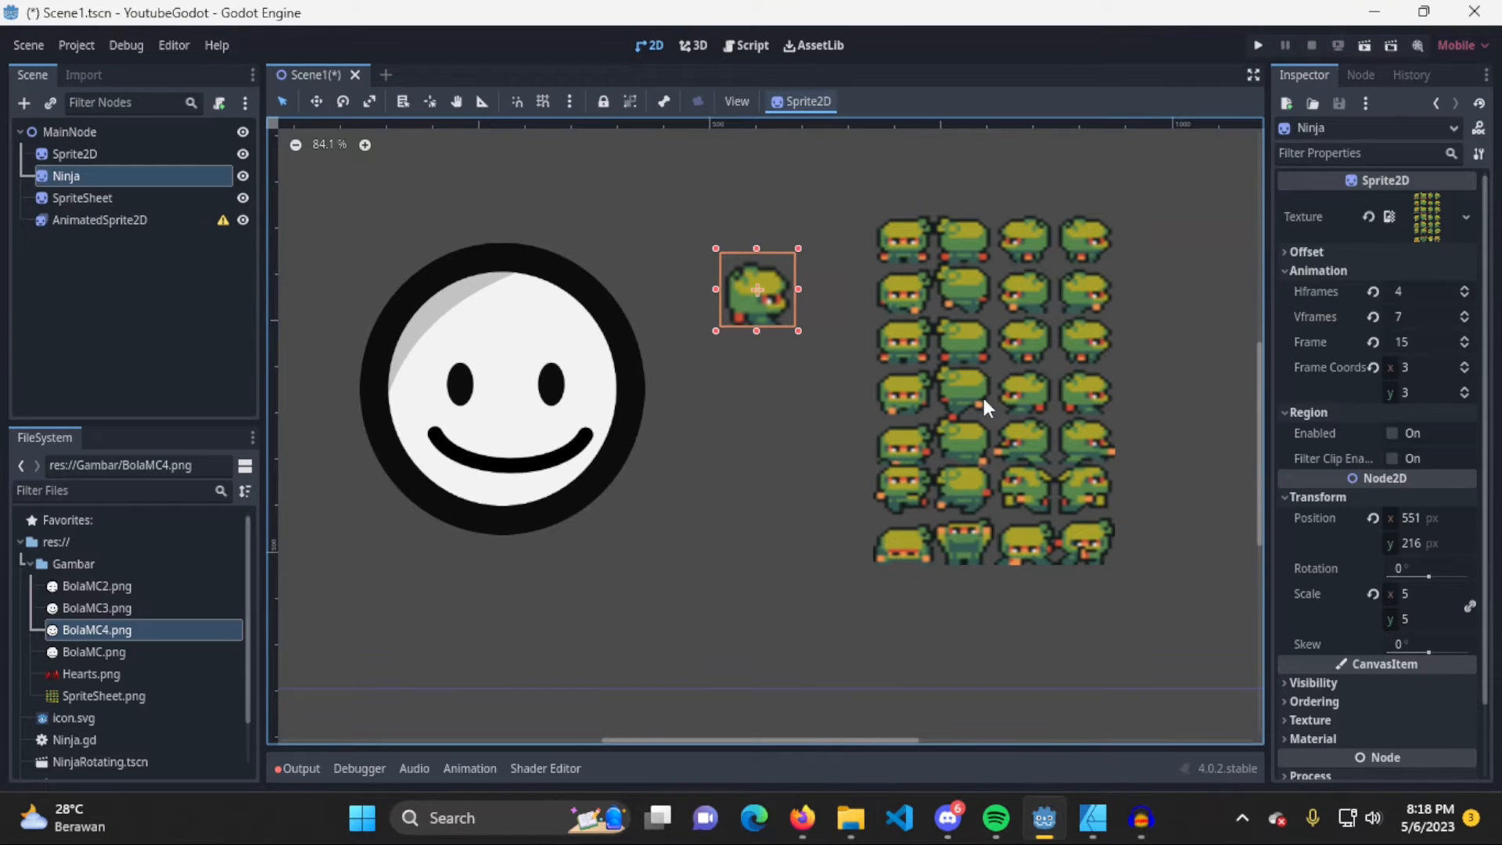
Assign a new SpriteFrames resource to the AnimatedSprite2D node's Sprite Frames property and open it for editing
{"action": "left_click", "coordinate": [157, 216]}
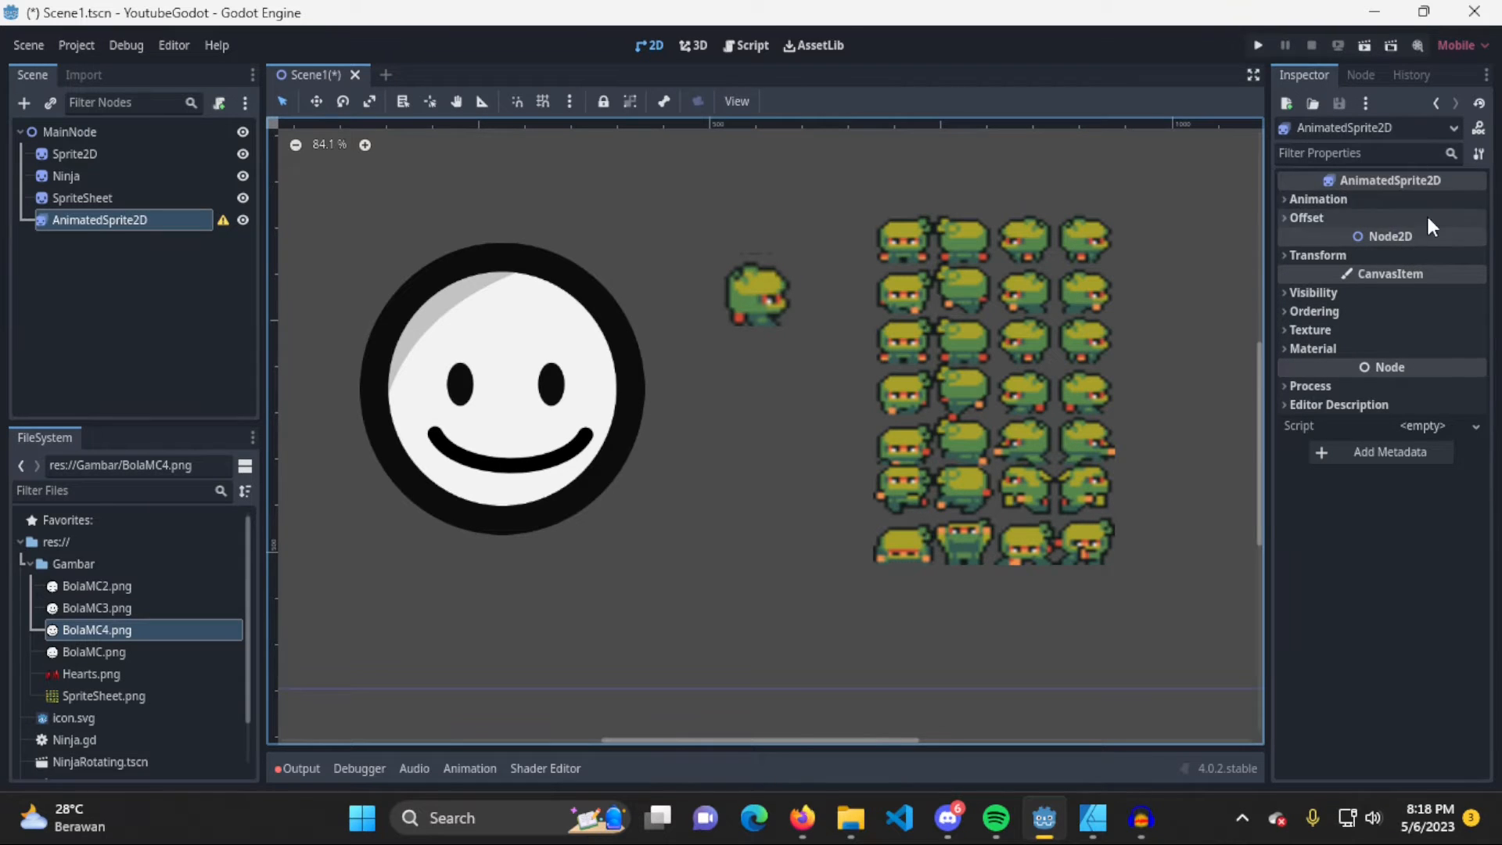
{"action": "left_click", "coordinate": [142, 200]}
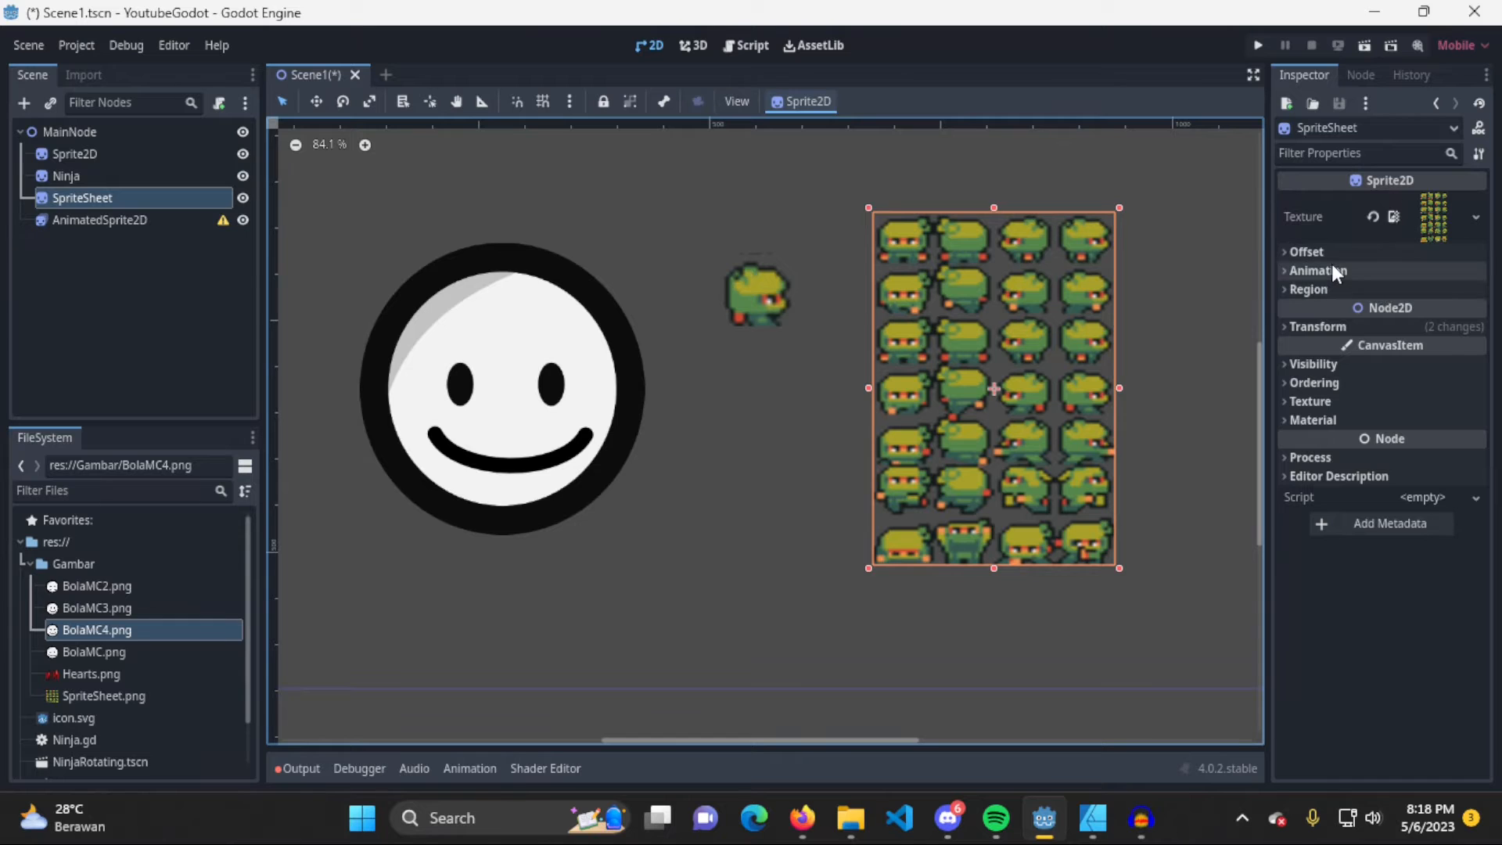
{"action": "left_click", "coordinate": [163, 216]}
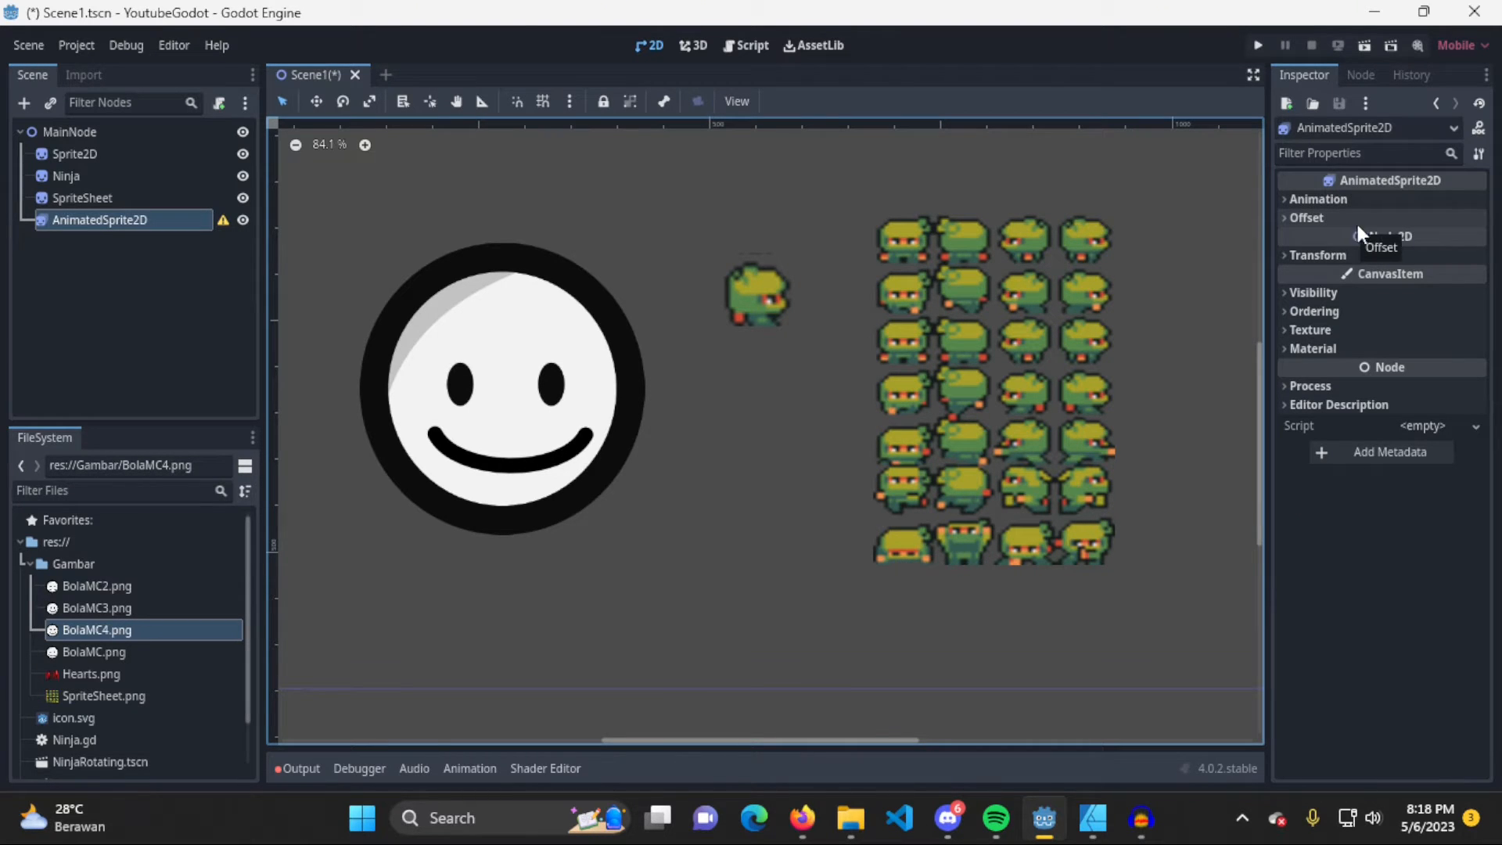
{"action": "left_click", "coordinate": [1313, 201]}
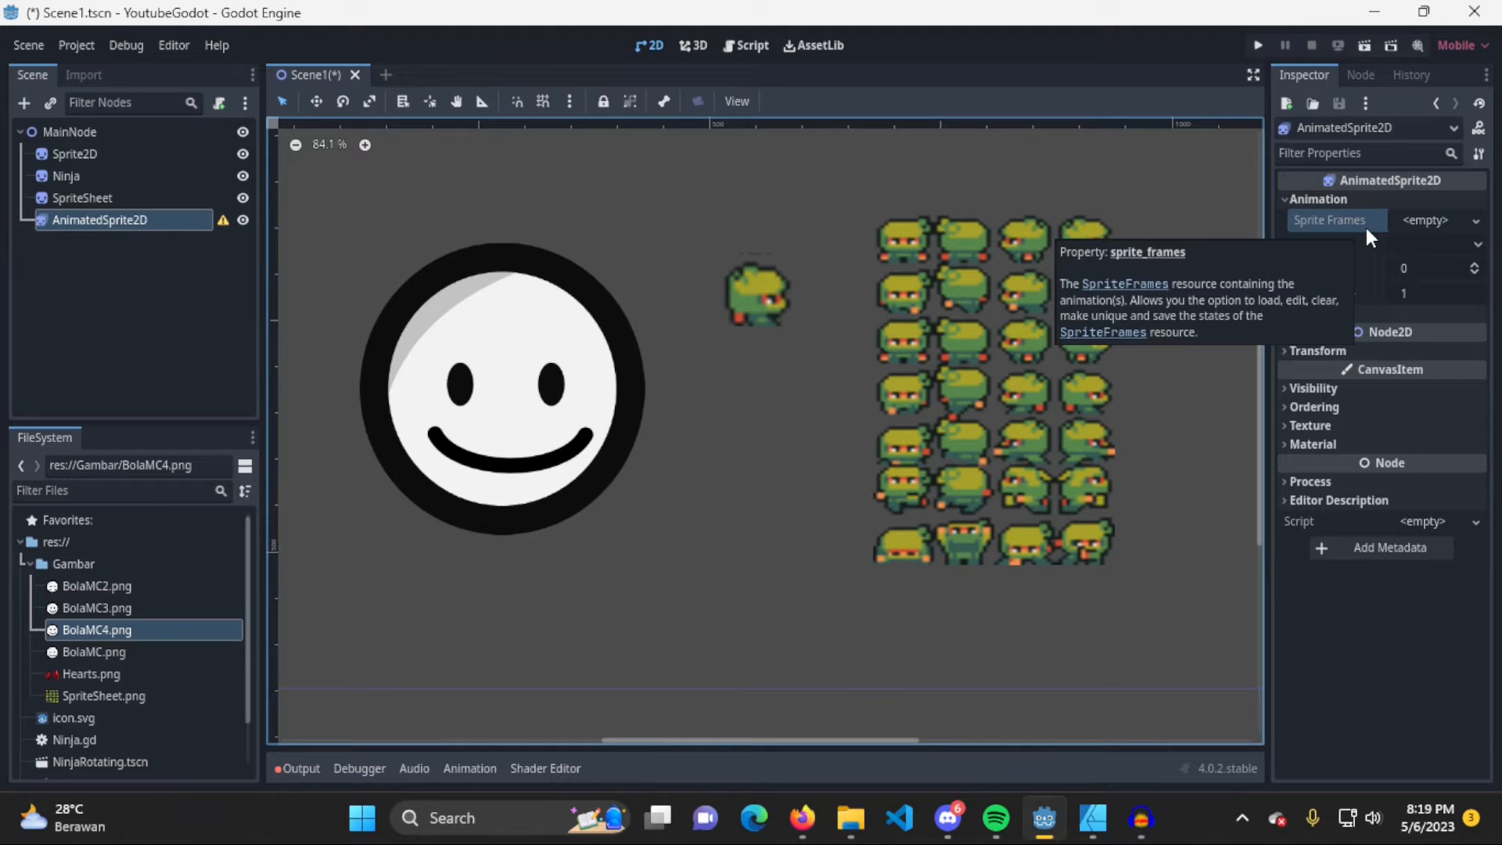
{"action": "left_click", "coordinate": [1475, 222]}
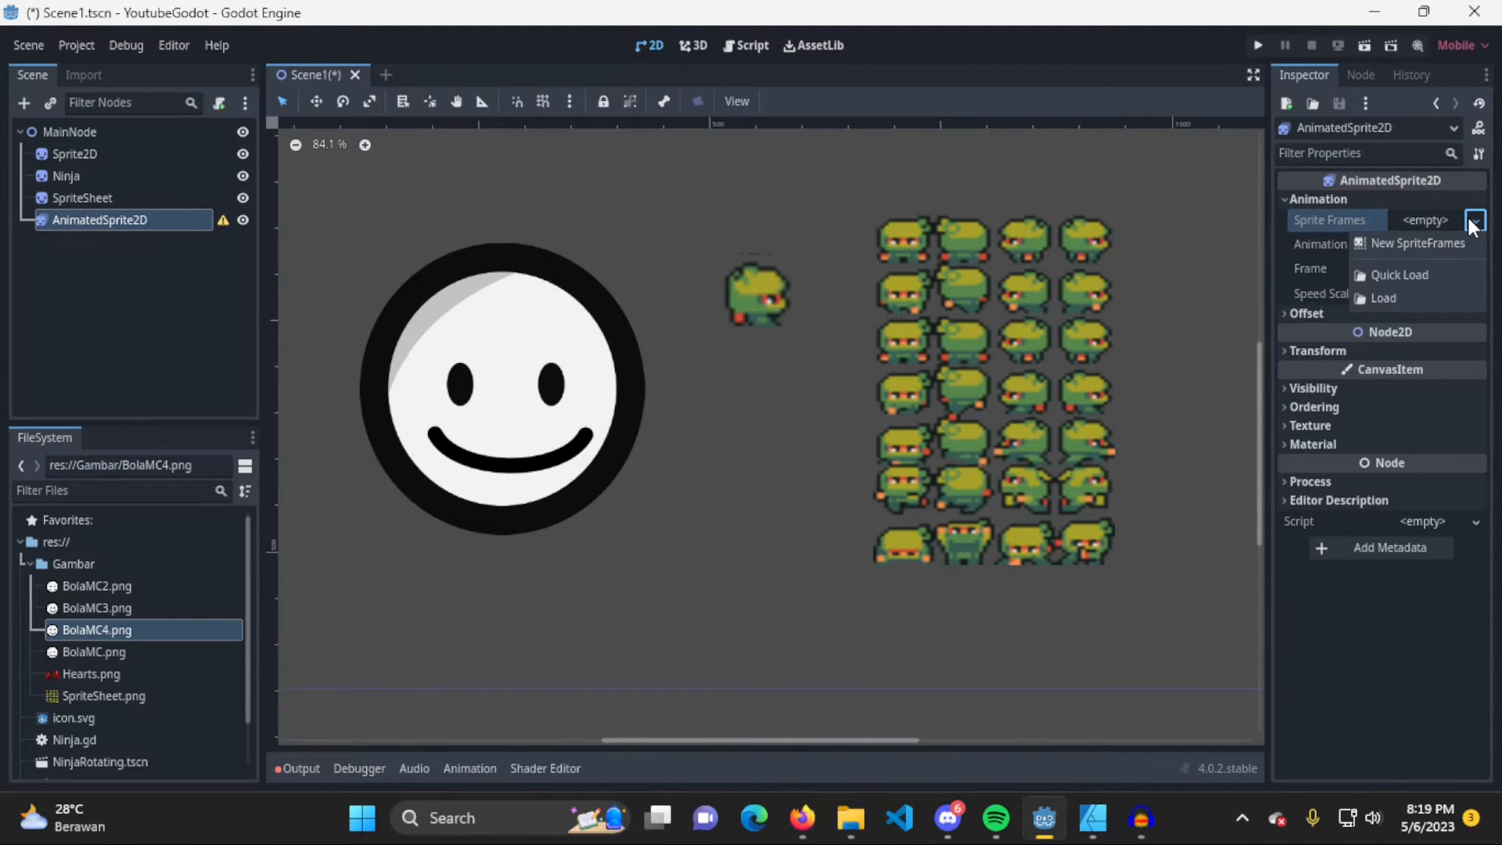
{"action": "left_click", "coordinate": [1462, 245]}
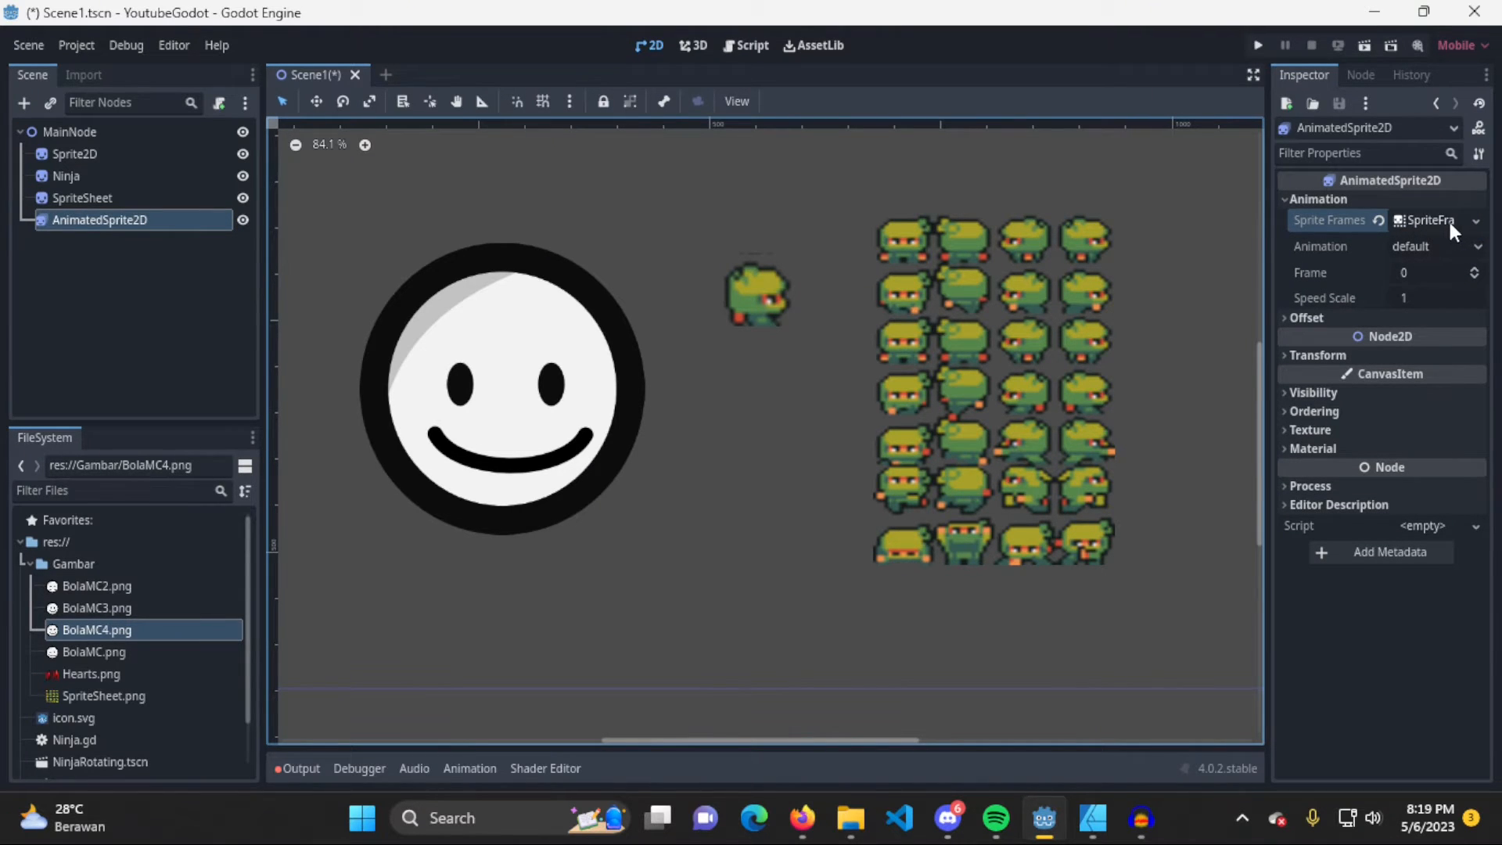
{"action": "left_click", "coordinate": [1445, 221]}
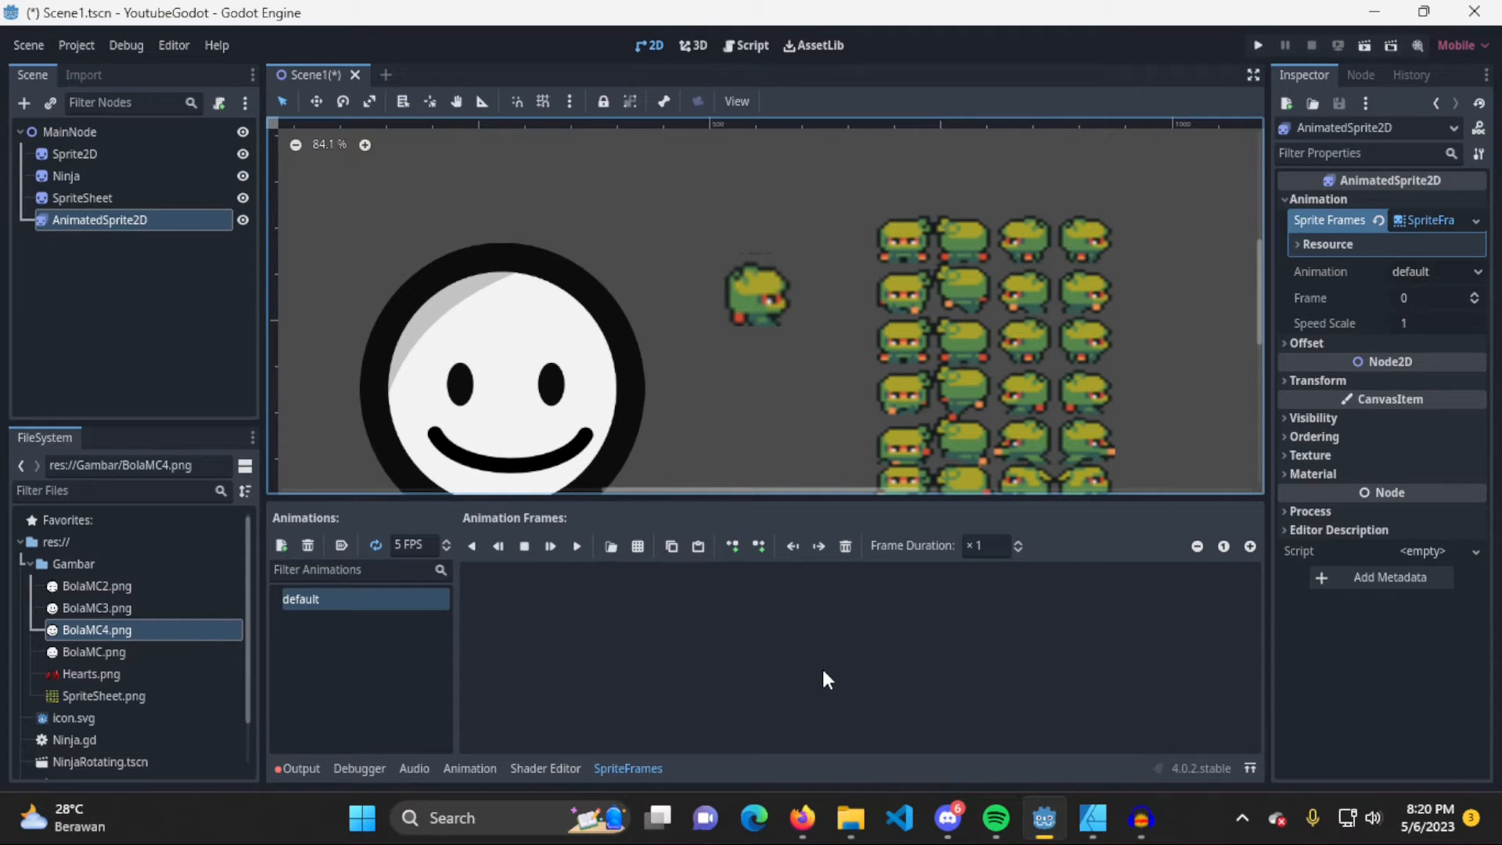
Add BolaMC2.png, BolaMC3.png, BolaMC4.png and BolaMC.png from the Gambar folder as frames of the default animation
{"action": "left_click", "coordinate": [607, 551]}
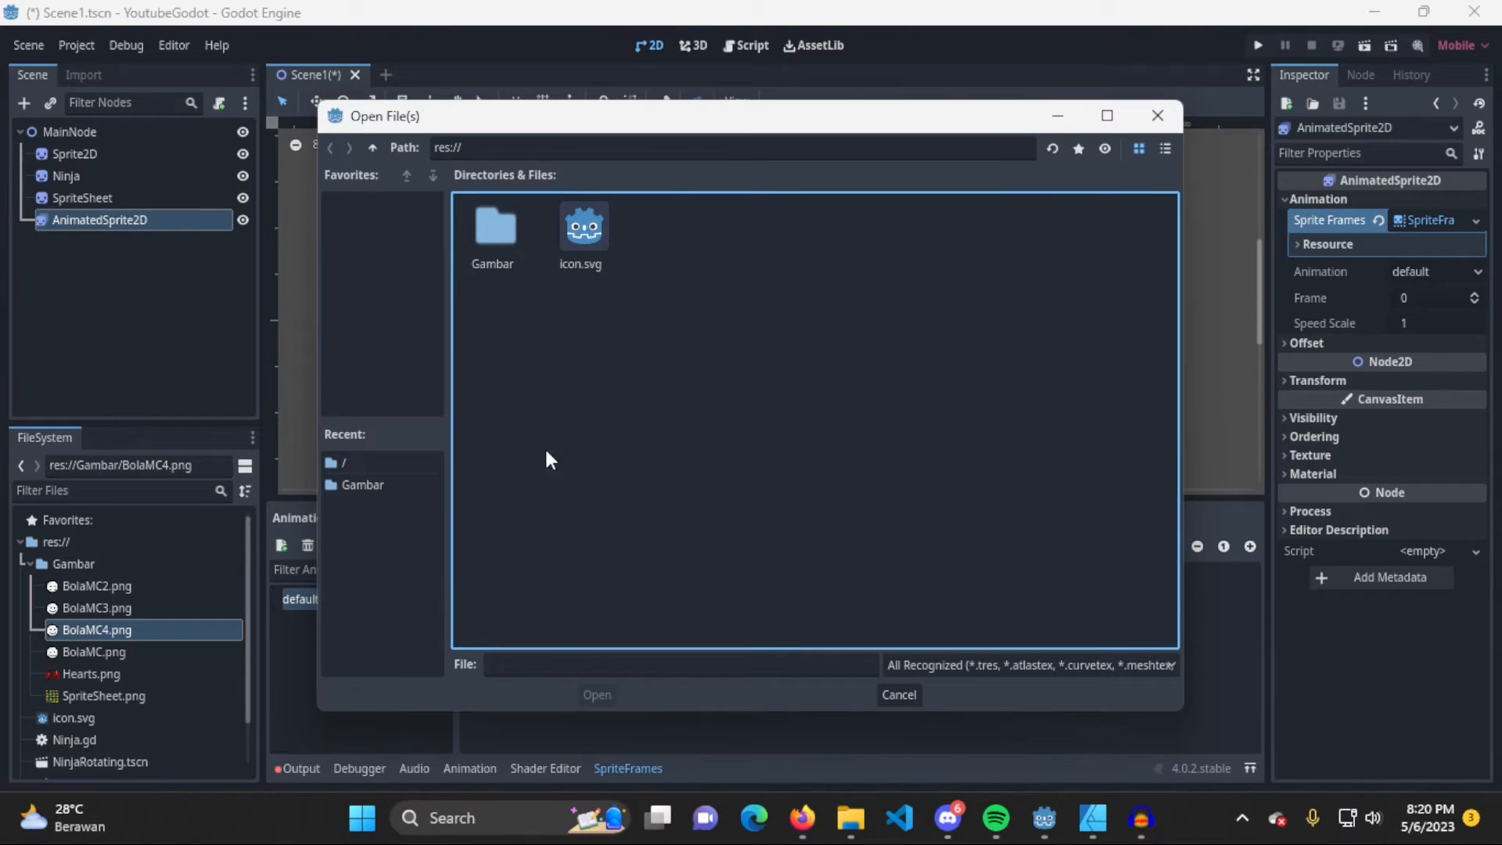
{"action": "double_click", "coordinate": [485, 249]}
{"action": "left_click", "coordinate": [479, 253]}
{"action": "left_click", "coordinate": [596, 231]}
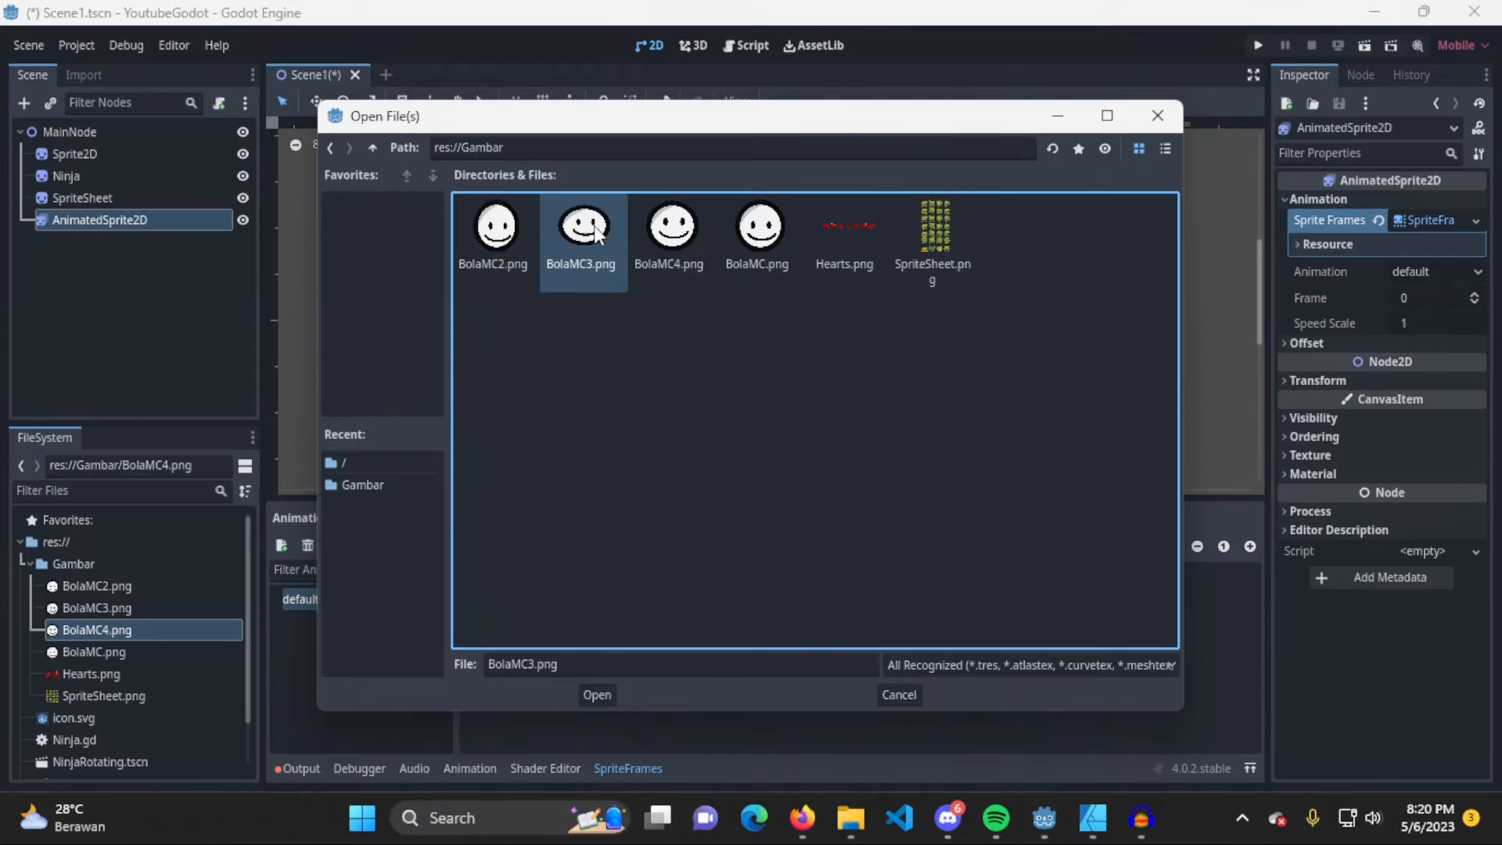
{"action": "left_click", "coordinate": [657, 231]}
{"action": "left_click", "coordinate": [755, 234]}
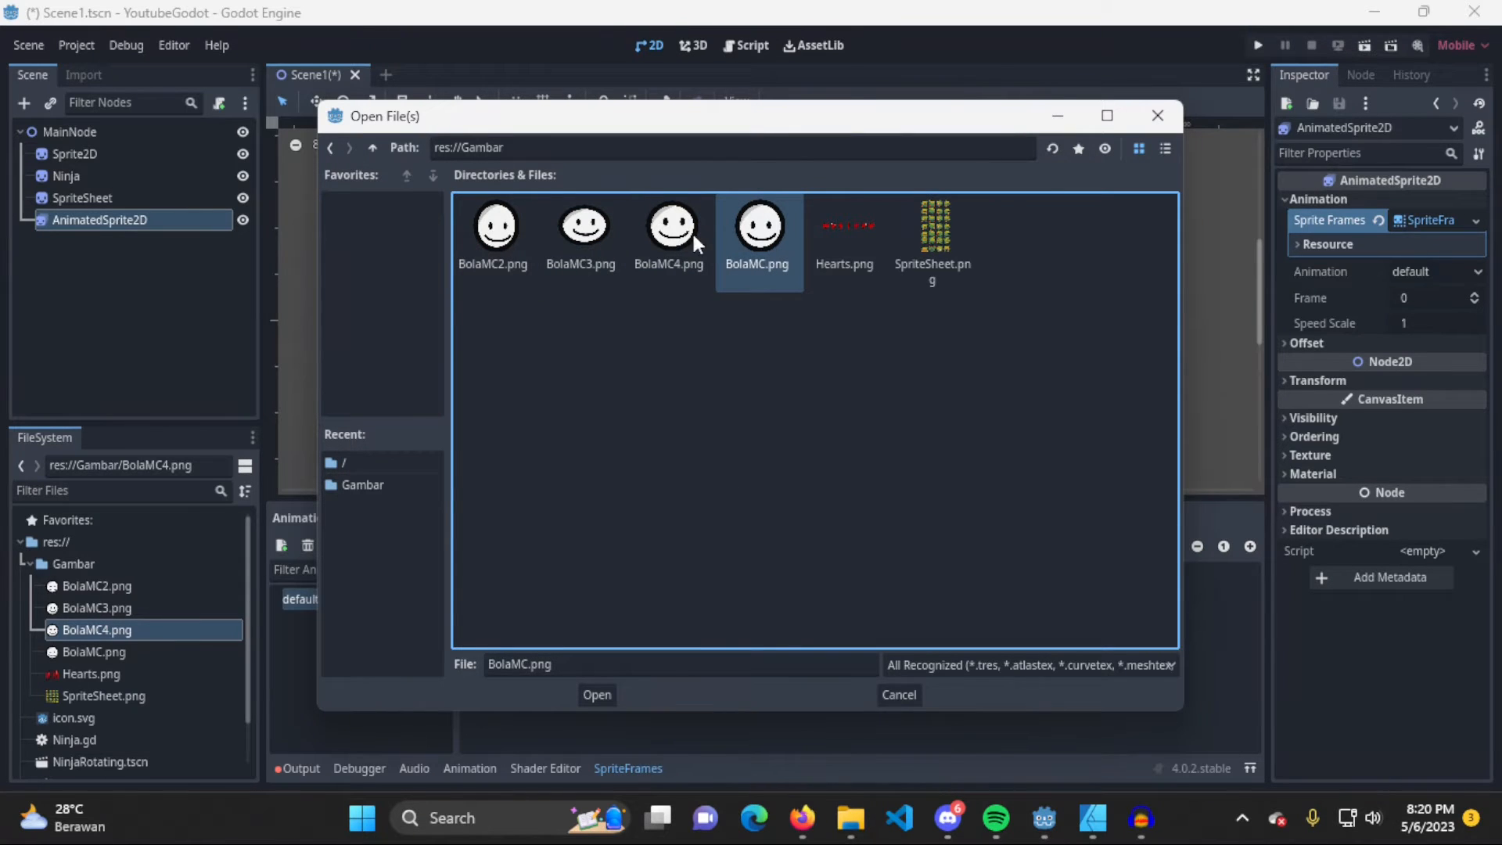
{"action": "left_click", "coordinate": [498, 235], "text": "shift"}
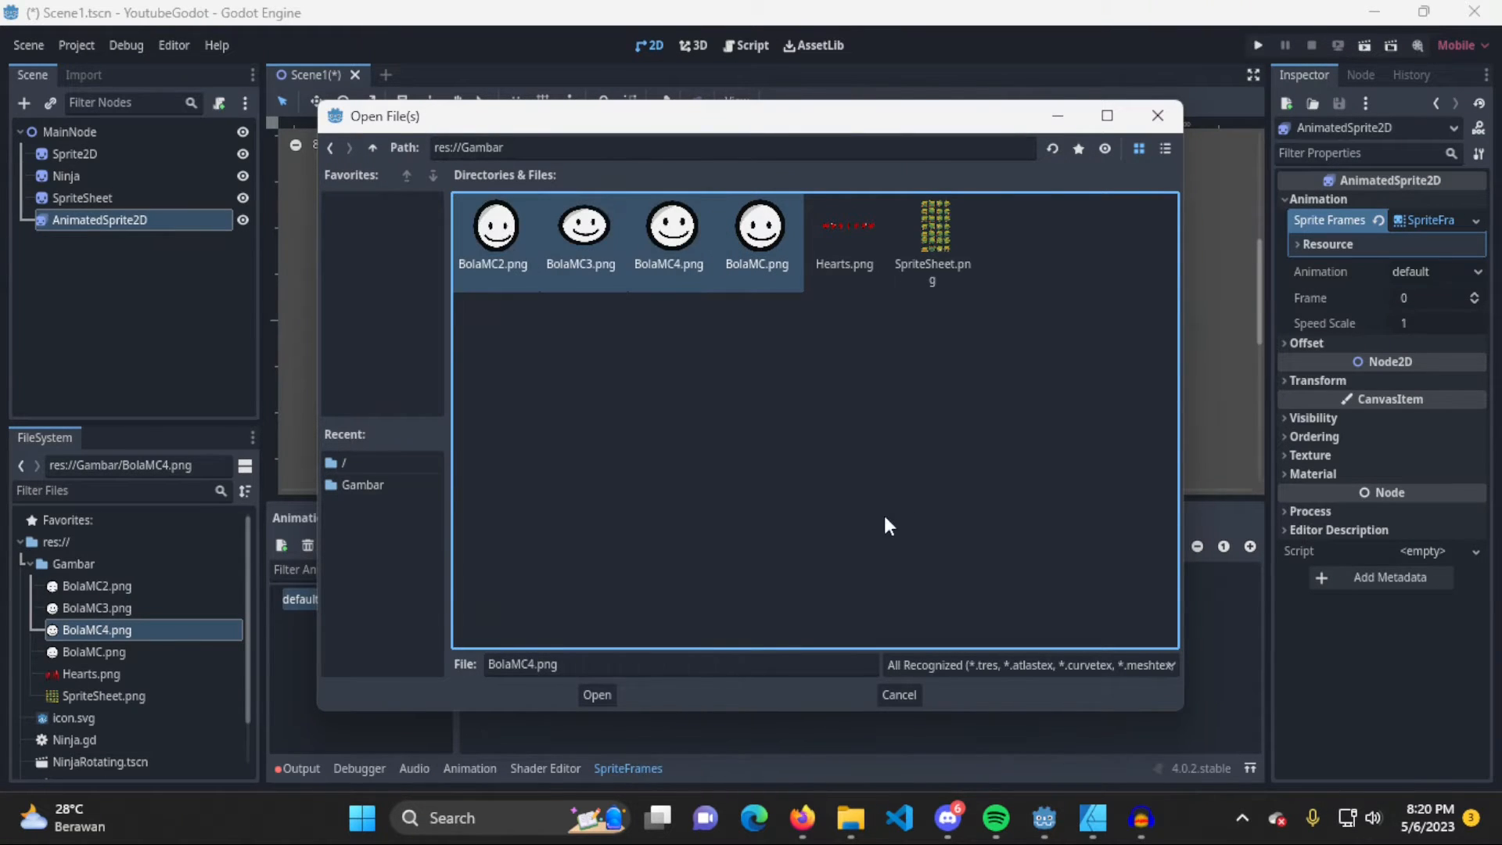
{"action": "left_click", "coordinate": [597, 694]}
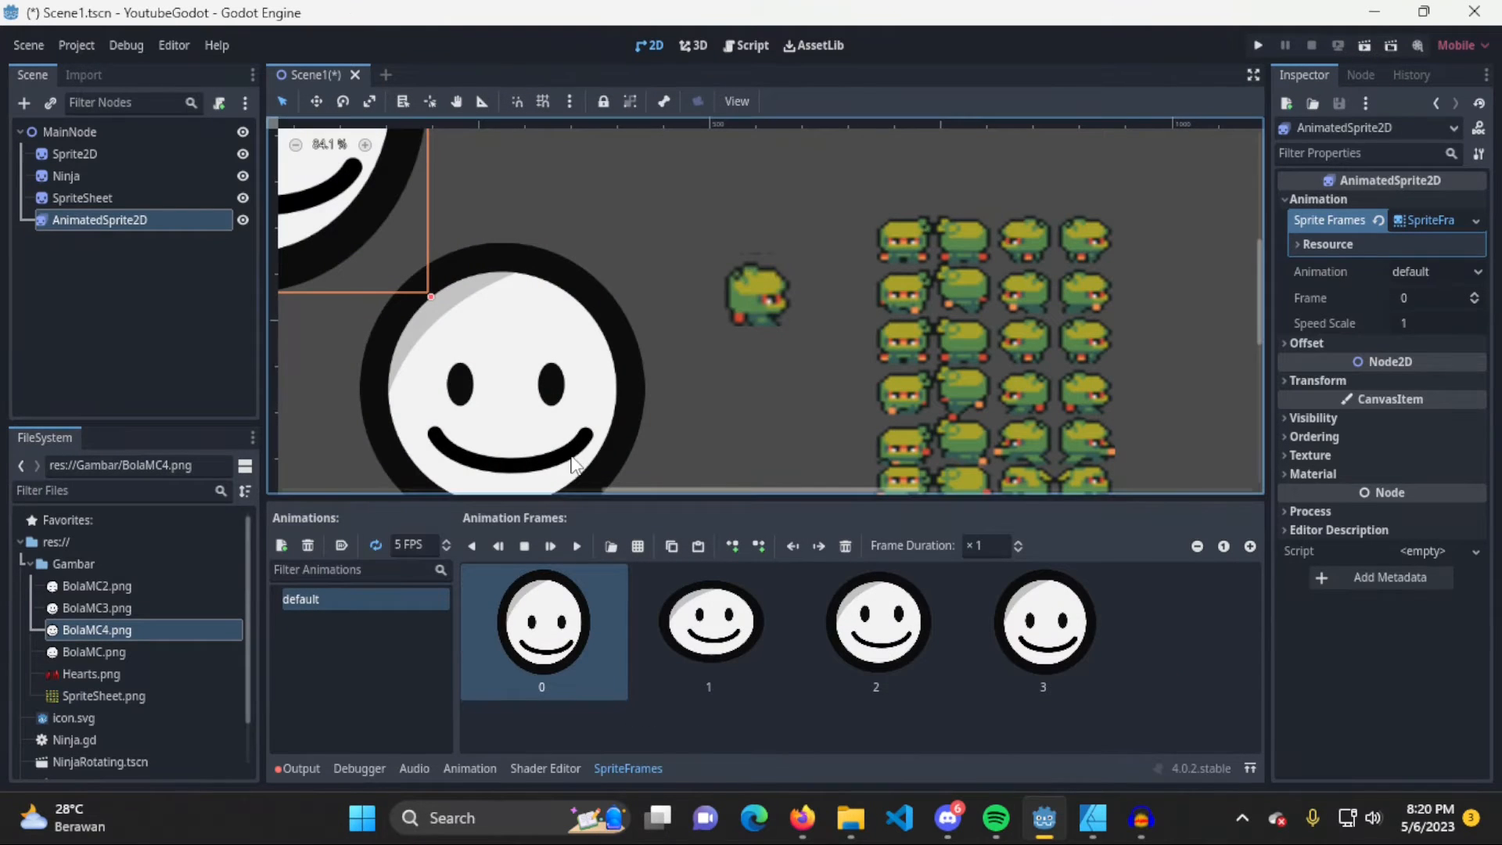
Examine the animated sprite in the scene and go through frames 0 to 3 of the default animation
{"action": "scroll", "coordinate": [575, 279], "scroll_direction": "down", "scroll_amount": 1}
{"action": "scroll", "coordinate": [579, 285], "scroll_direction": "down", "scroll_amount": 5}
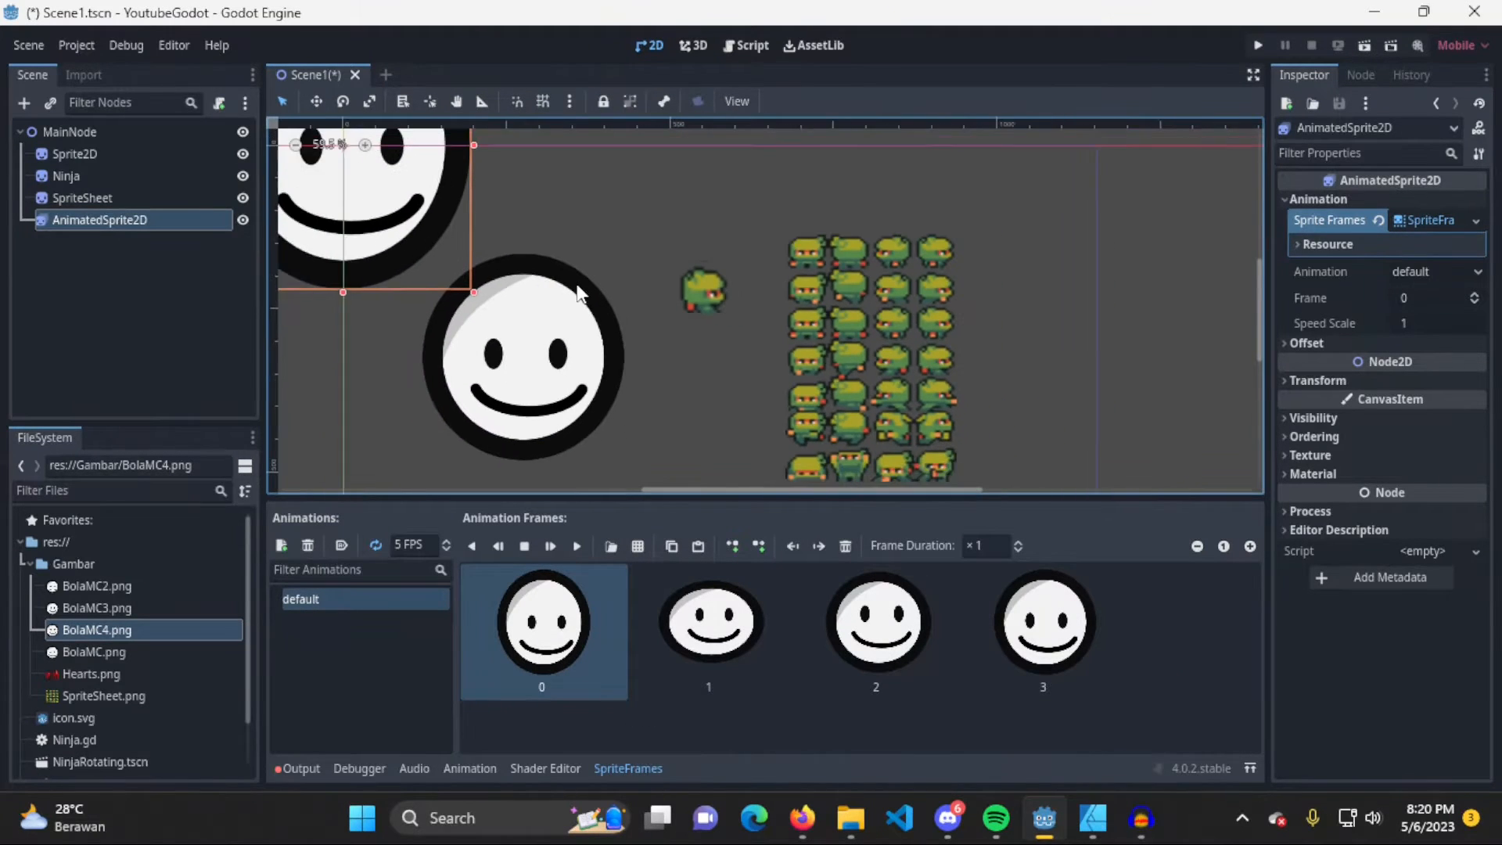
{"action": "middle_click_drag", "start_coordinate": [590, 295], "coordinate": [753, 352]}
{"action": "left_click", "coordinate": [532, 663]}
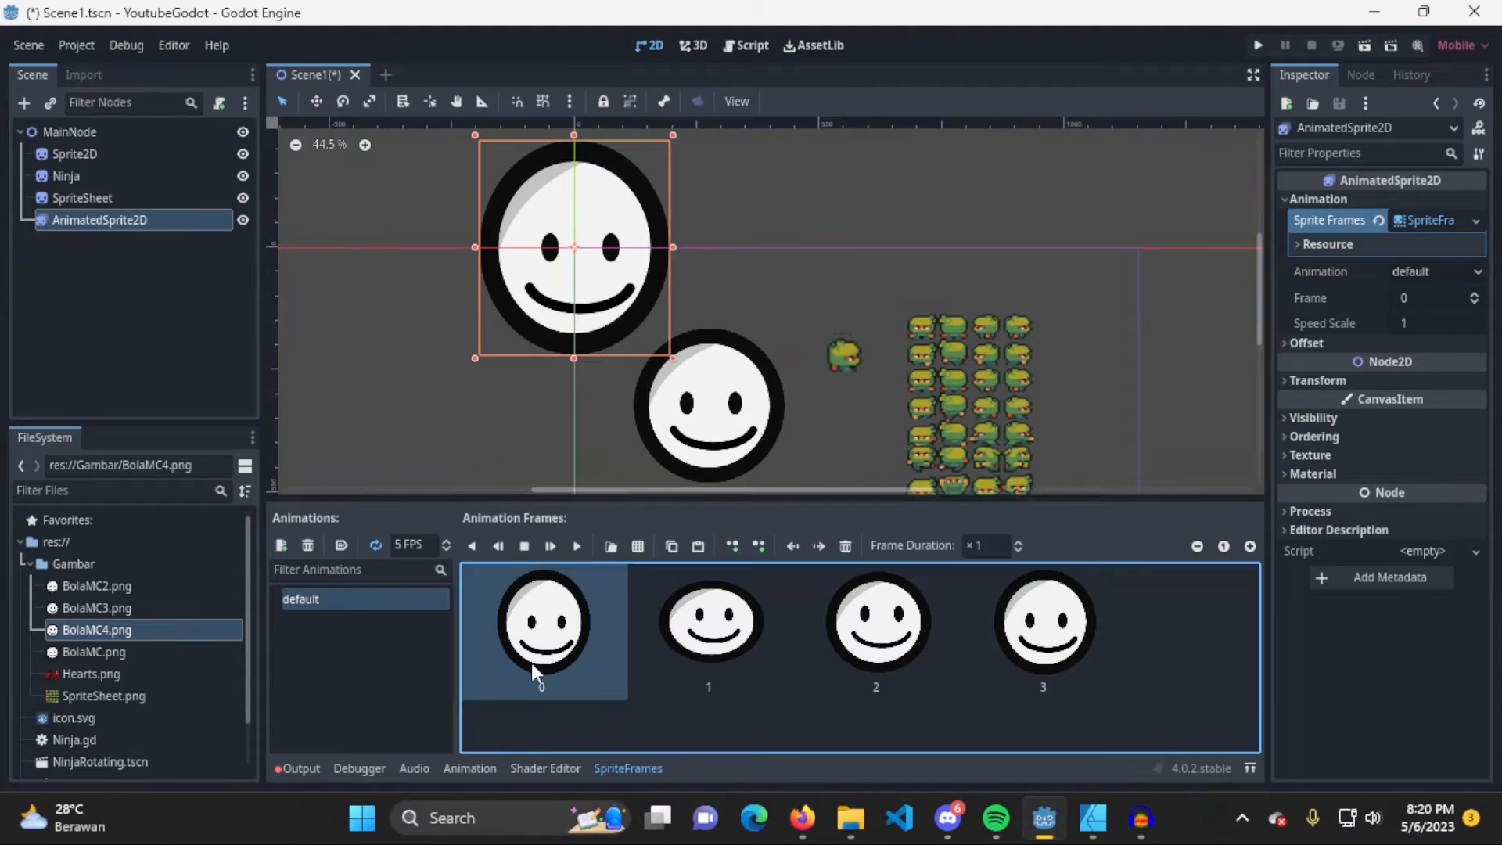
{"action": "left_click", "coordinate": [758, 644]}
{"action": "left_click", "coordinate": [881, 651]}
{"action": "left_click", "coordinate": [1040, 672]}
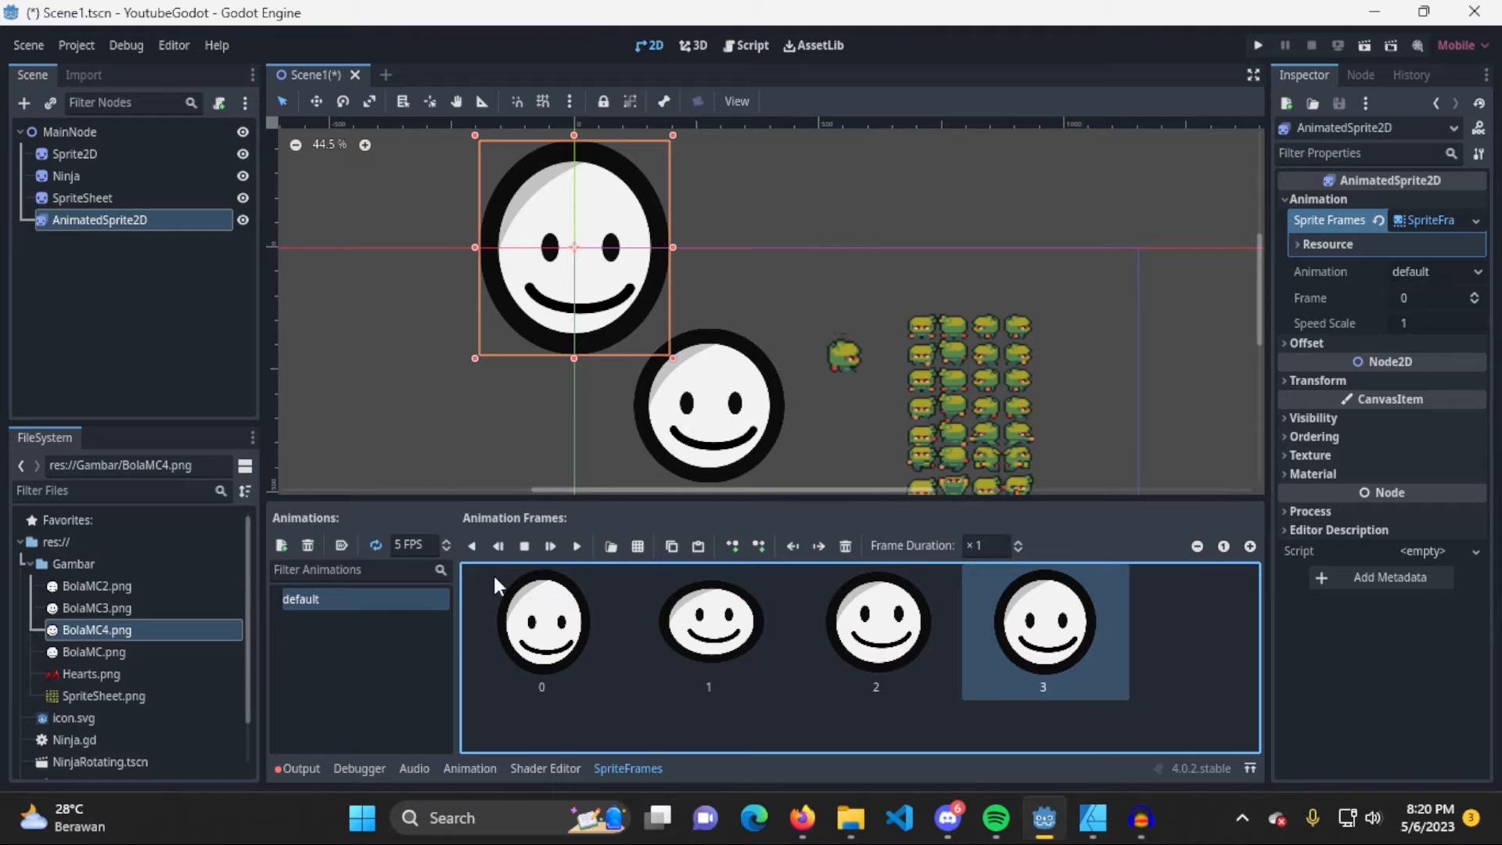
Preview the default animation by playing, pausing and resuming it
{"action": "left_click", "coordinate": [579, 548]}
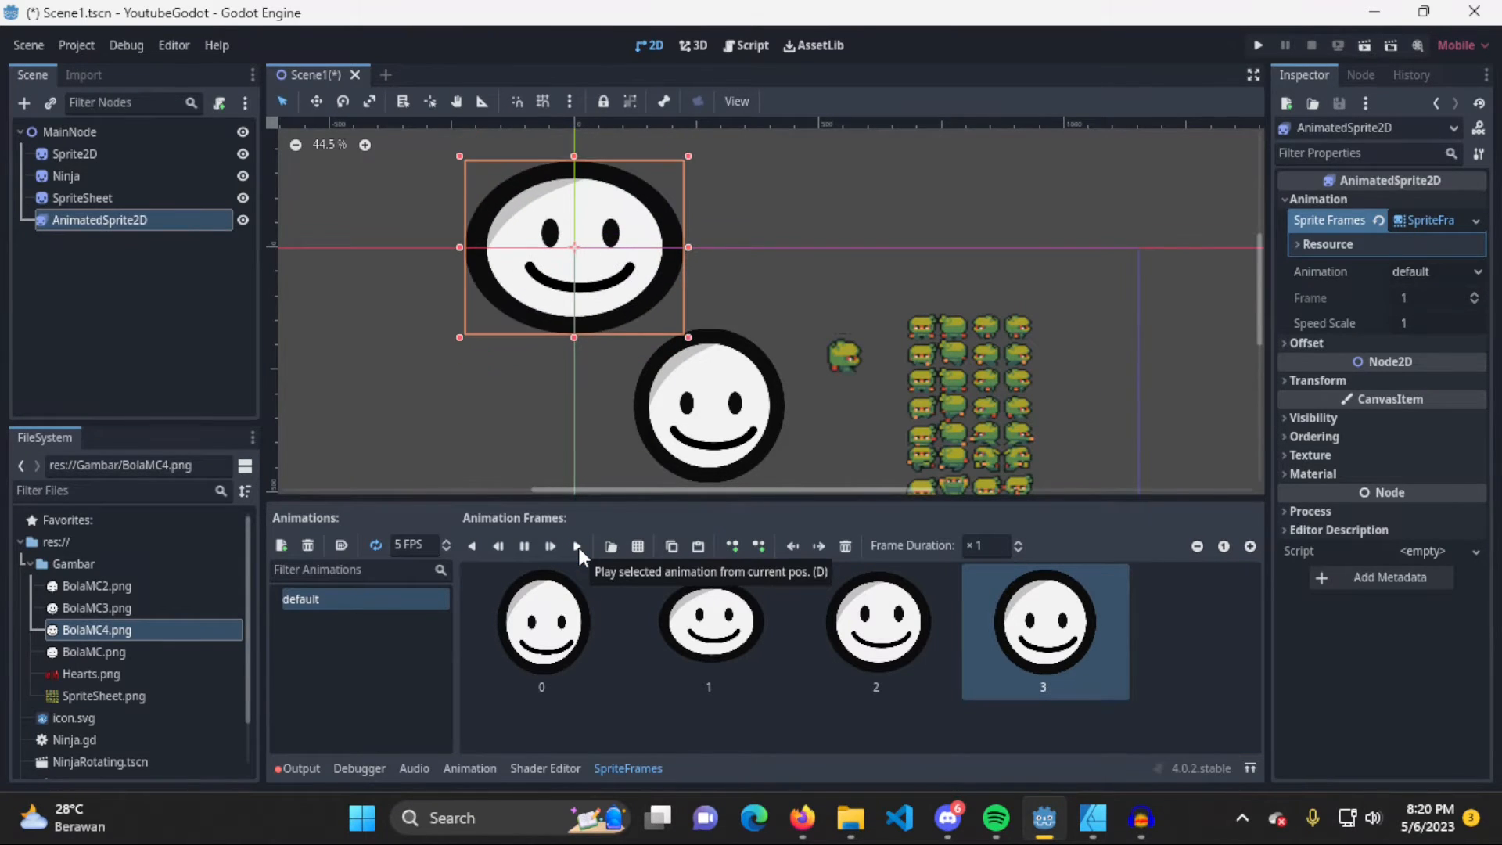
{"action": "left_click", "coordinate": [525, 545]}
{"action": "left_click", "coordinate": [550, 546]}
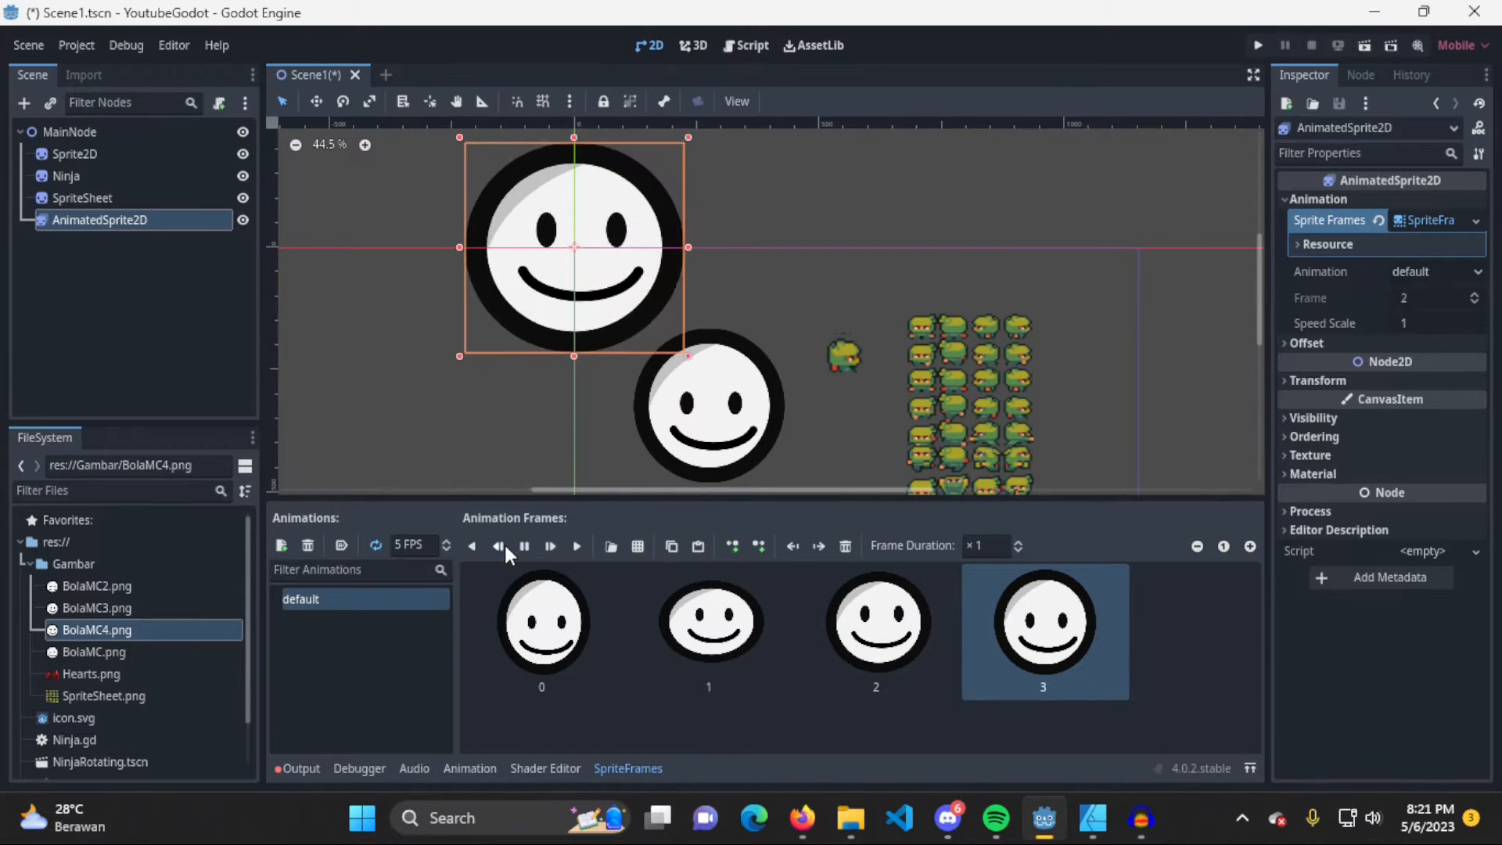
Preview the default animation playing backwards from its end and from the current position, stopping it in between
{"action": "left_click", "coordinate": [522, 546]}
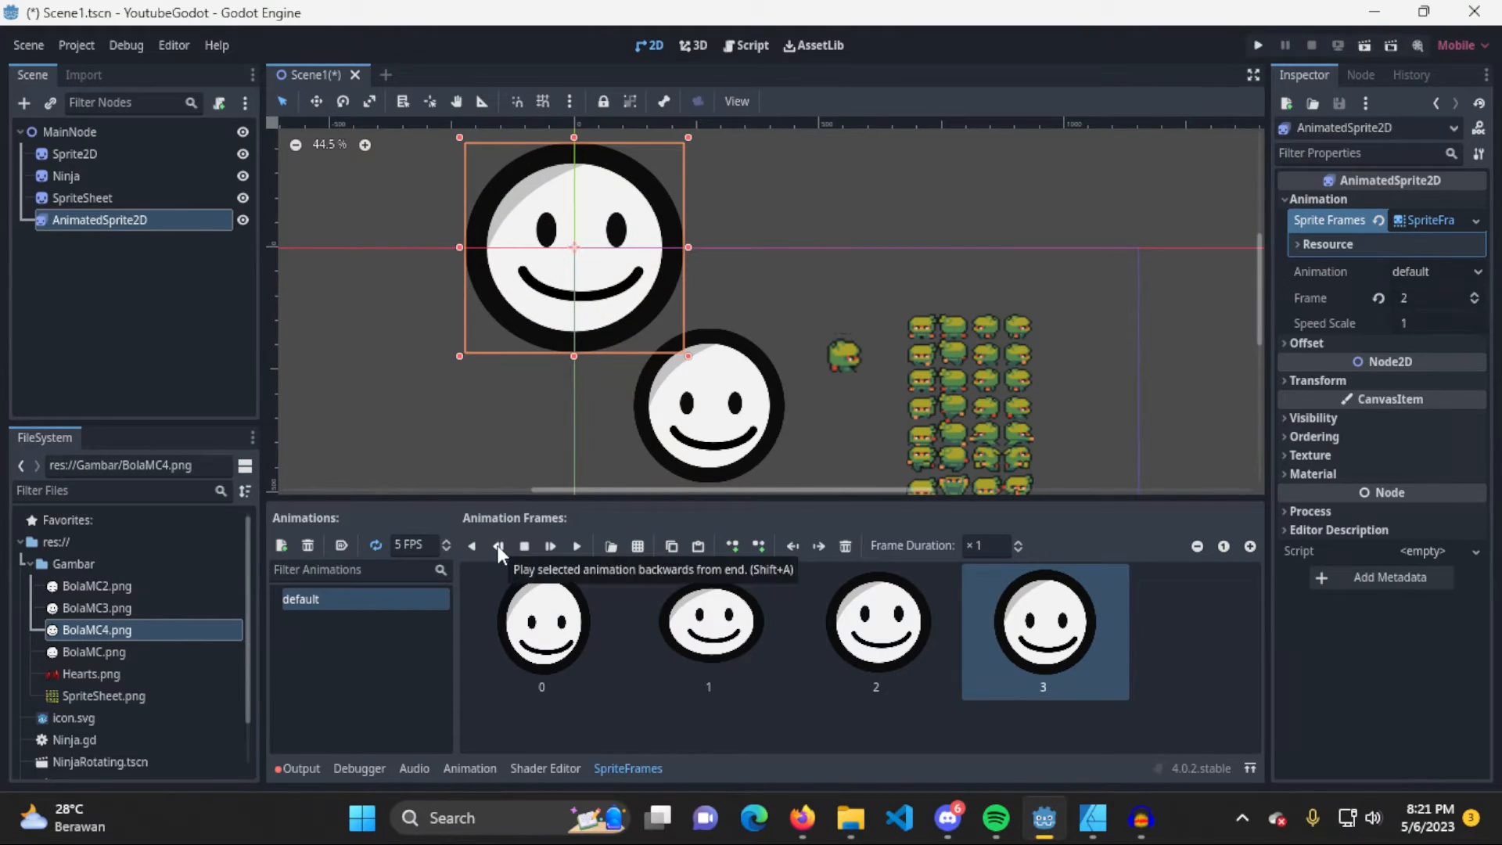
{"action": "left_click", "coordinate": [497, 546]}
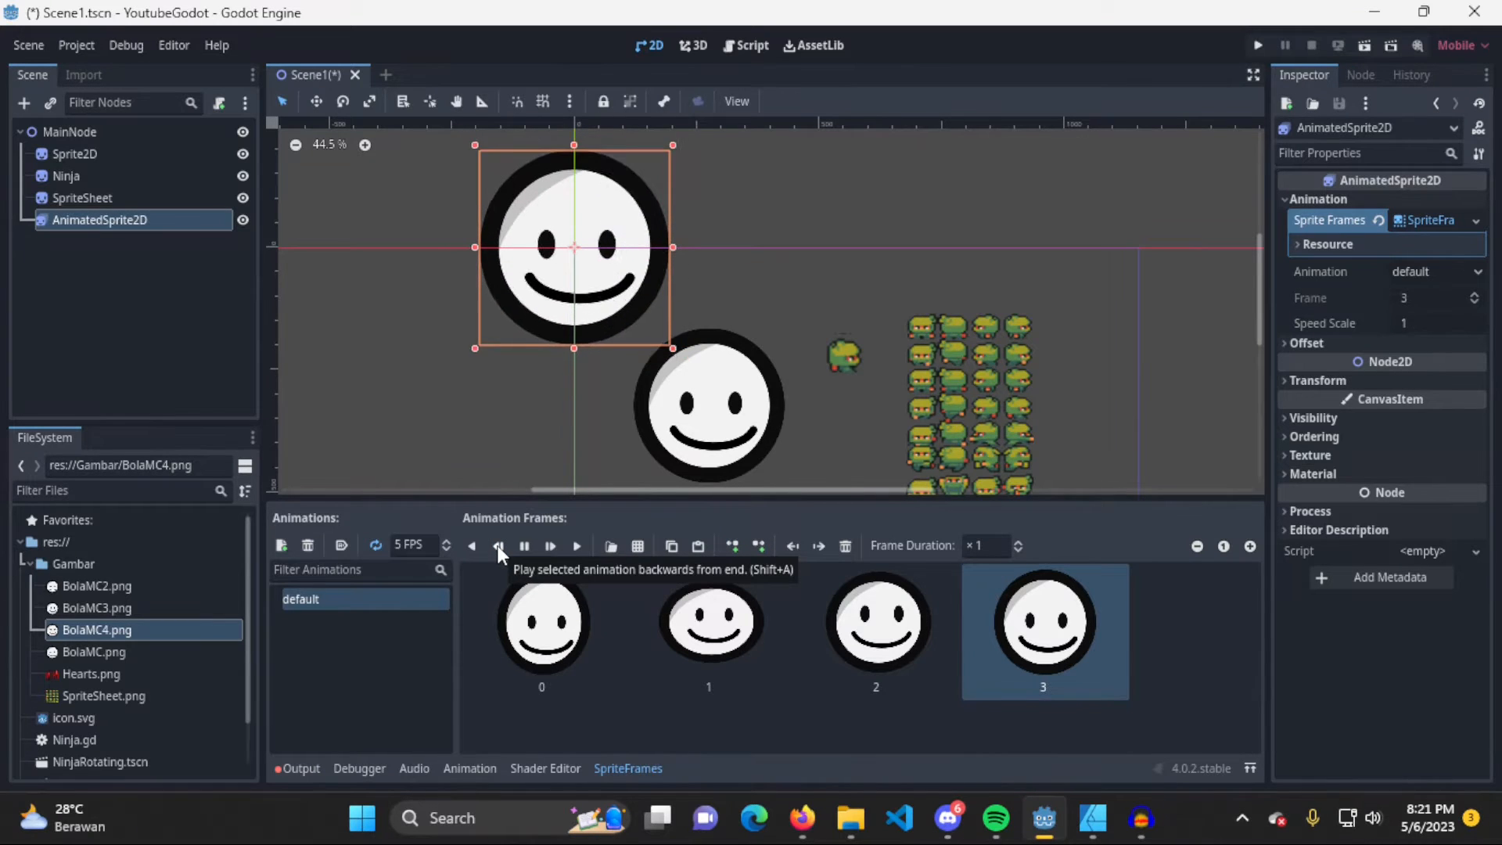
{"action": "left_click", "coordinate": [524, 548]}
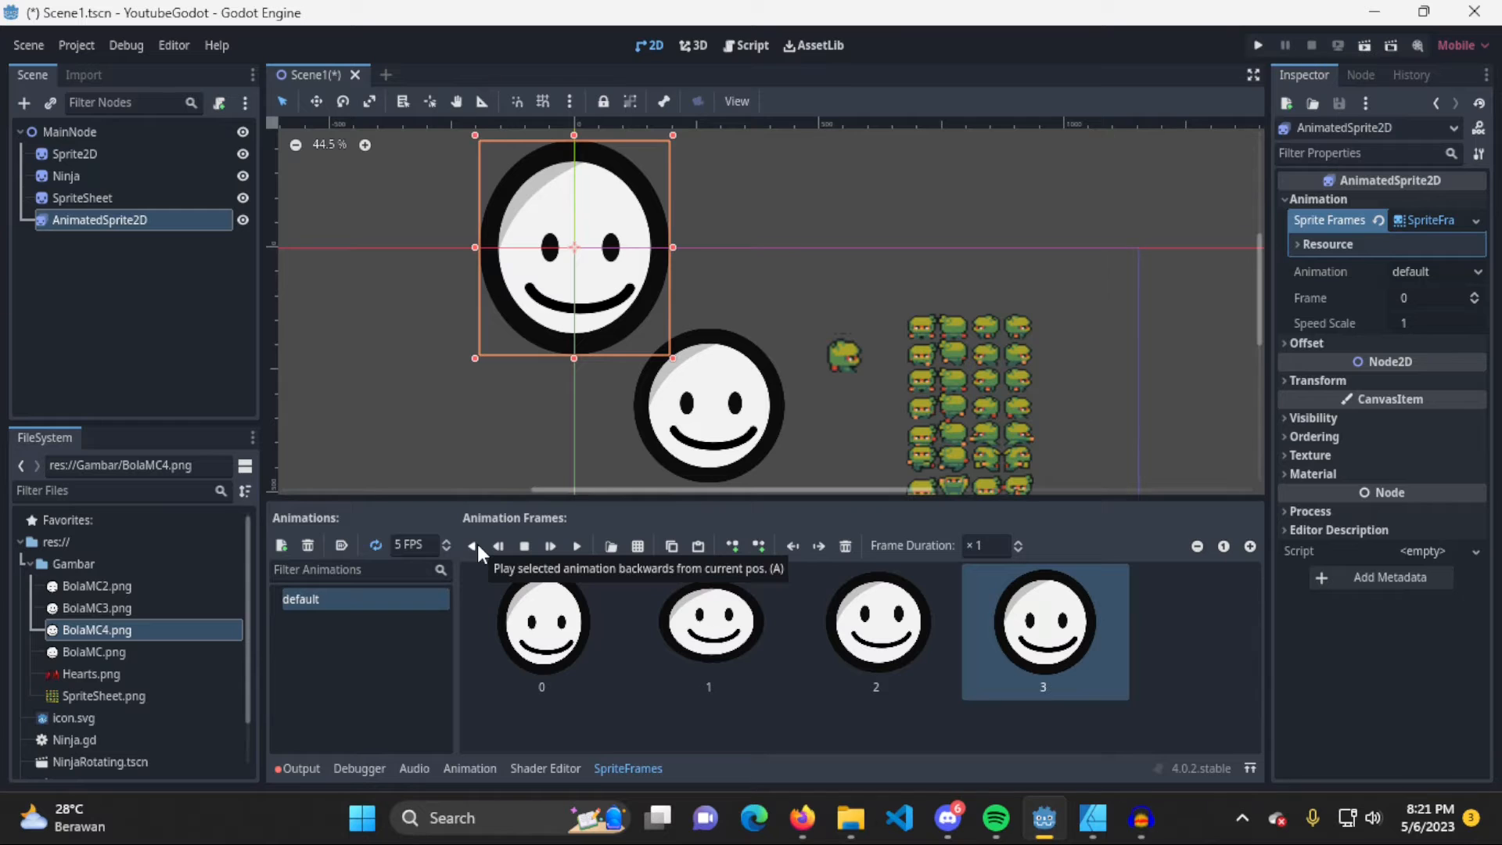
{"action": "left_click", "coordinate": [474, 546]}
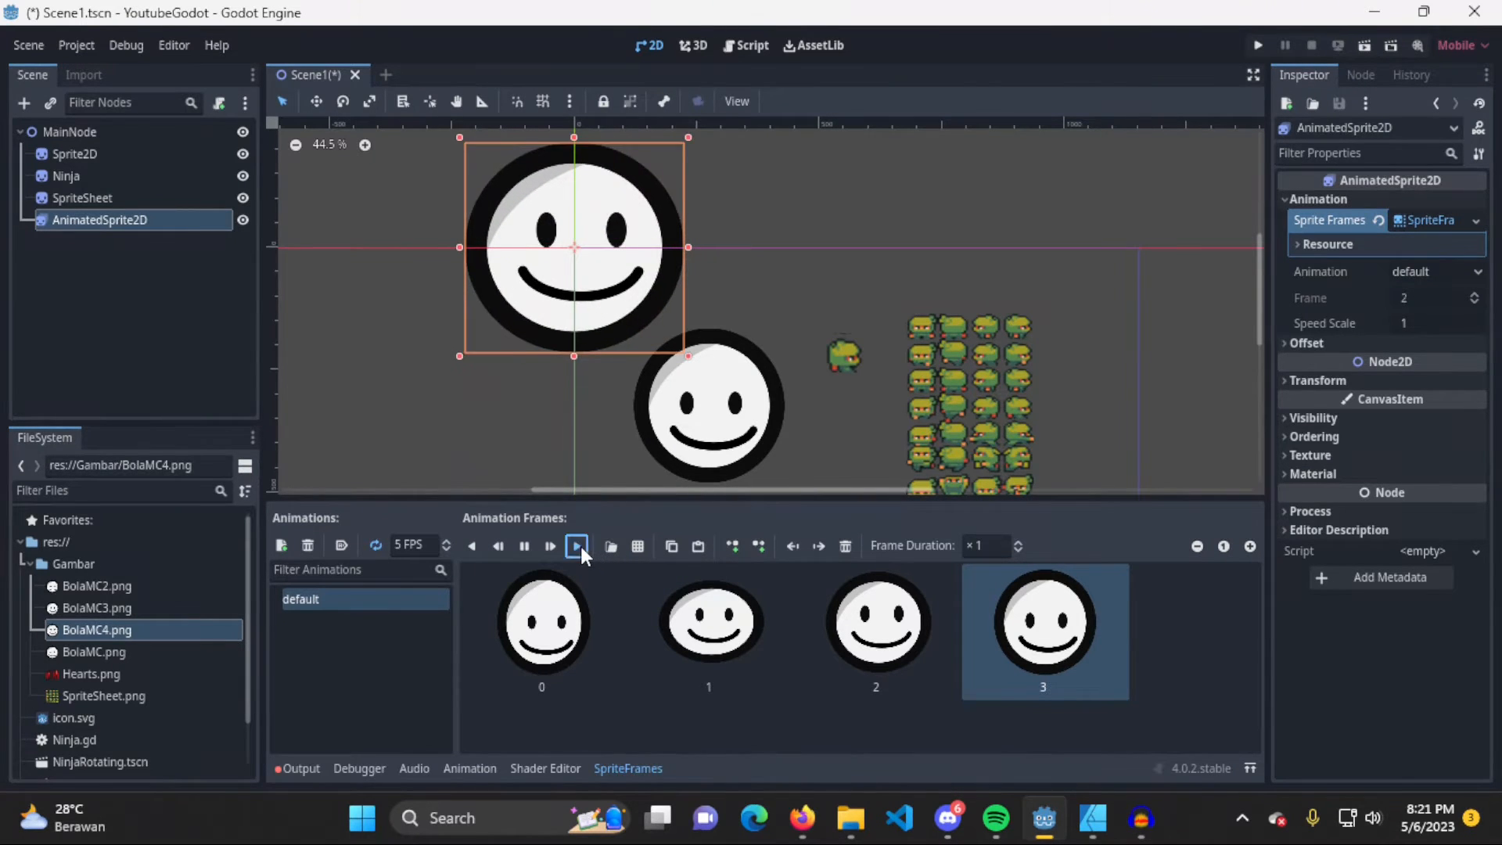
{"action": "left_click", "coordinate": [522, 552]}
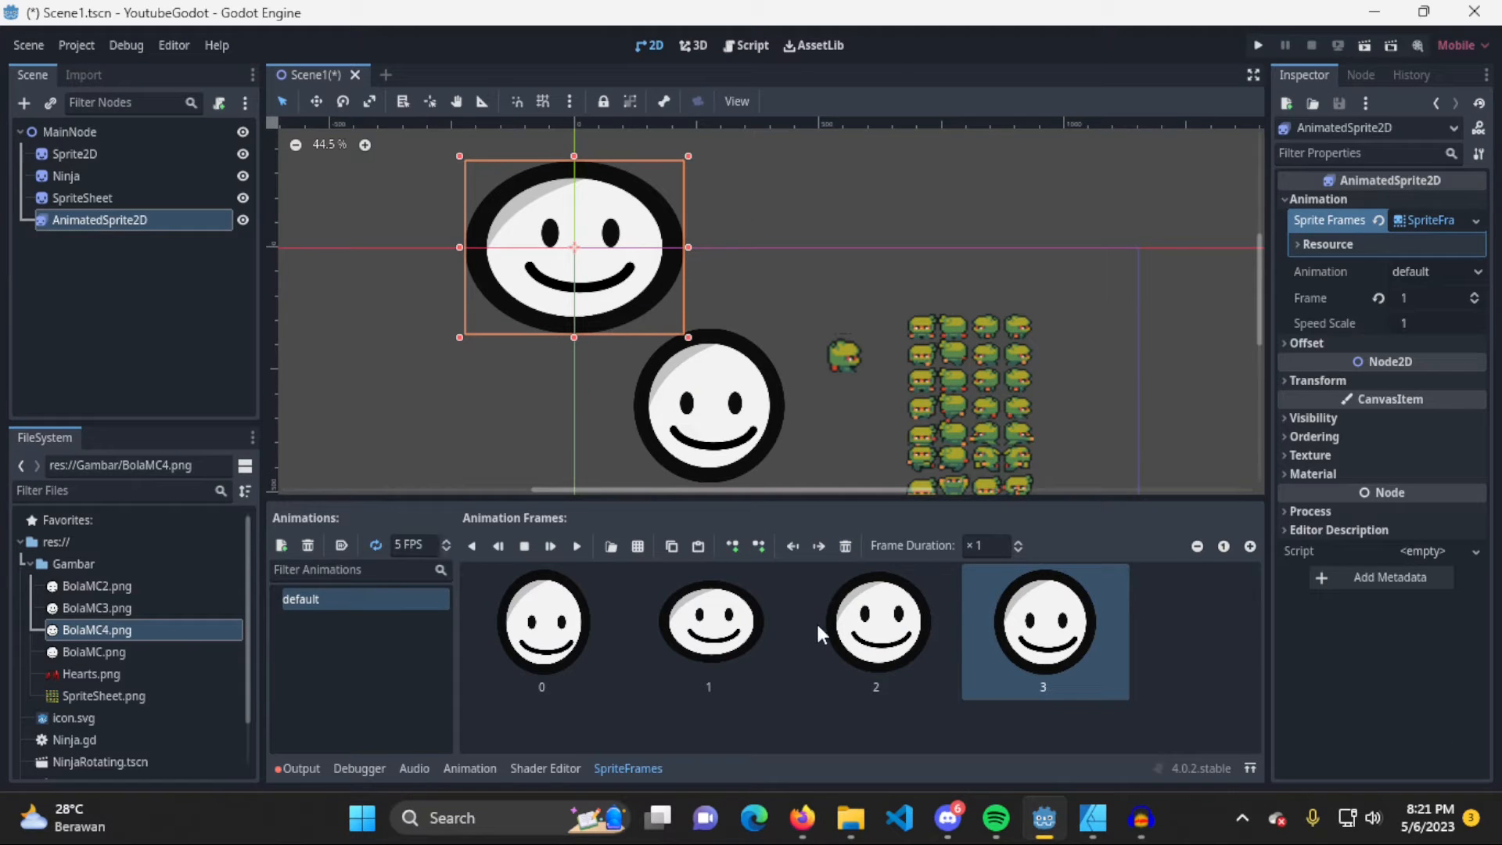
Go through the default animation's four frames one by one from first to last and back
{"action": "left_click", "coordinate": [515, 624]}
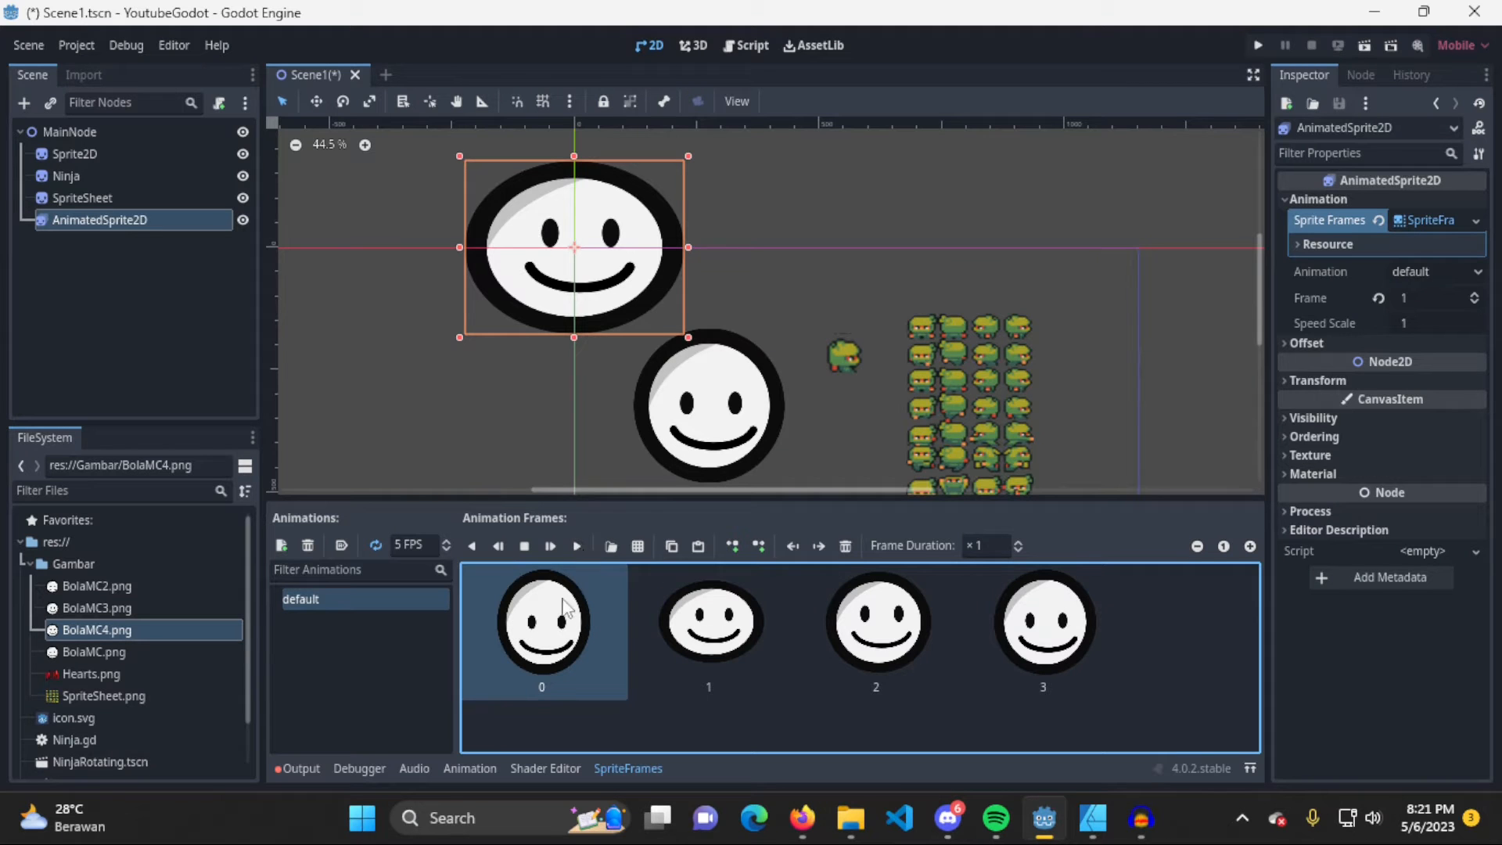
{"action": "left_click", "coordinate": [709, 642]}
{"action": "left_click", "coordinate": [882, 636]}
{"action": "left_click", "coordinate": [1053, 642]}
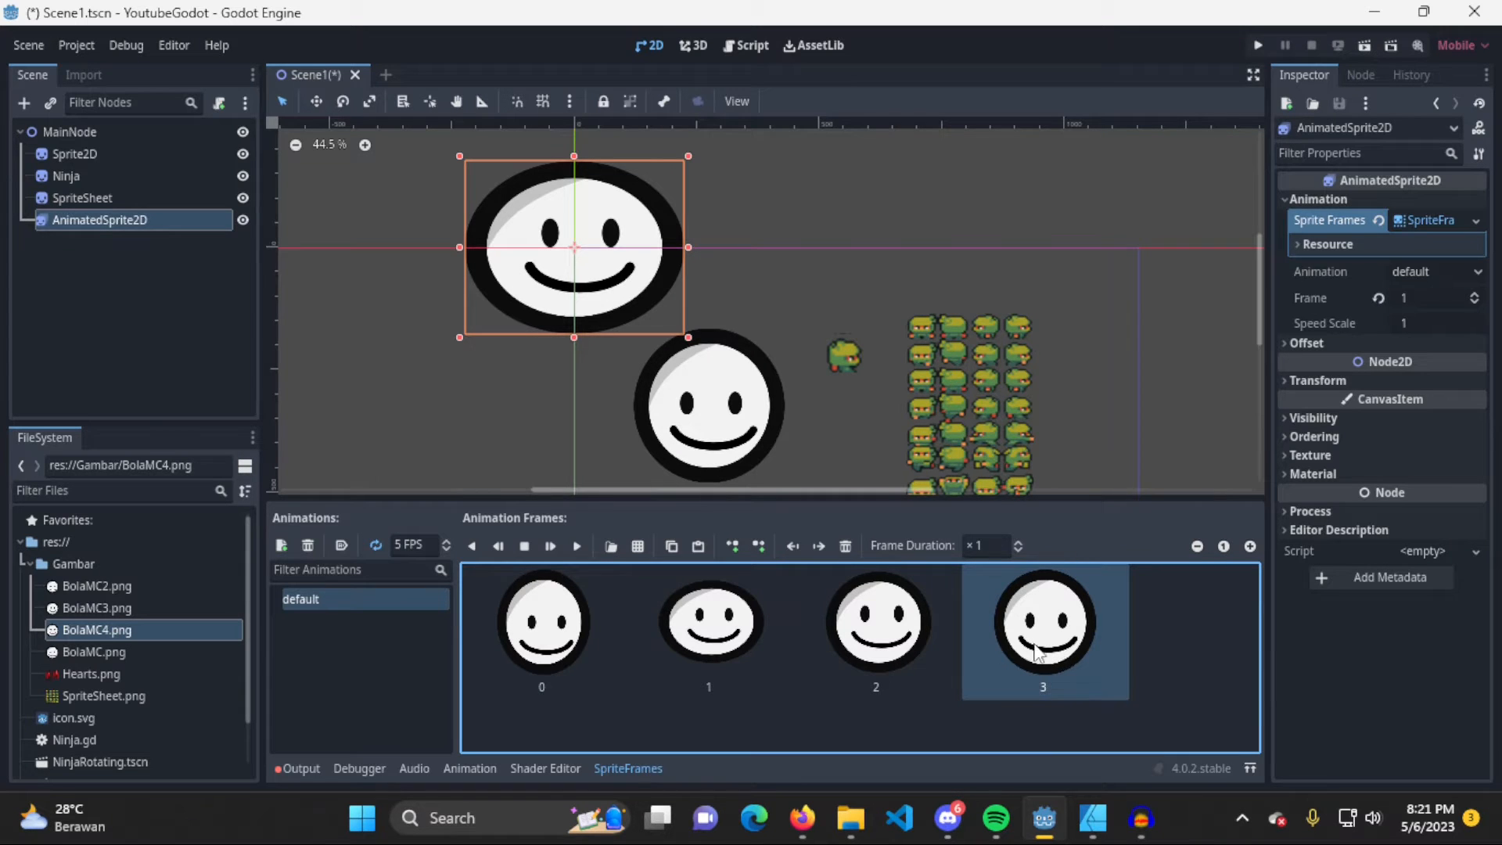
{"action": "left_click", "coordinate": [882, 654]}
{"action": "left_click", "coordinate": [651, 651]}
{"action": "left_click", "coordinate": [610, 682]}
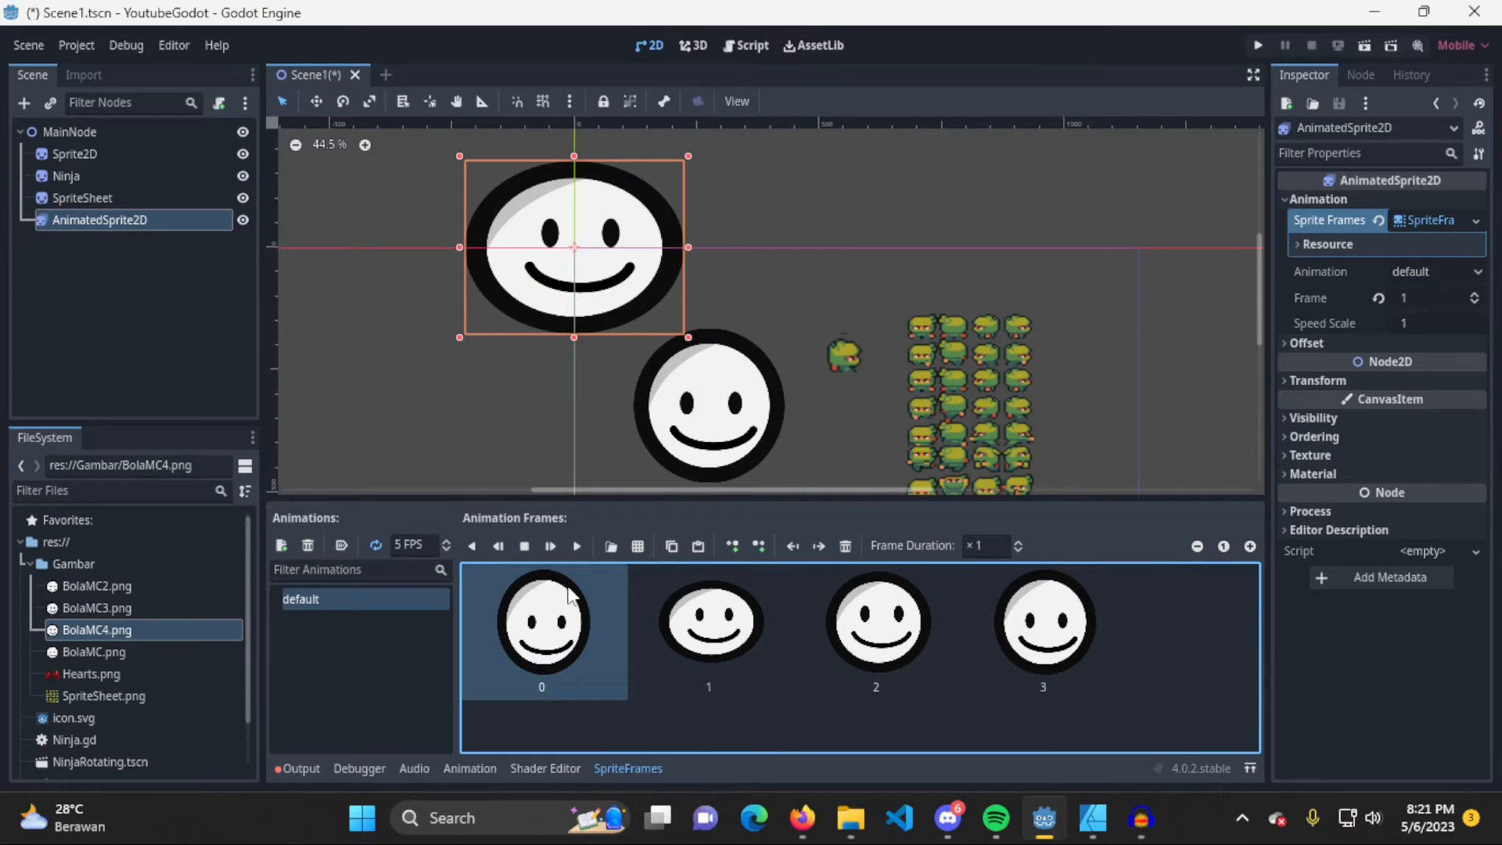
Reorder the default animation's frames to BolaMC.png, BolaMC2.png, BolaMC4.png and BolaMC3.png
{"action": "left_click", "coordinate": [804, 629]}
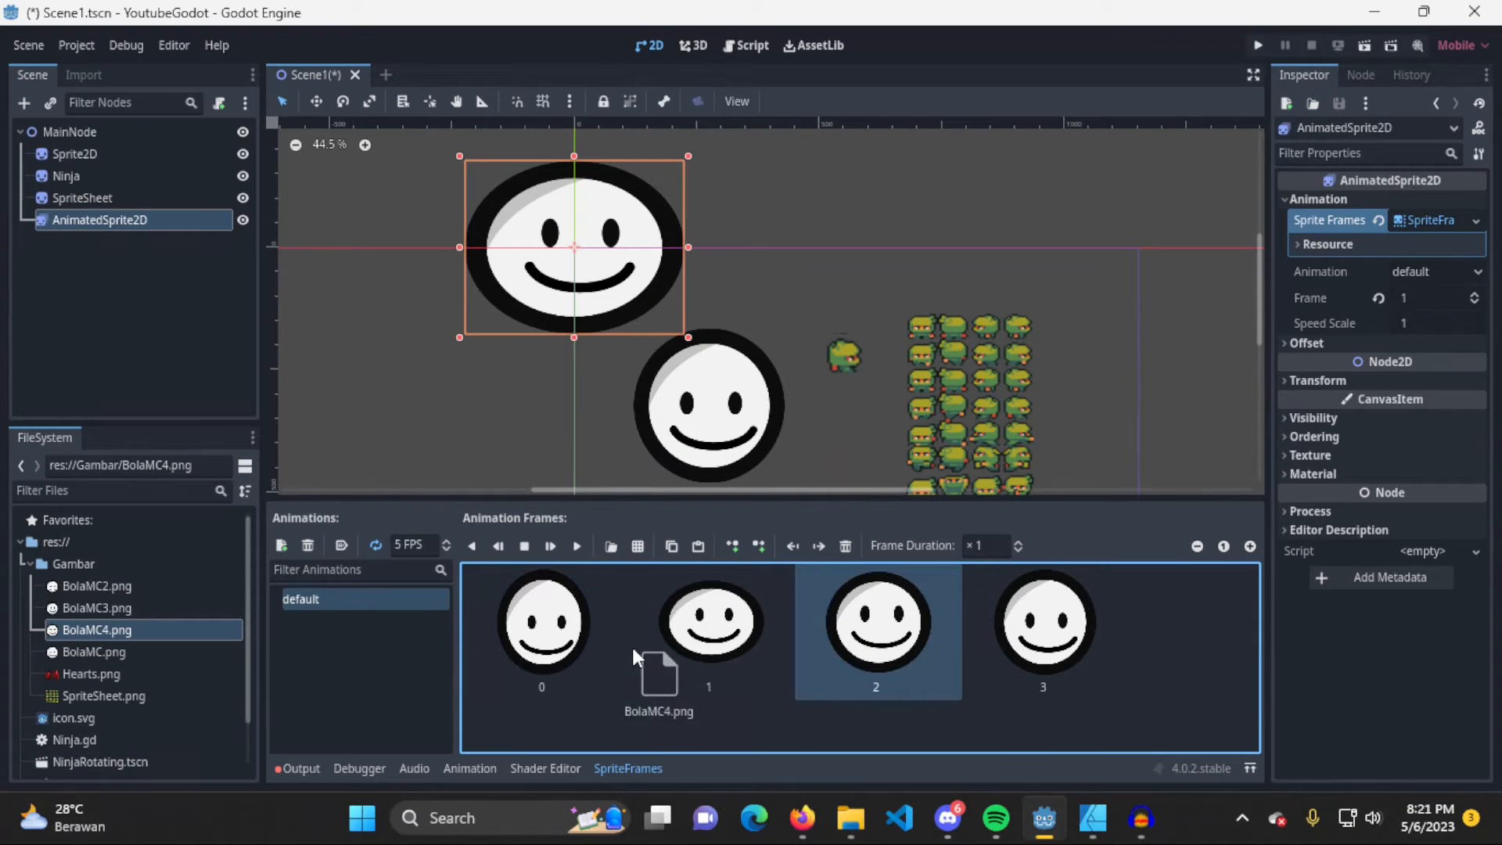
{"action": "left_click_drag", "start_coordinate": [735, 631], "coordinate": [1037, 643]}
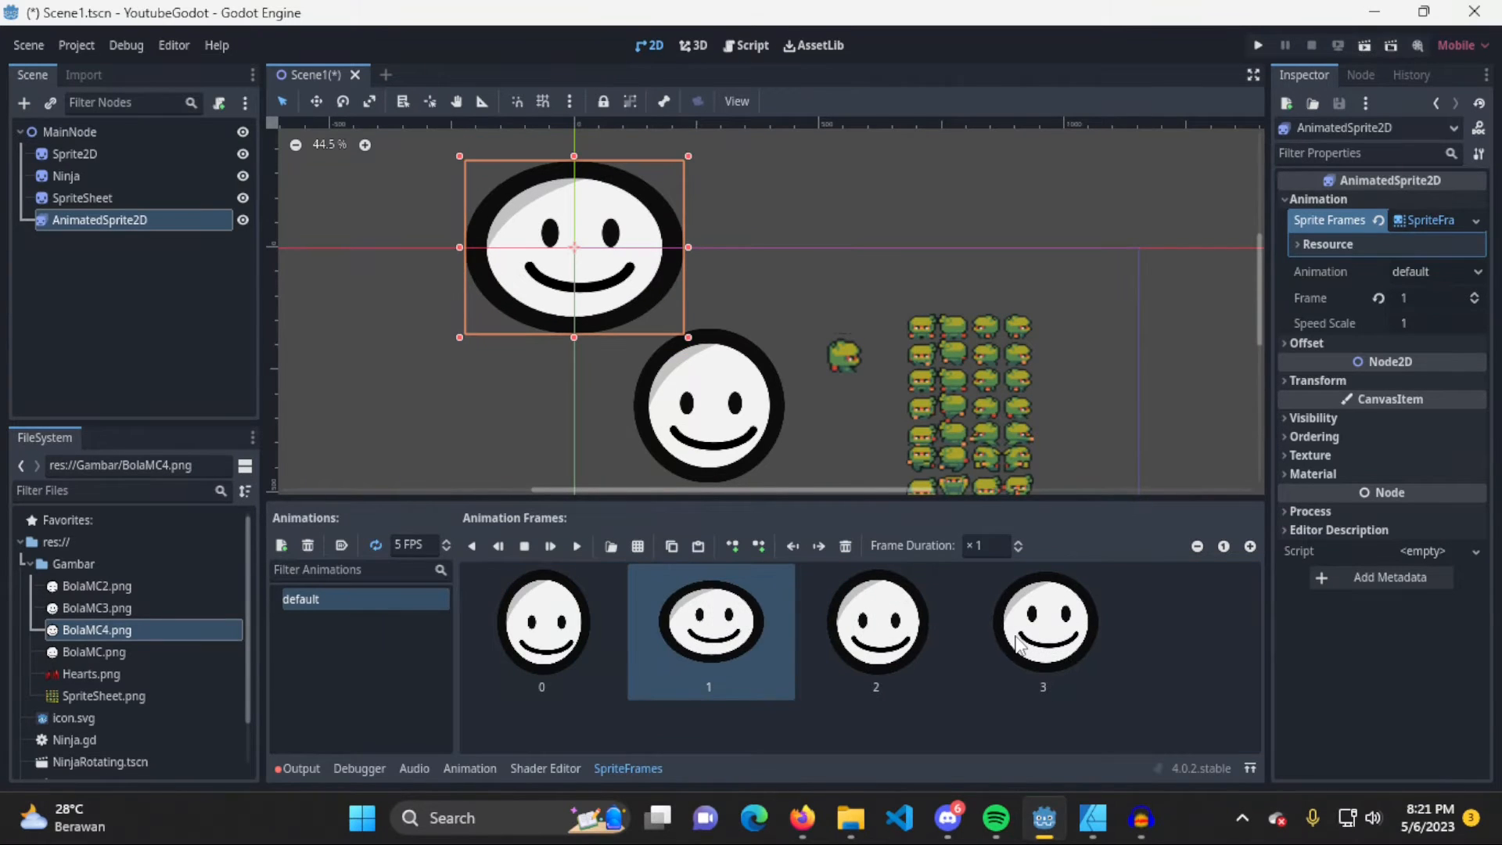
{"action": "left_click_drag", "start_coordinate": [879, 647], "coordinate": [708, 657]}
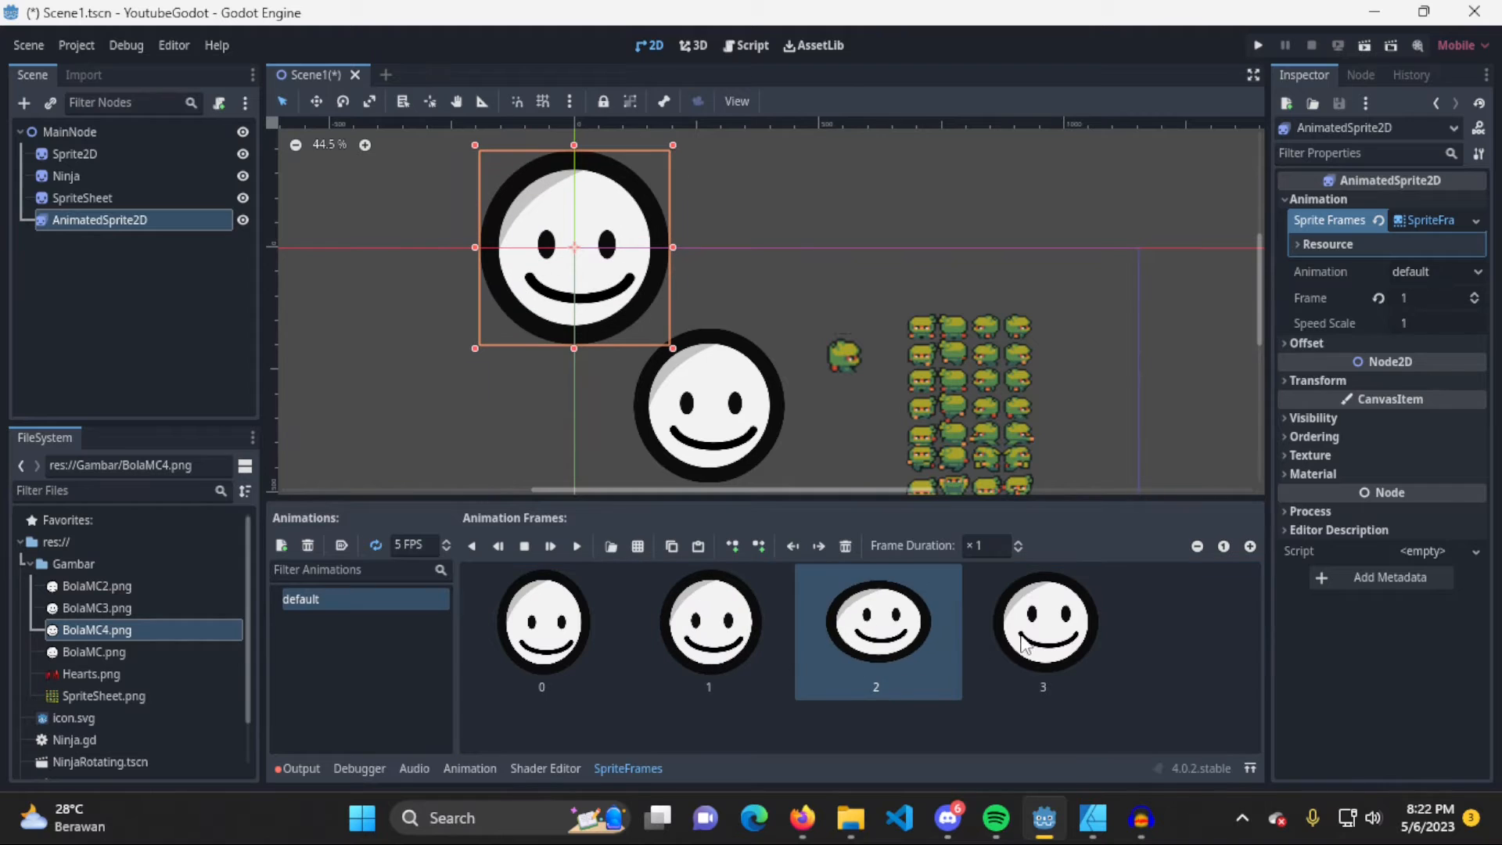
{"action": "left_click_drag", "start_coordinate": [1025, 640], "coordinate": [883, 652]}
{"action": "left_click", "coordinate": [635, 650]}
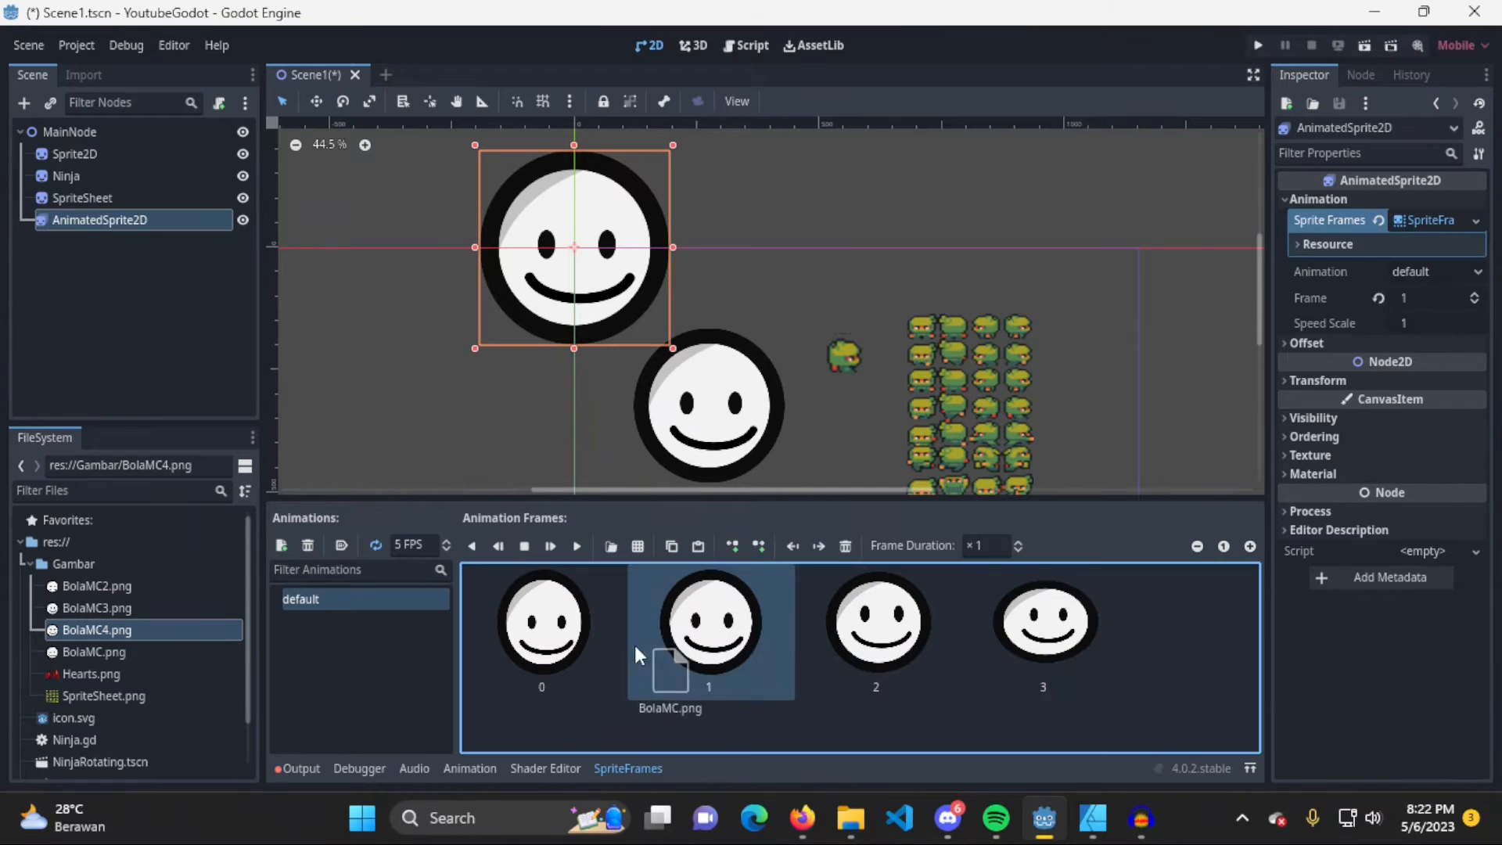
Set the default animation's speed to 10 FPS and play it to preview the faster playback
{"action": "left_click", "coordinate": [576, 546]}
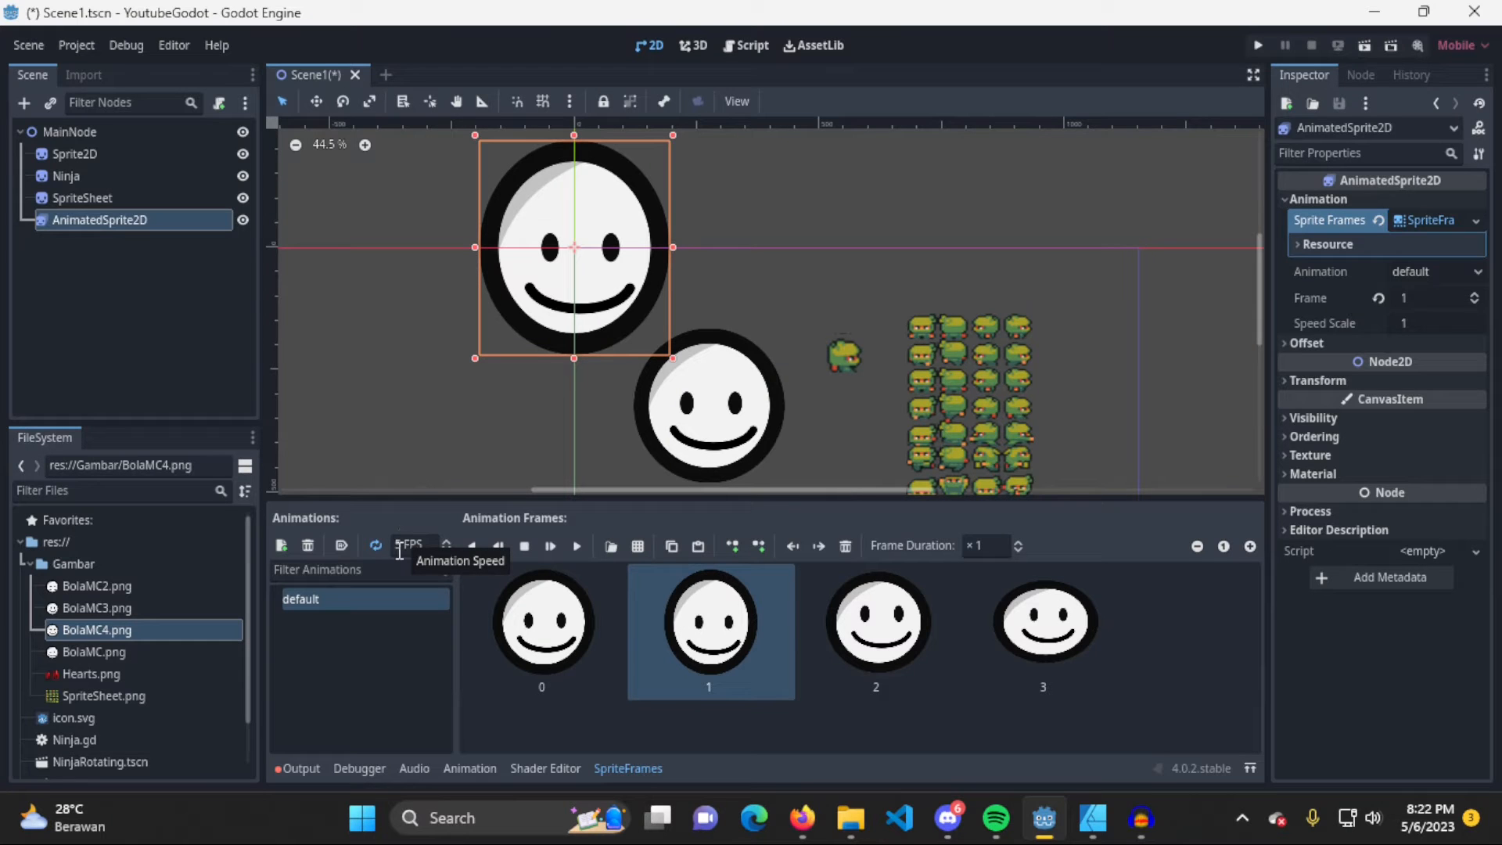
{"action": "left_click", "coordinate": [444, 541]}
{"action": "left_click", "coordinate": [446, 540]}
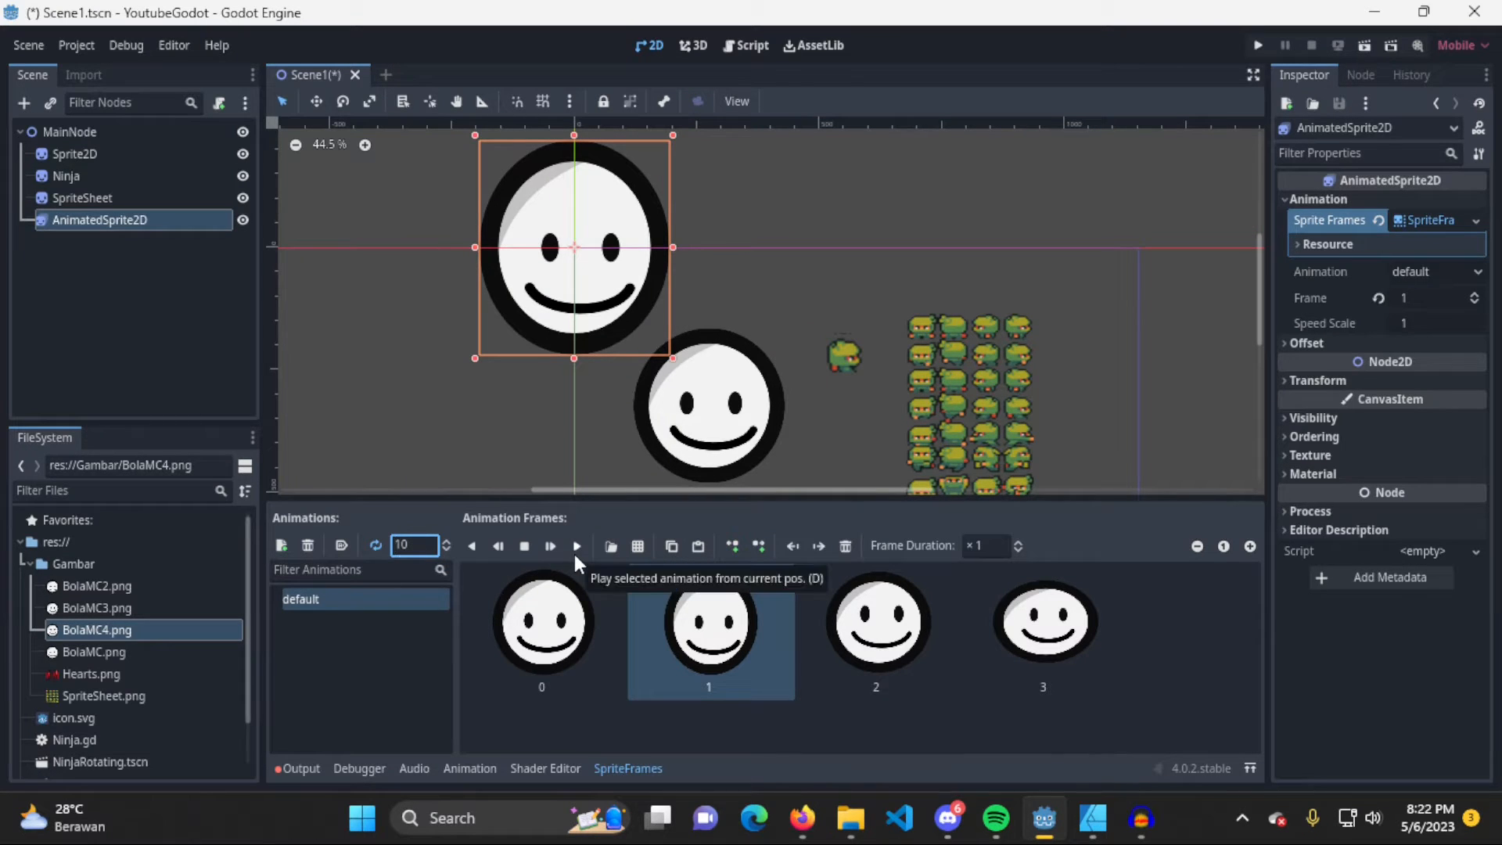
{"action": "left_click", "coordinate": [415, 571]}
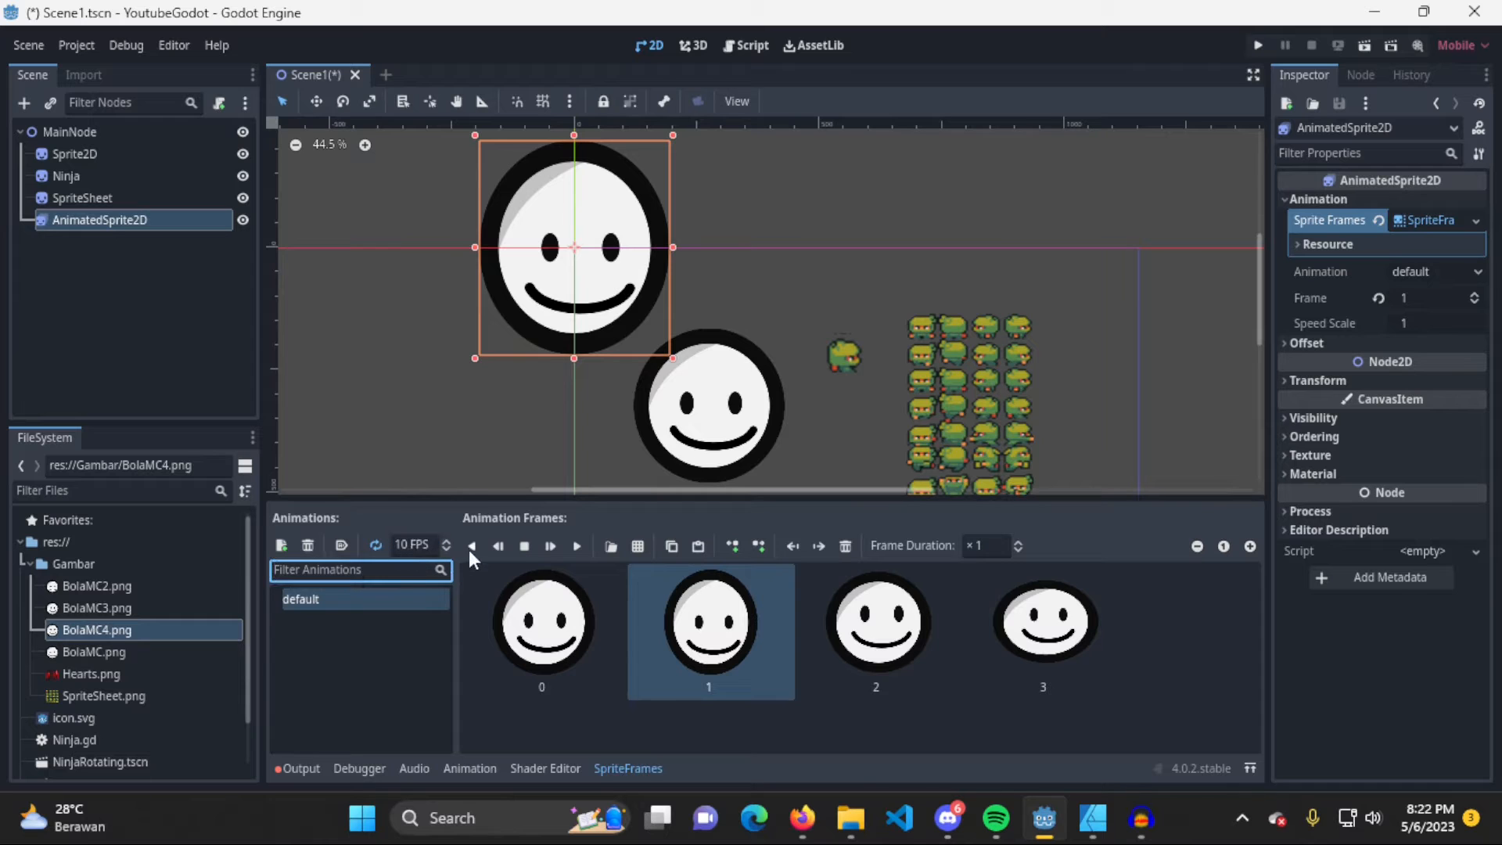
{"action": "left_click", "coordinate": [579, 546]}
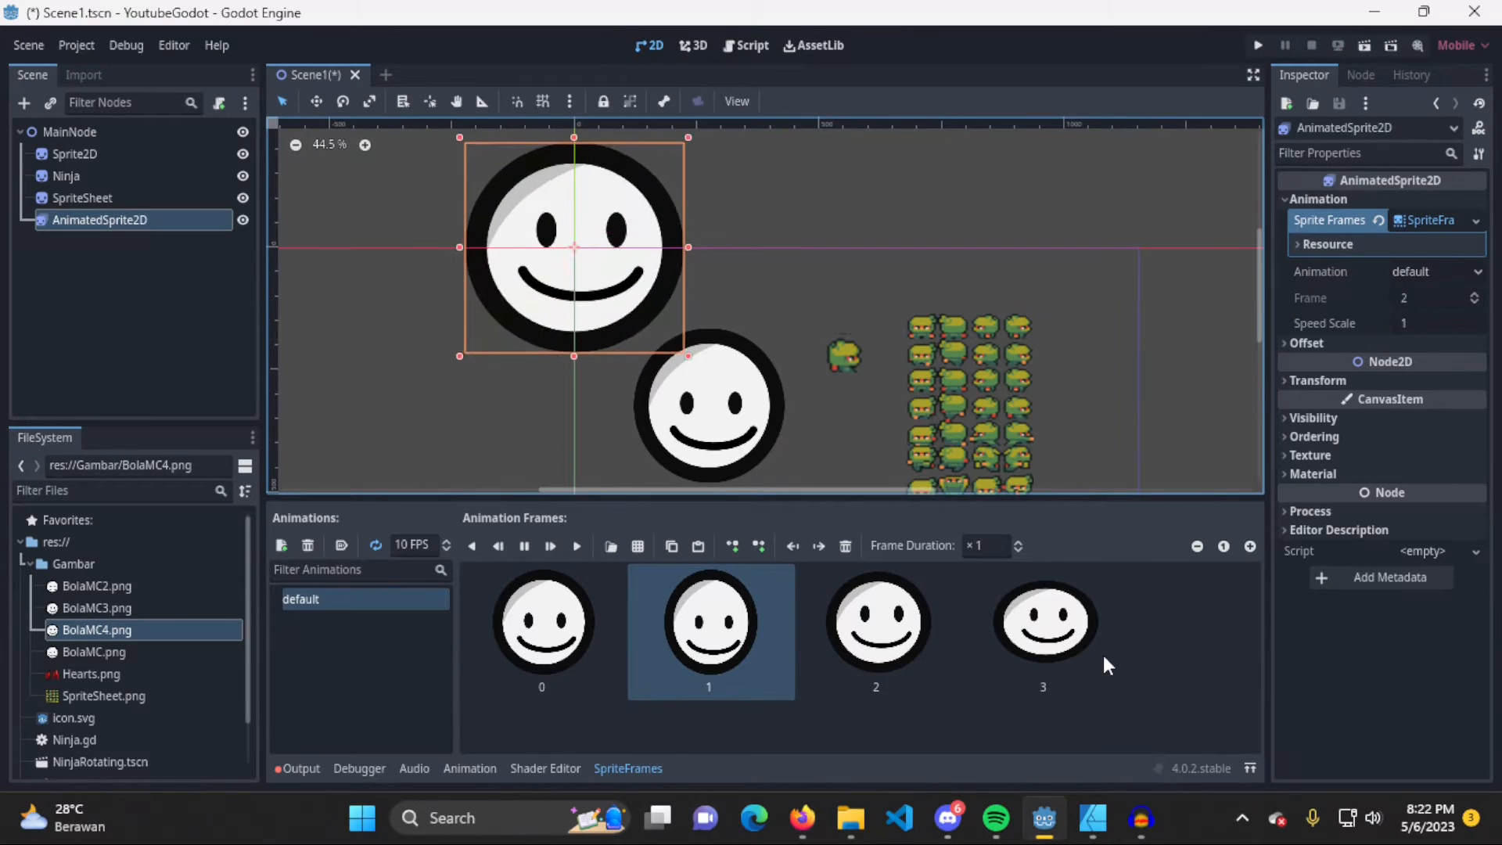
Set the default animation's speed to 5 FPS and stop the preview
{"action": "left_click", "coordinate": [414, 546]}
{"action": "type", "text": "5"}
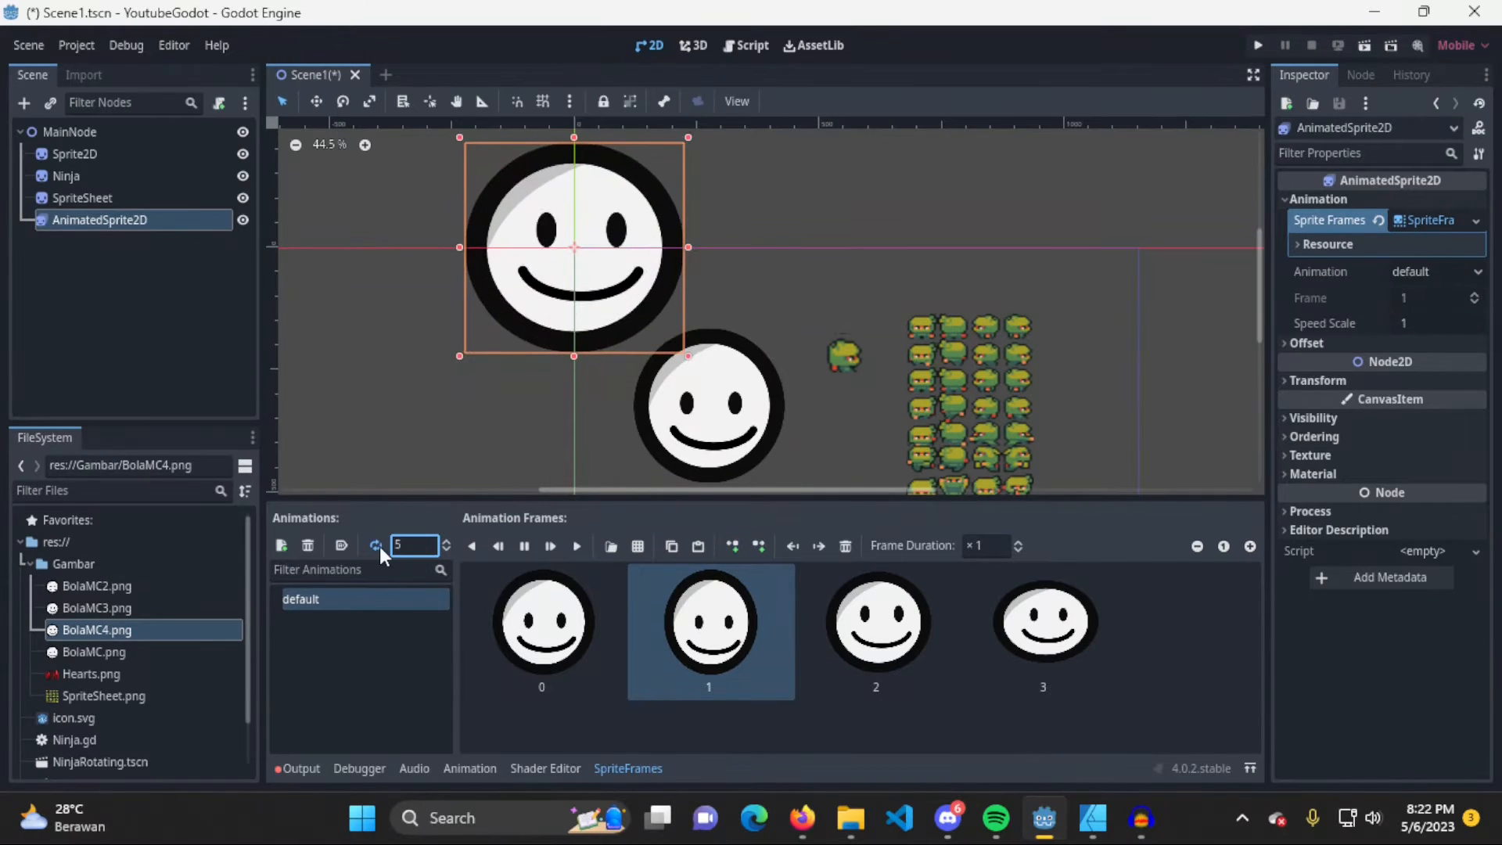
{"action": "left_click", "coordinate": [526, 547]}
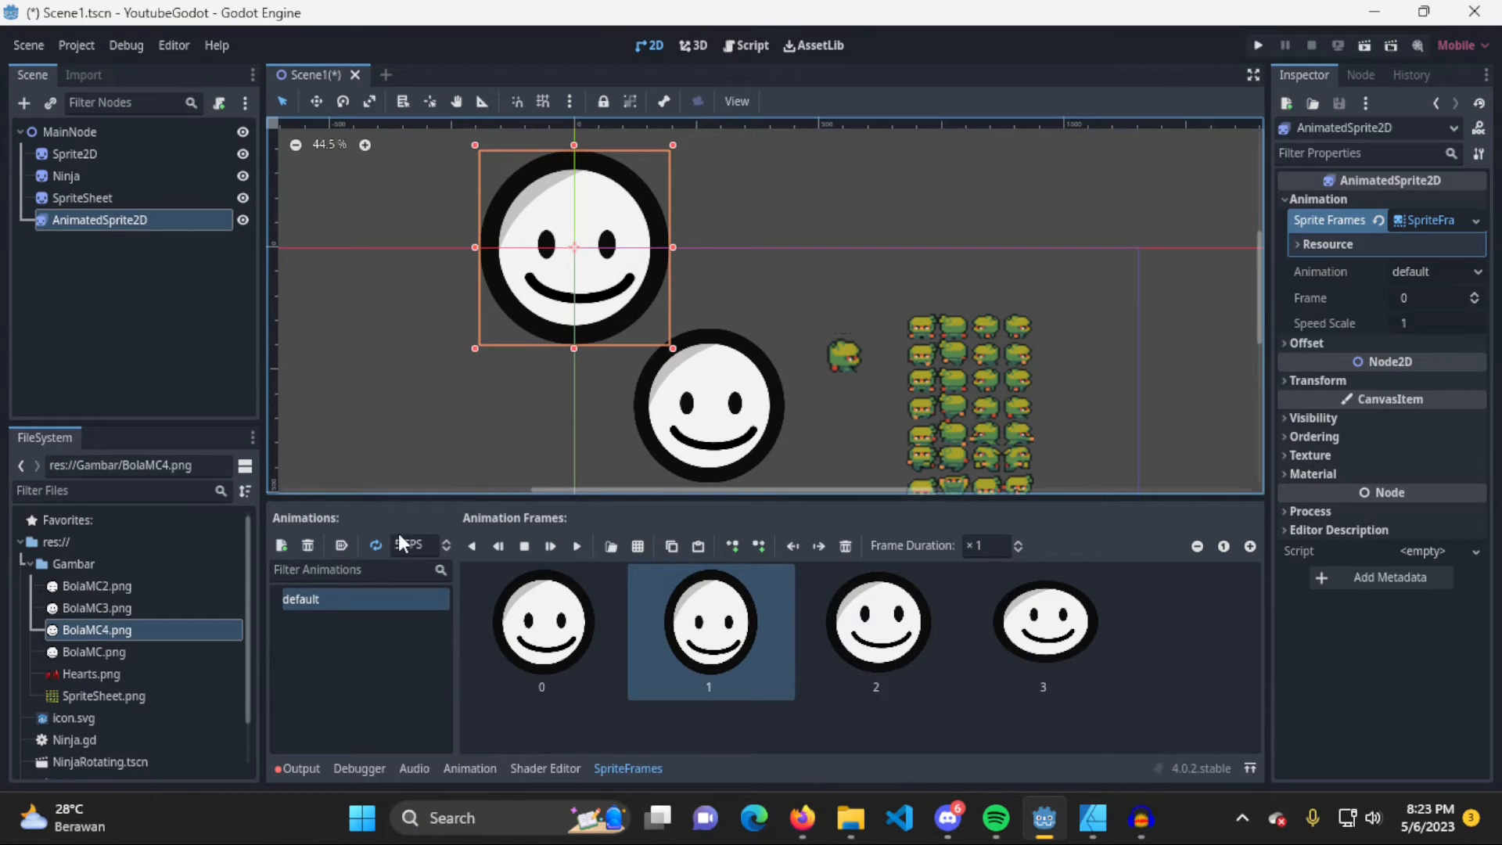
Enable autoplay on load for the default animation, and test-run the project with the AnimatedSprite2D shrunk and moved between the large smiley and the Ninja
{"action": "left_click", "coordinate": [344, 544]}
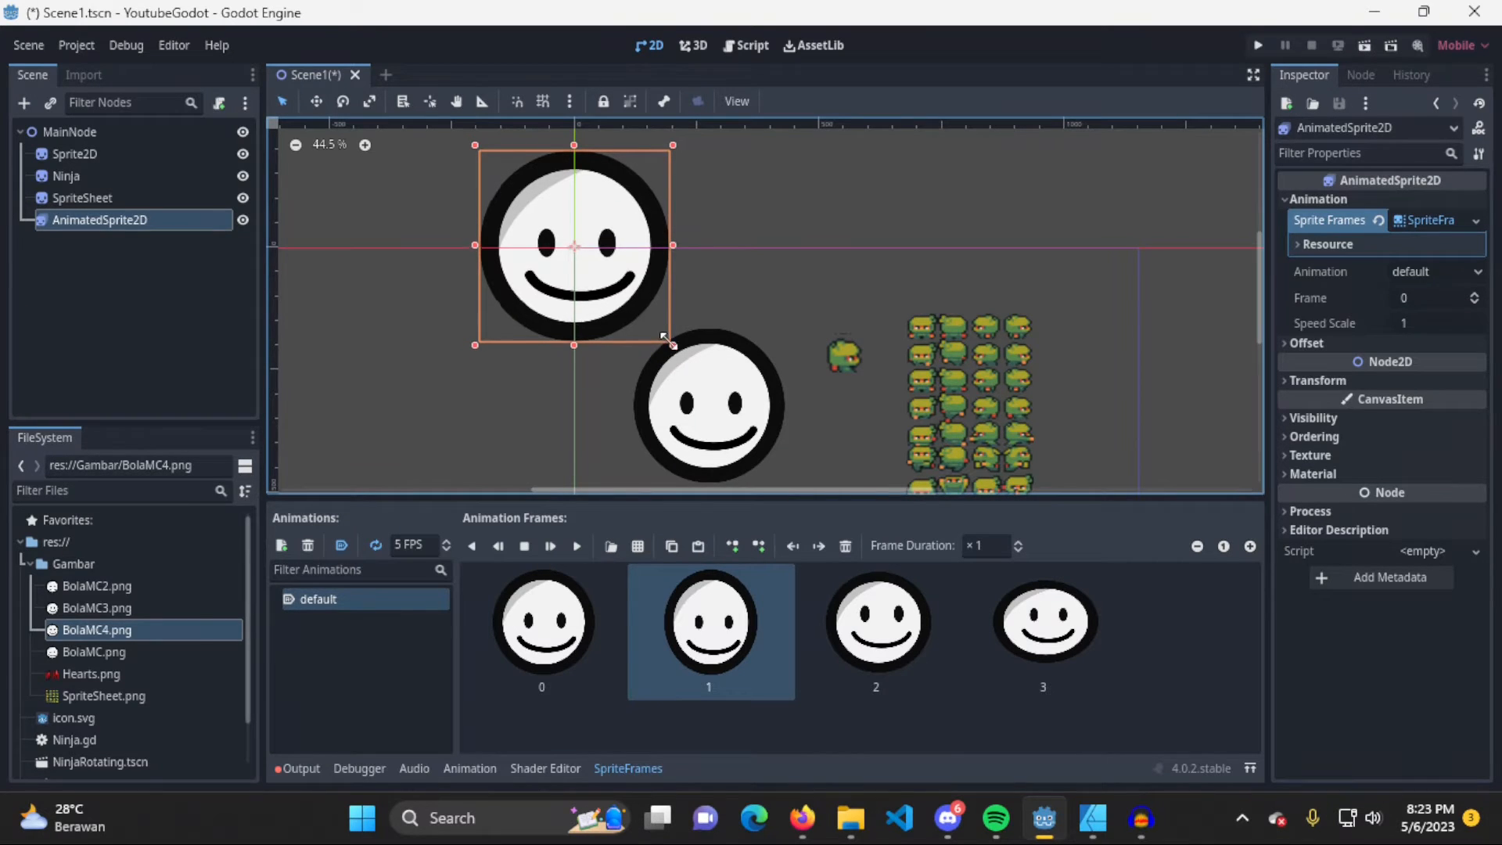
{"action": "left_click_drag", "start_coordinate": [673, 348], "coordinate": [807, 341]}
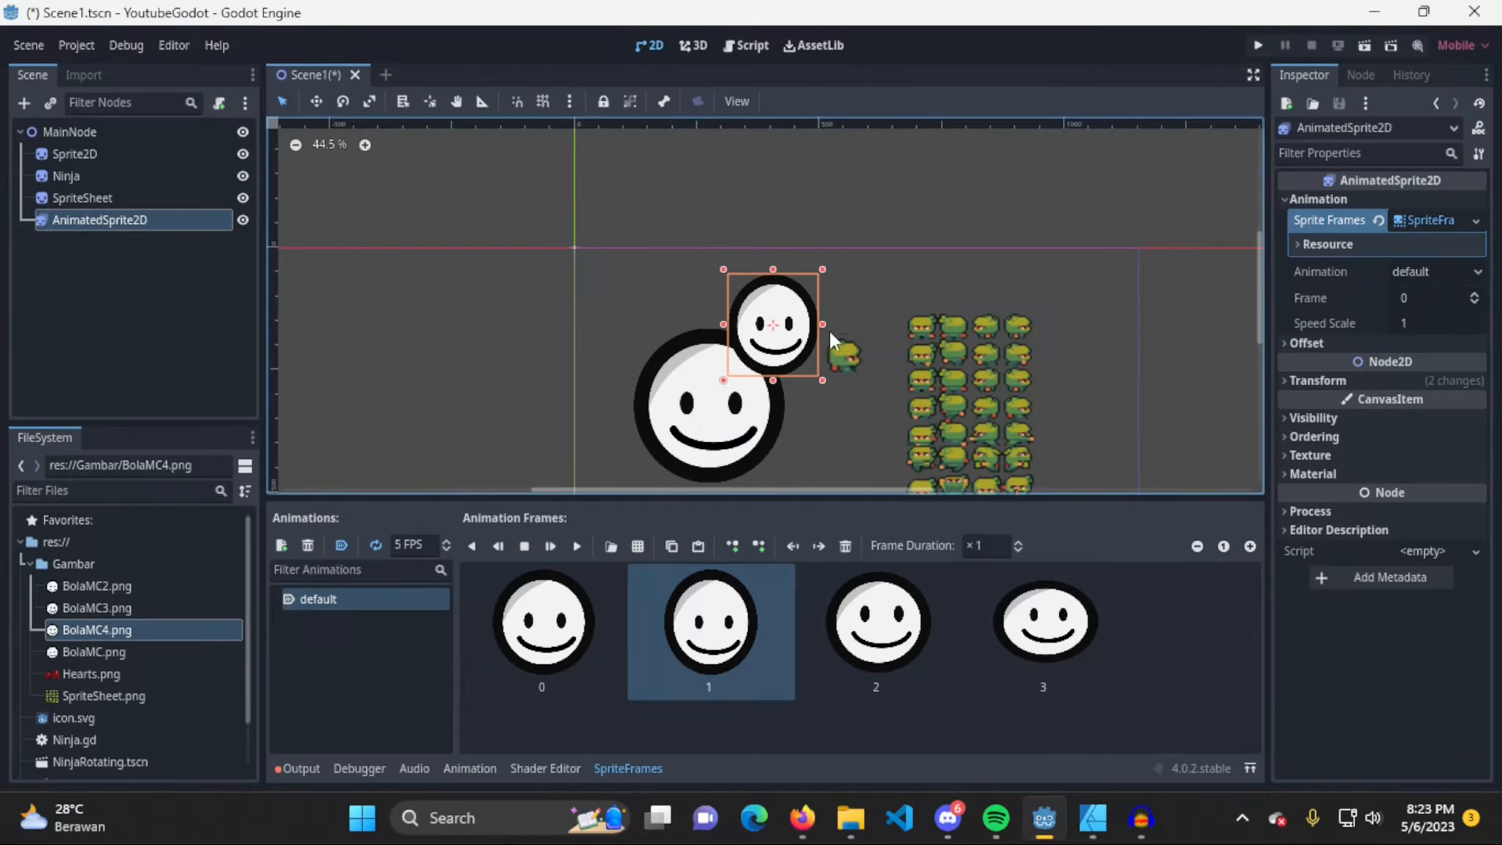
{"action": "left_click", "coordinate": [1259, 44]}
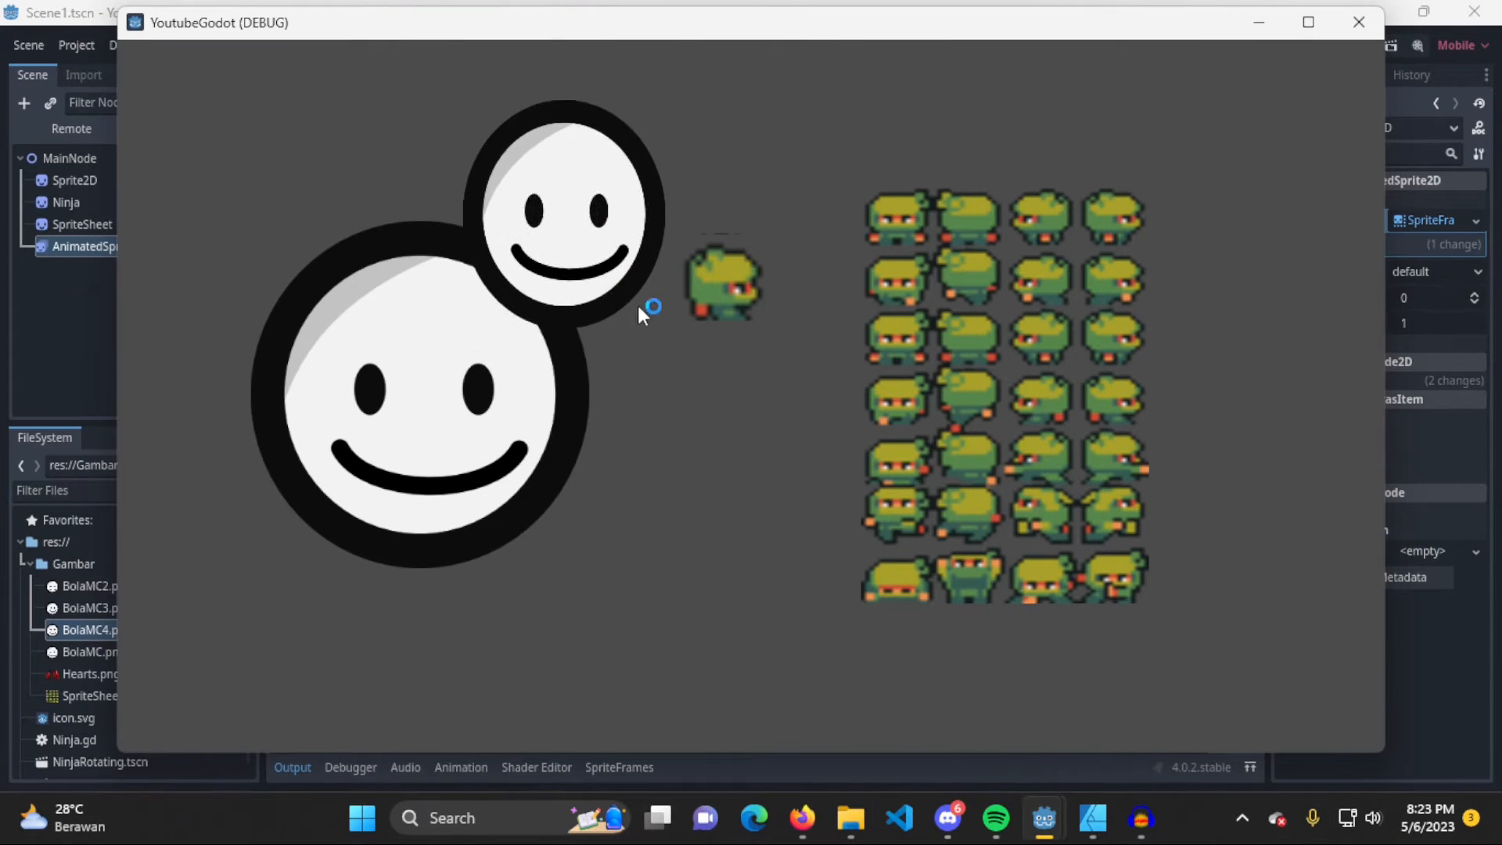
{"action": "left_click", "coordinate": [1357, 24]}
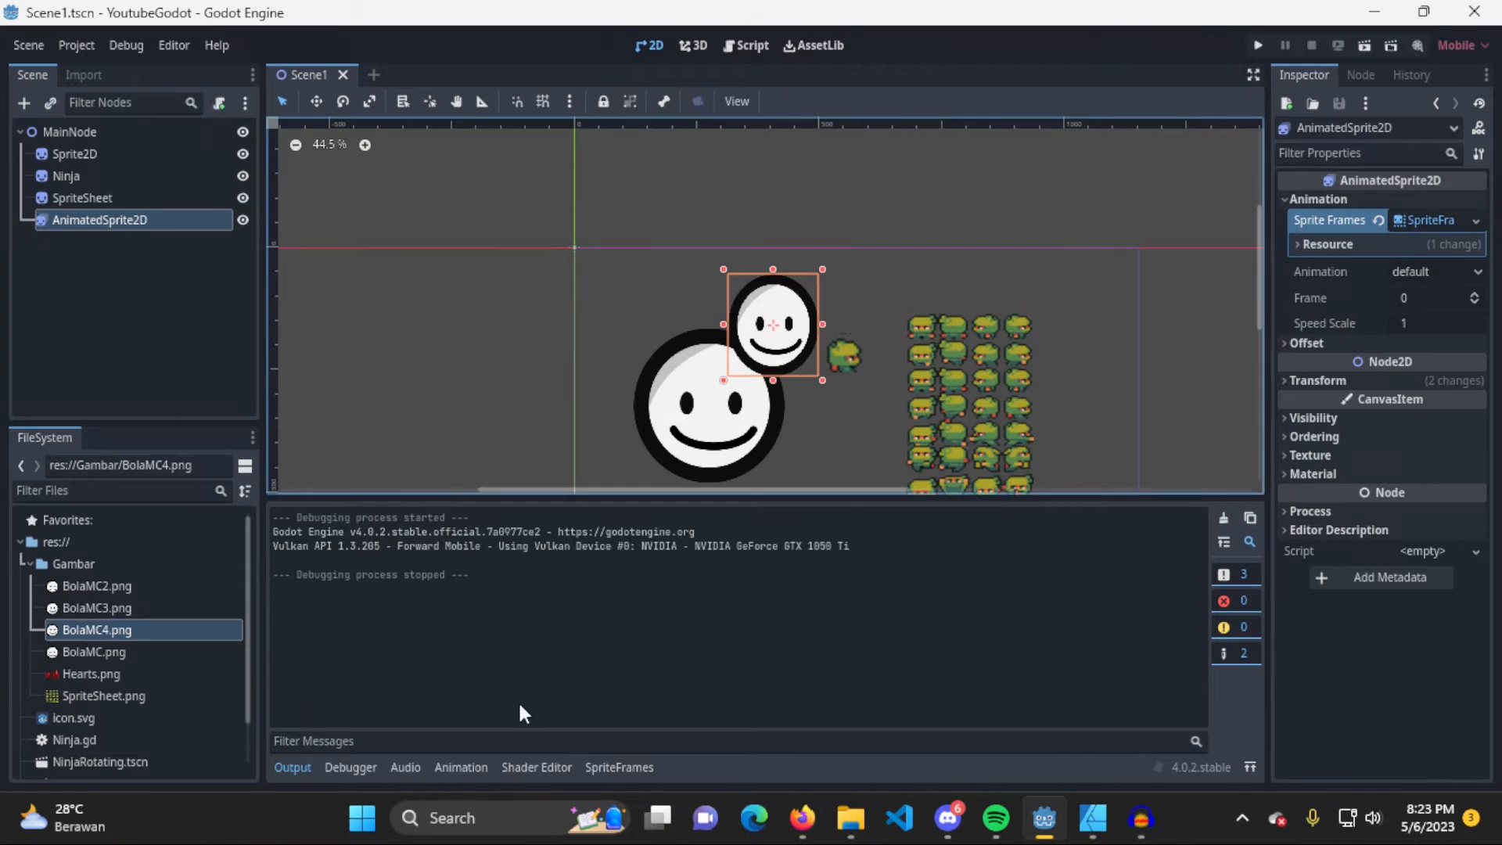
Disable autoplay on load for the default animation and run the project again to compare
{"action": "left_click", "coordinate": [628, 765]}
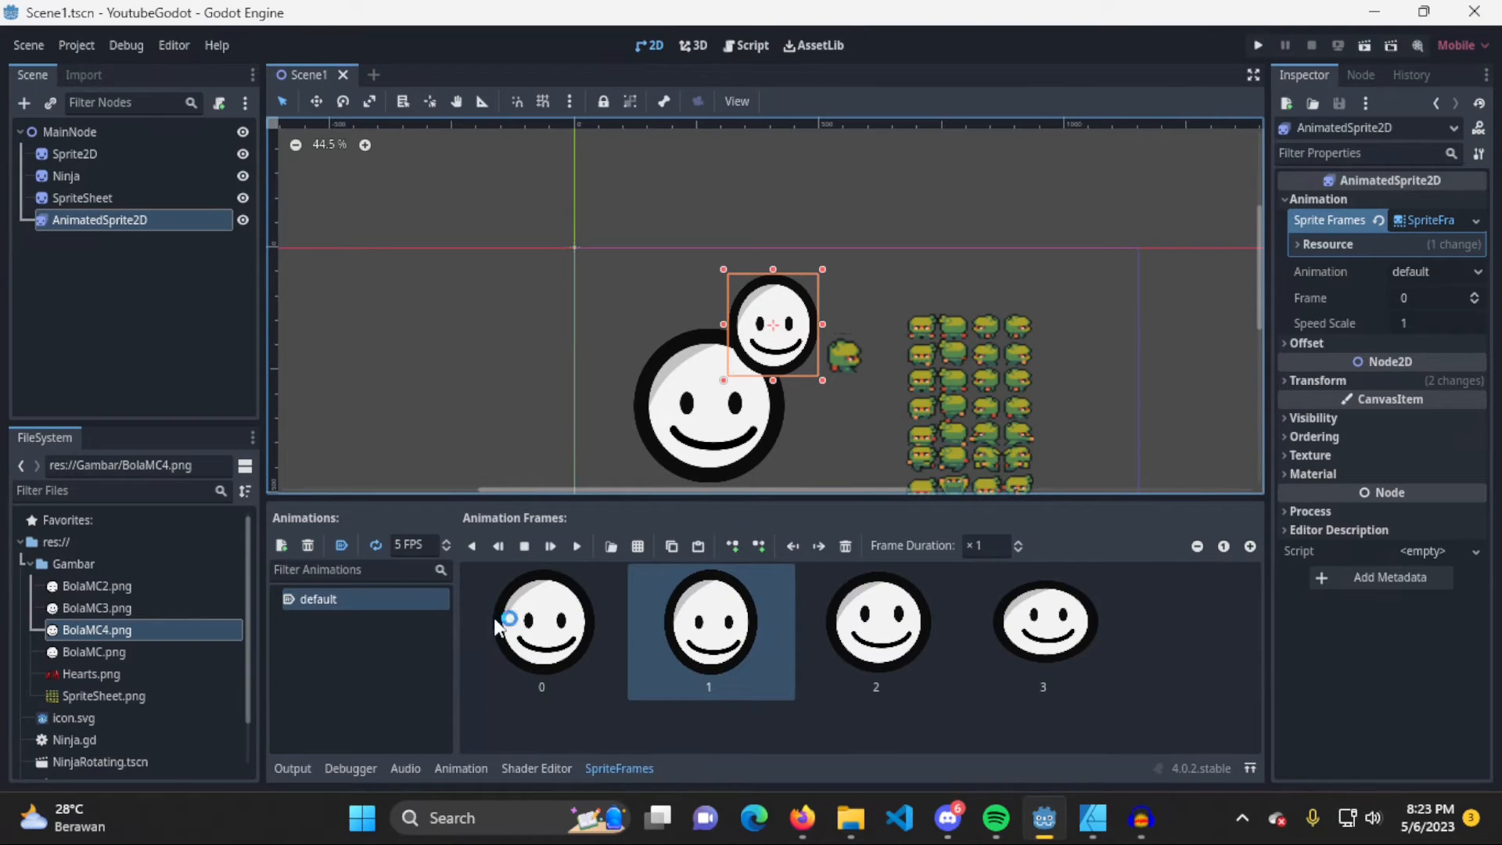
{"action": "left_click", "coordinate": [342, 547]}
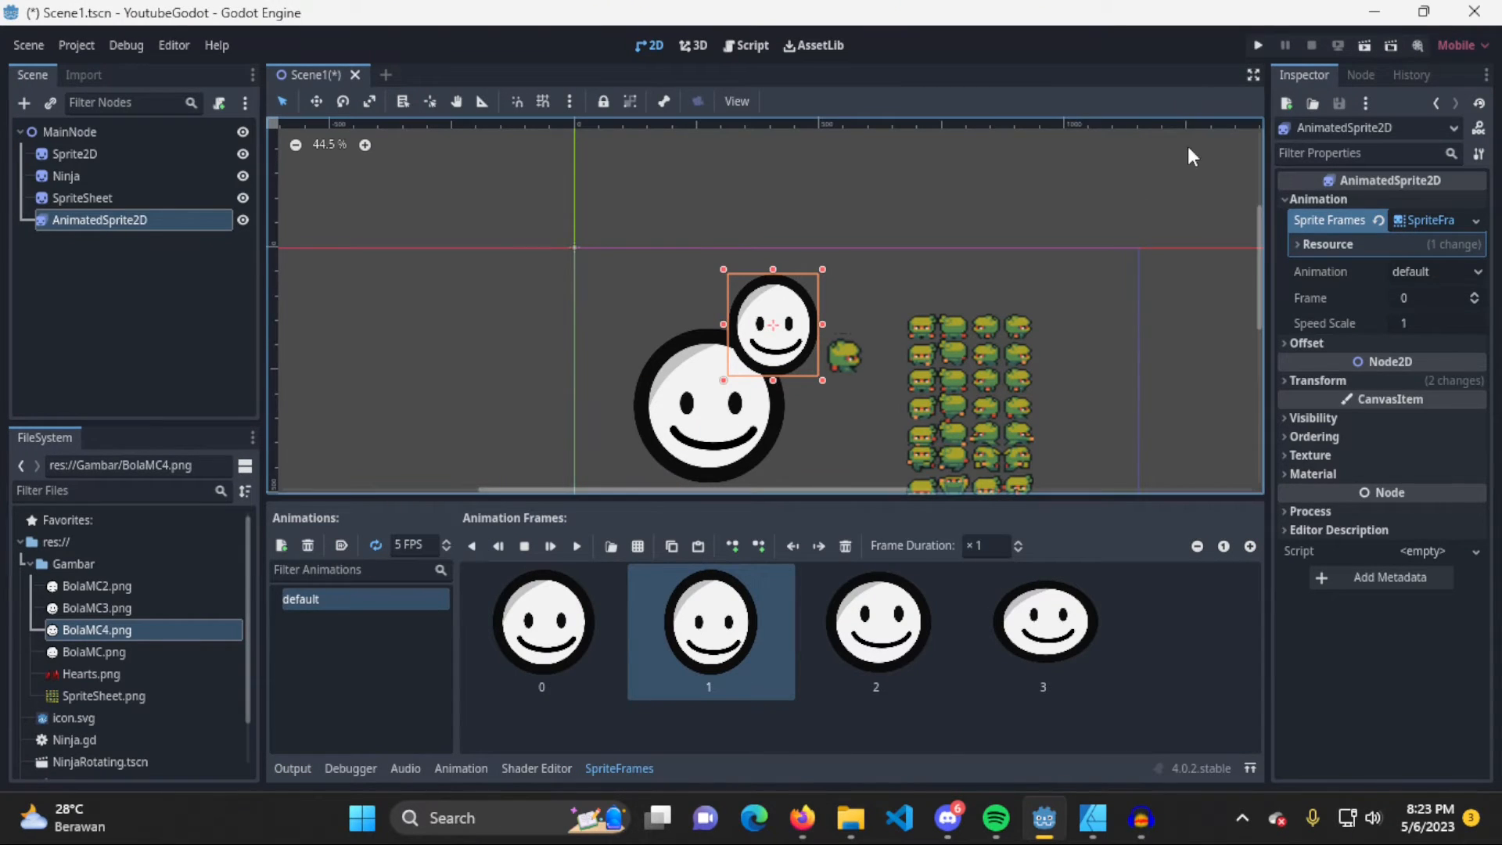
{"action": "left_click", "coordinate": [1259, 45]}
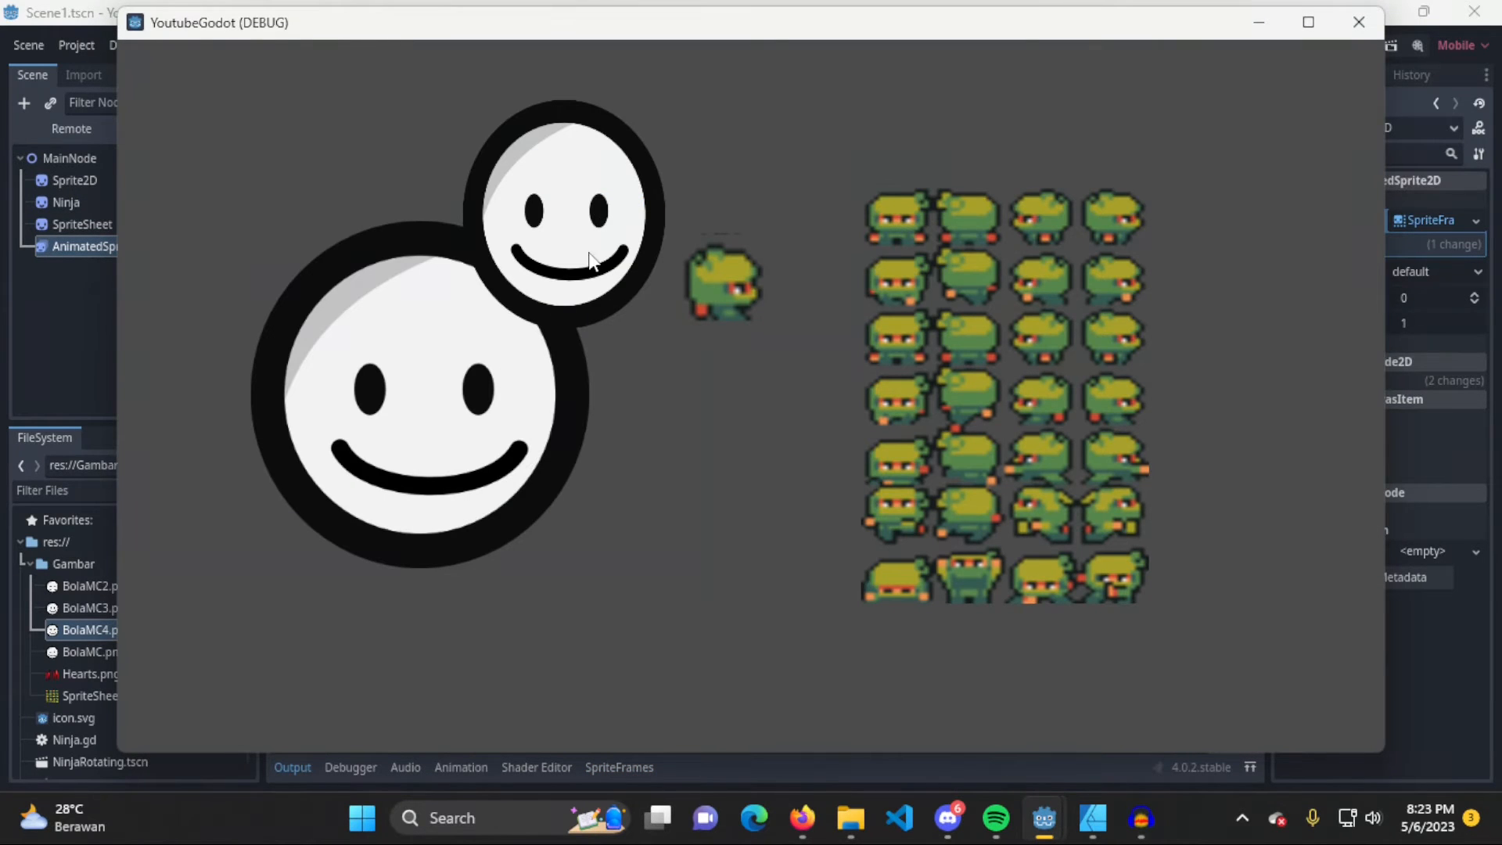
{"action": "left_click", "coordinate": [1361, 22]}
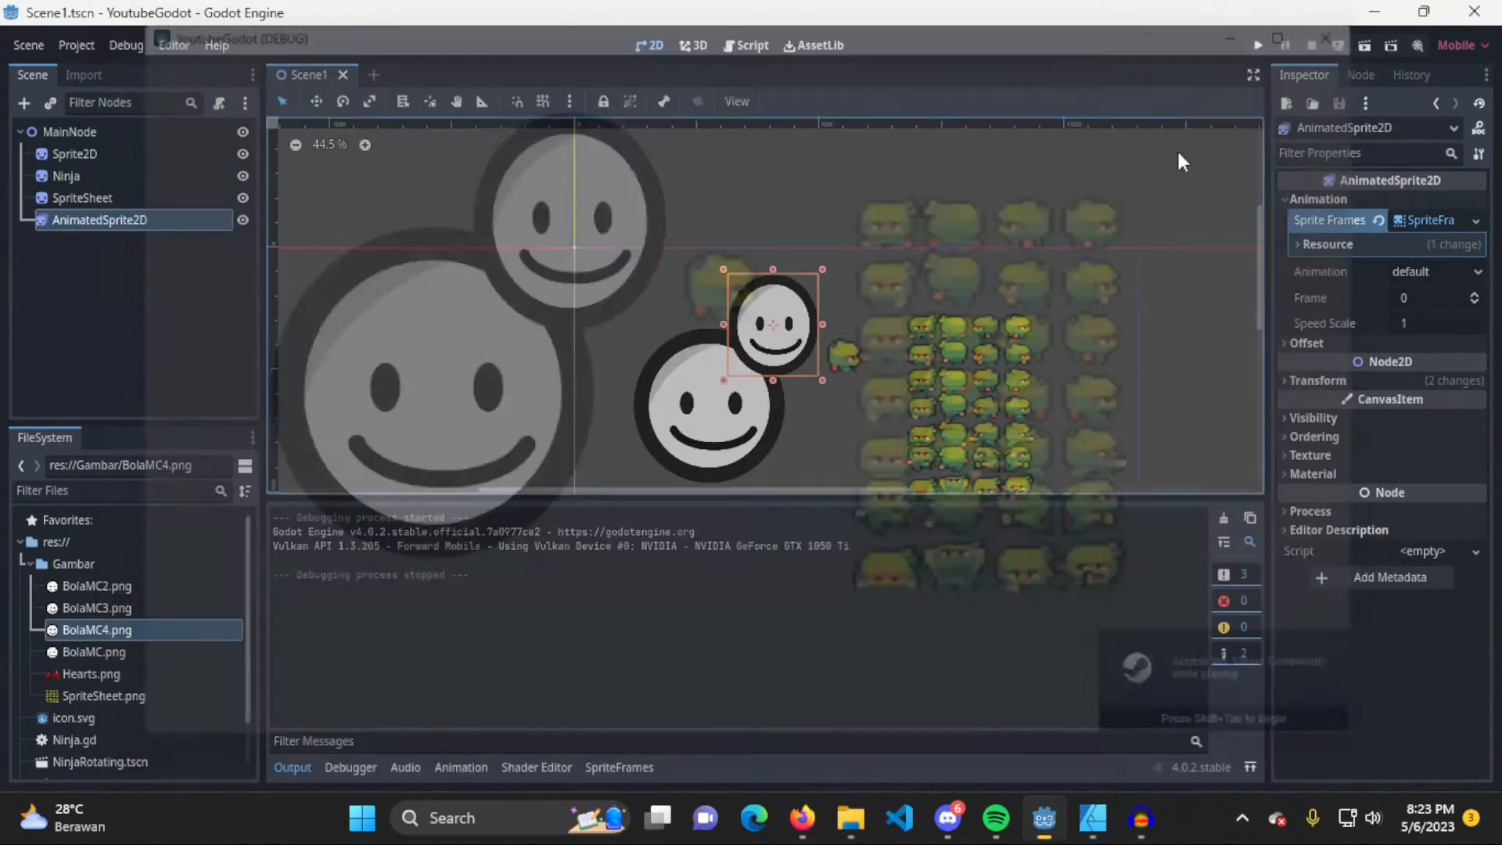
{"action": "left_click", "coordinate": [623, 766]}
{"action": "left_click", "coordinate": [336, 545]}
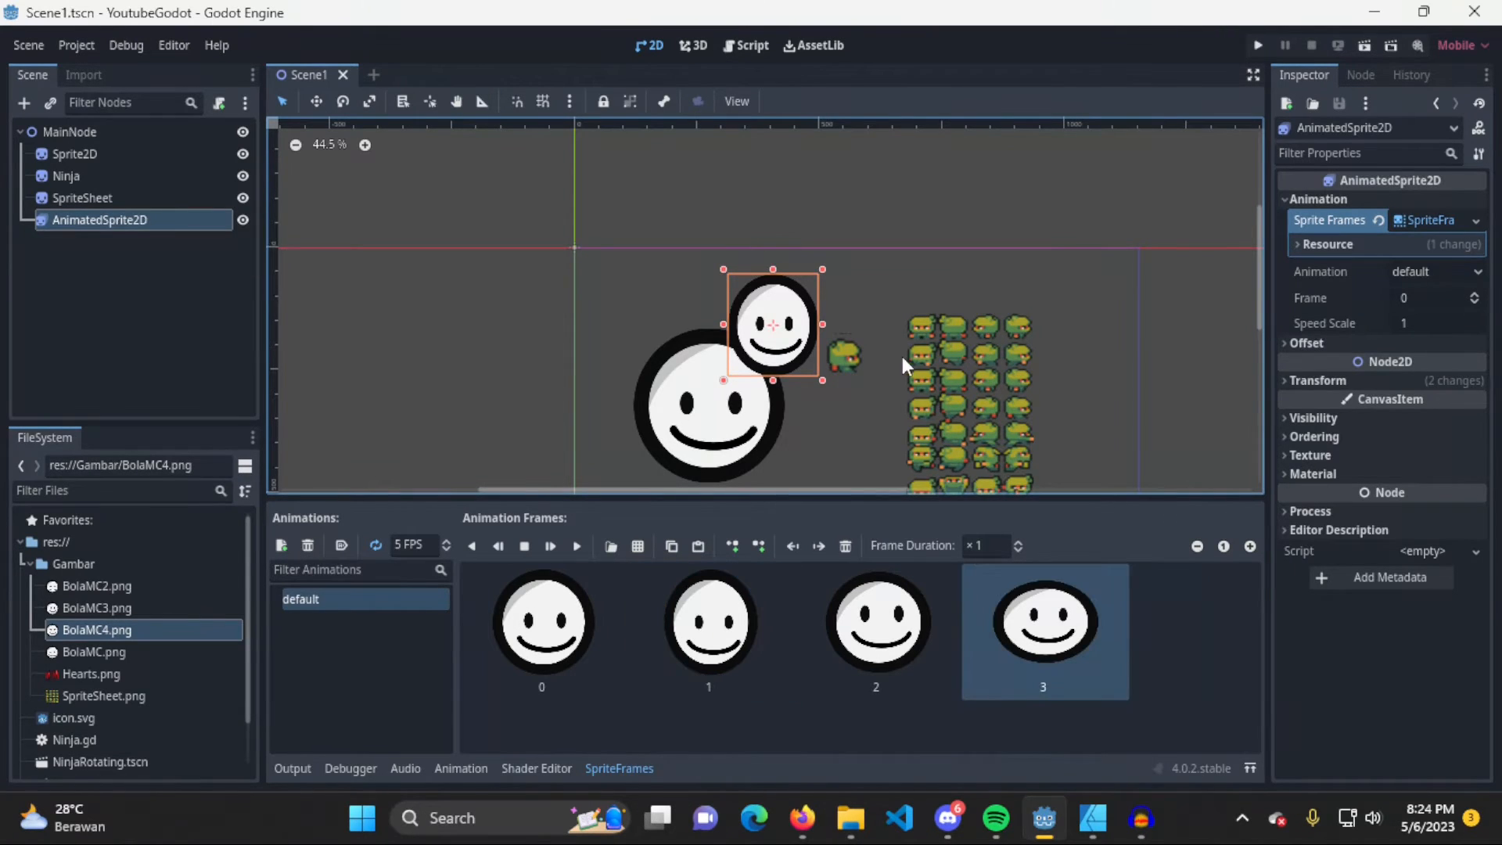
{"action": "scroll", "coordinate": [908, 354], "scroll_direction": "down", "scroll_amount": 1}
{"action": "middle_click_drag", "start_coordinate": [925, 350], "coordinate": [880, 319]}
{"action": "left_click", "coordinate": [922, 342]}
{"action": "left_click", "coordinate": [933, 345]}
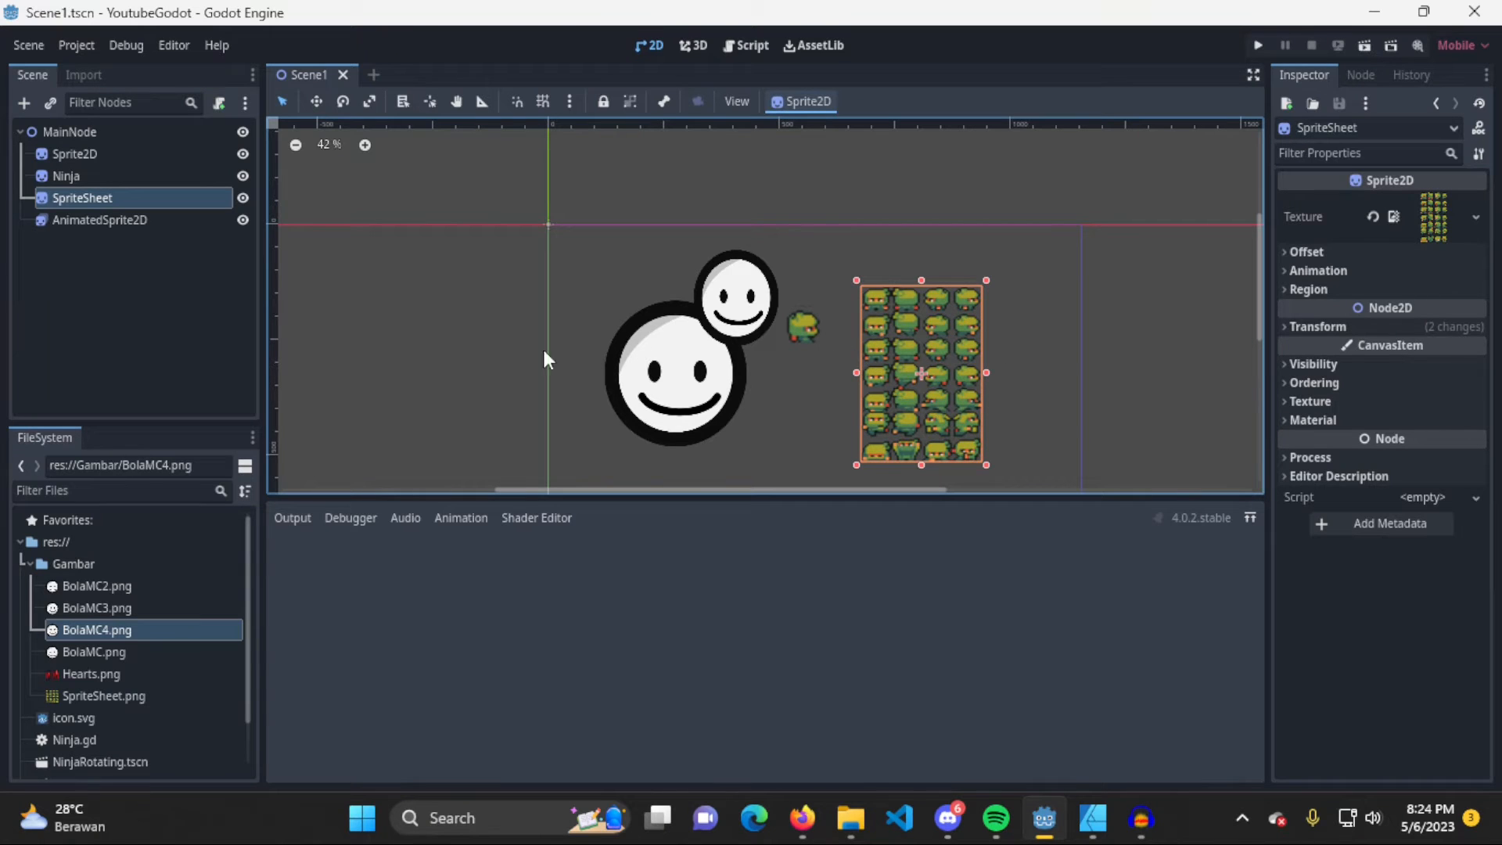
{"action": "left_click", "coordinate": [140, 220]}
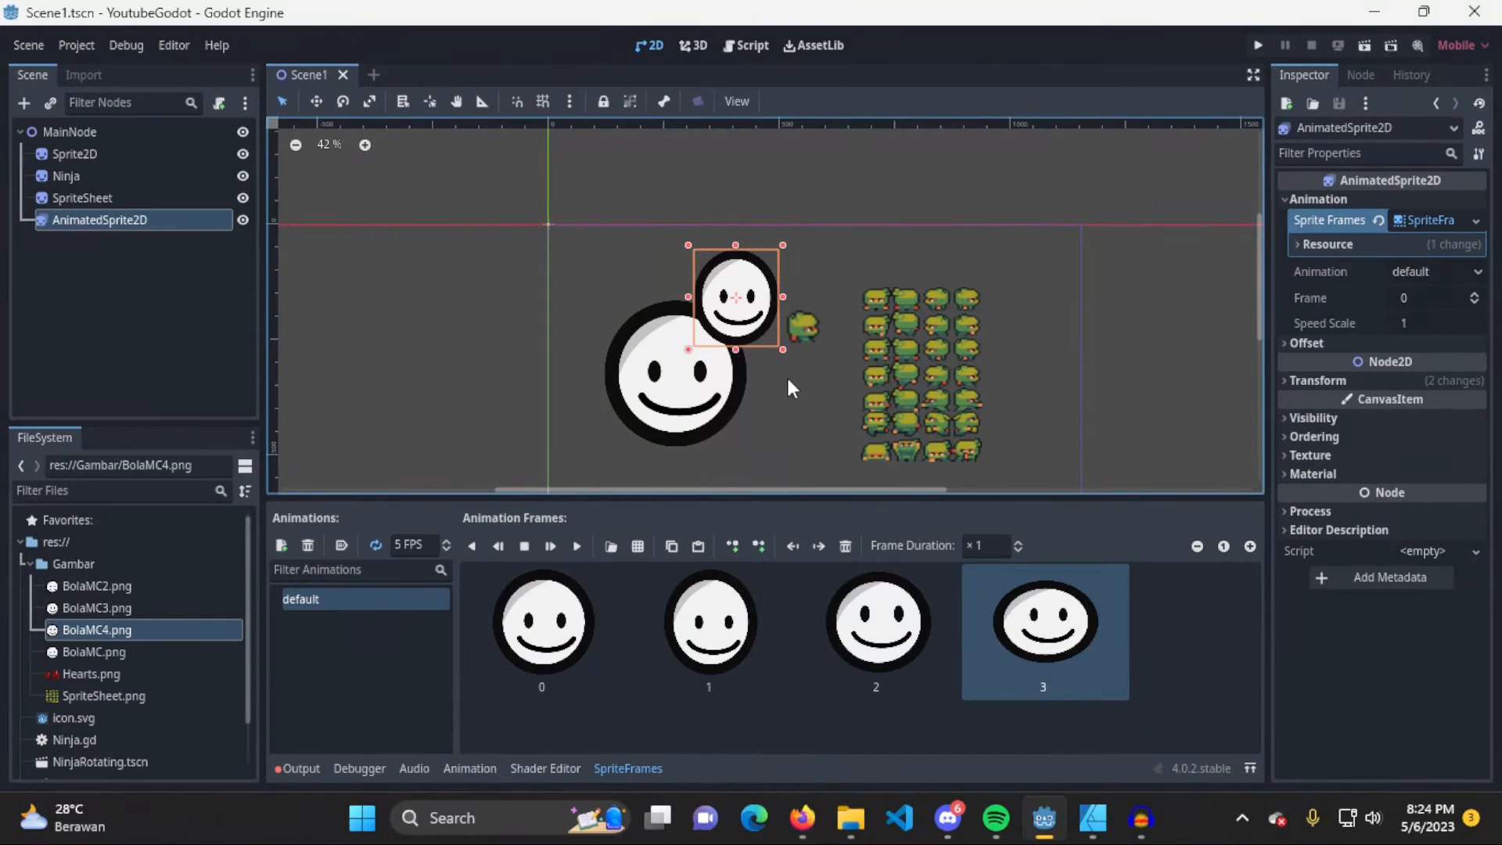
Delete the BolaMC.png and BolaMC2.png frames from the start of the default animation
{"action": "left_click", "coordinate": [557, 653]}
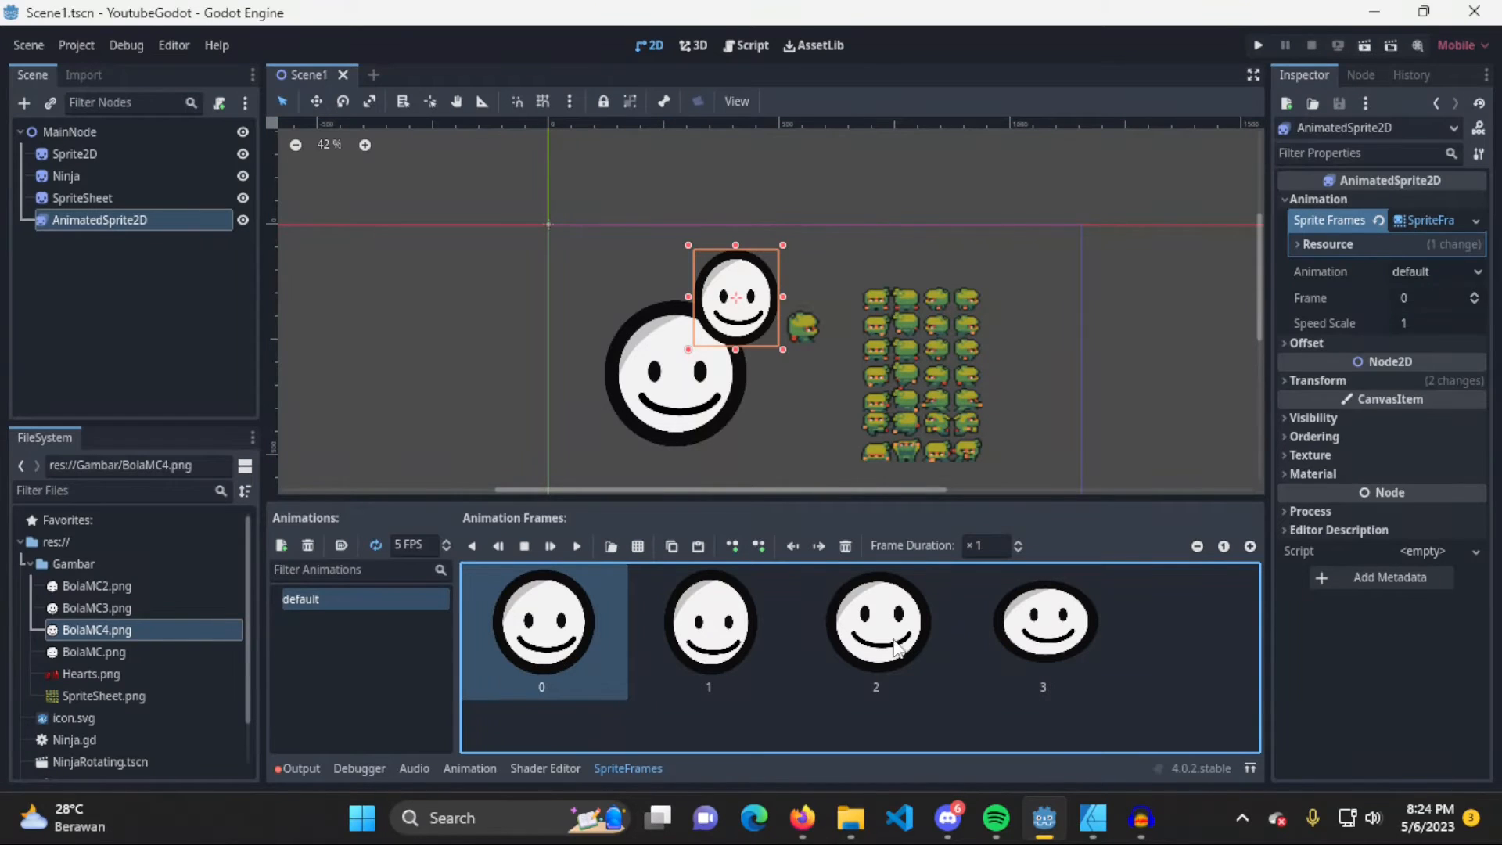
{"action": "key", "text": "Delete"}
{"action": "left_click", "coordinate": [770, 430]}
{"action": "left_click", "coordinate": [530, 653]}
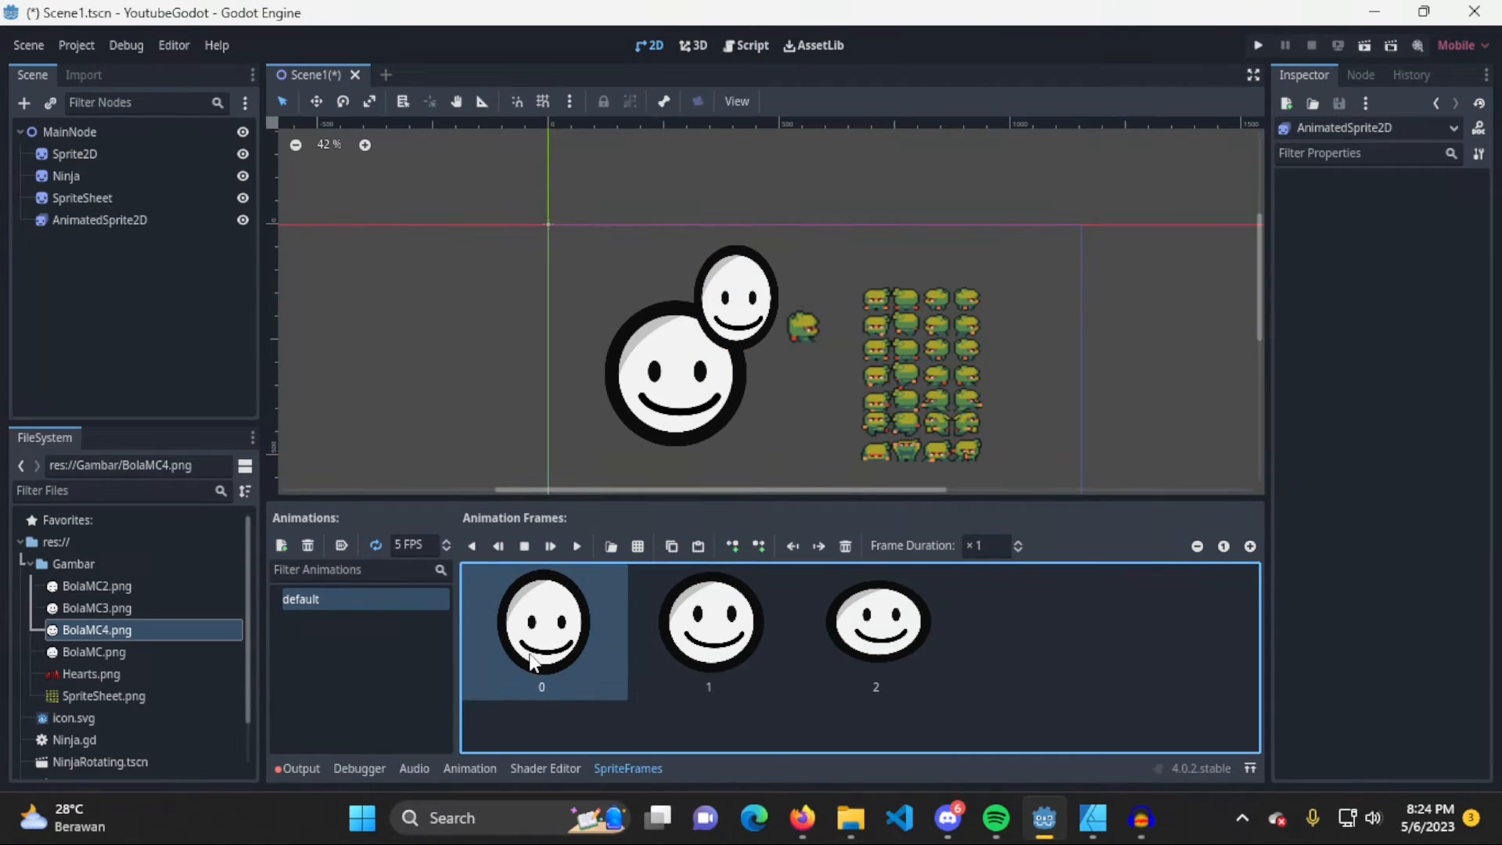
{"action": "left_click", "coordinate": [842, 548]}
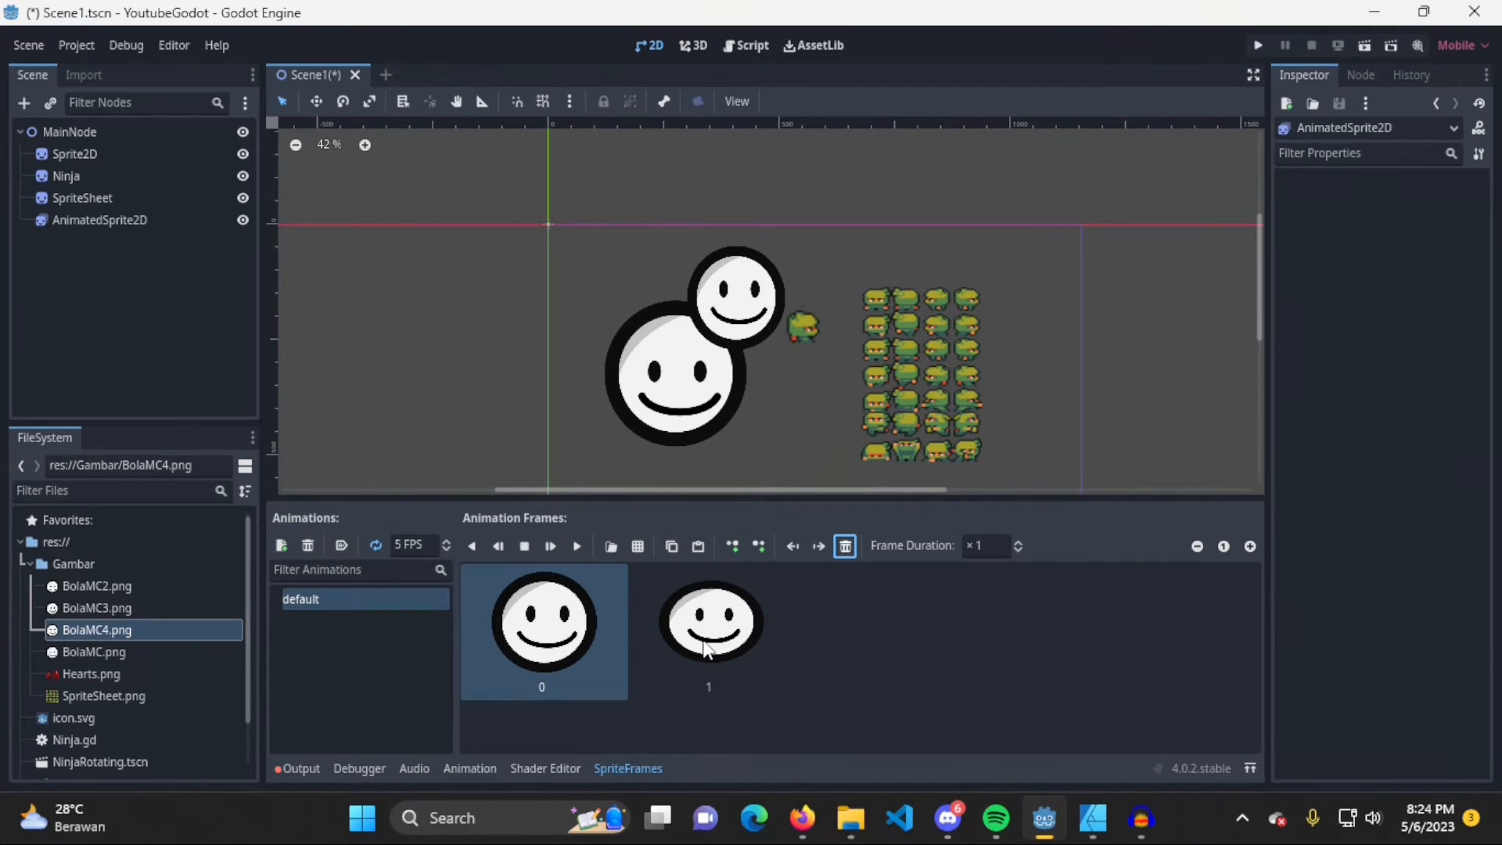
Shift the BolaMC4.png frame back and forth in the frame order, and delete it from the default animation
{"action": "left_click", "coordinate": [819, 546]}
{"action": "left_click", "coordinate": [793, 546]}
{"action": "left_click", "coordinate": [818, 546]}
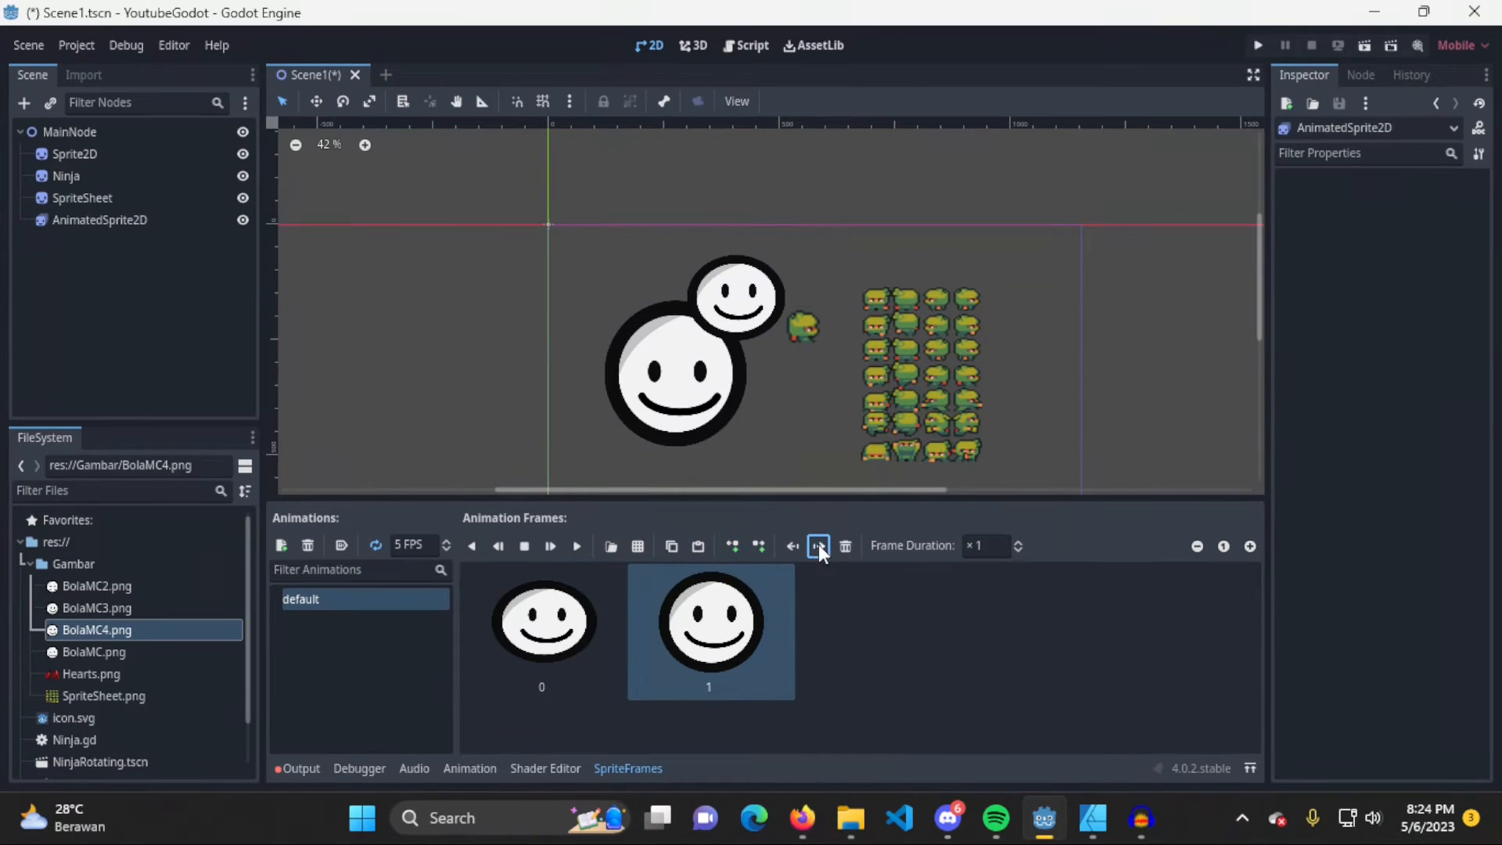
{"action": "left_click", "coordinate": [793, 546]}
{"action": "left_click", "coordinate": [818, 546]}
{"action": "left_click", "coordinate": [790, 546]}
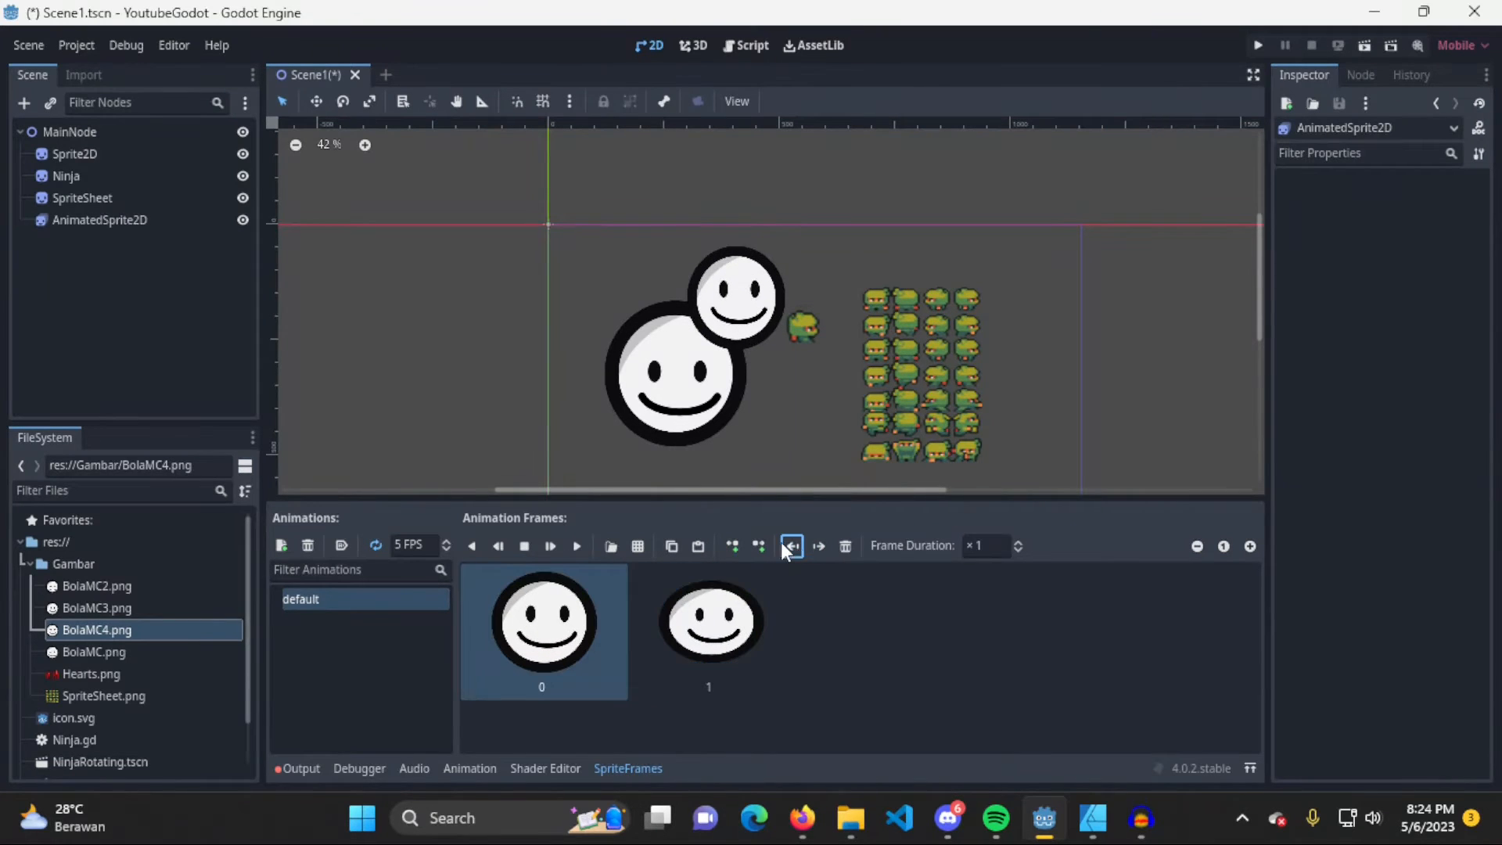
{"action": "left_click", "coordinate": [845, 546]}
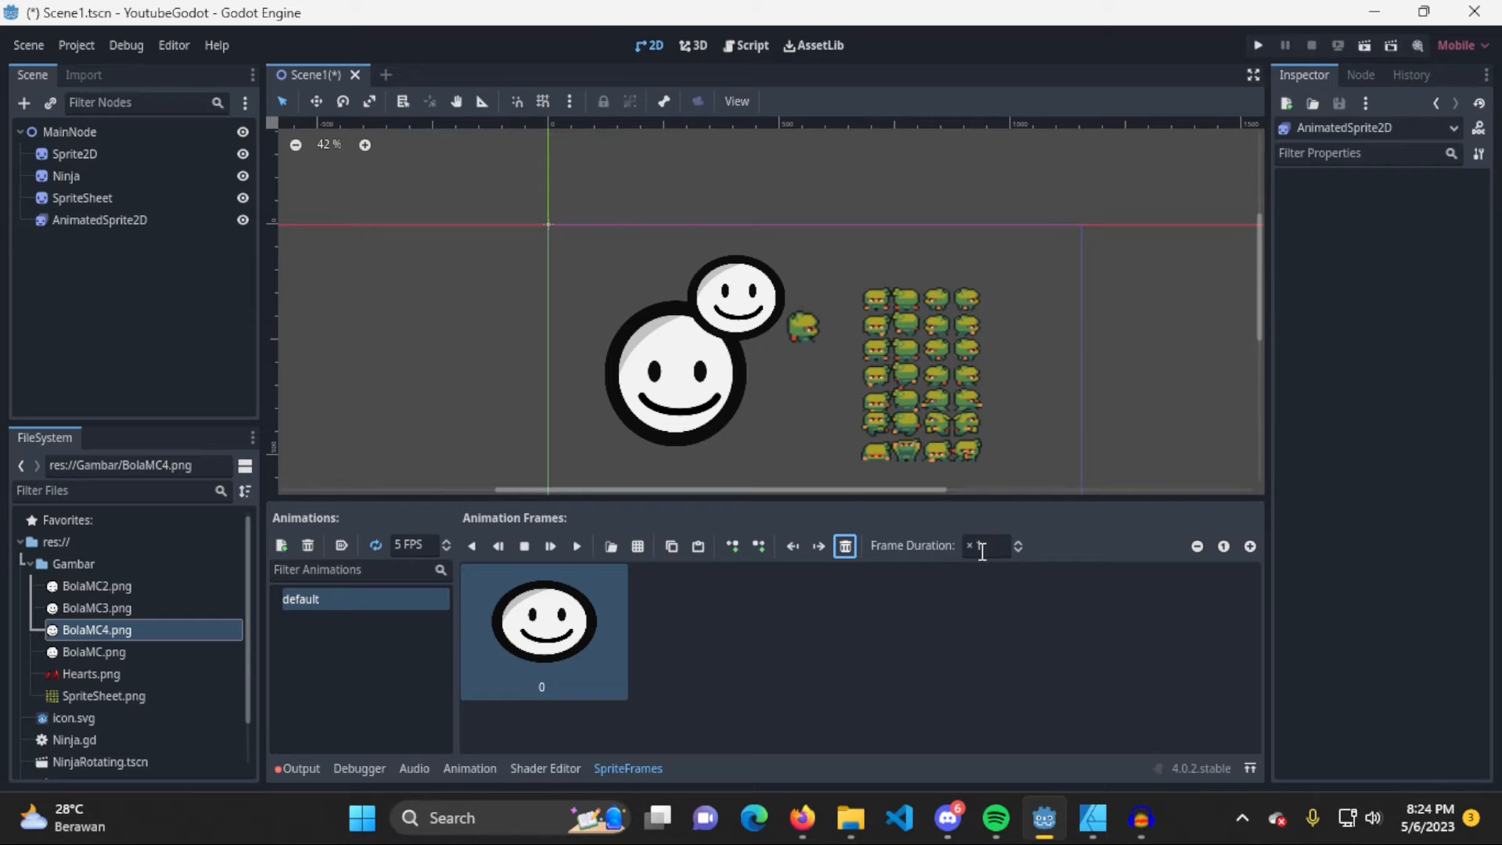
Delete the remaining frame from the default animation and open SpriteSheet.png from the Gambar folder to add frames from a sprite sheet
{"action": "left_click", "coordinate": [845, 547]}
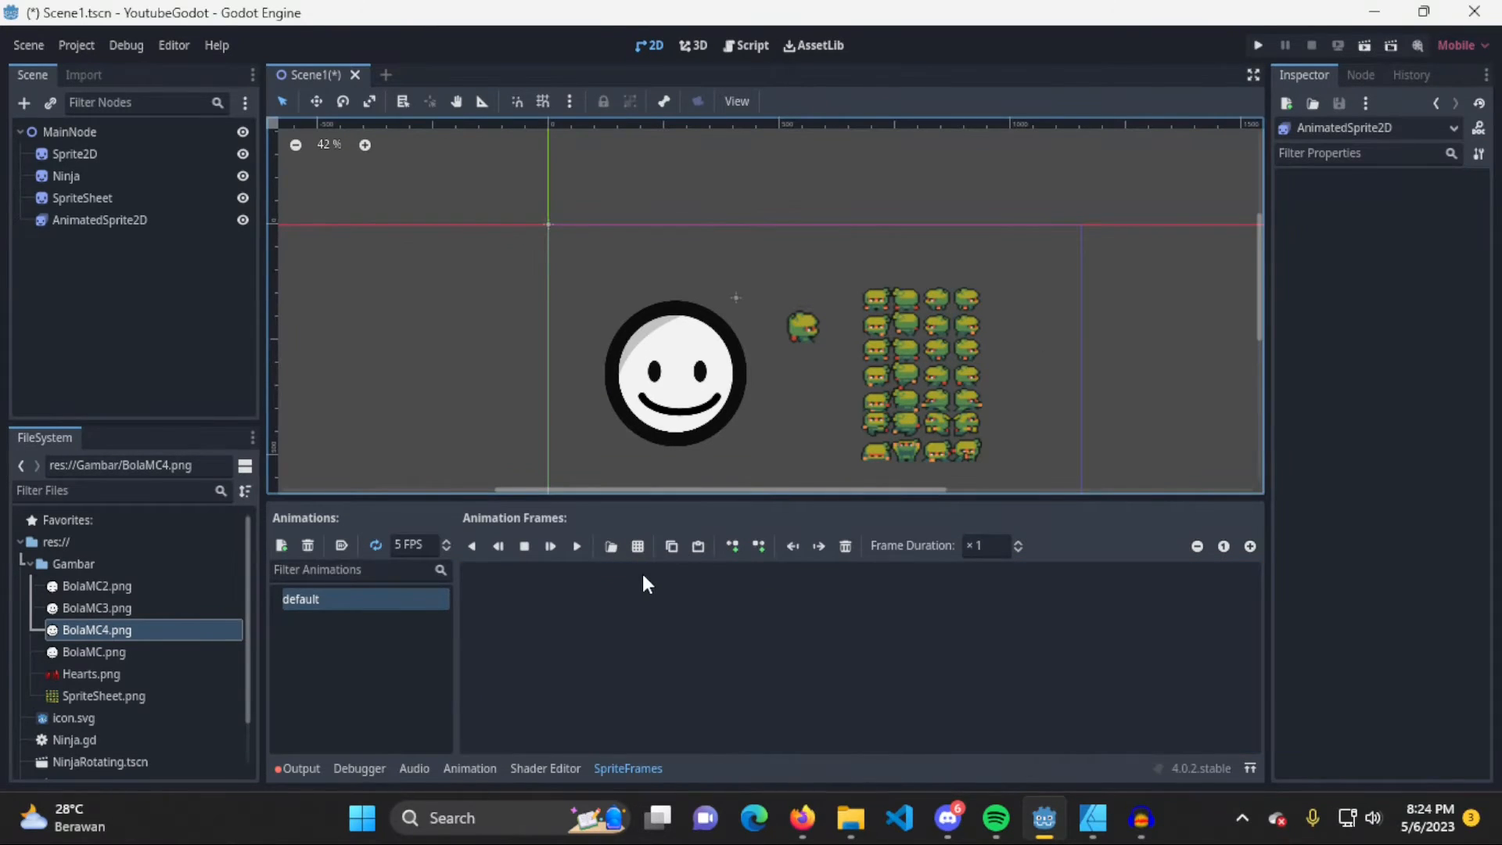
{"action": "left_click", "coordinate": [640, 549]}
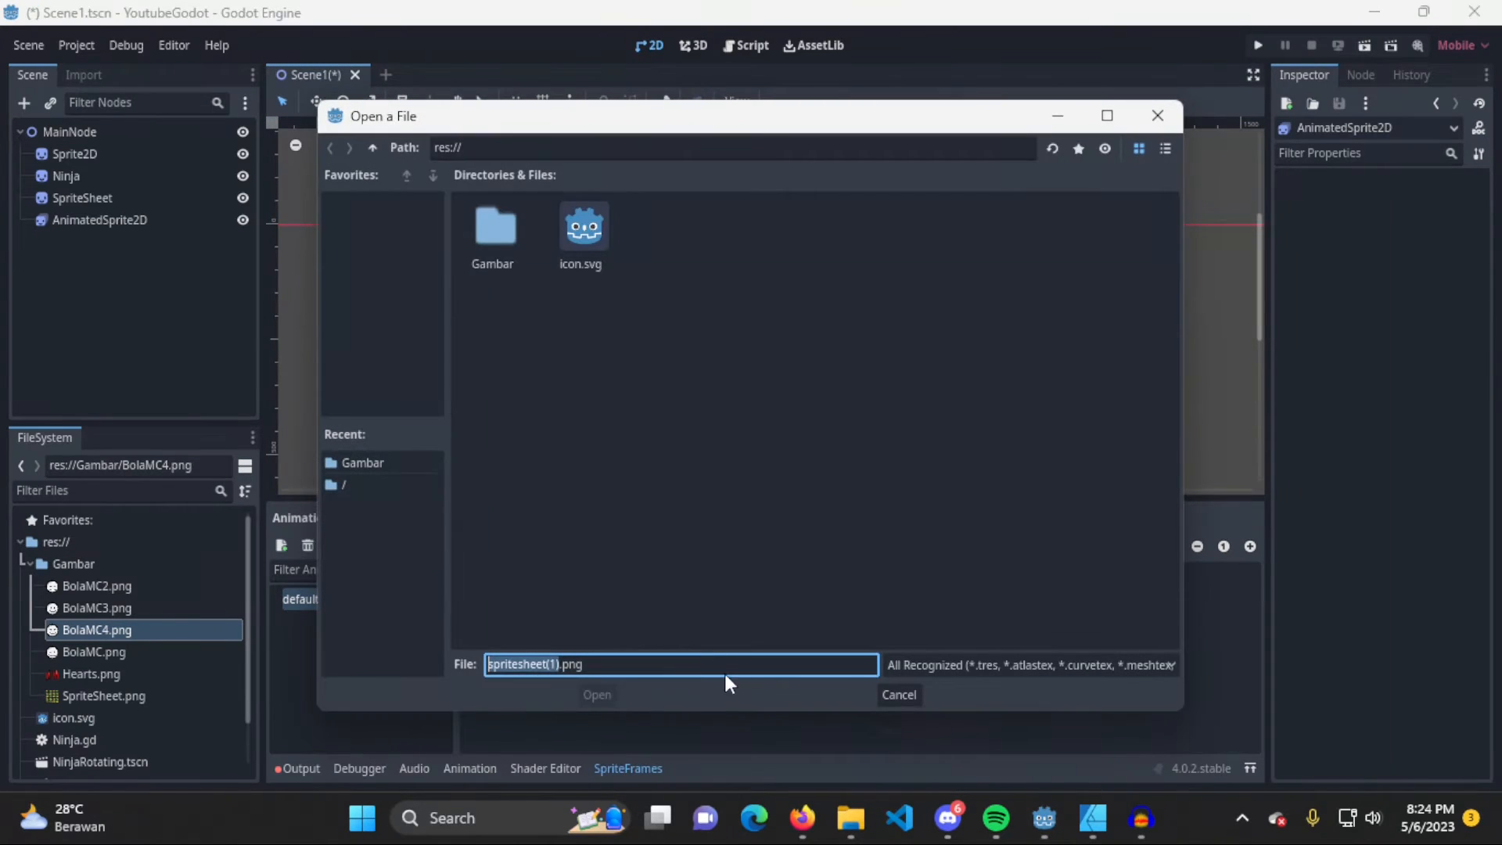
{"action": "double_click", "coordinate": [501, 239]}
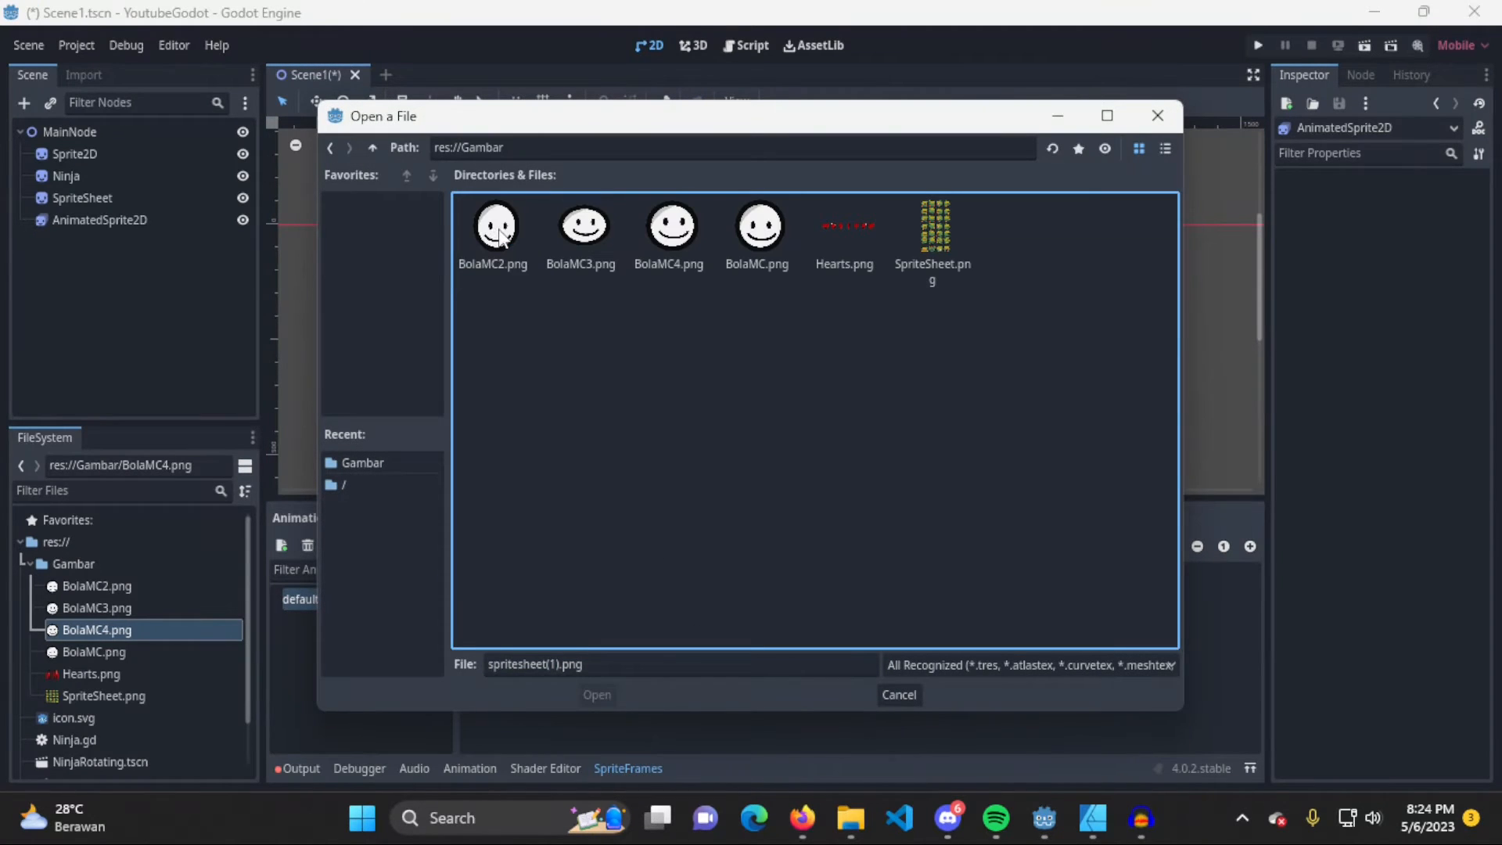
{"action": "double_click", "coordinate": [936, 221]}
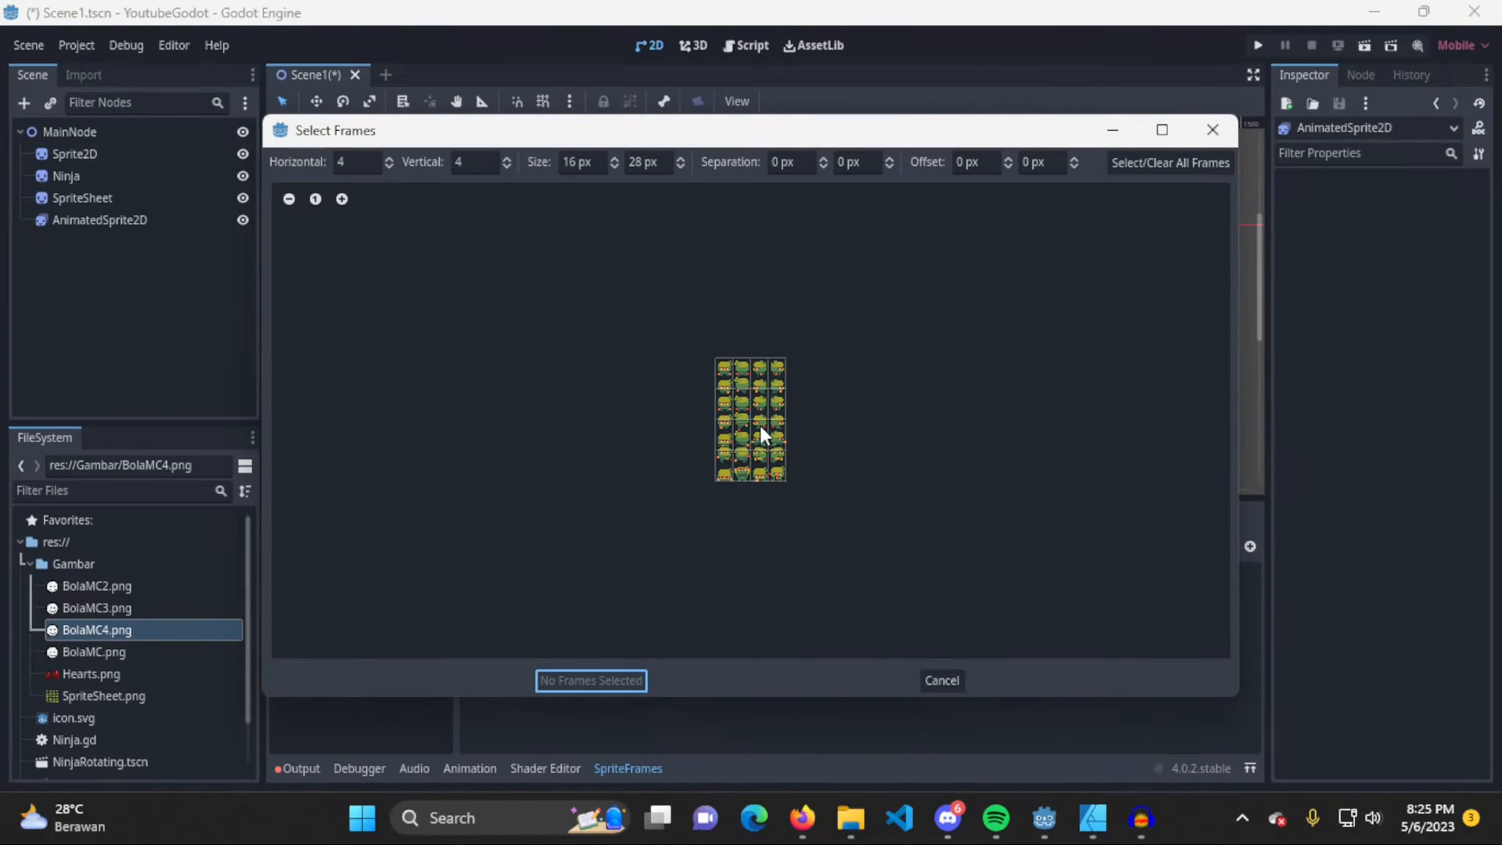
Set the sprite sheet grid to 4 horizontal and 7 vertical frames so each Ninja pose has its own cell
{"action": "scroll", "coordinate": [759, 426], "scroll_direction": "up", "scroll_amount": 4, "text": "ctrl"}
{"action": "scroll", "coordinate": [759, 426], "scroll_direction": "up", "scroll_amount": 2, "text": "ctrl"}
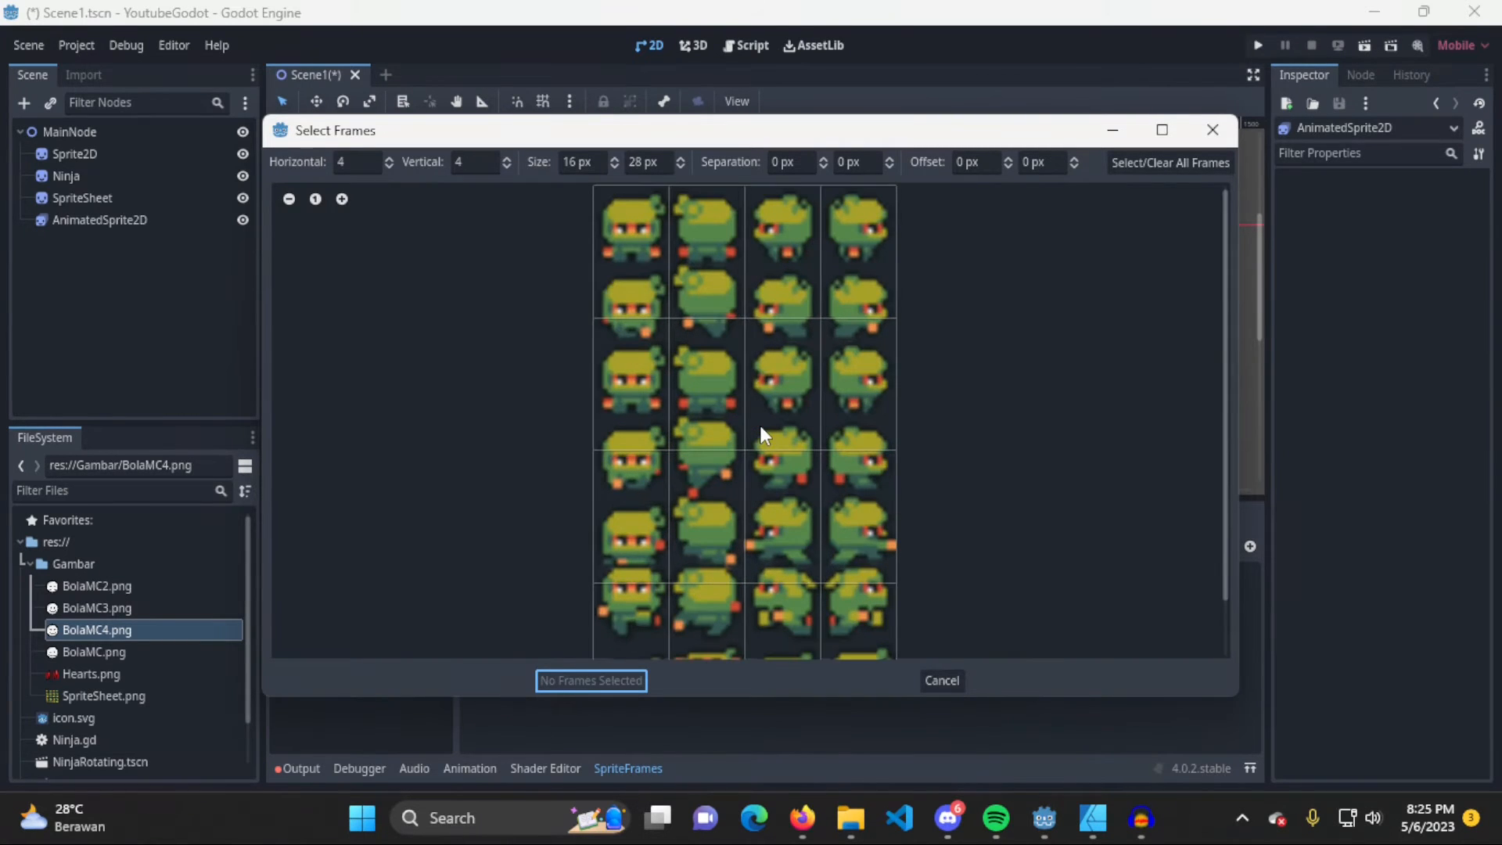
{"action": "scroll", "coordinate": [819, 388], "scroll_direction": "up", "scroll_amount": 2, "text": "ctrl"}
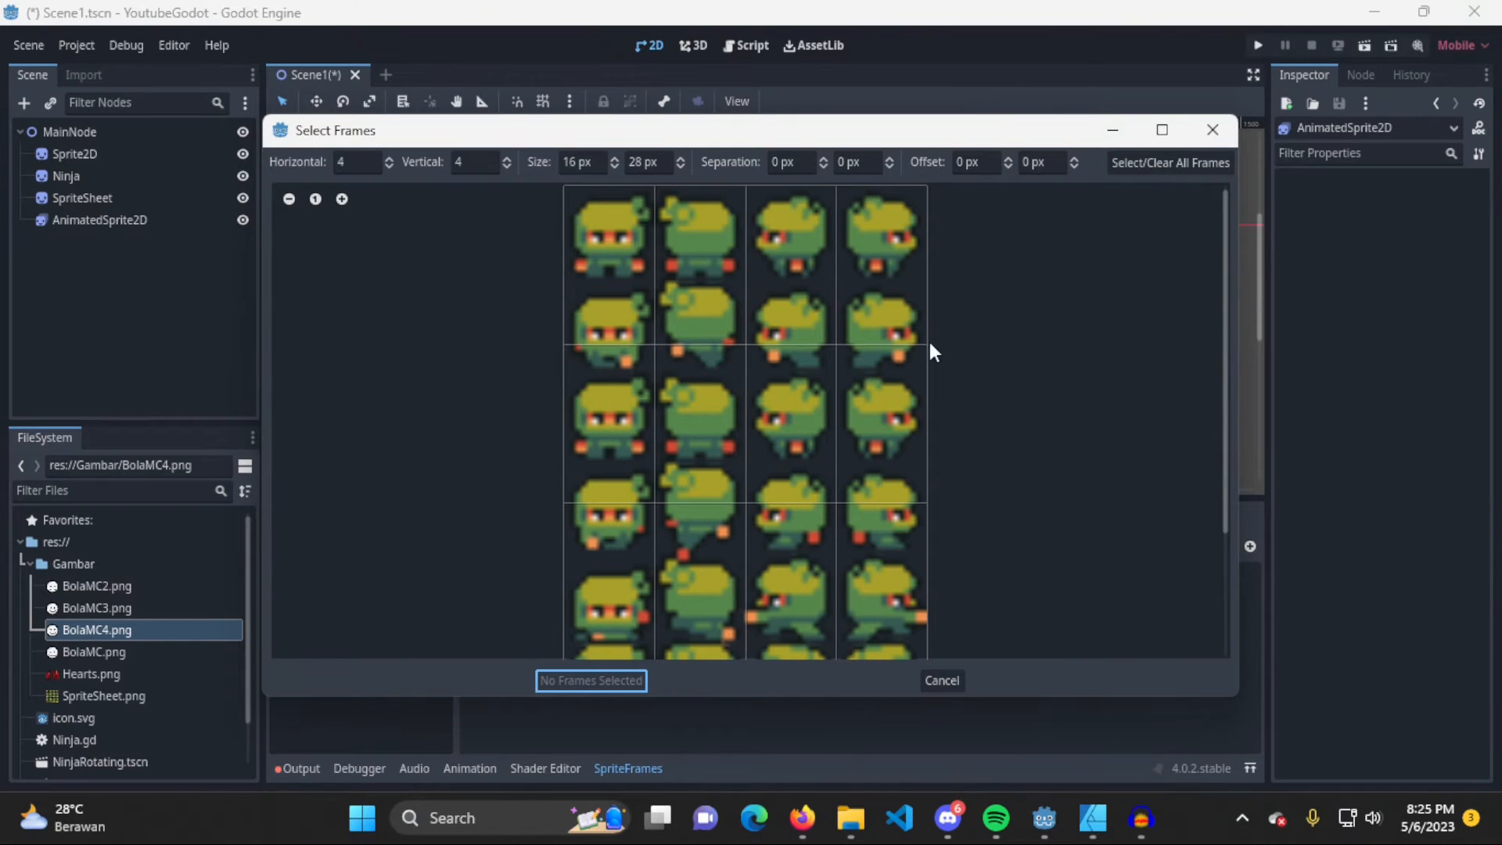
{"action": "scroll", "coordinate": [960, 360], "scroll_direction": "down", "scroll_amount": 1}
{"action": "scroll", "coordinate": [937, 386], "scroll_direction": "up", "scroll_amount": 1}
{"action": "scroll", "coordinate": [773, 313], "scroll_direction": "down", "scroll_amount": 1}
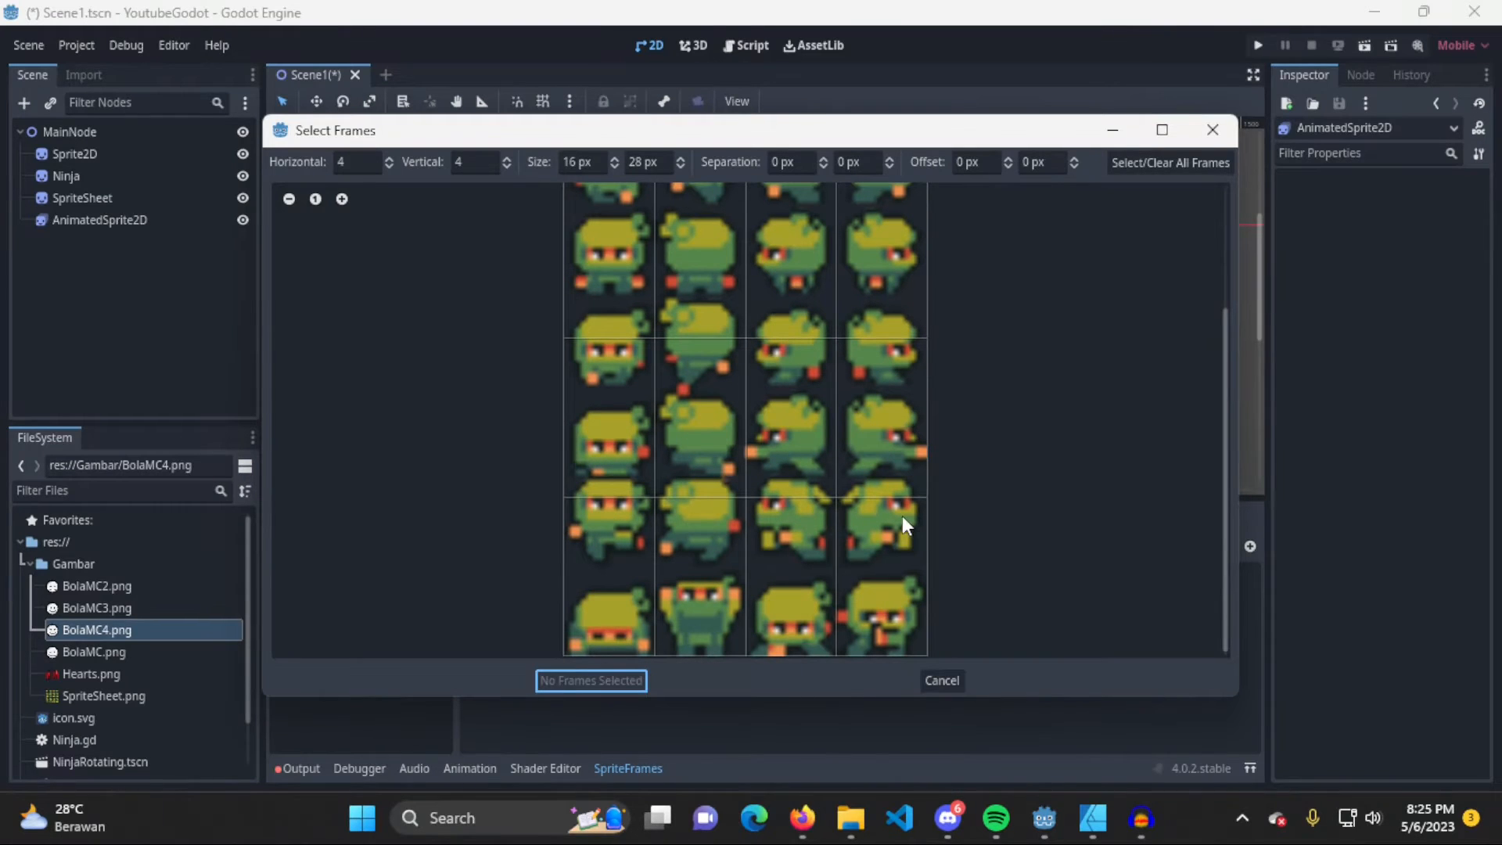
{"action": "scroll", "coordinate": [900, 313], "scroll_direction": "up", "scroll_amount": 2}
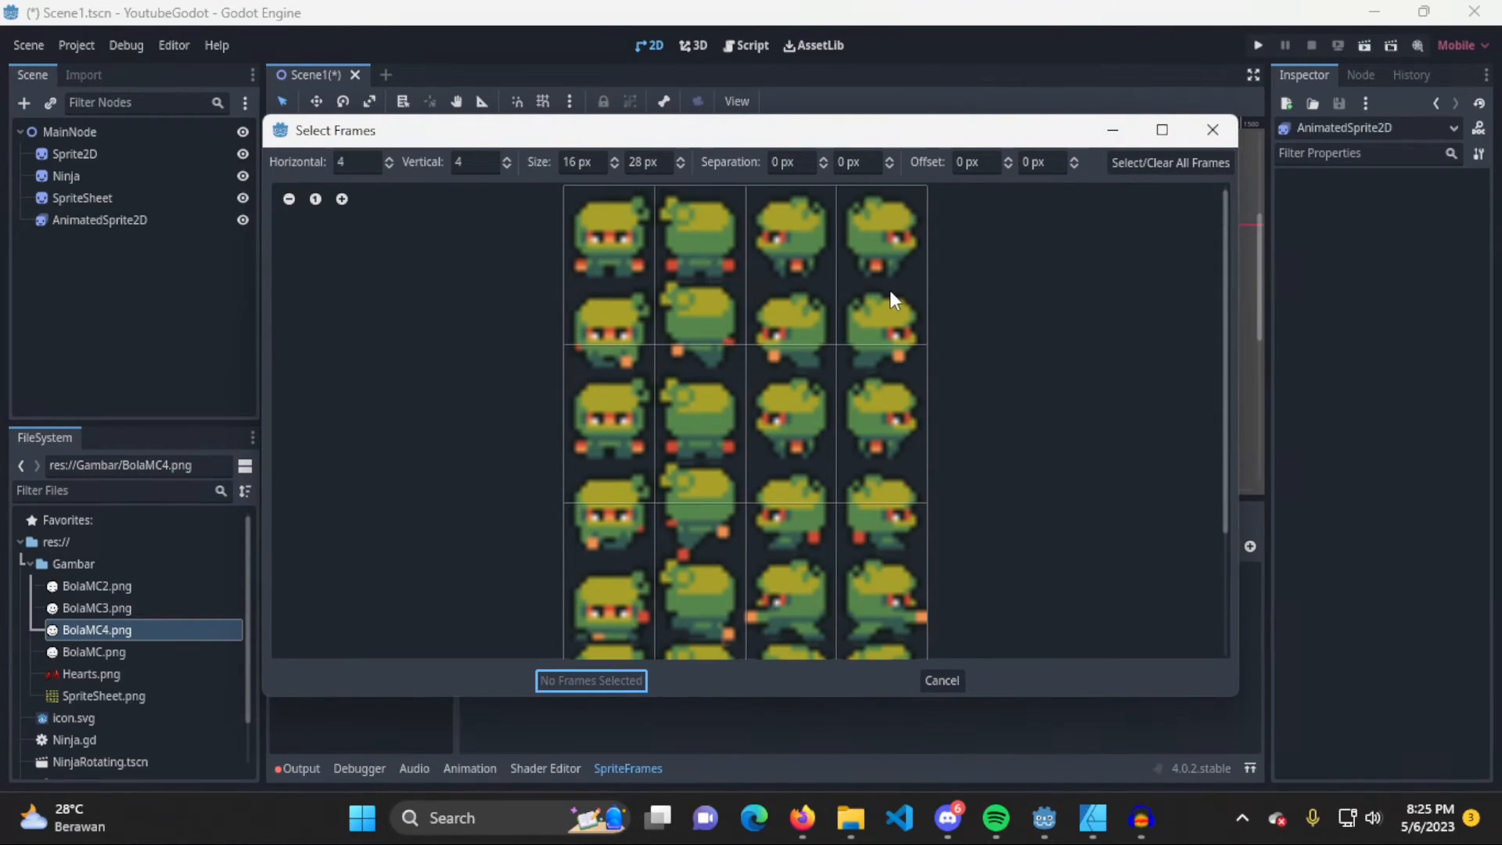
{"action": "left_click", "coordinate": [476, 163]}
{"action": "type", "text": "7"}
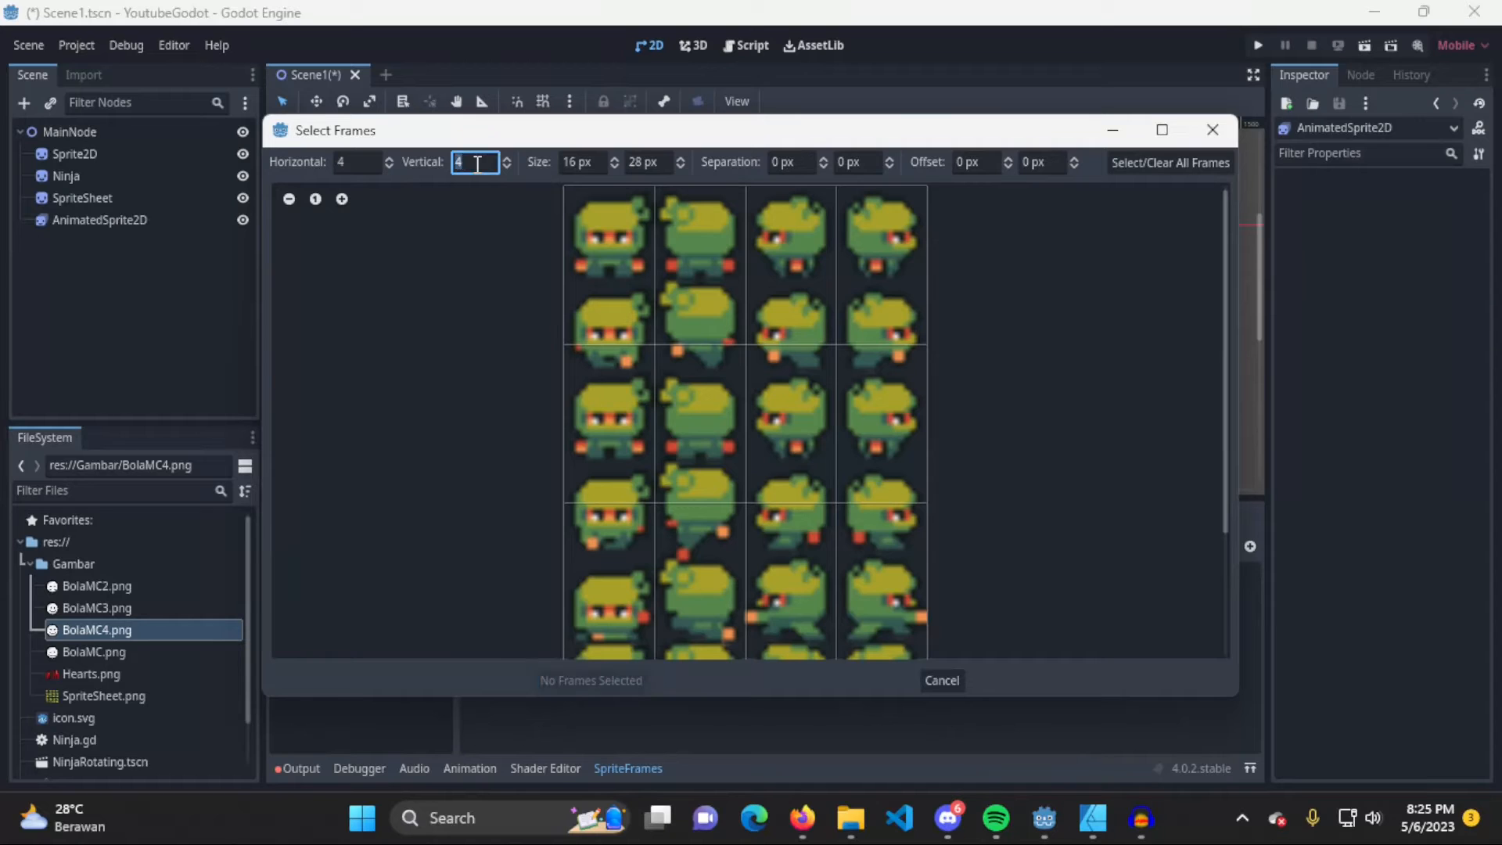
{"action": "left_click", "coordinate": [389, 157]}
{"action": "left_click", "coordinate": [390, 166]}
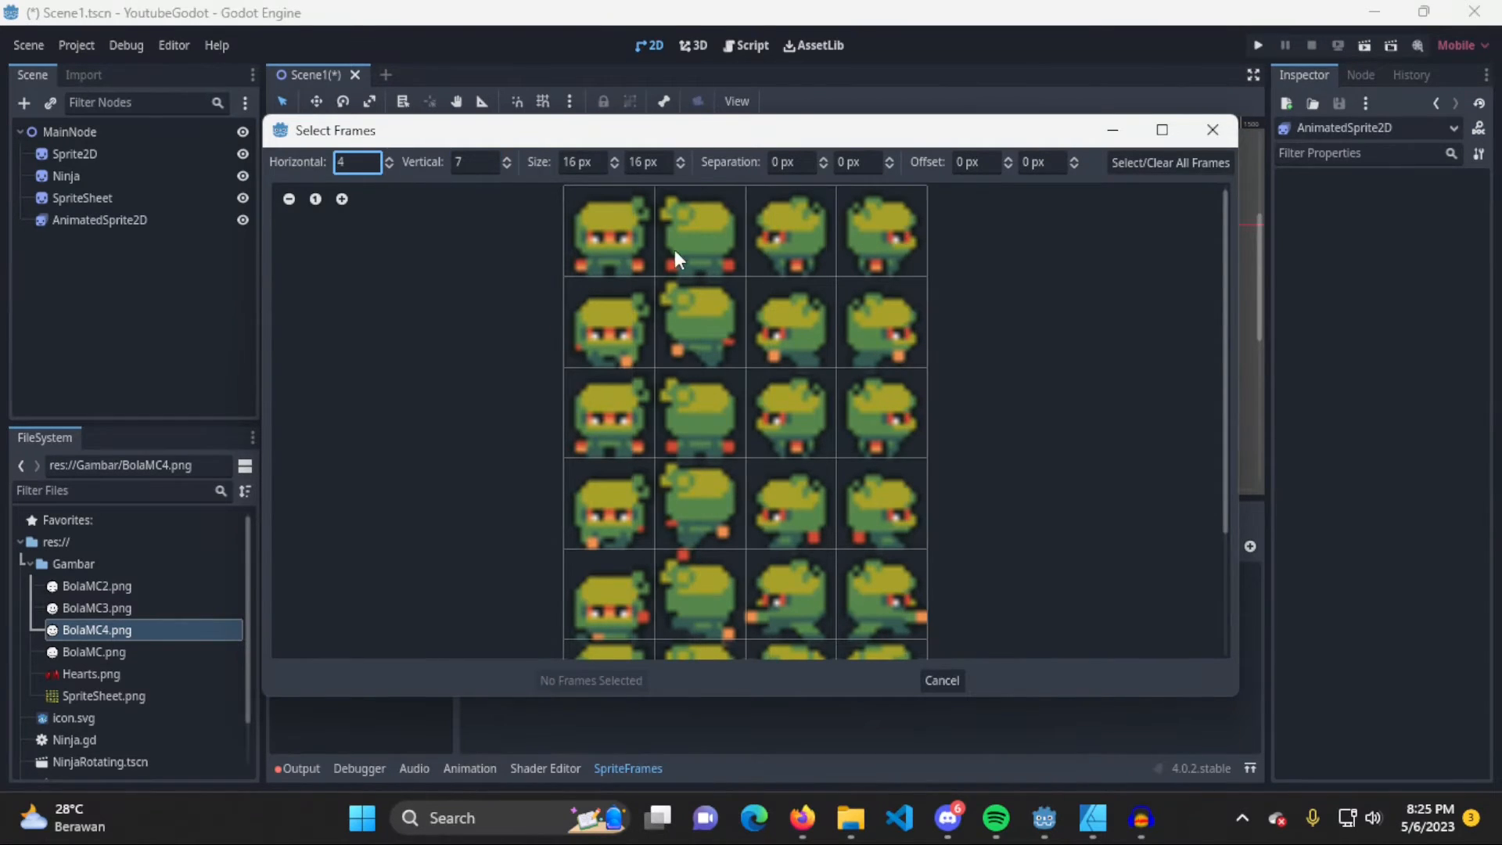
Try selecting individual frames in the first row of the sprite sheet grid, and clear the selection
{"action": "scroll", "coordinate": [833, 307], "scroll_direction": "down", "scroll_amount": 2}
{"action": "scroll", "coordinate": [853, 313], "scroll_direction": "down", "scroll_amount": 1}
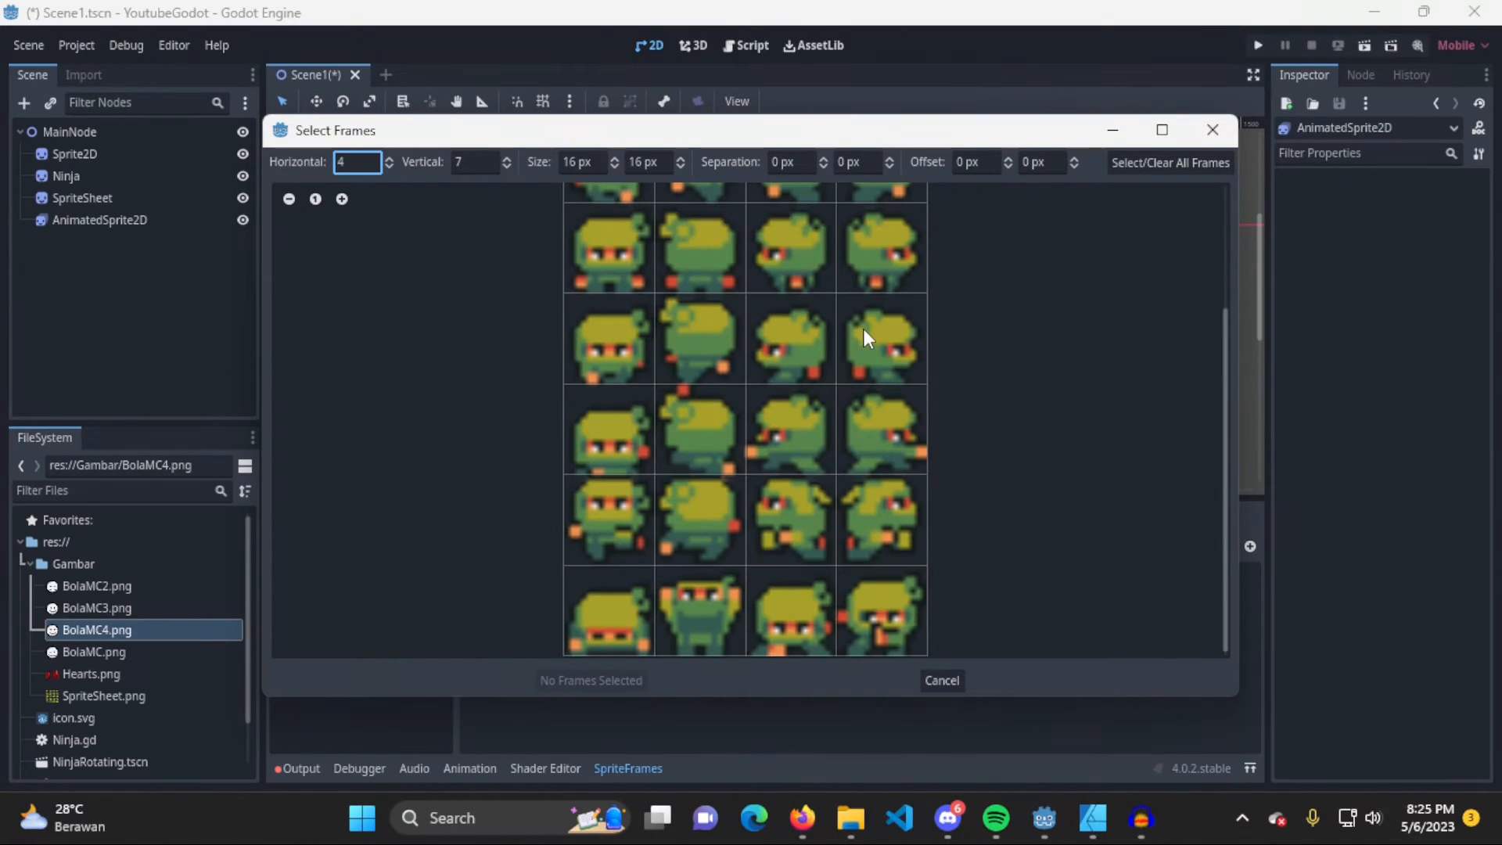
{"action": "scroll", "coordinate": [837, 423], "scroll_direction": "up", "scroll_amount": 2}
{"action": "scroll", "coordinate": [834, 440], "scroll_direction": "up", "scroll_amount": 1}
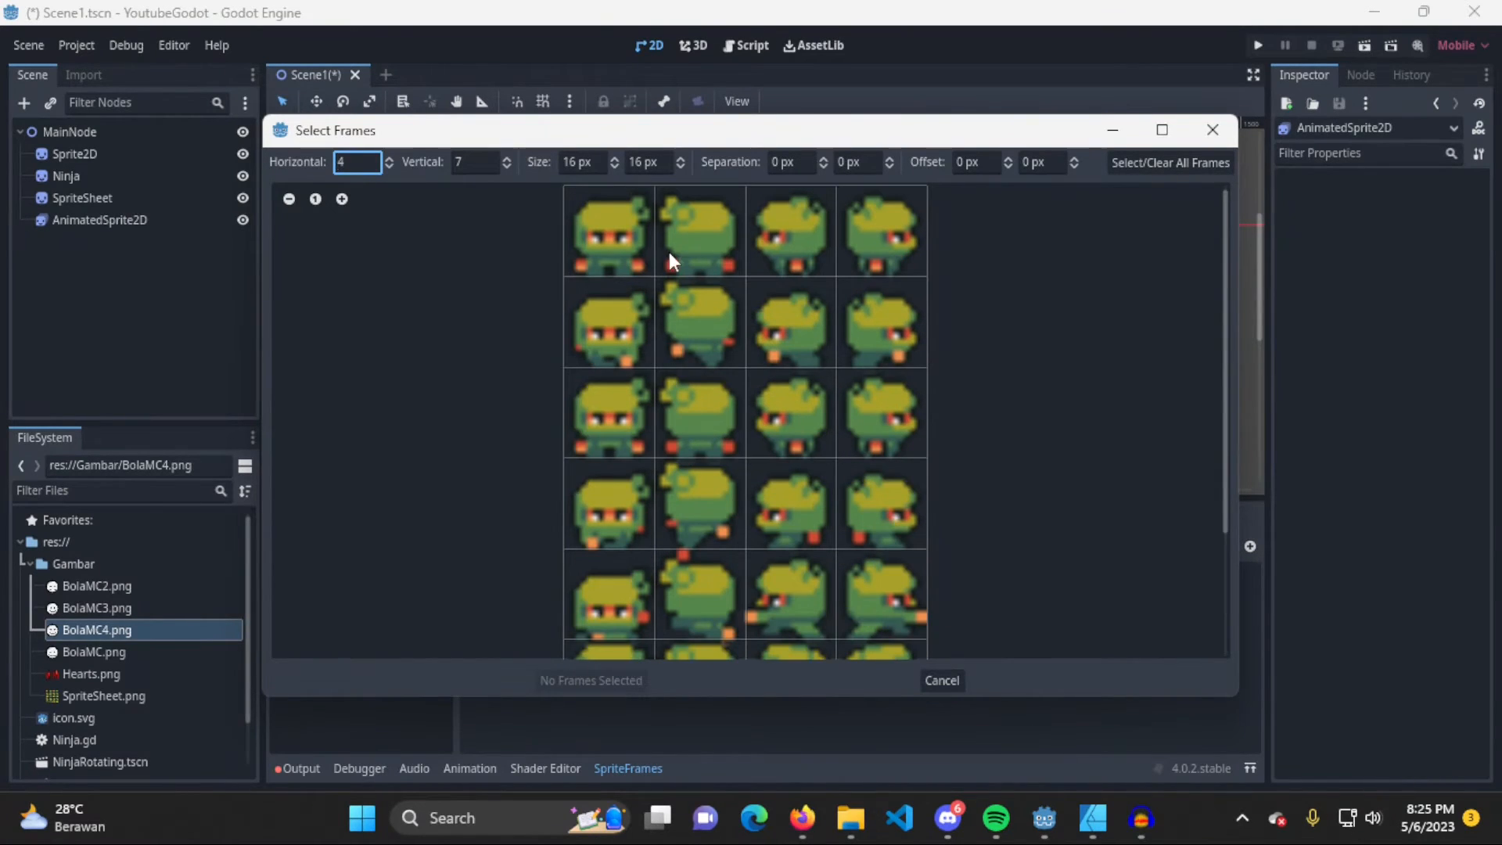
{"action": "left_click", "coordinate": [643, 239]}
{"action": "left_click", "coordinate": [696, 235]}
{"action": "left_click", "coordinate": [821, 236]}
{"action": "left_click", "coordinate": [608, 240]}
{"action": "left_click", "coordinate": [696, 235]}
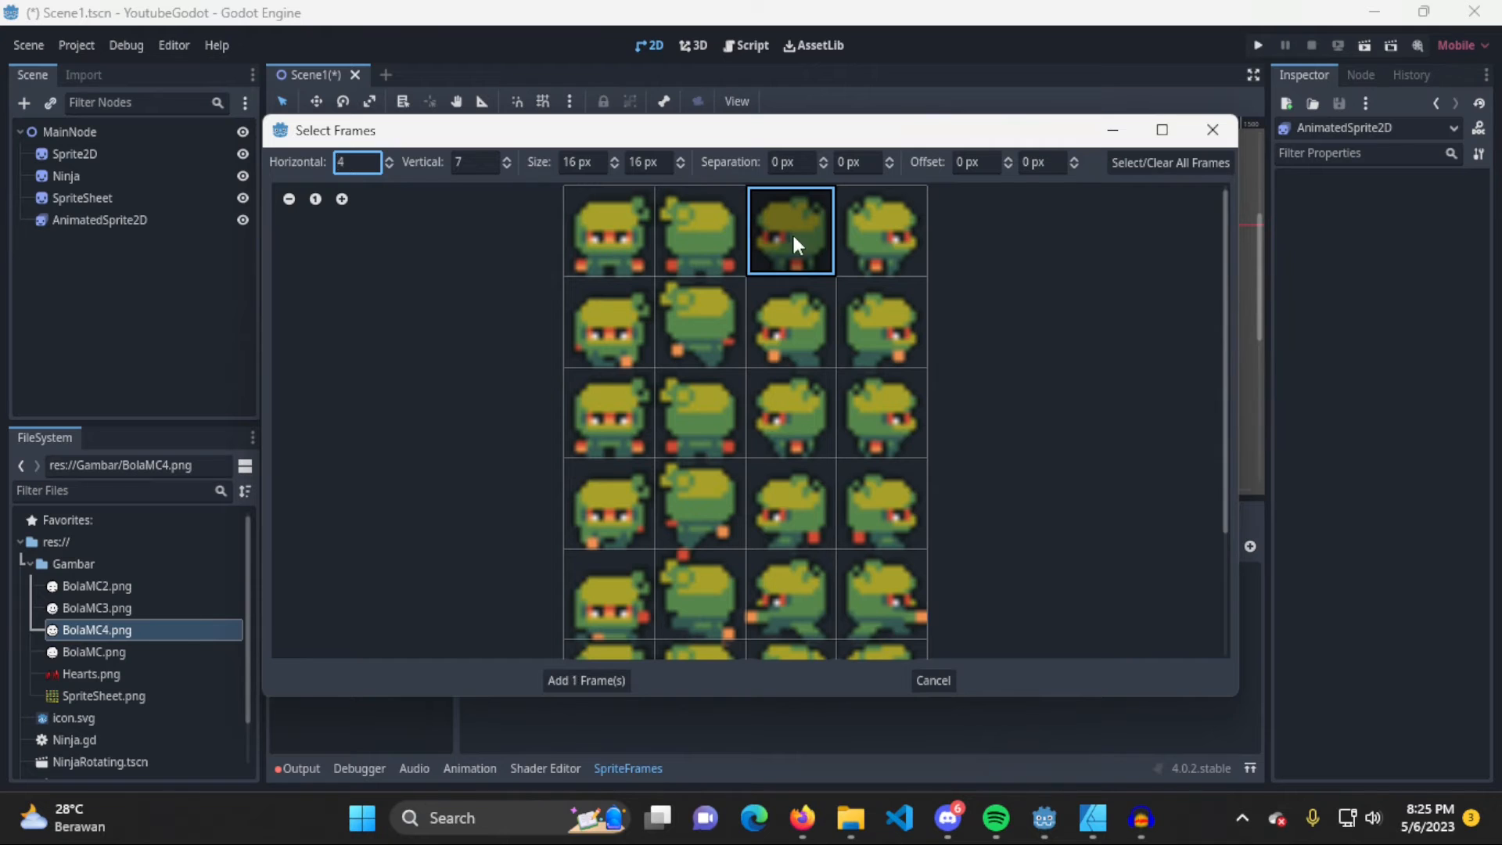
{"action": "left_click", "coordinate": [792, 232]}
{"action": "left_click", "coordinate": [862, 227]}
{"action": "left_click", "coordinate": [876, 233]}
Try a frame height of 18 px on the sprite sheet grid, and step it back down to 16 px
{"action": "scroll", "coordinate": [870, 410], "scroll_direction": "down", "scroll_amount": 2}
{"action": "scroll", "coordinate": [867, 435], "scroll_direction": "up", "scroll_amount": 1}
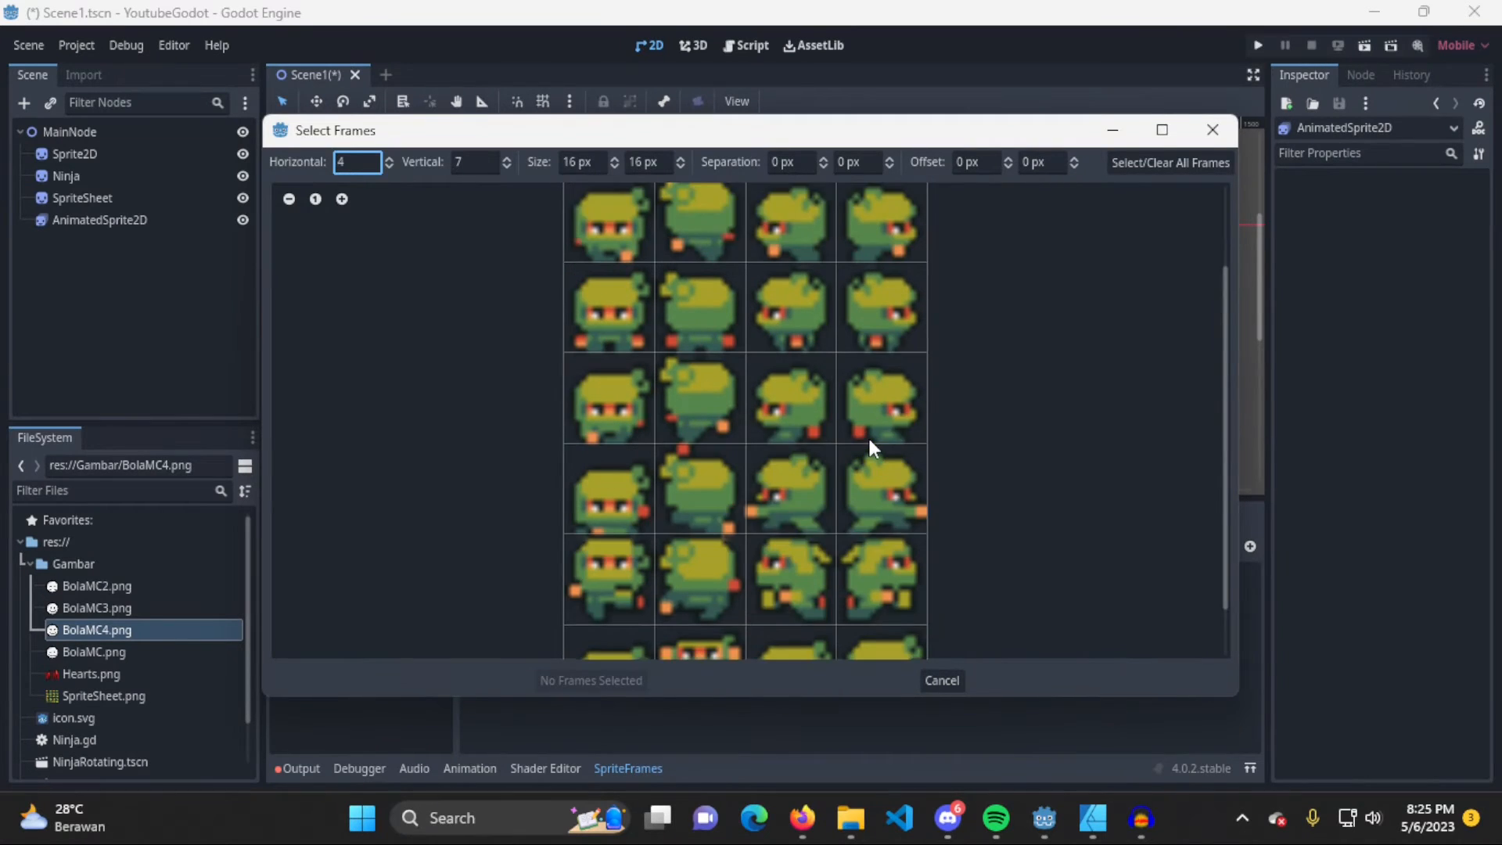
{"action": "scroll", "coordinate": [867, 435], "scroll_direction": "down", "scroll_amount": 1}
{"action": "scroll", "coordinate": [867, 440], "scroll_direction": "up", "scroll_amount": 1}
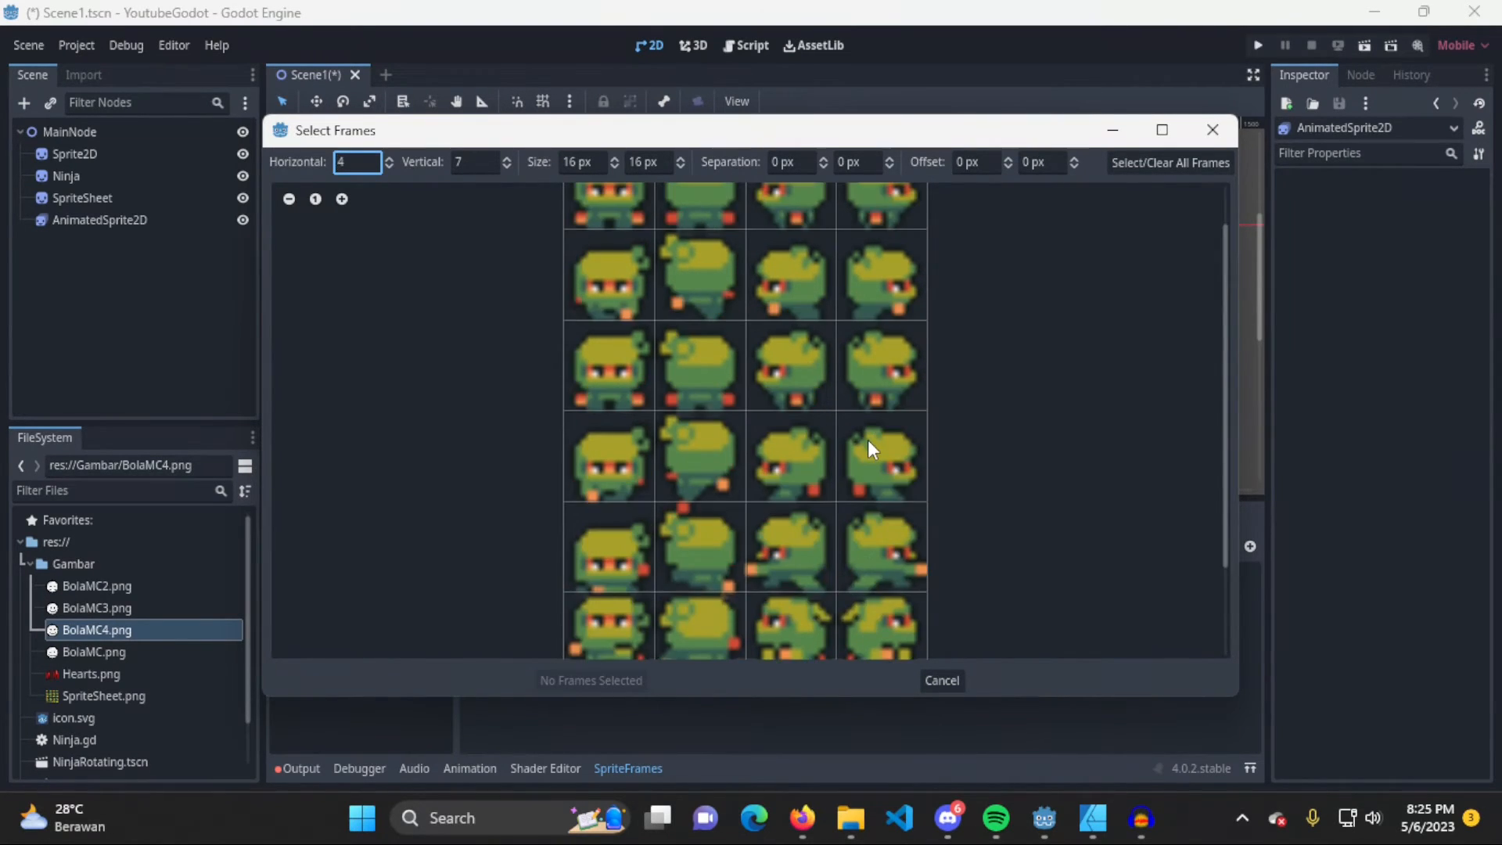
{"action": "scroll", "coordinate": [867, 440], "scroll_direction": "down", "scroll_amount": 1}
{"action": "scroll", "coordinate": [857, 427], "scroll_direction": "up", "scroll_amount": 1}
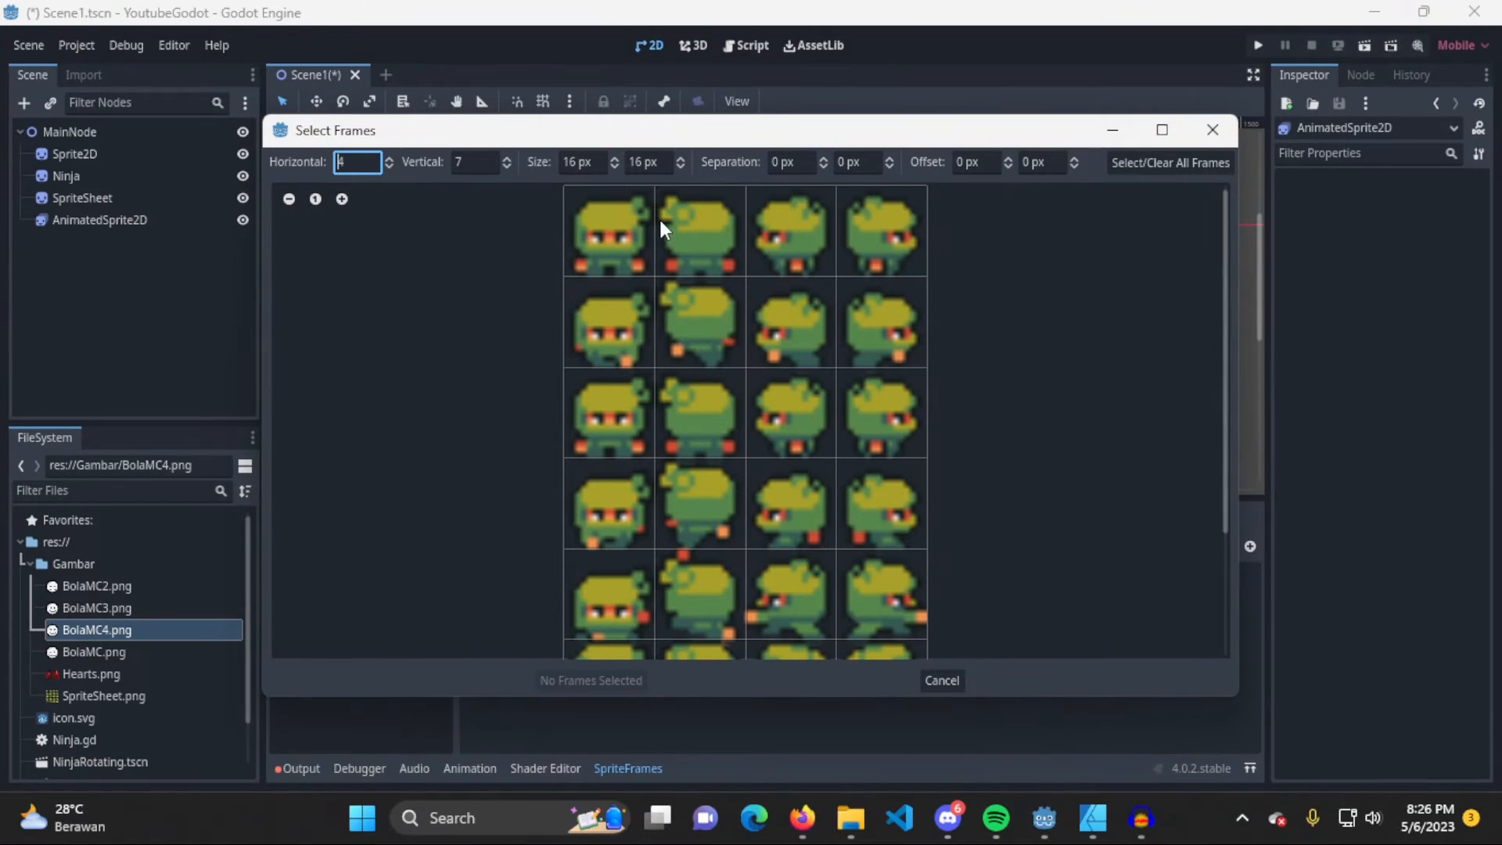
{"action": "left_click", "coordinate": [682, 158]}
{"action": "left_click", "coordinate": [681, 158]}
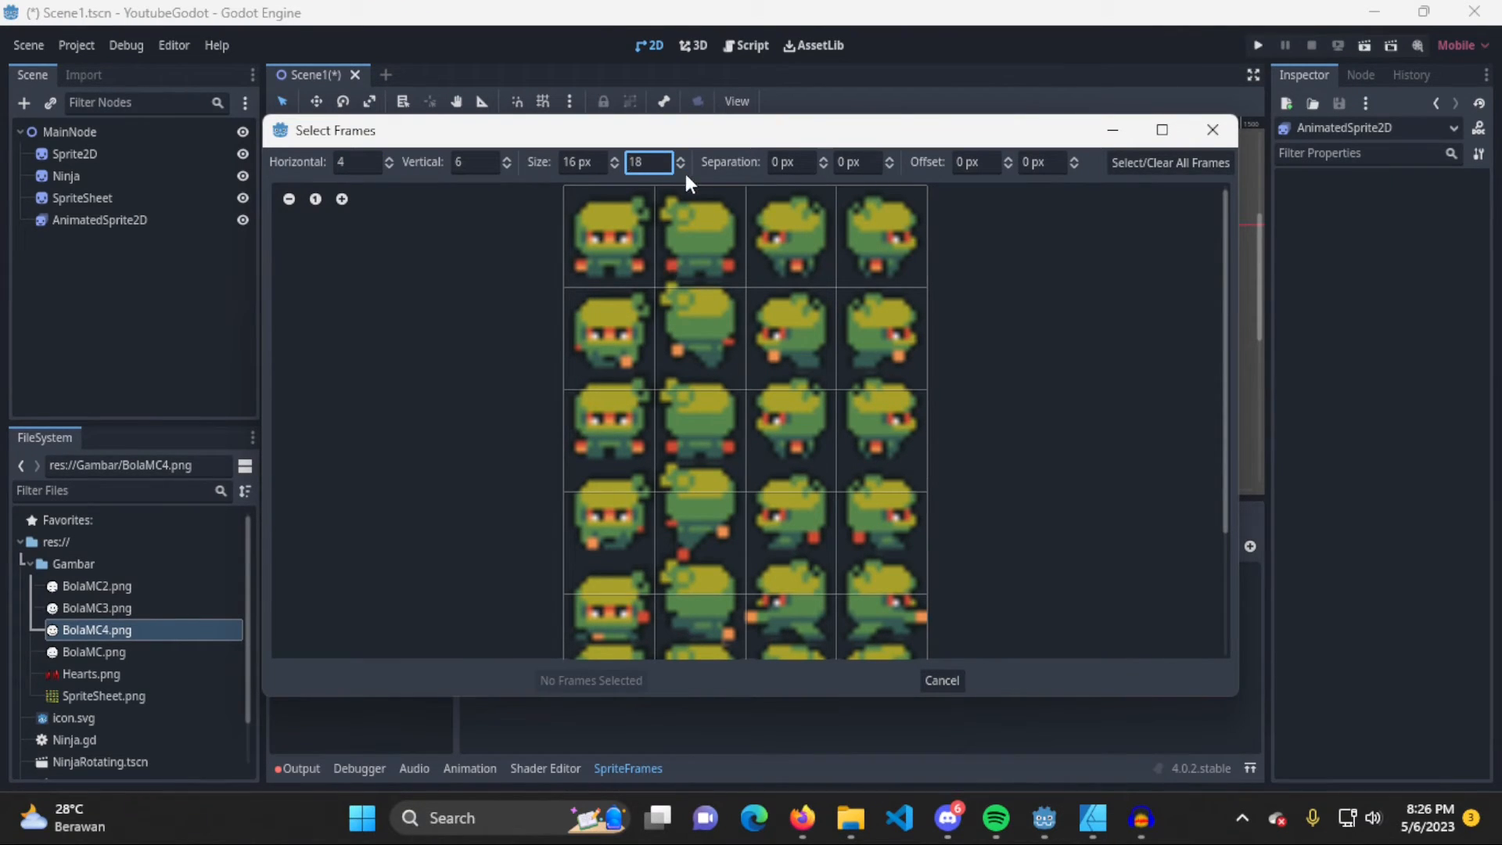
{"action": "left_click", "coordinate": [679, 167]}
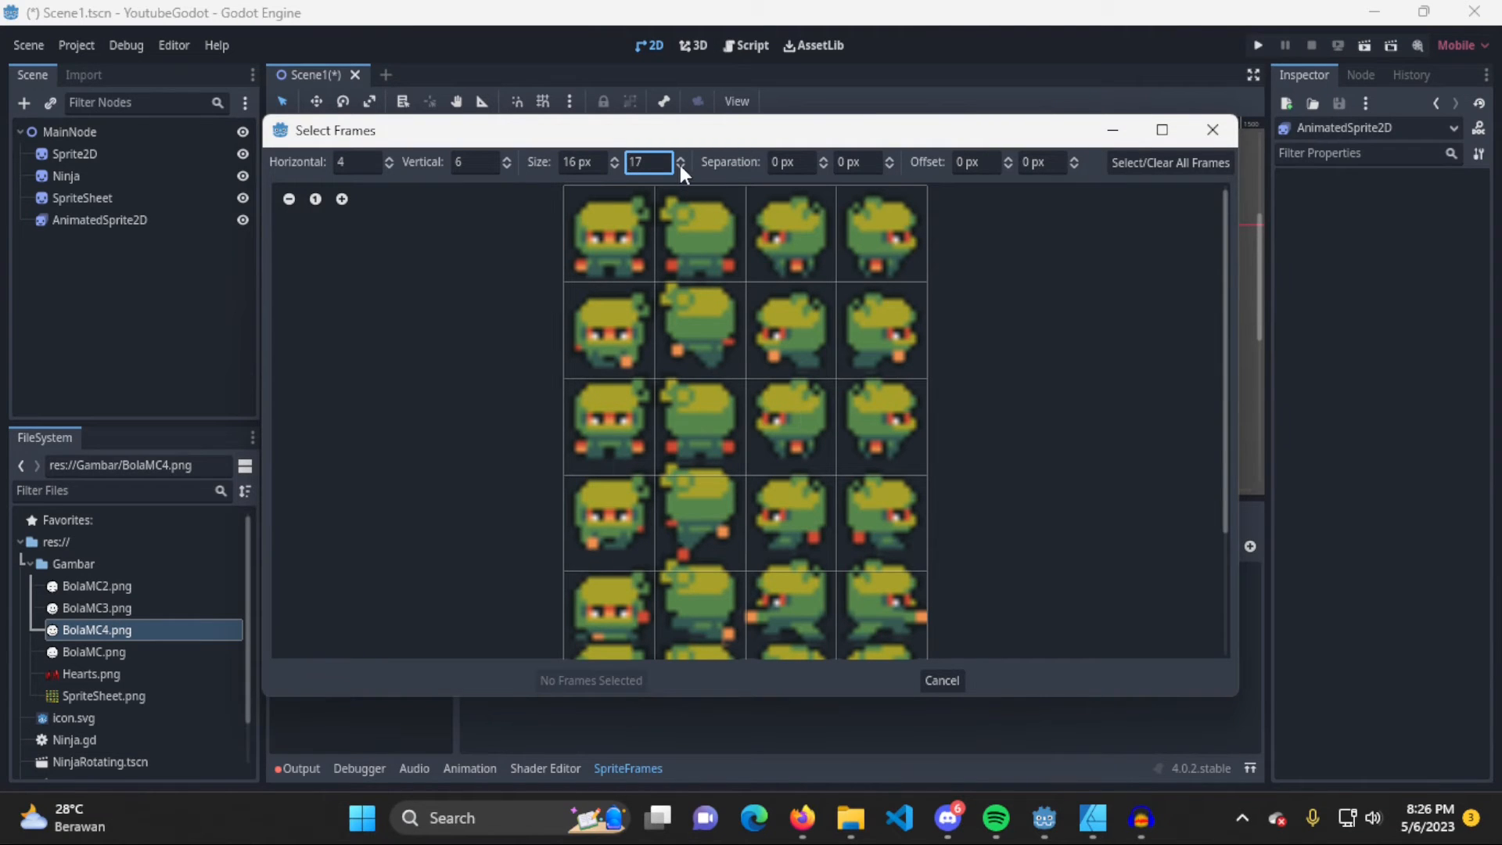
{"action": "left_click", "coordinate": [680, 166]}
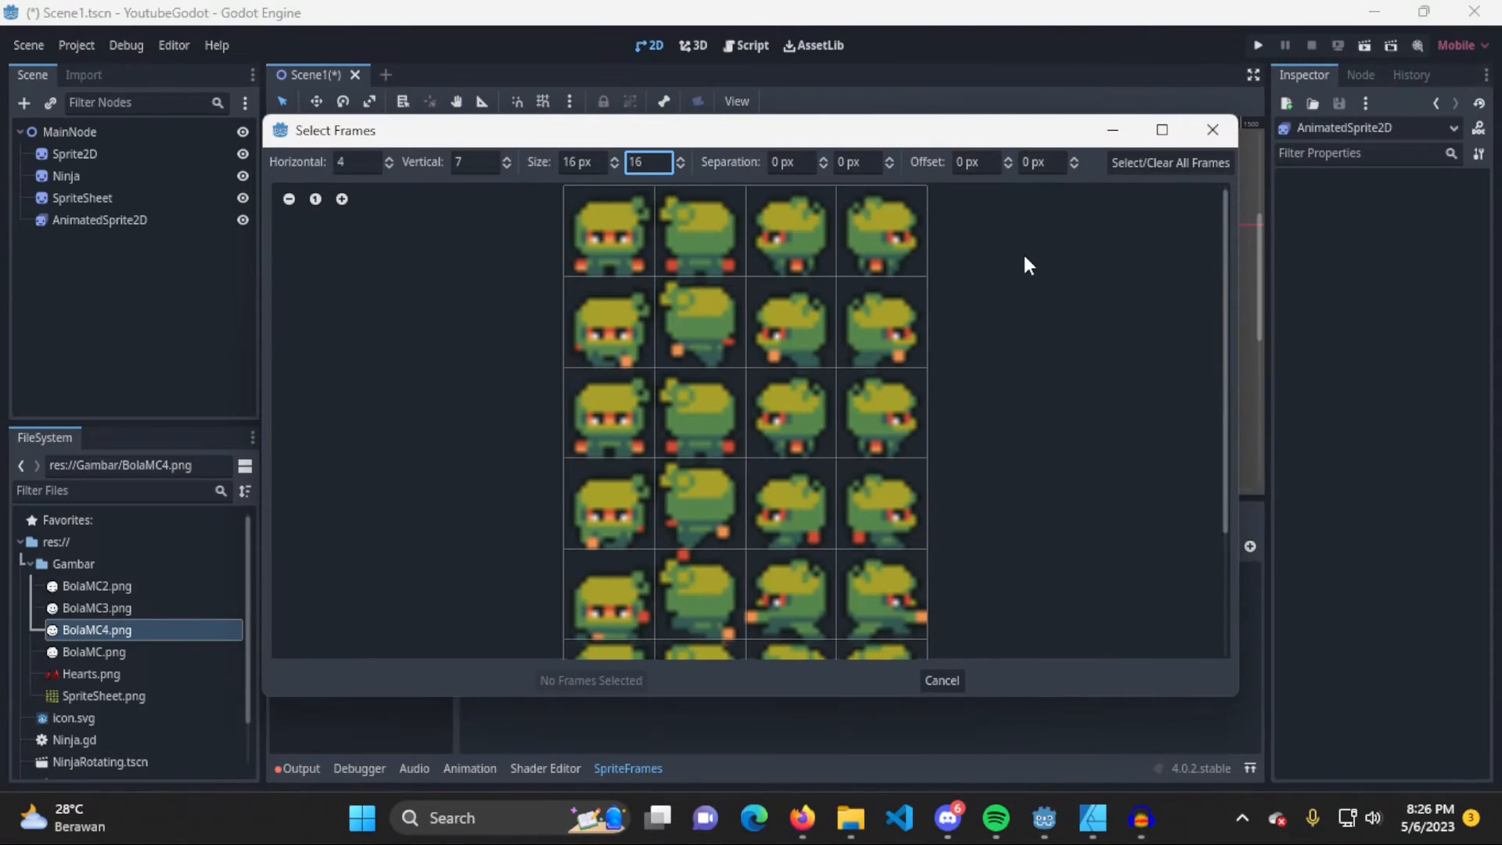
Try a horizontal separation of 2 px between the sprite sheet frames, and reset it to 0 px
{"action": "left_click", "coordinate": [794, 162]}
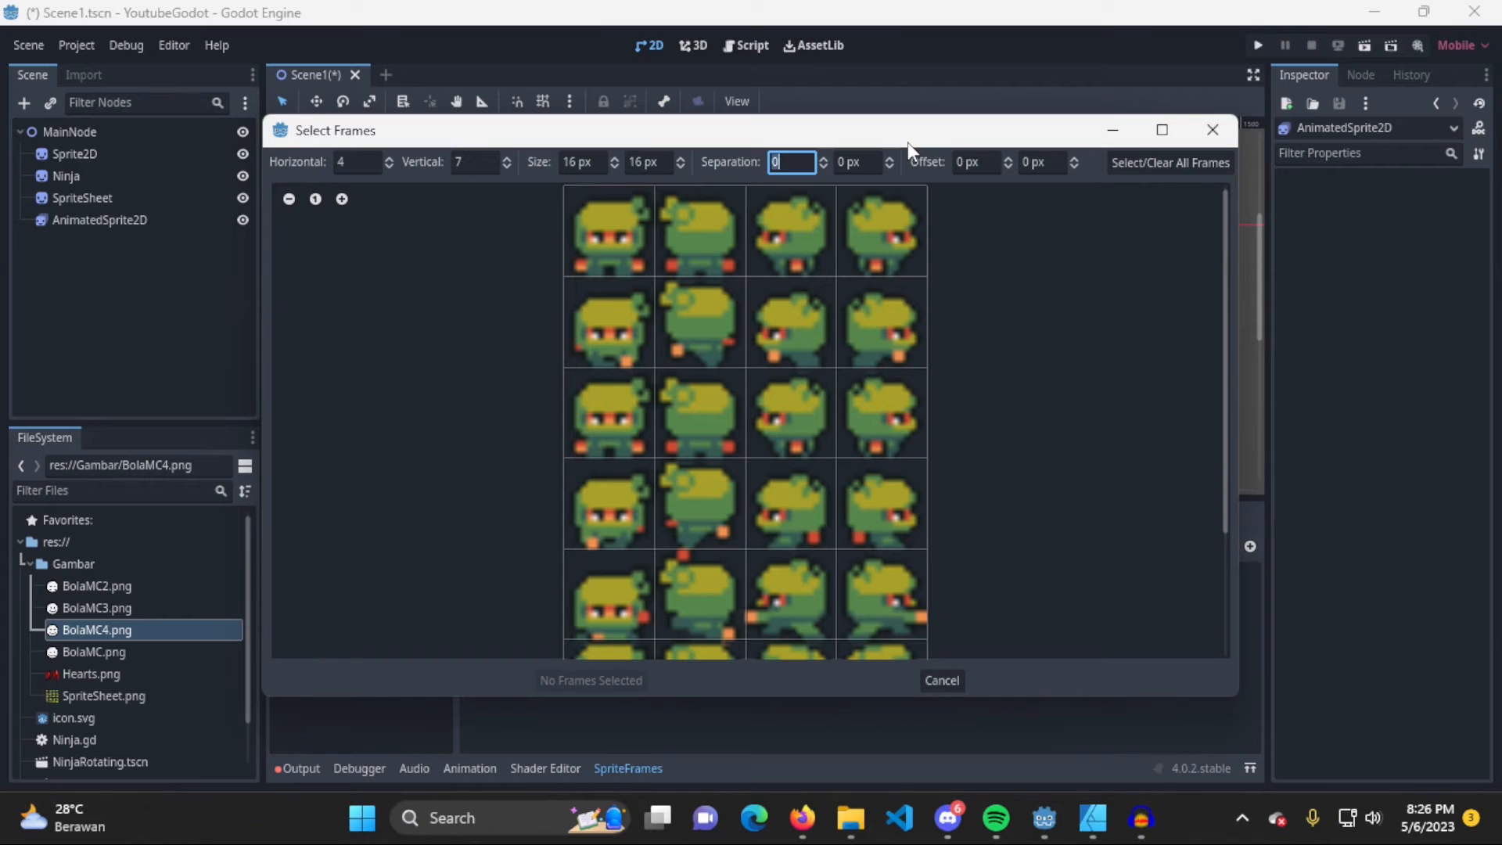
{"action": "type", "text": "2"}
{"action": "key", "text": "Tab"}
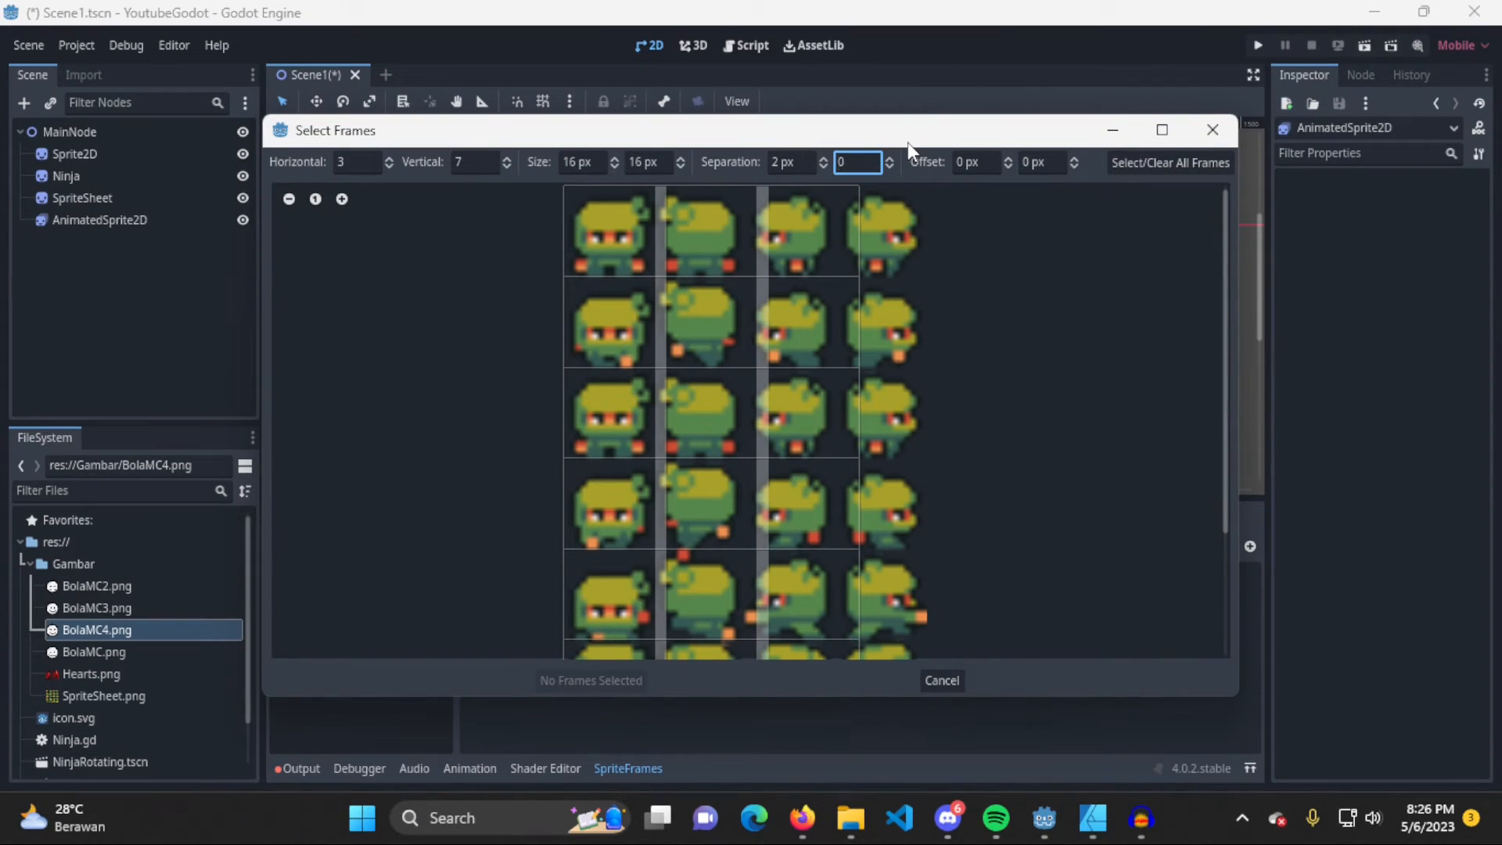
{"action": "key", "text": "Return"}
{"action": "key", "text": "shift+Tab"}
{"action": "key", "text": "Tab"}
{"action": "key", "text": "shift+Tab"}
{"action": "type", "text": "0"}
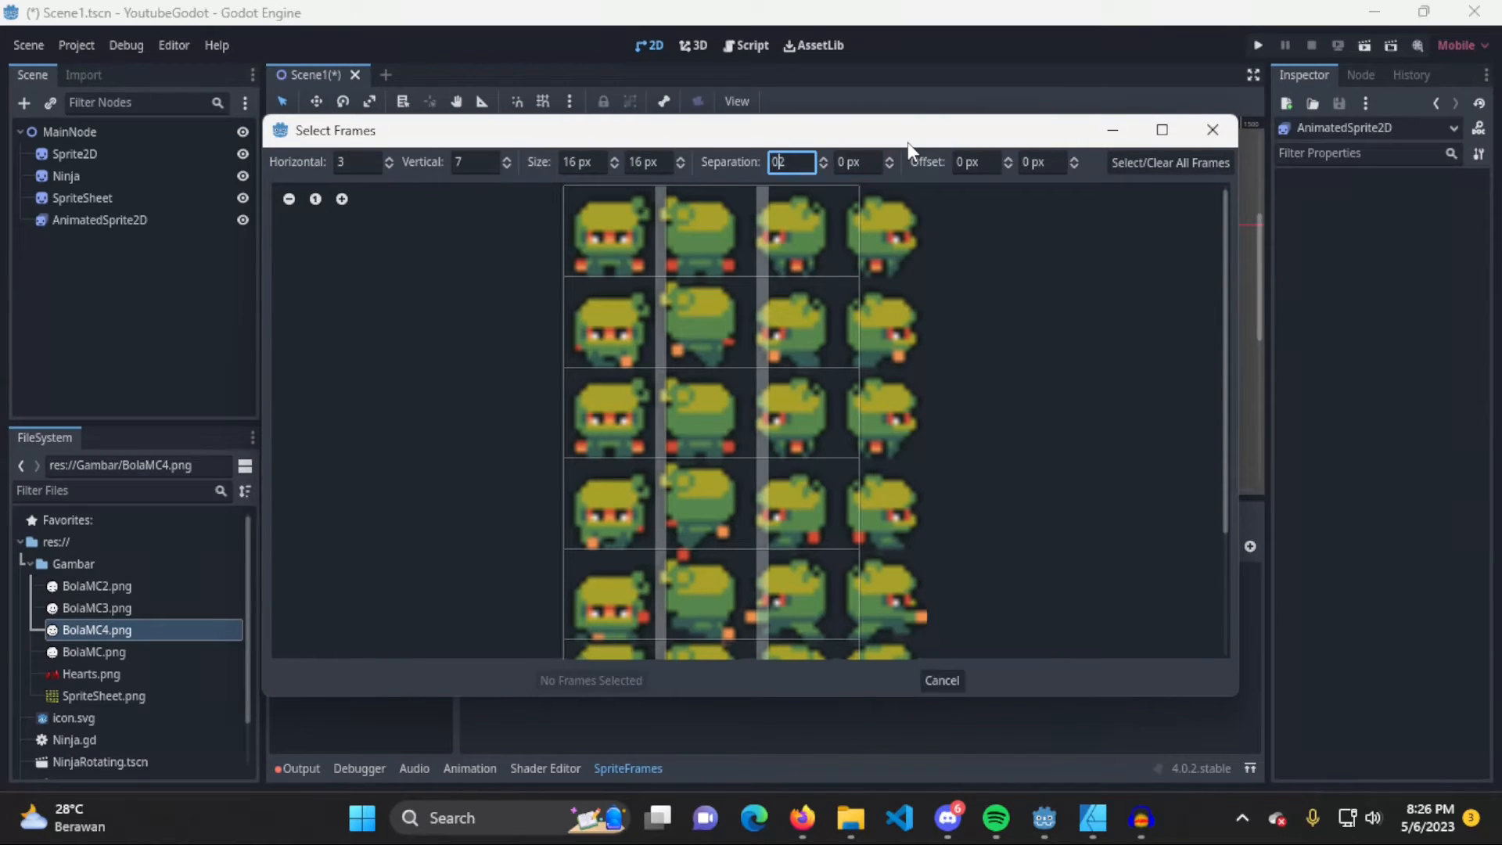
{"action": "key", "text": "Delete"}
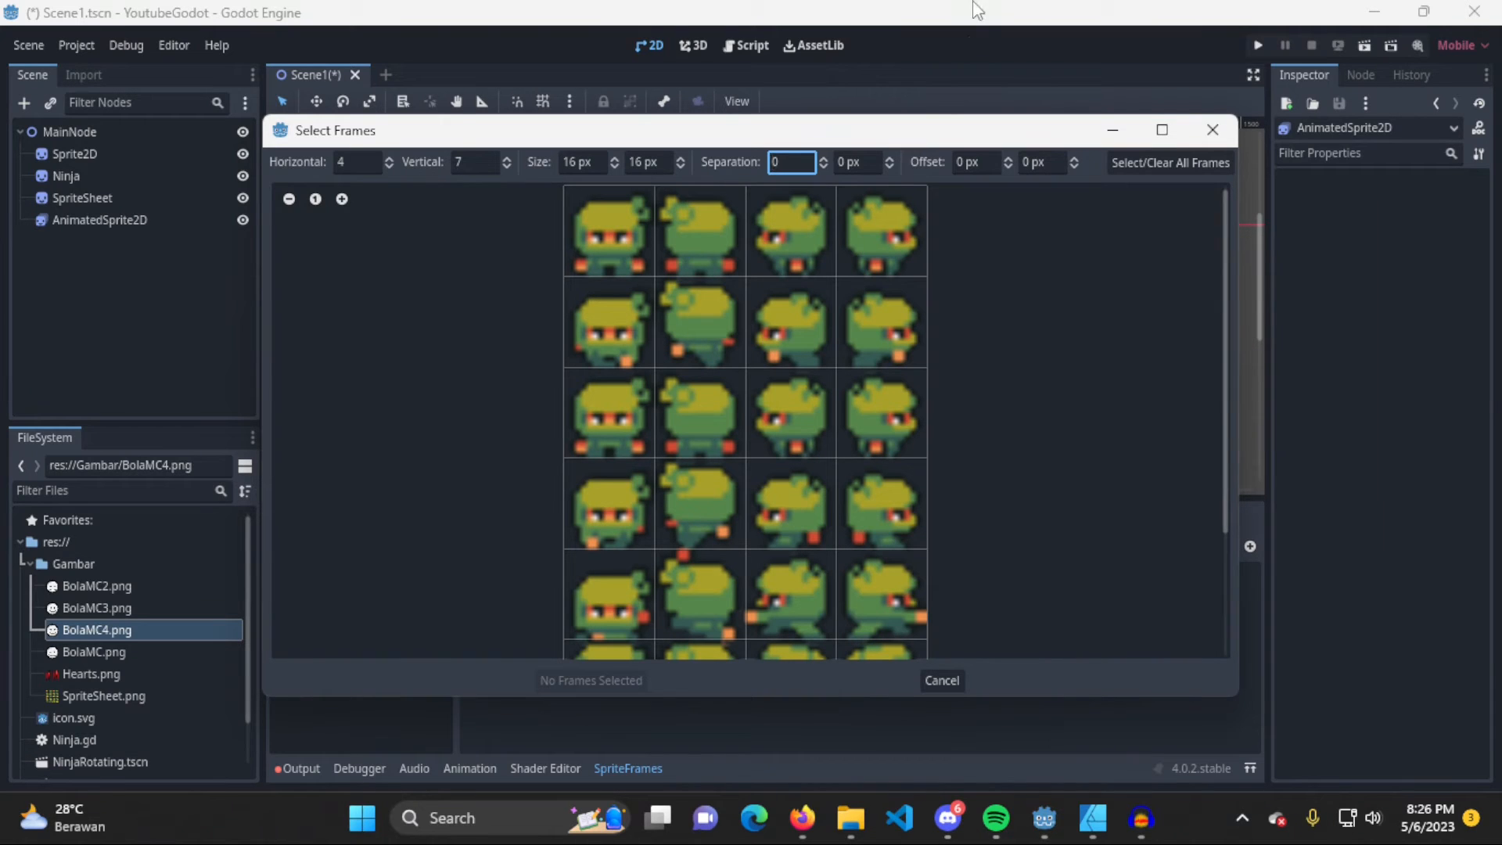
Try a vertical separation of 1 px between the sprite sheet frames, and reset it to 0 px
{"action": "key", "text": "Tab"}
{"action": "type", "text": "1"}
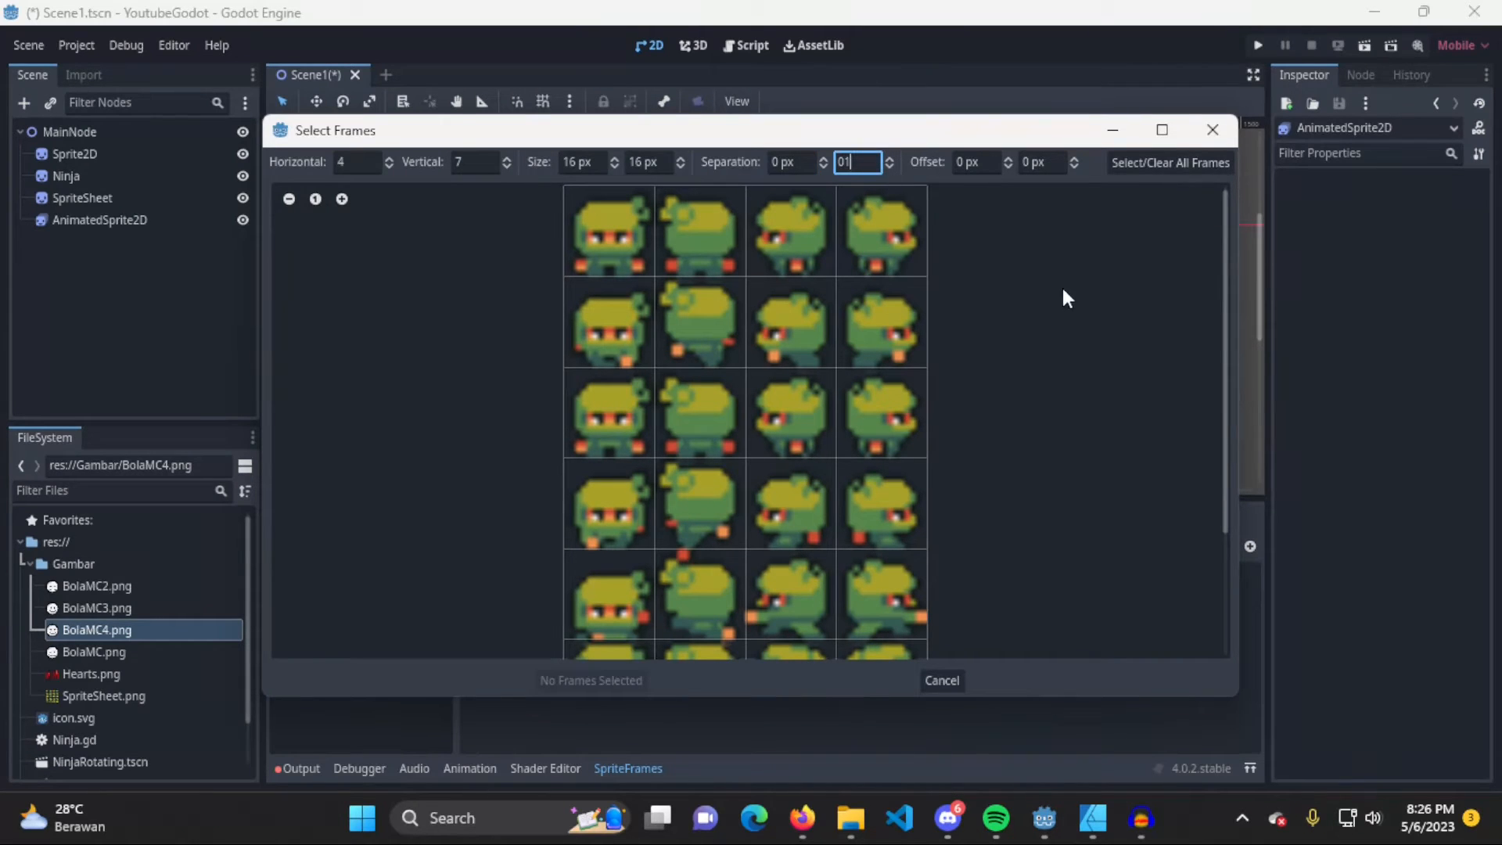
{"action": "left_click", "coordinate": [802, 163]}
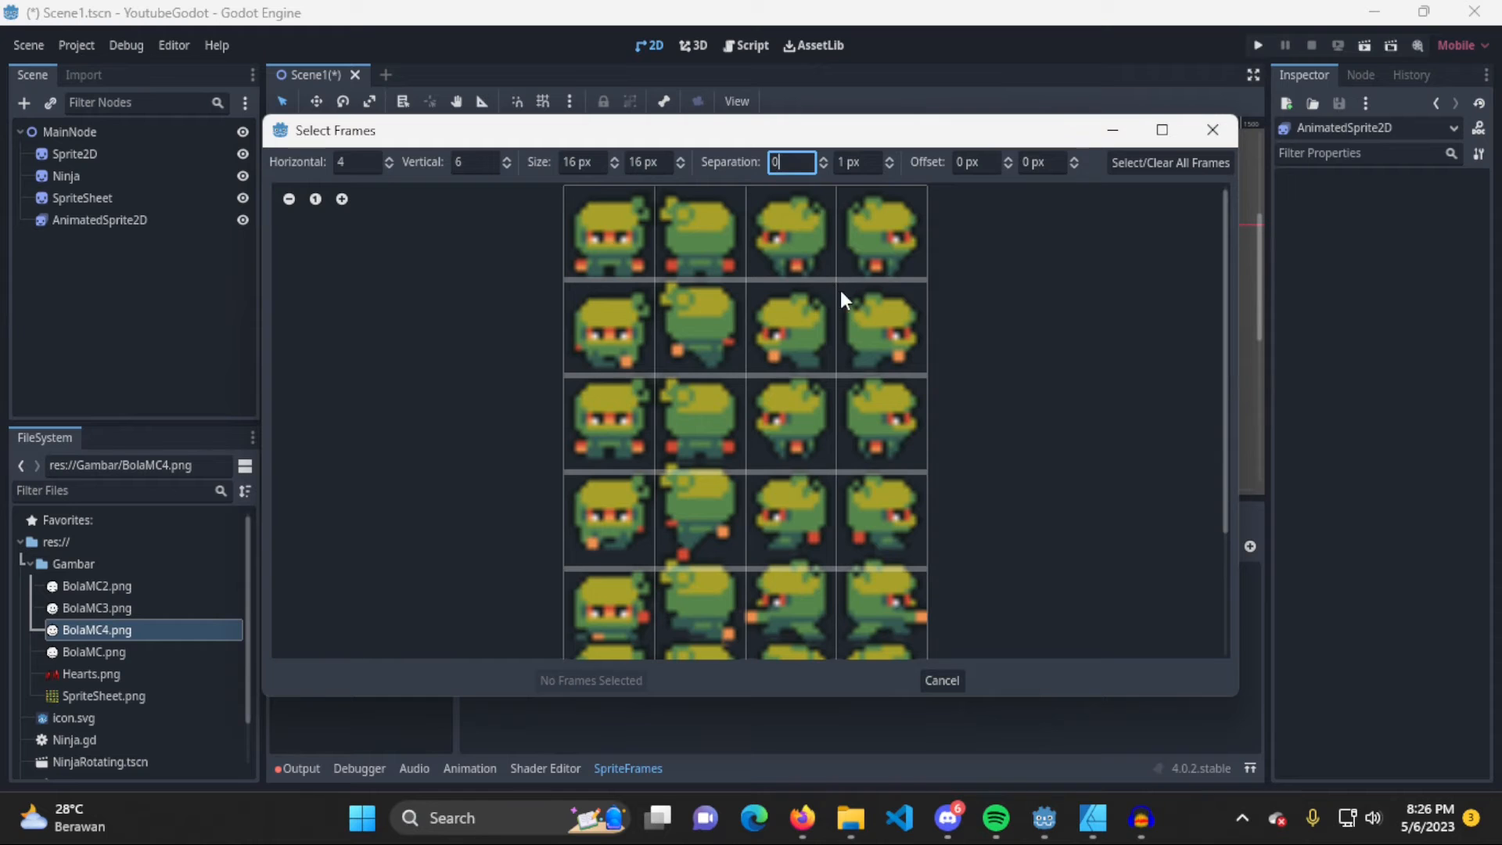
{"action": "scroll", "coordinate": [984, 352], "scroll_direction": "down", "scroll_amount": 2}
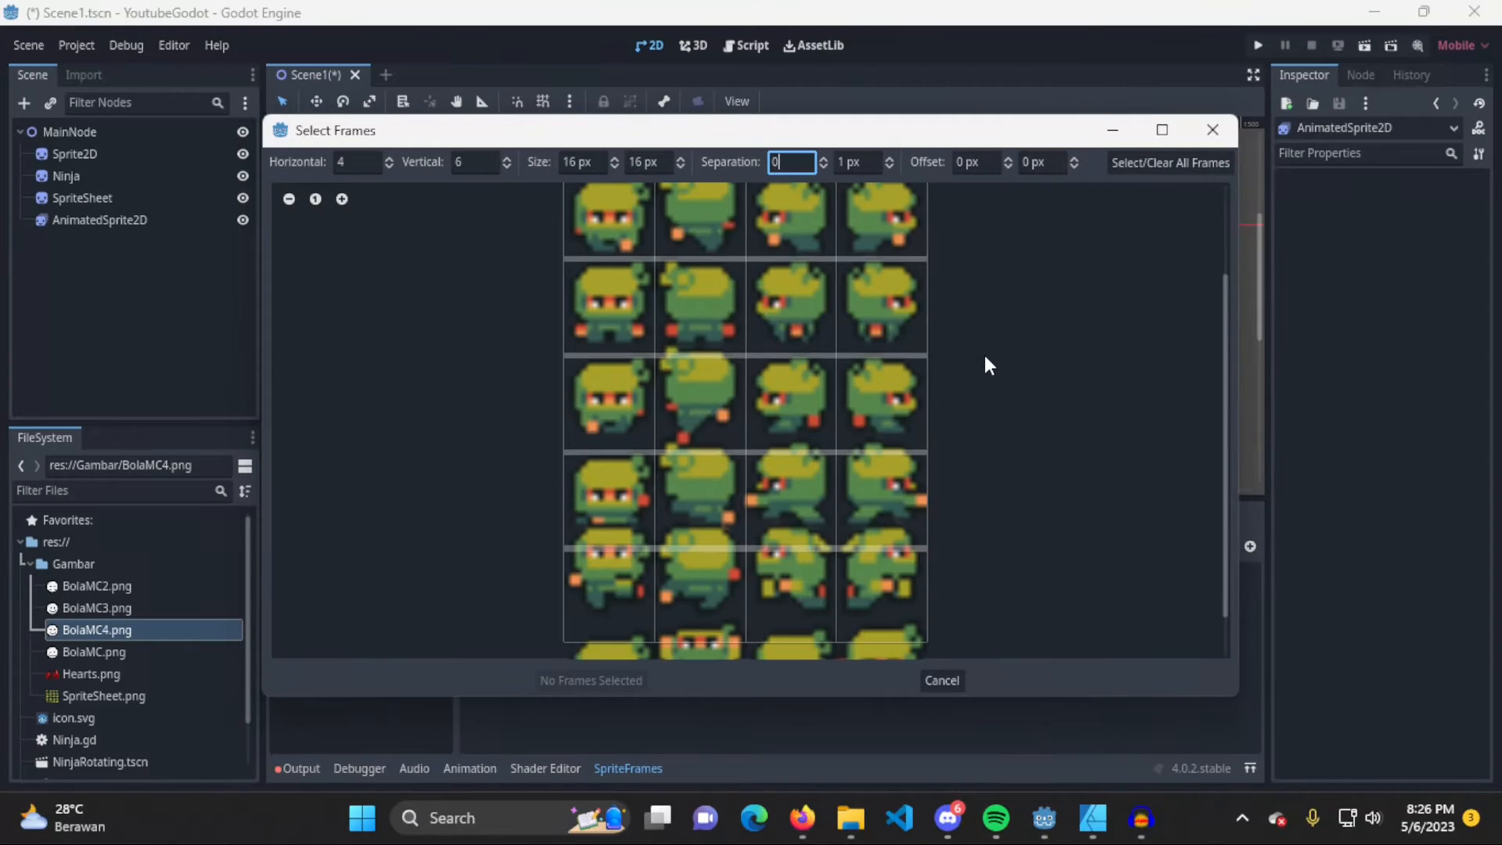
{"action": "scroll", "coordinate": [984, 352], "scroll_direction": "up", "scroll_amount": 2}
{"action": "left_click", "coordinate": [855, 162]}
{"action": "key", "text": "BackSpace"}
{"action": "type", "text": "0"}
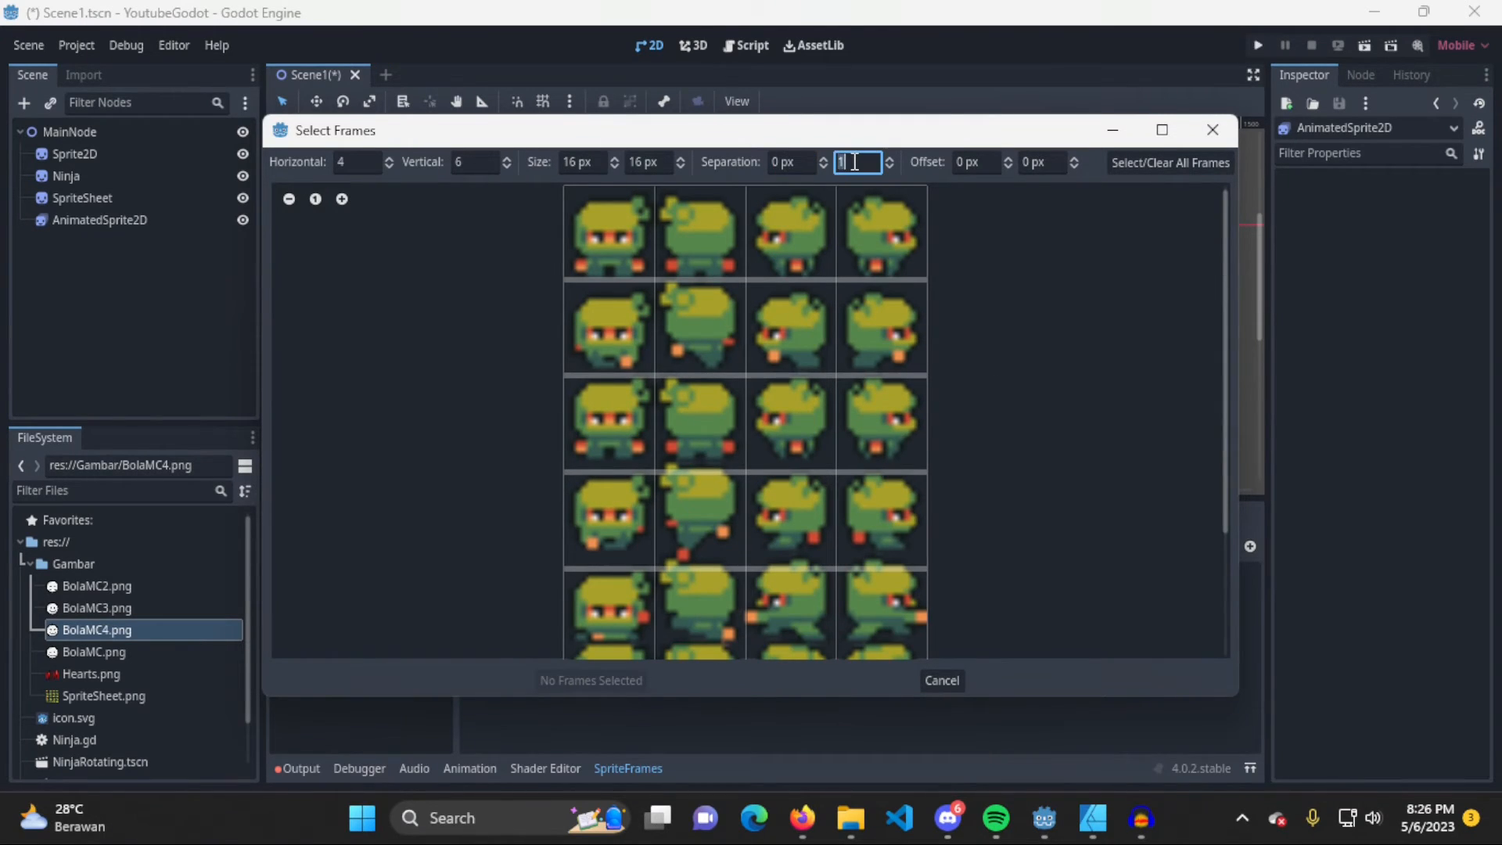
{"action": "key", "text": "Return"}
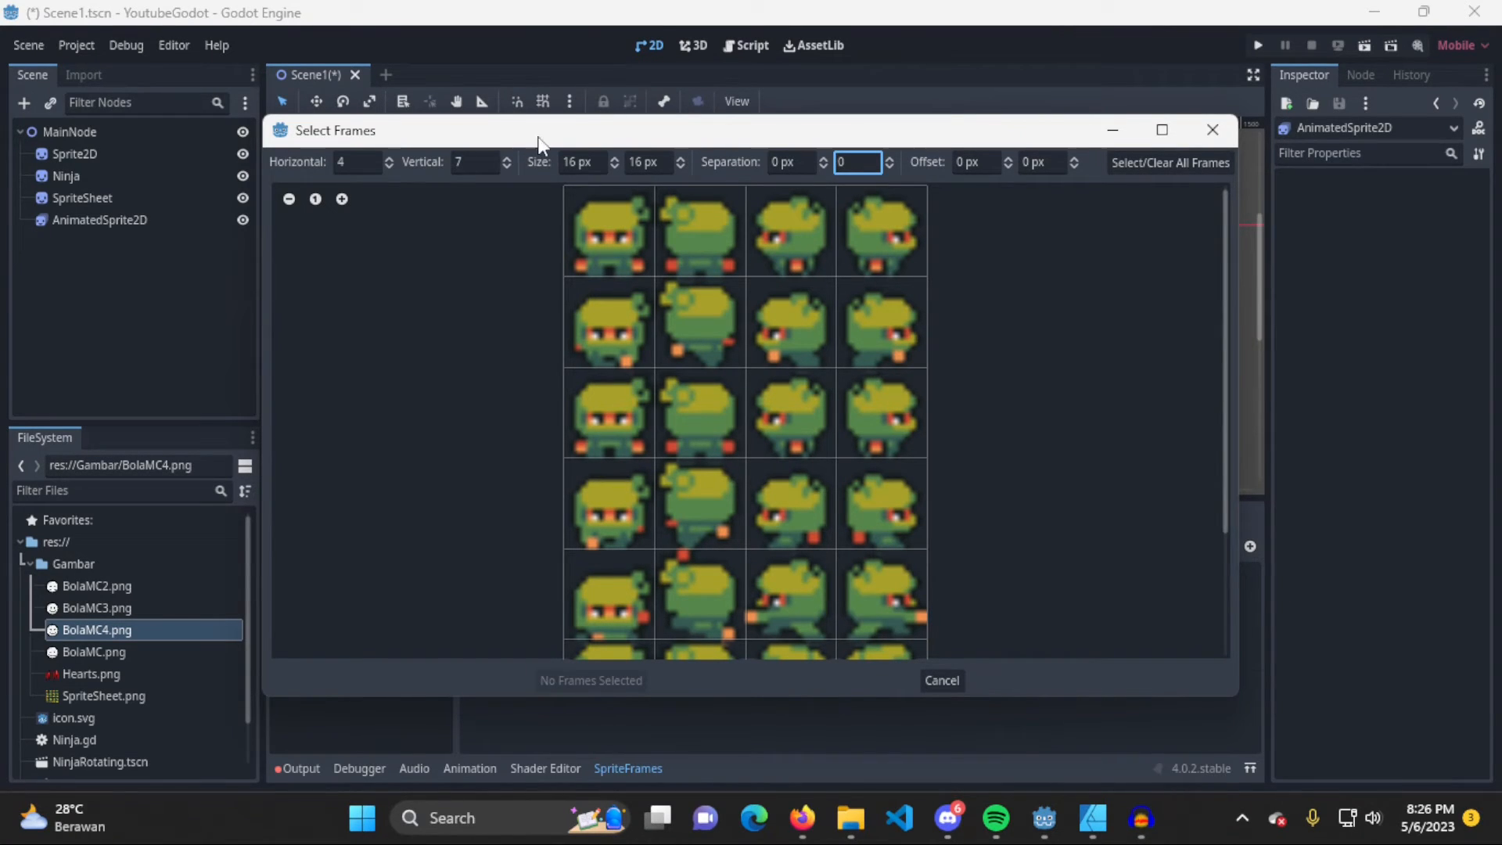
Try offsetting the sprite sheet grid by 16 px both horizontally and vertically
{"action": "left_click", "coordinate": [992, 162]}
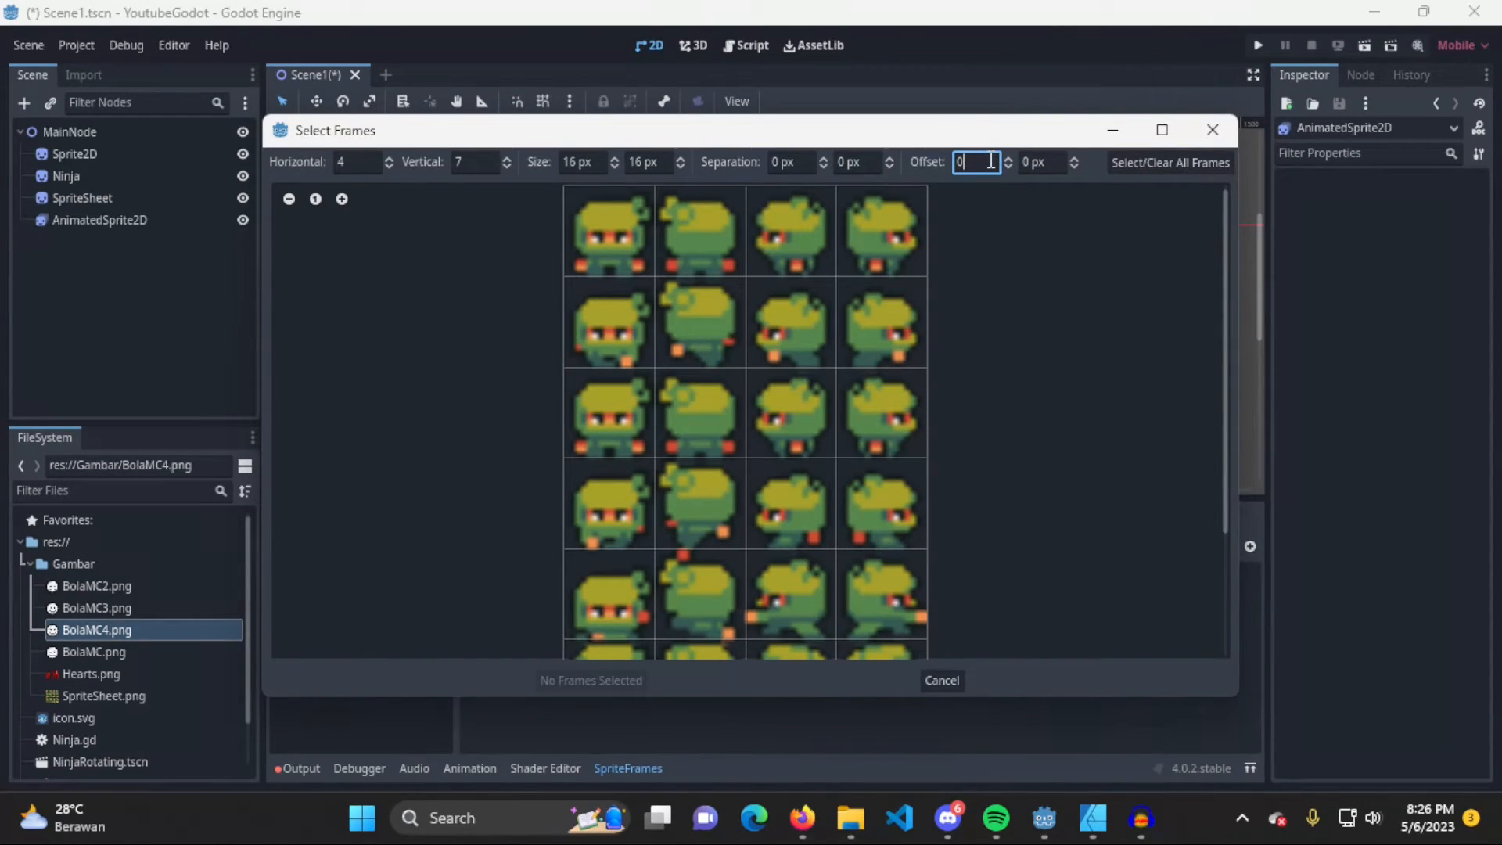
{"action": "type", "text": "16"}
{"action": "key", "text": "Tab"}
{"action": "type", "text": "160"}
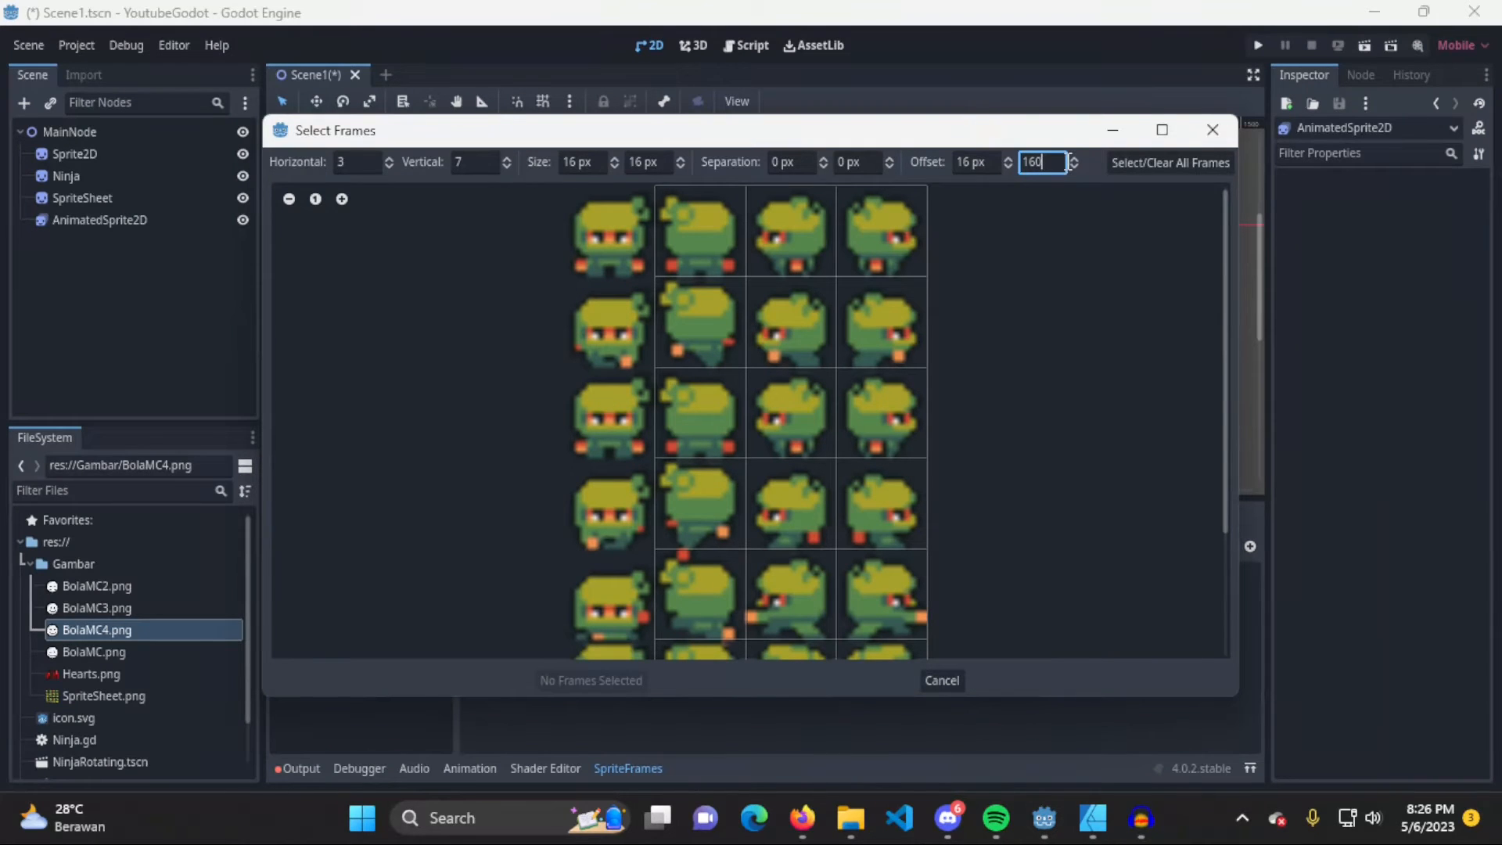
{"action": "key", "text": "BackSpace"}
{"action": "left_click", "coordinate": [961, 162]}
Try selecting the frames in the first two rows of the offset grid, and deselect them all
{"action": "left_click", "coordinate": [704, 314]}
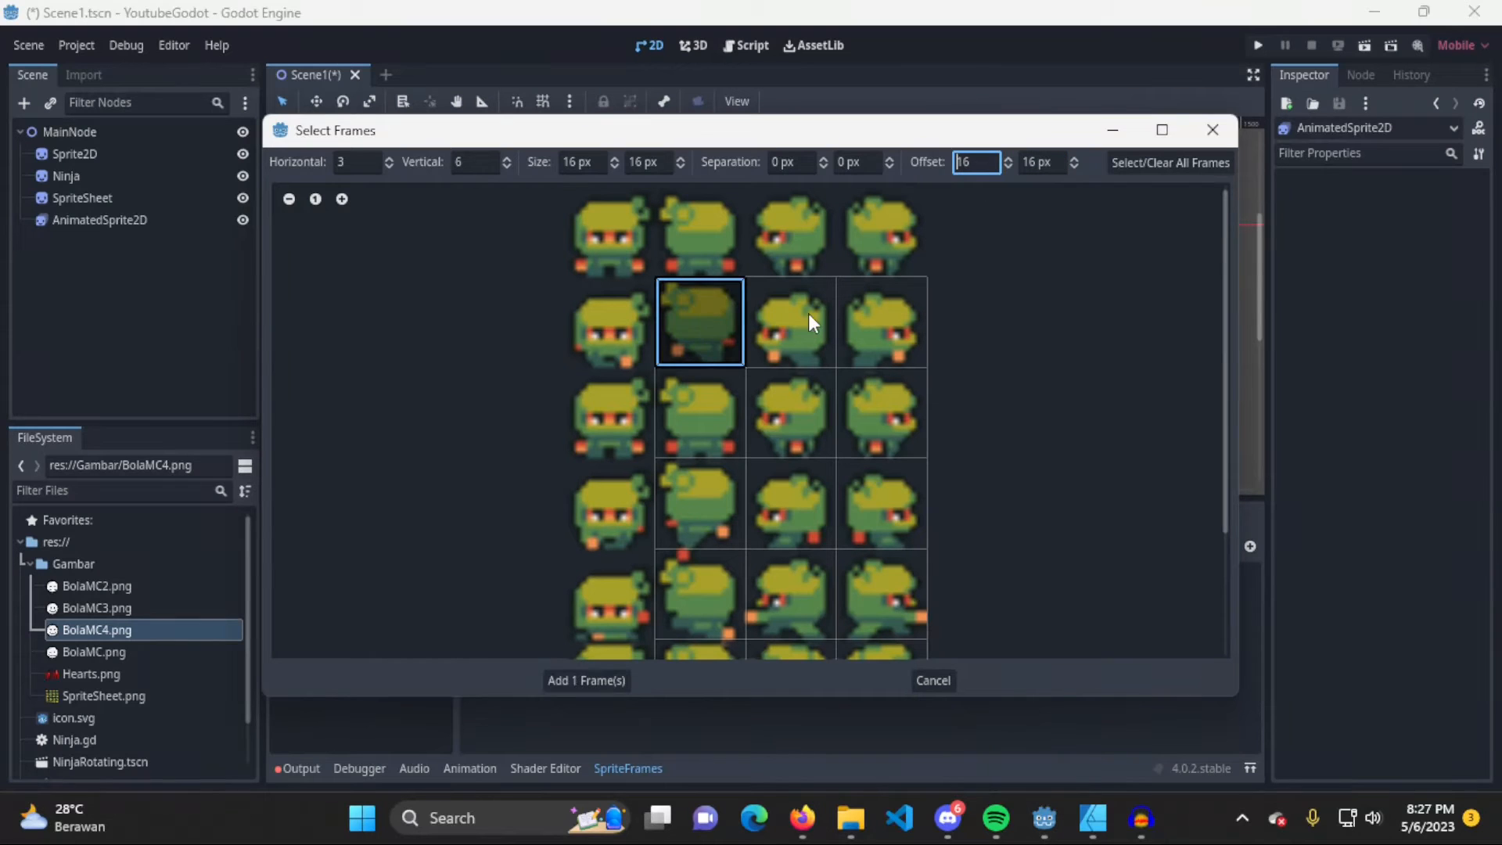
{"action": "left_click", "coordinate": [806, 315]}
{"action": "left_click", "coordinate": [884, 335]}
{"action": "left_click", "coordinate": [878, 407]}
{"action": "left_click", "coordinate": [783, 418]}
{"action": "left_click", "coordinate": [704, 415]}
{"action": "left_click", "coordinate": [698, 342]}
{"action": "left_click", "coordinate": [782, 323]}
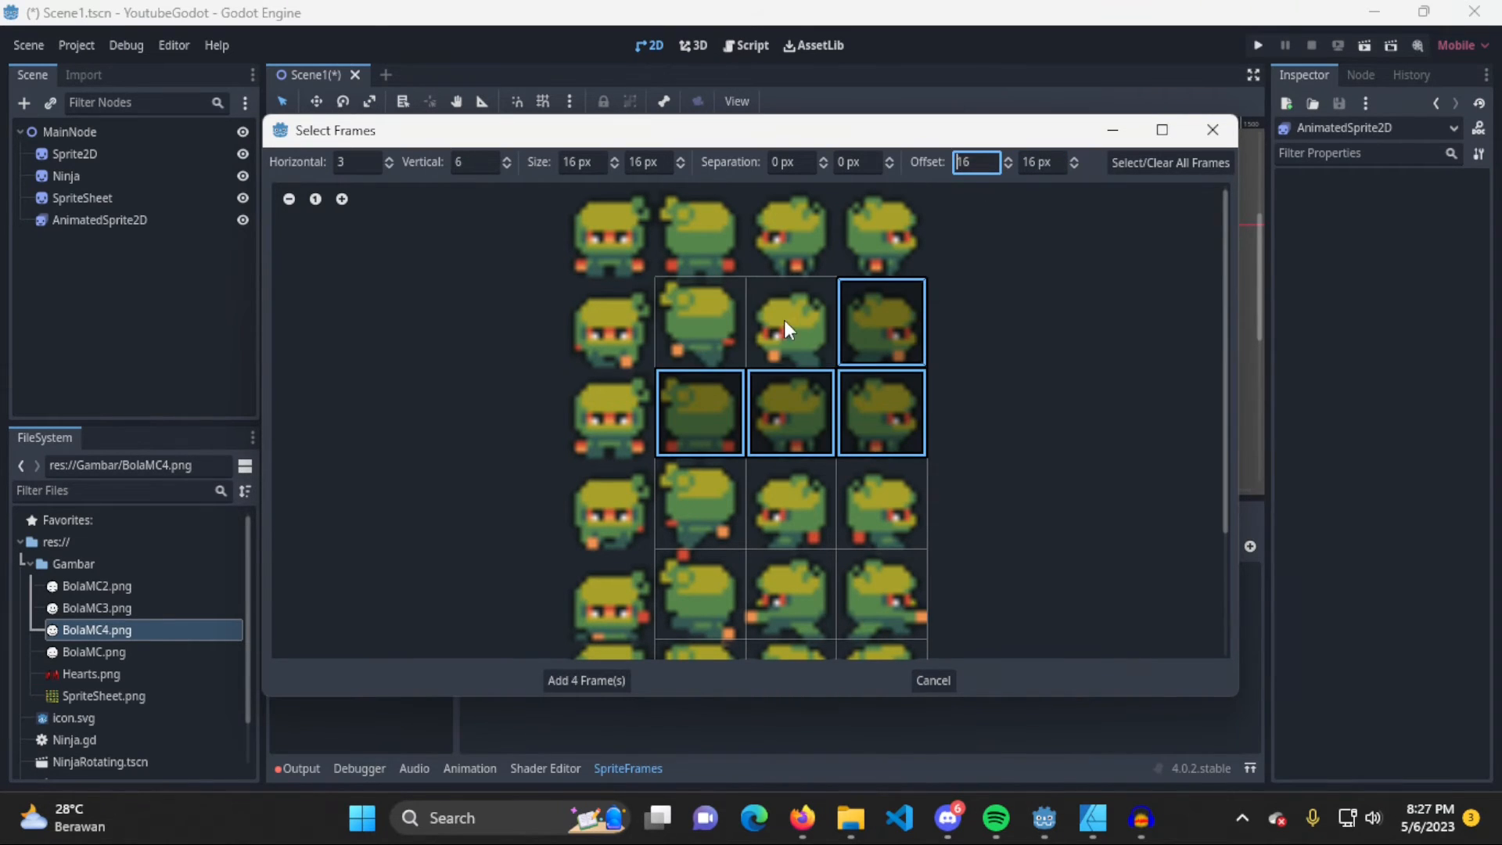
{"action": "left_click", "coordinate": [800, 398]}
{"action": "left_click", "coordinate": [862, 335]}
{"action": "left_click", "coordinate": [872, 410]}
{"action": "left_click", "coordinate": [701, 411]}
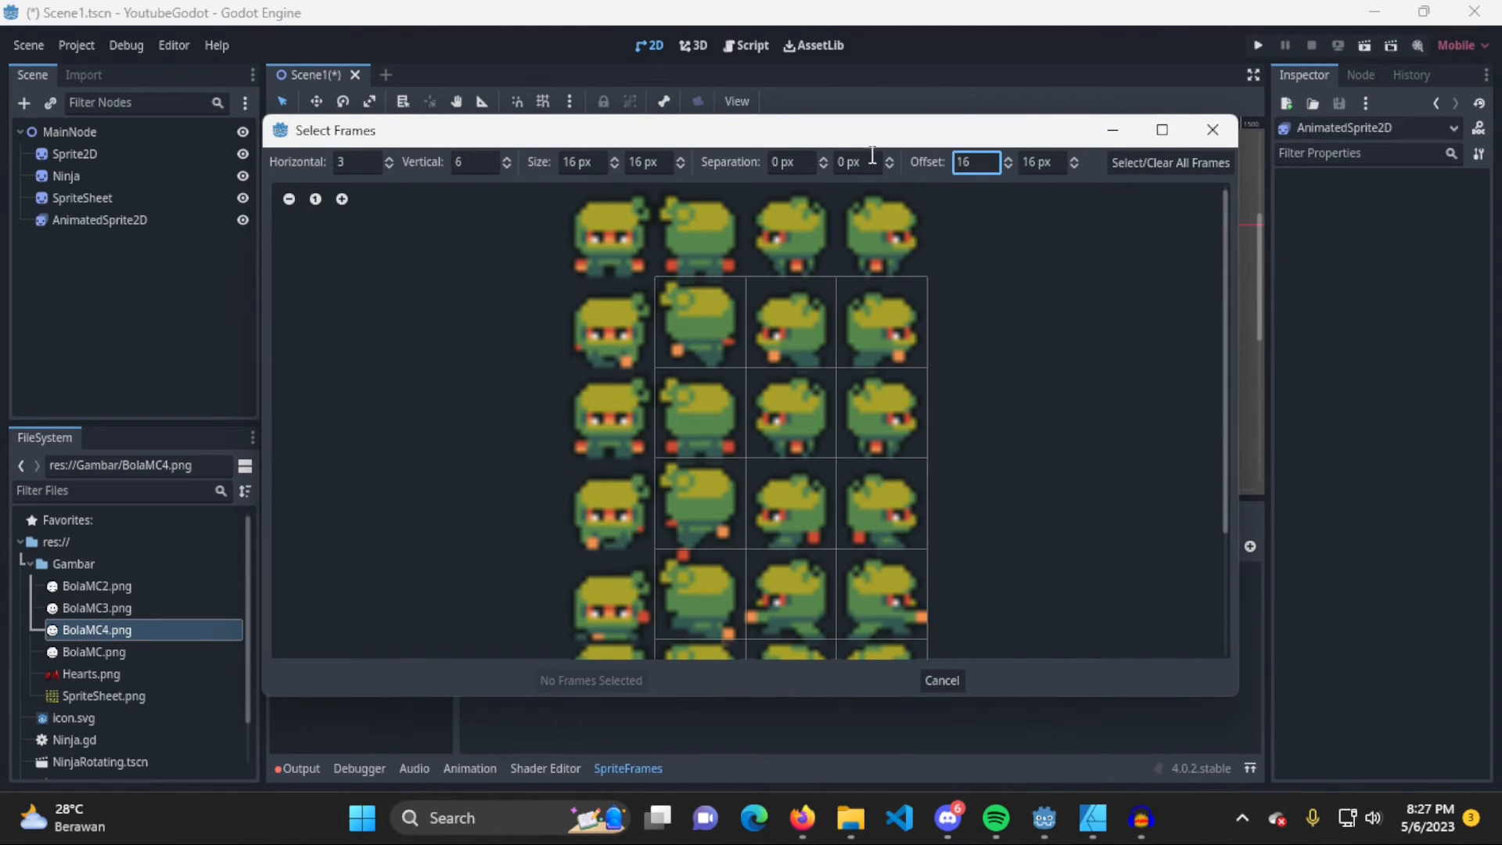
Reset both grid offsets to 0 px and set the vertical frame count to 7
{"action": "double_click", "coordinate": [970, 162]}
{"action": "type", "text": "0"}
{"action": "double_click", "coordinate": [1044, 164]}
{"action": "type", "text": "0"}
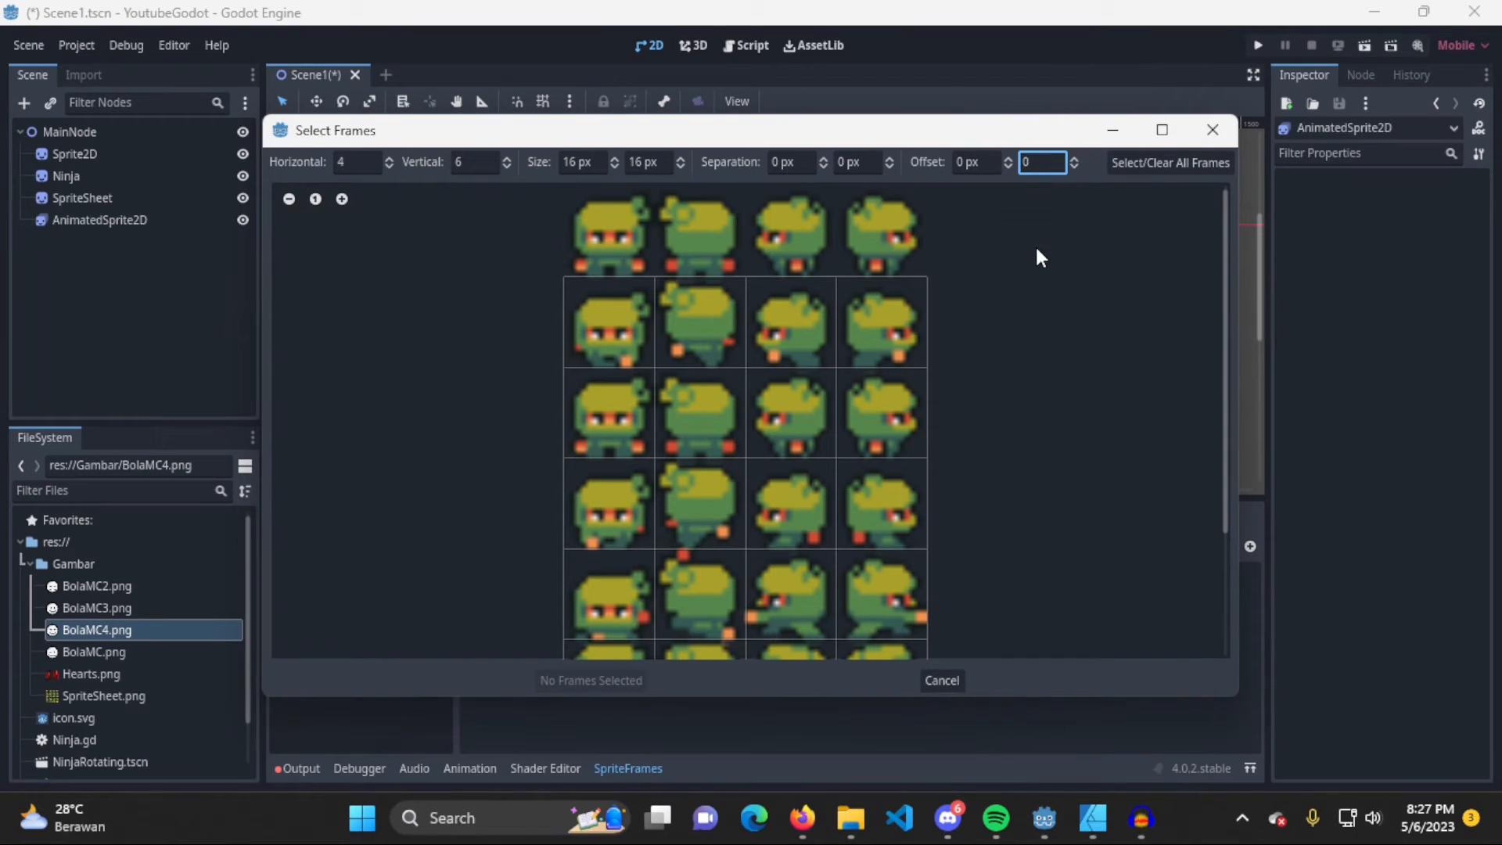
{"action": "double_click", "coordinate": [474, 162]}
{"action": "type", "text": "7"}
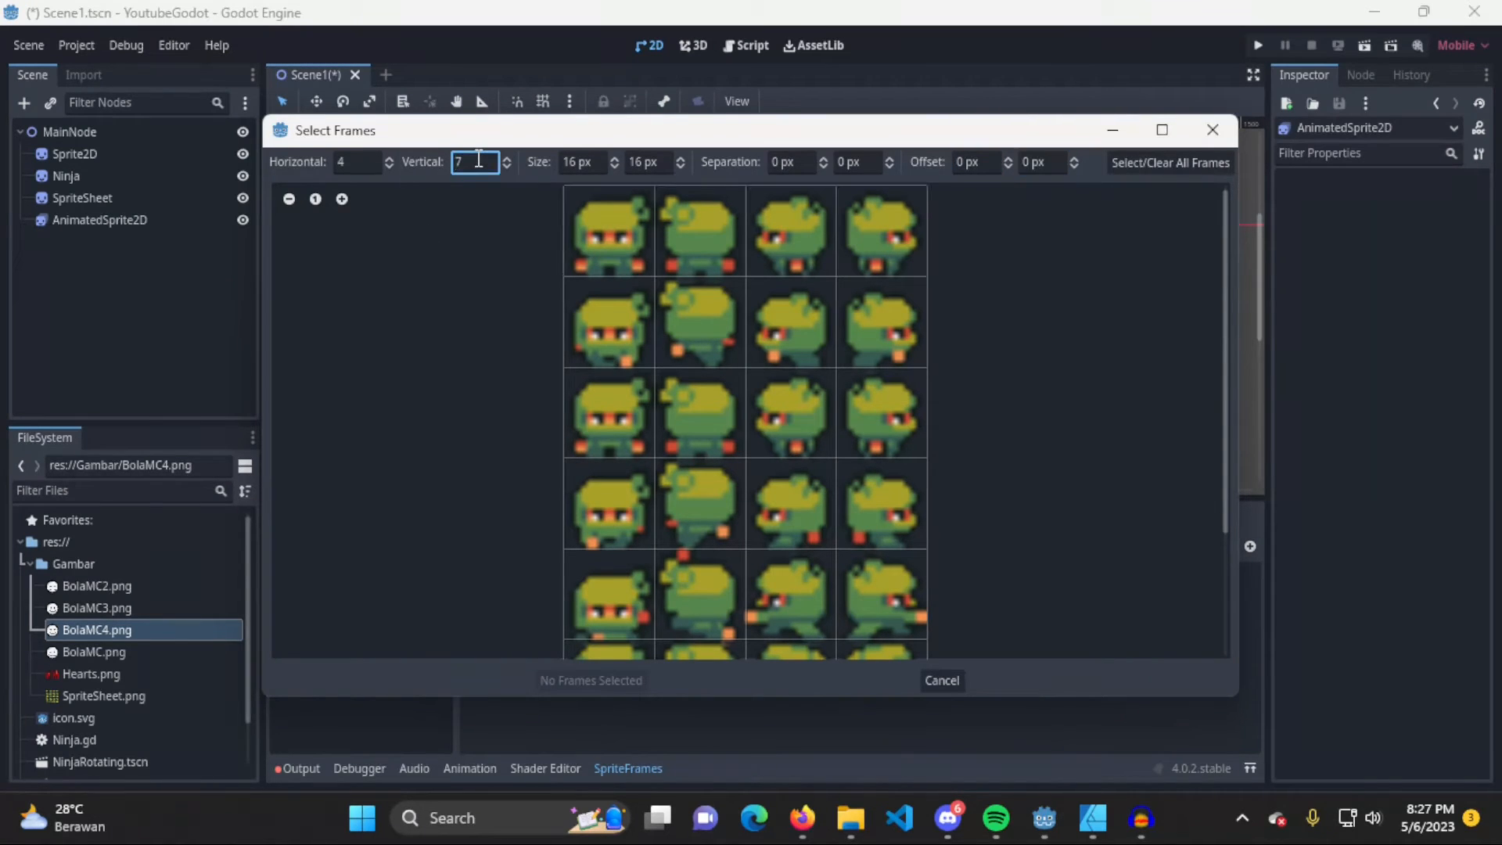
Try selecting all twelve frames in the first three rows of the sprite sheet grid
{"action": "left_click", "coordinate": [644, 249]}
{"action": "left_click", "coordinate": [688, 249]}
{"action": "left_click", "coordinate": [825, 246]}
{"action": "left_click", "coordinate": [911, 259]}
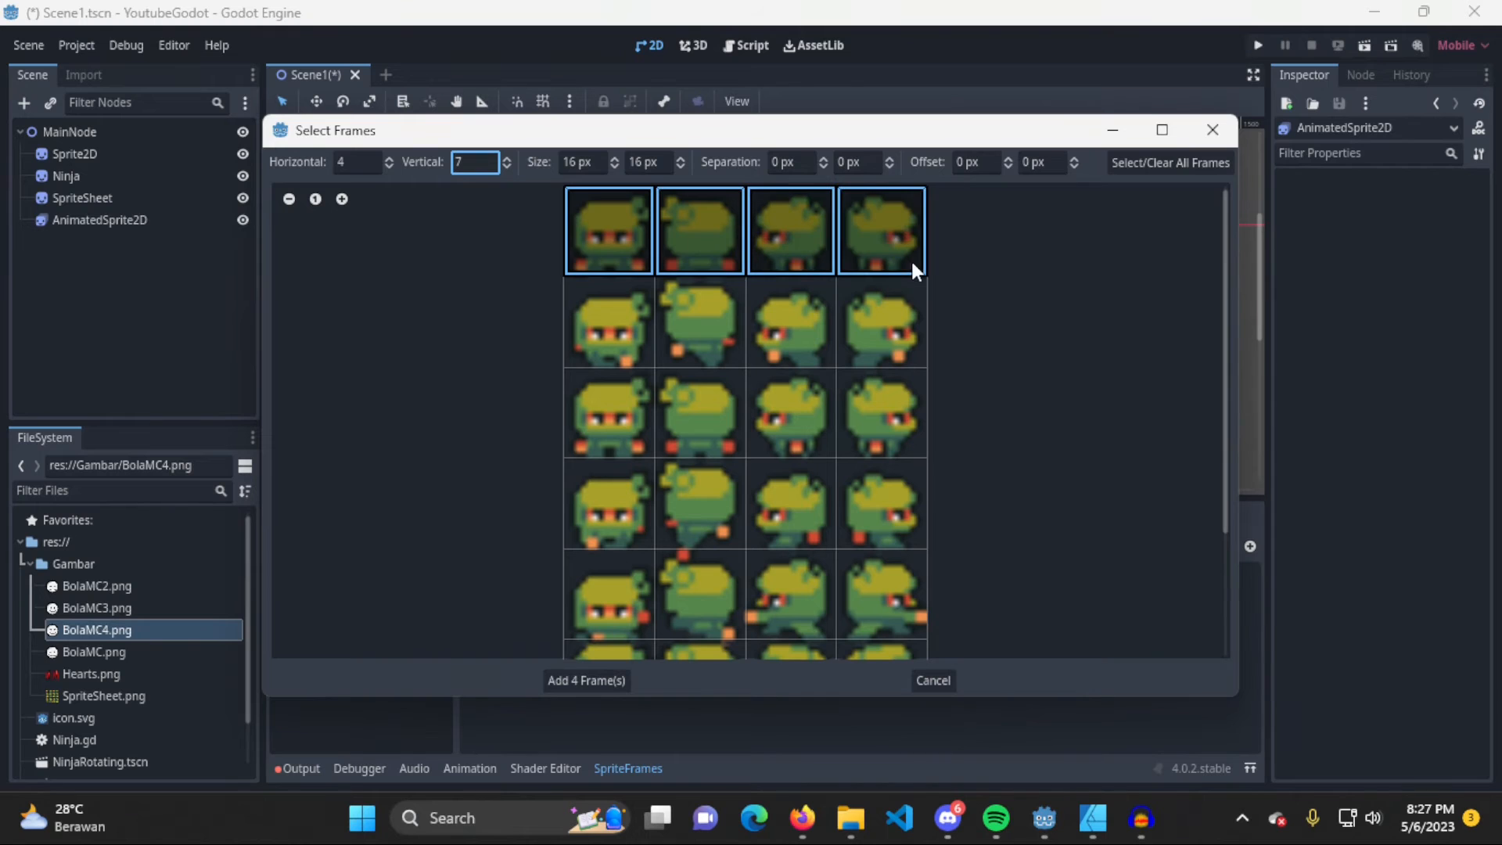
{"action": "left_click", "coordinate": [899, 351]}
{"action": "left_click", "coordinate": [696, 336]}
{"action": "left_click", "coordinate": [628, 351]}
{"action": "left_click", "coordinate": [692, 410]}
{"action": "left_click", "coordinate": [809, 356]}
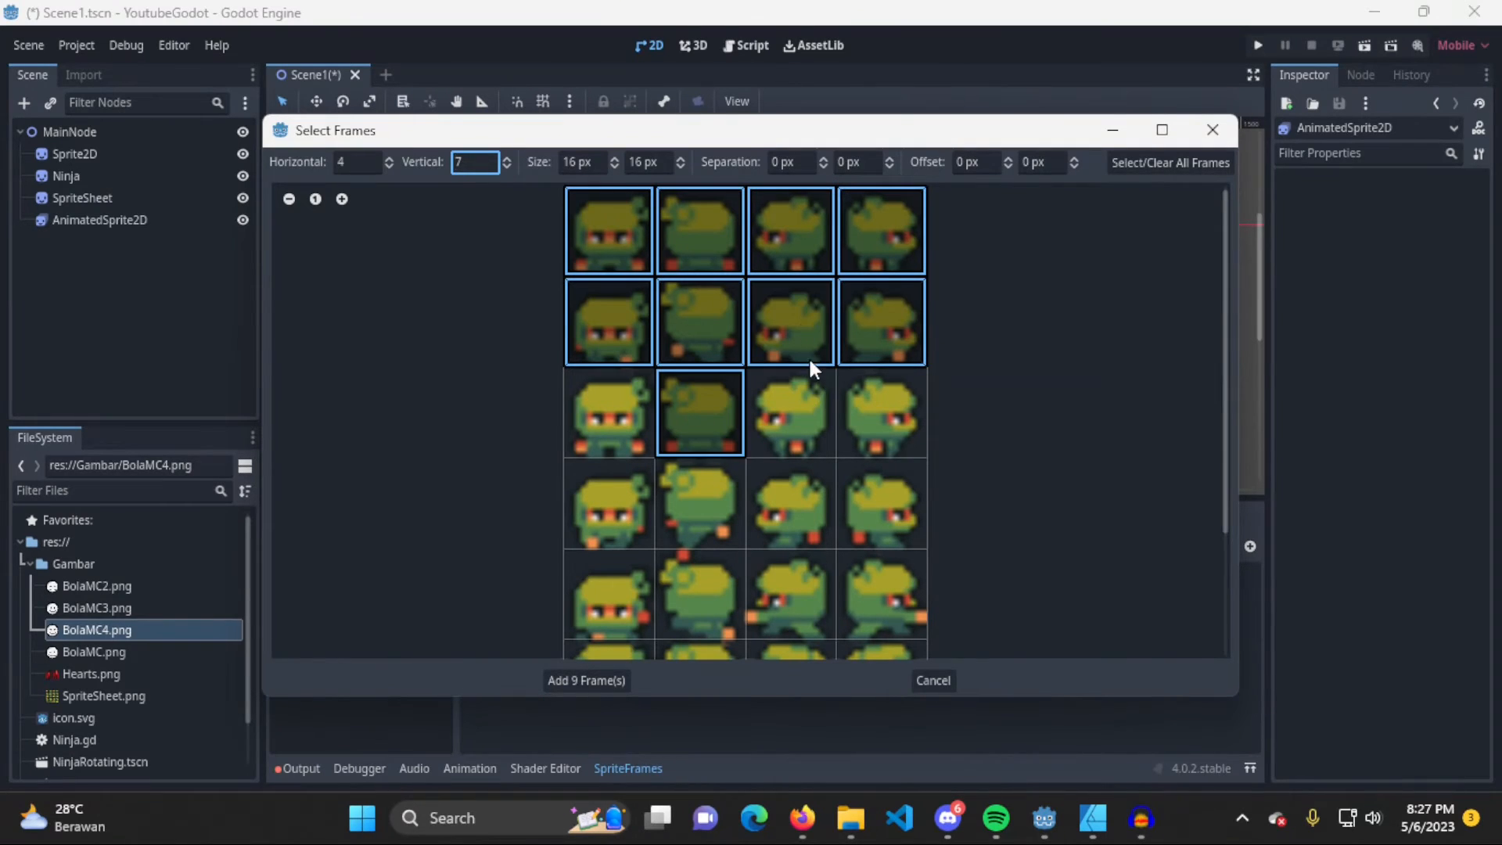
{"action": "left_click", "coordinate": [799, 403]}
{"action": "left_click", "coordinate": [884, 424]}
{"action": "left_click", "coordinate": [633, 427]}
Deselect the frames in the first three rows, except the third frame of the second row
{"action": "left_click", "coordinate": [876, 235]}
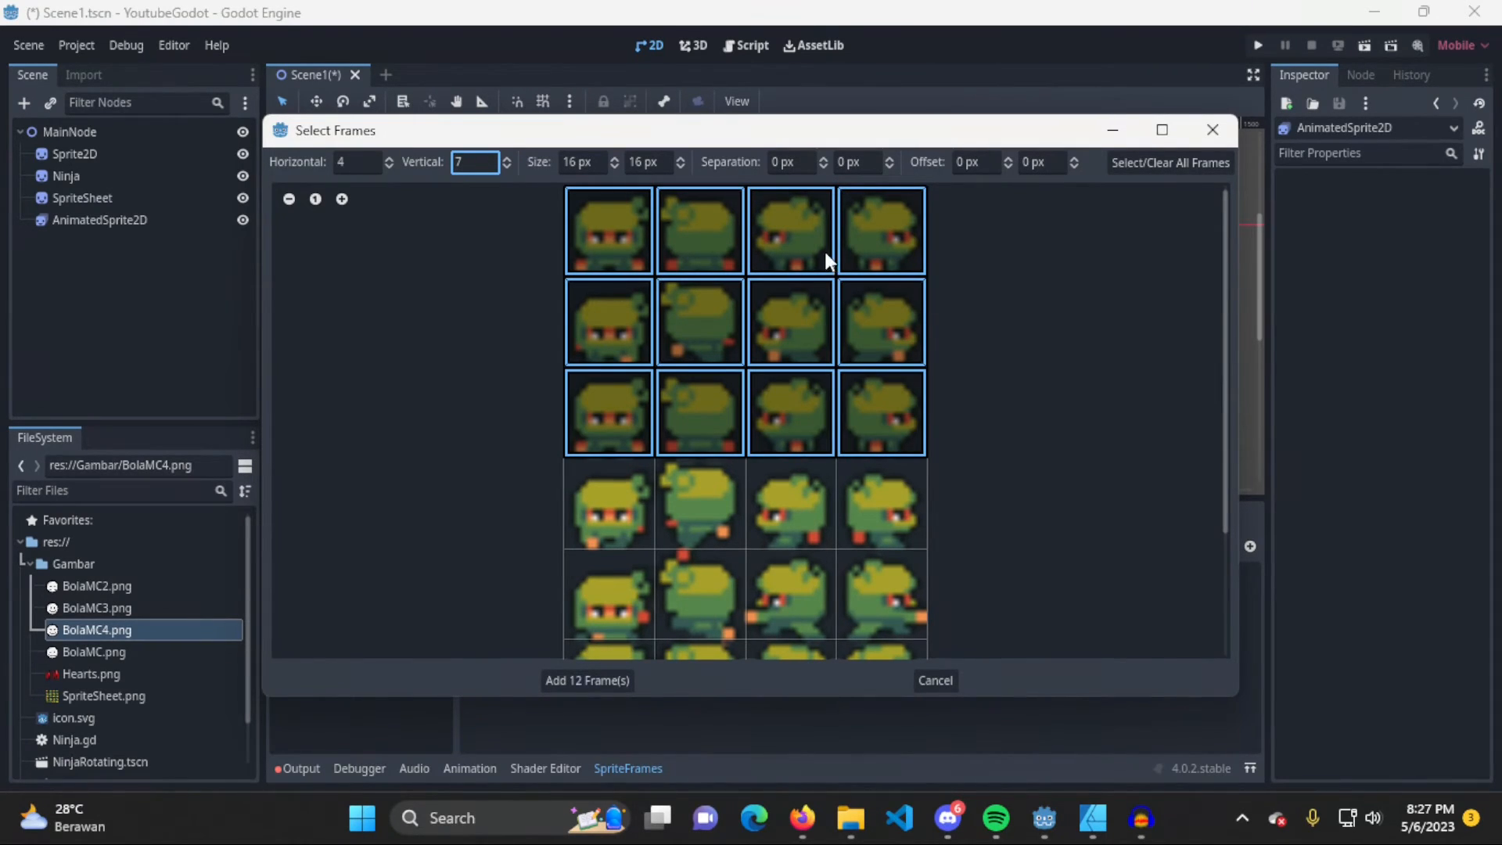
{"action": "left_click", "coordinate": [825, 252]}
{"action": "left_click", "coordinate": [618, 252]}
{"action": "left_click", "coordinate": [696, 243]}
{"action": "left_click", "coordinate": [870, 338]}
{"action": "left_click", "coordinate": [697, 328]}
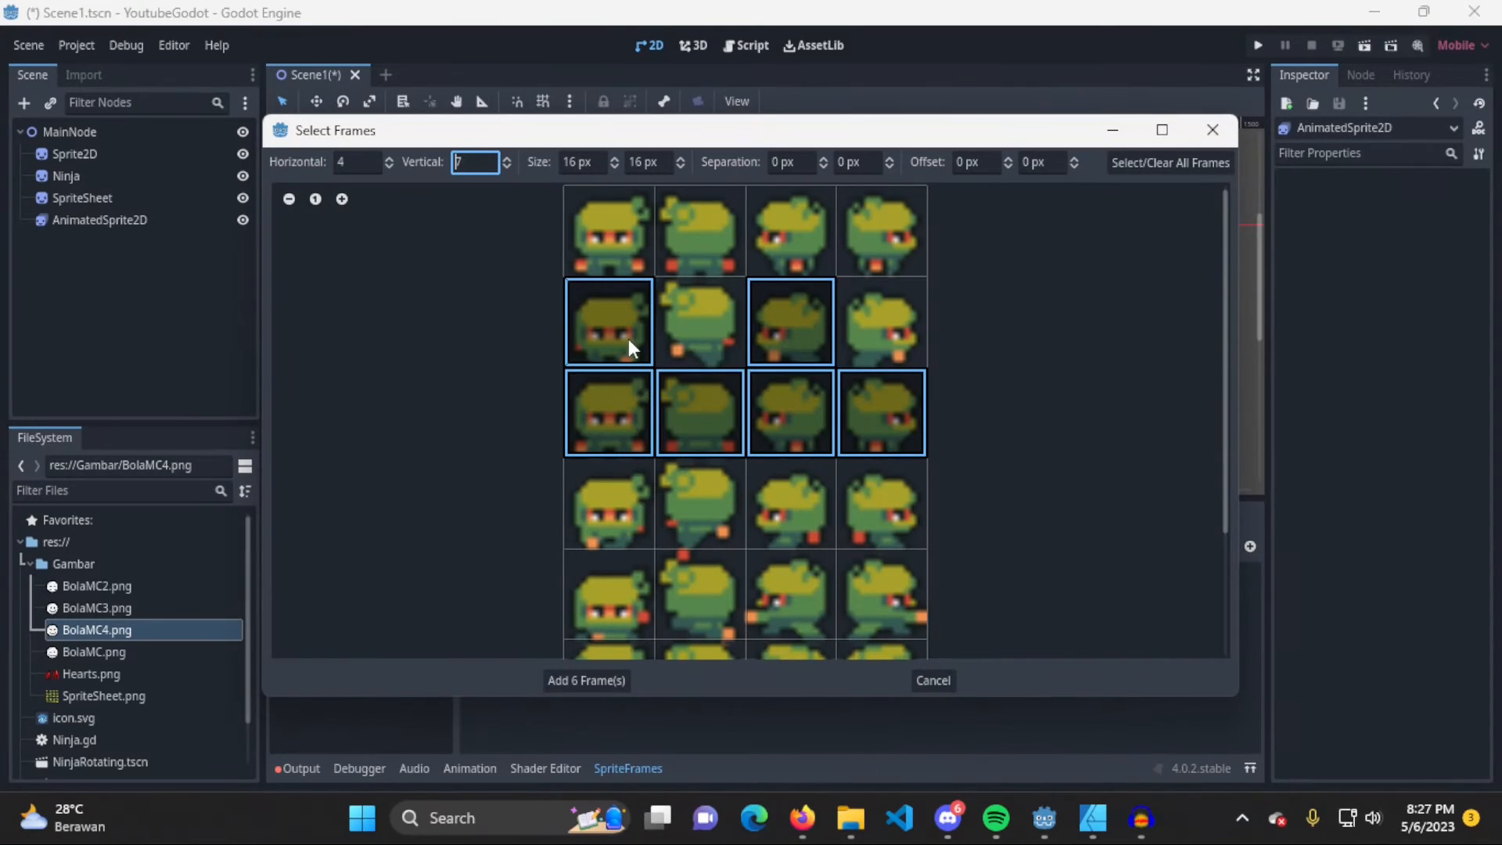
{"action": "left_click", "coordinate": [628, 340]}
{"action": "left_click", "coordinate": [701, 419]}
{"action": "left_click", "coordinate": [790, 414]}
{"action": "left_click", "coordinate": [900, 420]}
{"action": "left_click", "coordinate": [580, 430]}
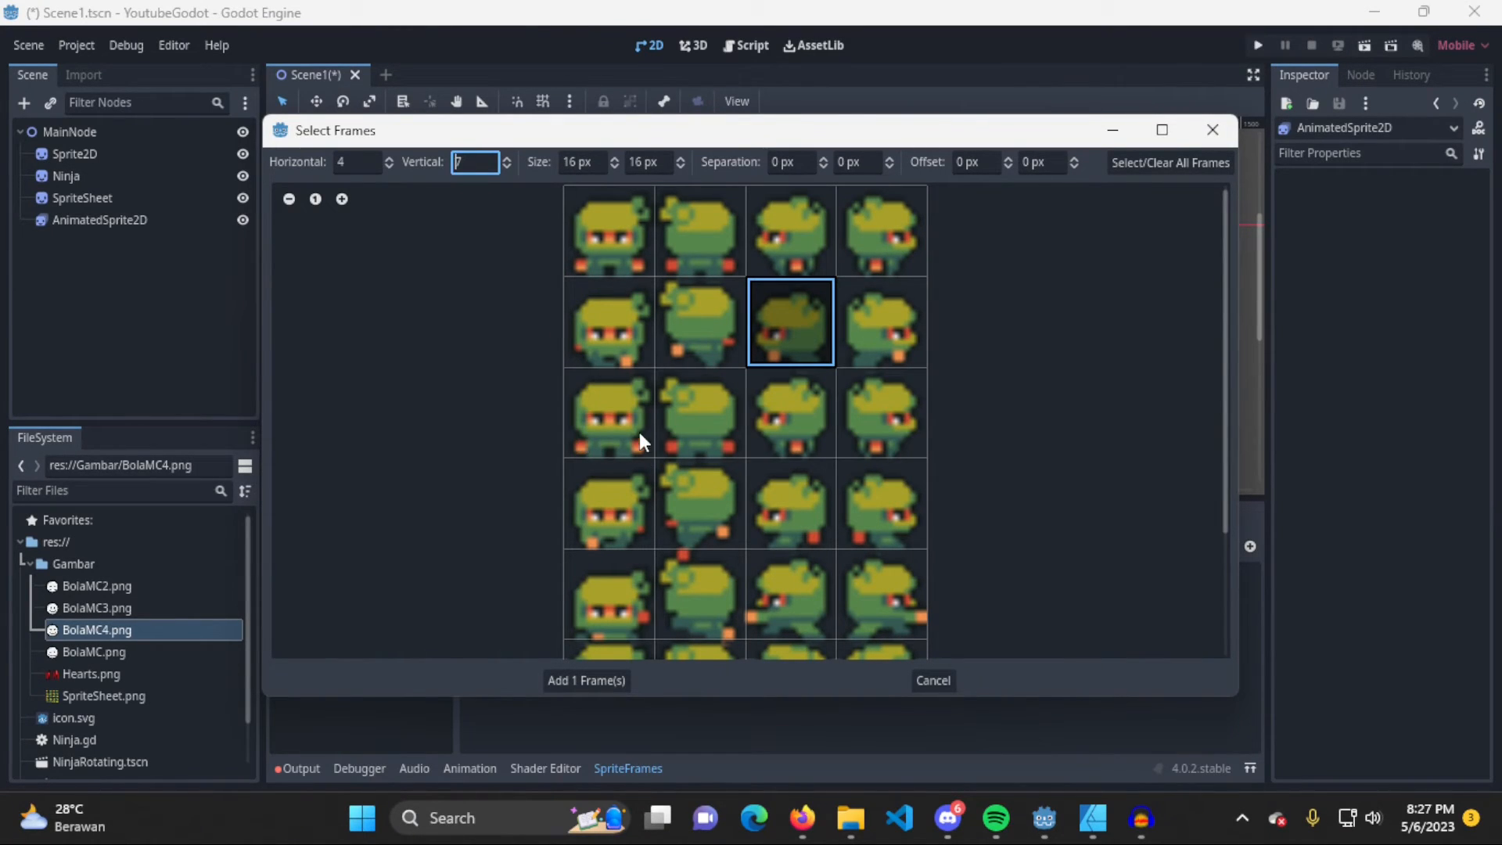
Try changing the selection to only the first four frames of the first column
{"action": "left_click", "coordinate": [618, 252]}
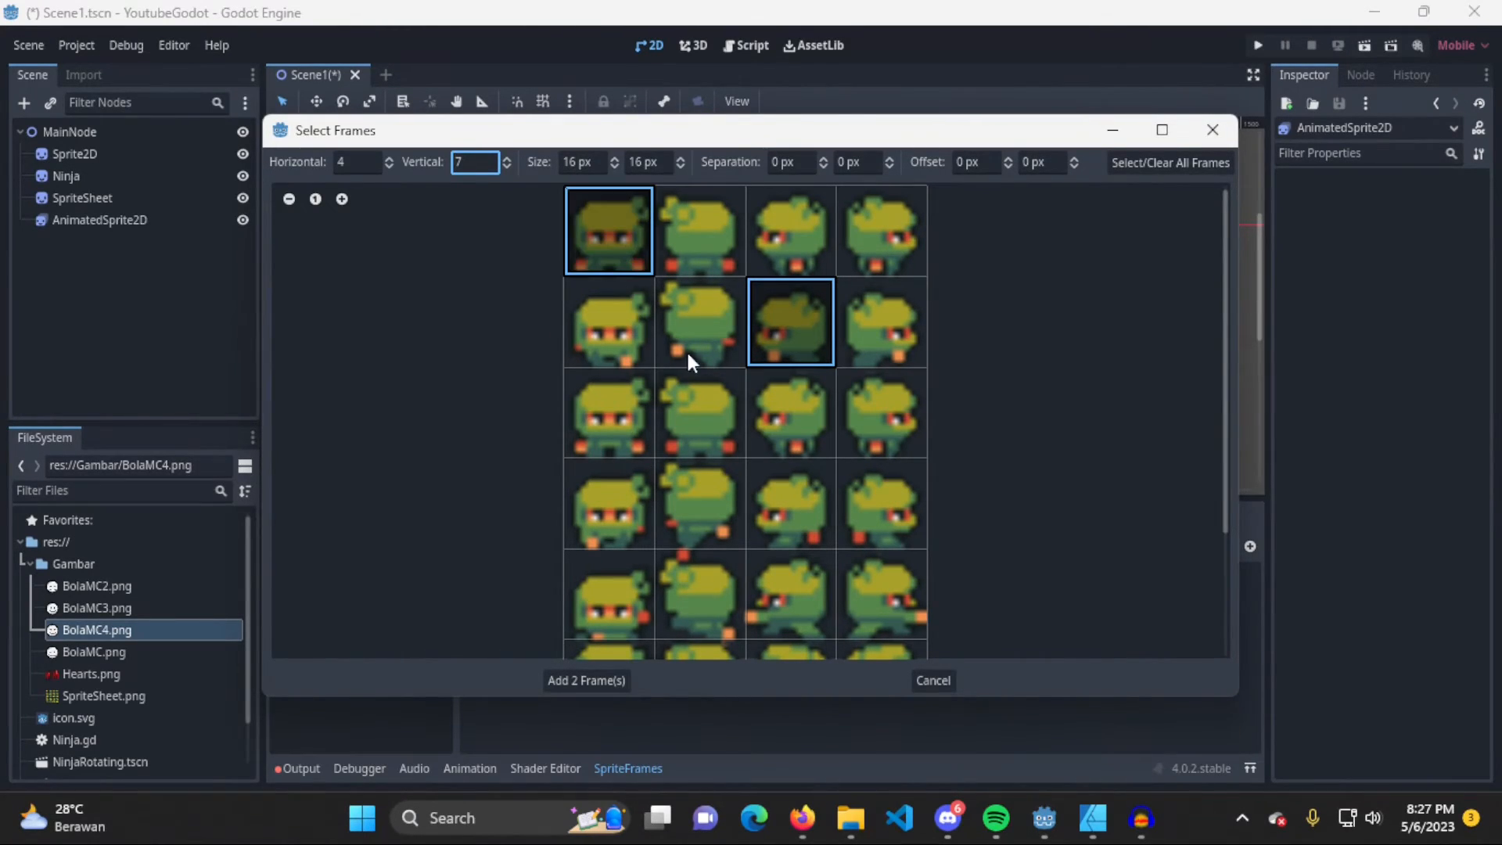
{"action": "left_click", "coordinate": [791, 327]}
{"action": "left_click", "coordinate": [591, 340]}
{"action": "left_click", "coordinate": [636, 428]}
{"action": "left_click", "coordinate": [624, 512]}
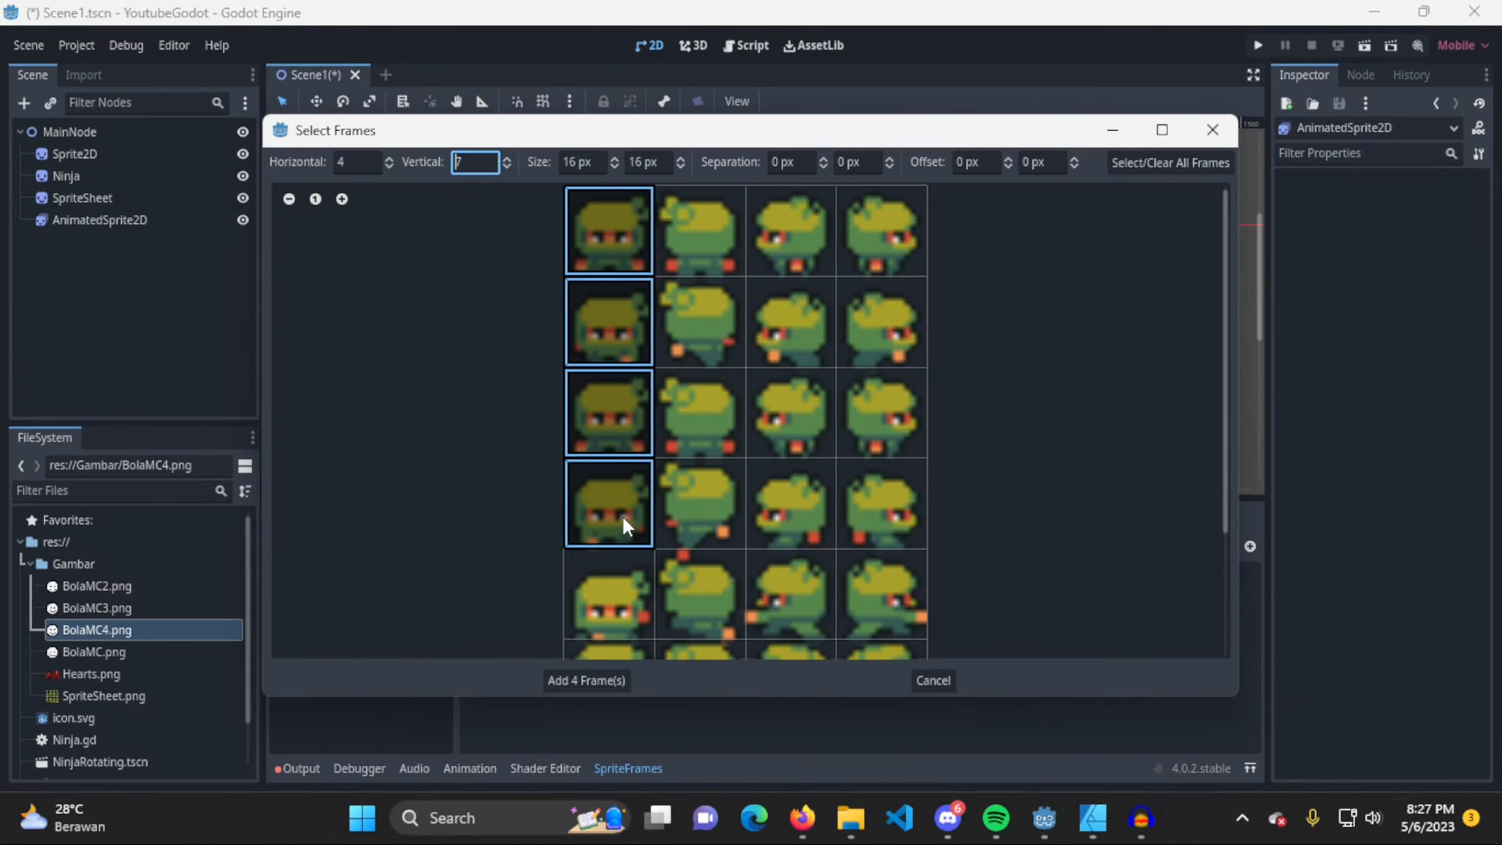
{"action": "scroll", "coordinate": [721, 497], "scroll_direction": "down", "scroll_amount": 3}
{"action": "scroll", "coordinate": [716, 497], "scroll_direction": "up", "scroll_amount": 3}
Clear the whole frame selection, then add the first four frames of the first column to the default animation
{"action": "left_click", "coordinate": [1167, 162]}
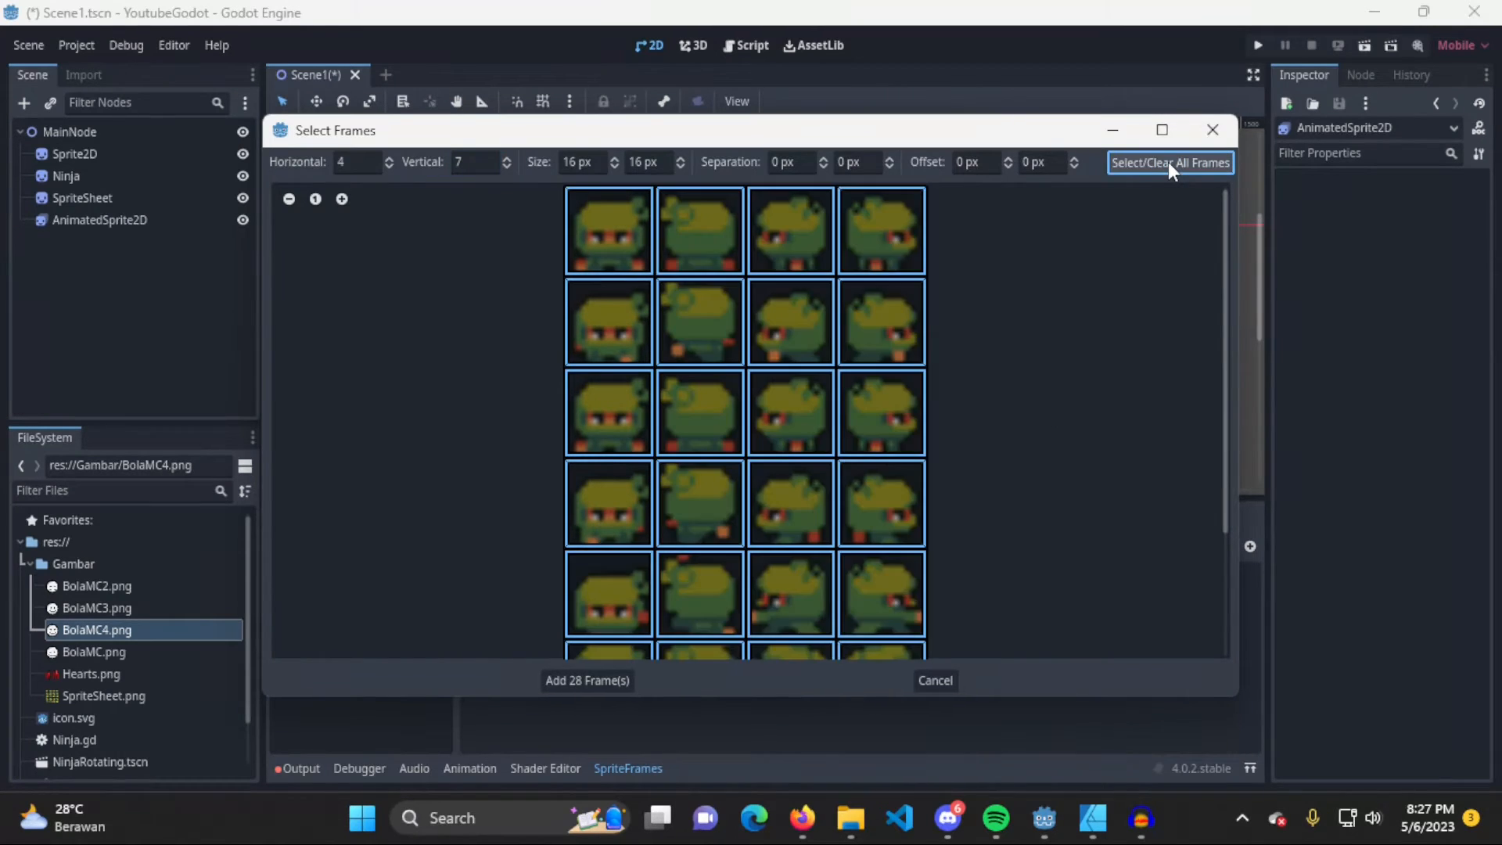
{"action": "left_click", "coordinate": [1168, 162]}
{"action": "left_click", "coordinate": [581, 270]}
{"action": "left_click_drag", "start_coordinate": [585, 335], "coordinate": [623, 426]}
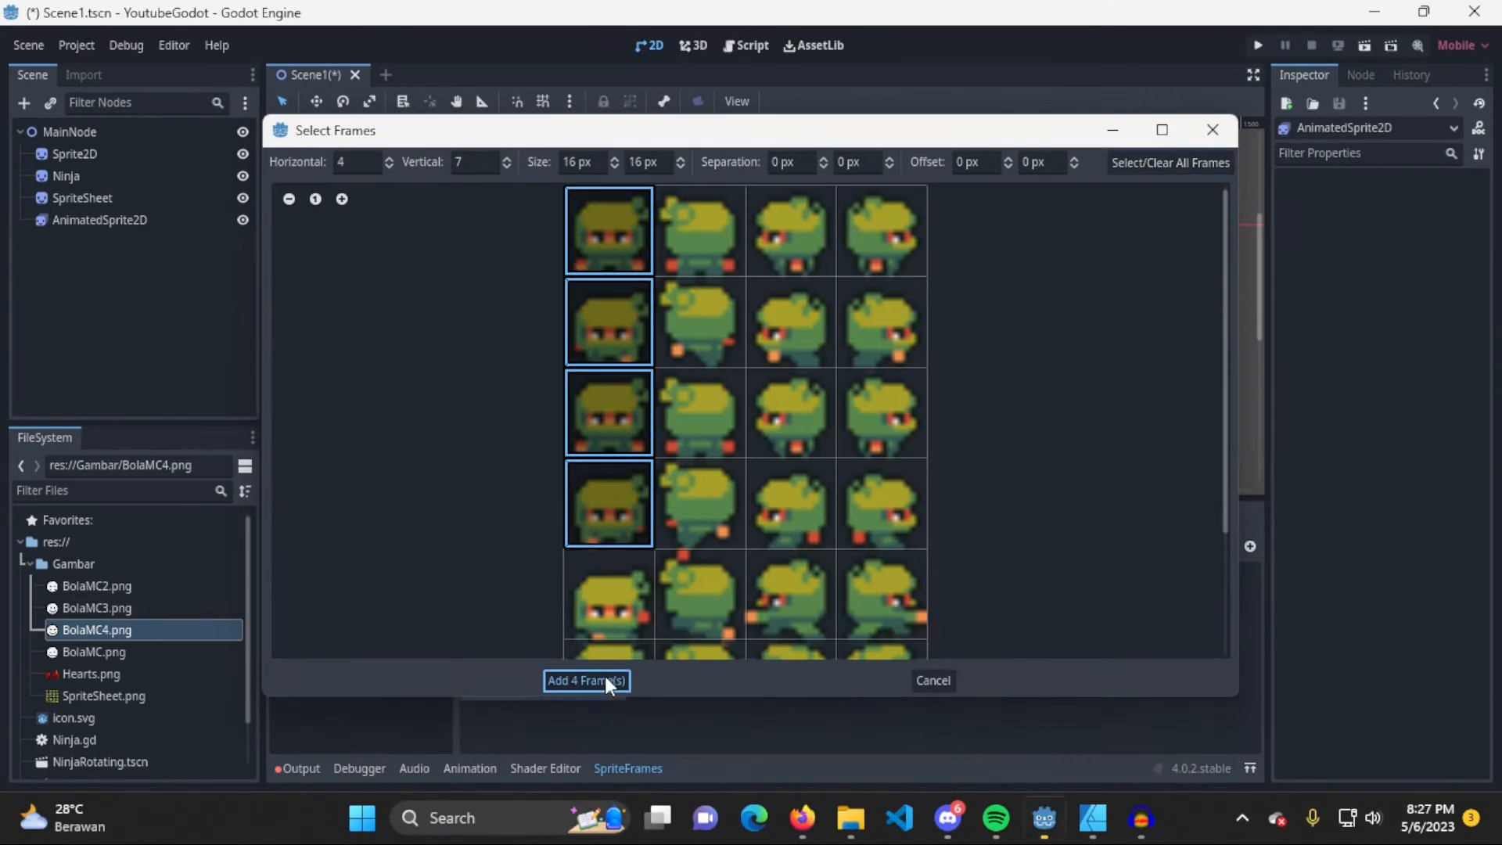
{"action": "left_click", "coordinate": [604, 678]}
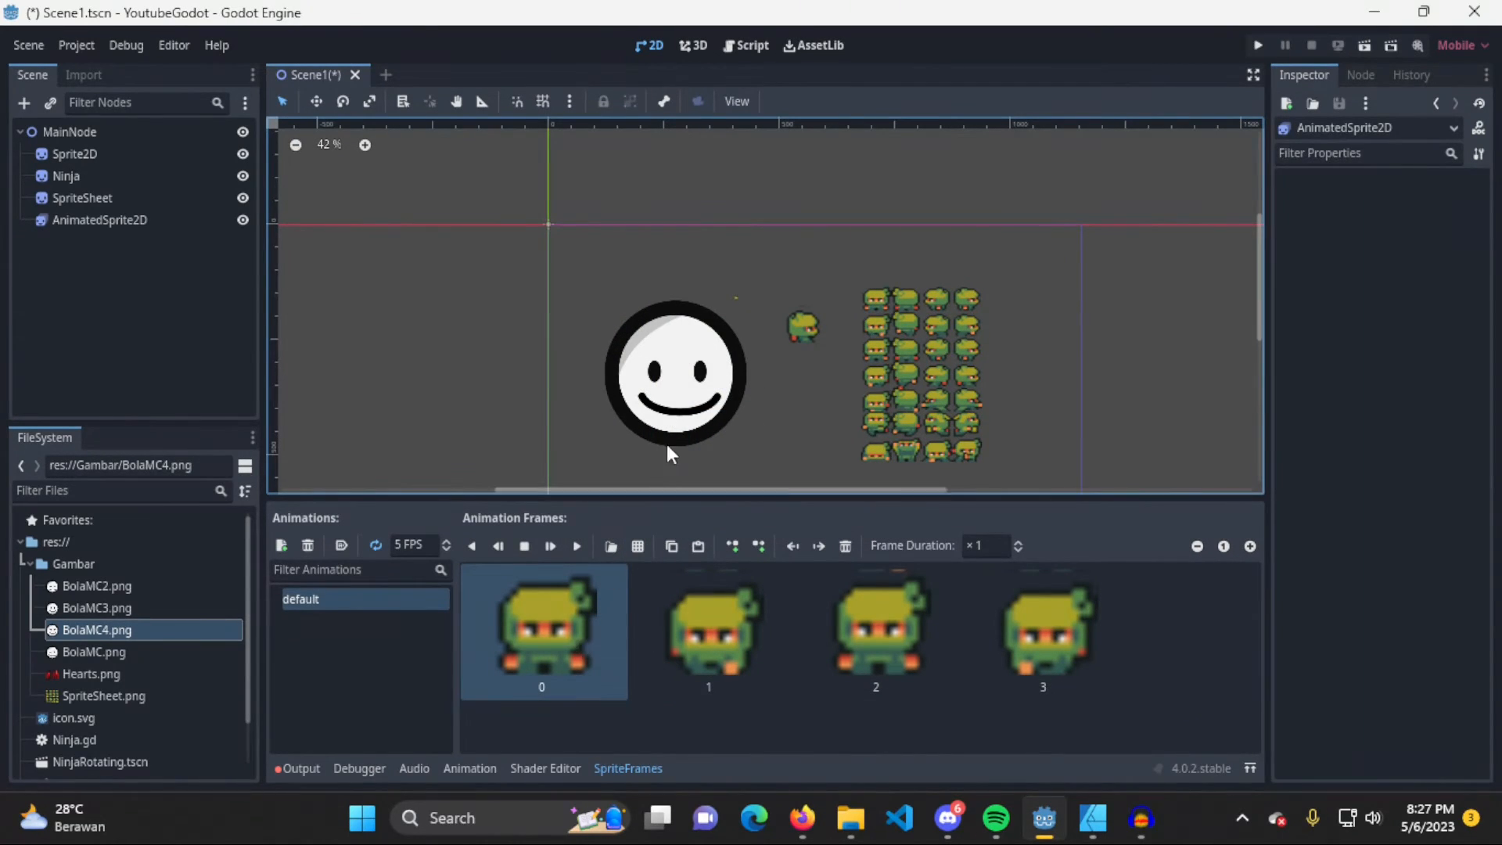
Select the AnimatedSprite2D node and set its linked scale to 4.543 in x and 5 in y
{"action": "double_click", "coordinate": [142, 218]}
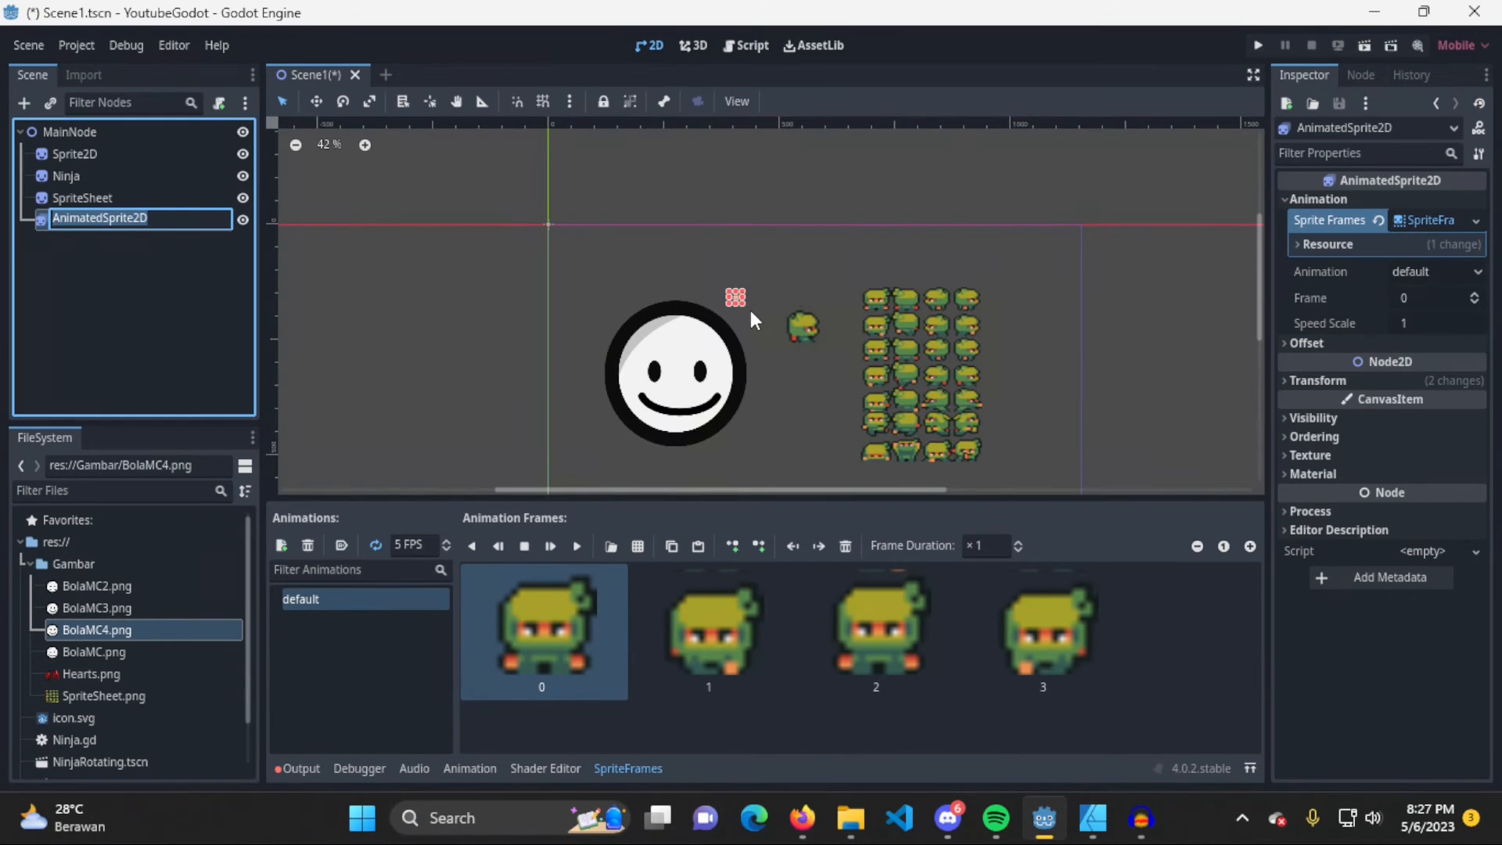
{"action": "scroll", "coordinate": [751, 312], "scroll_direction": "up", "scroll_amount": 1}
{"action": "key", "text": "Return"}
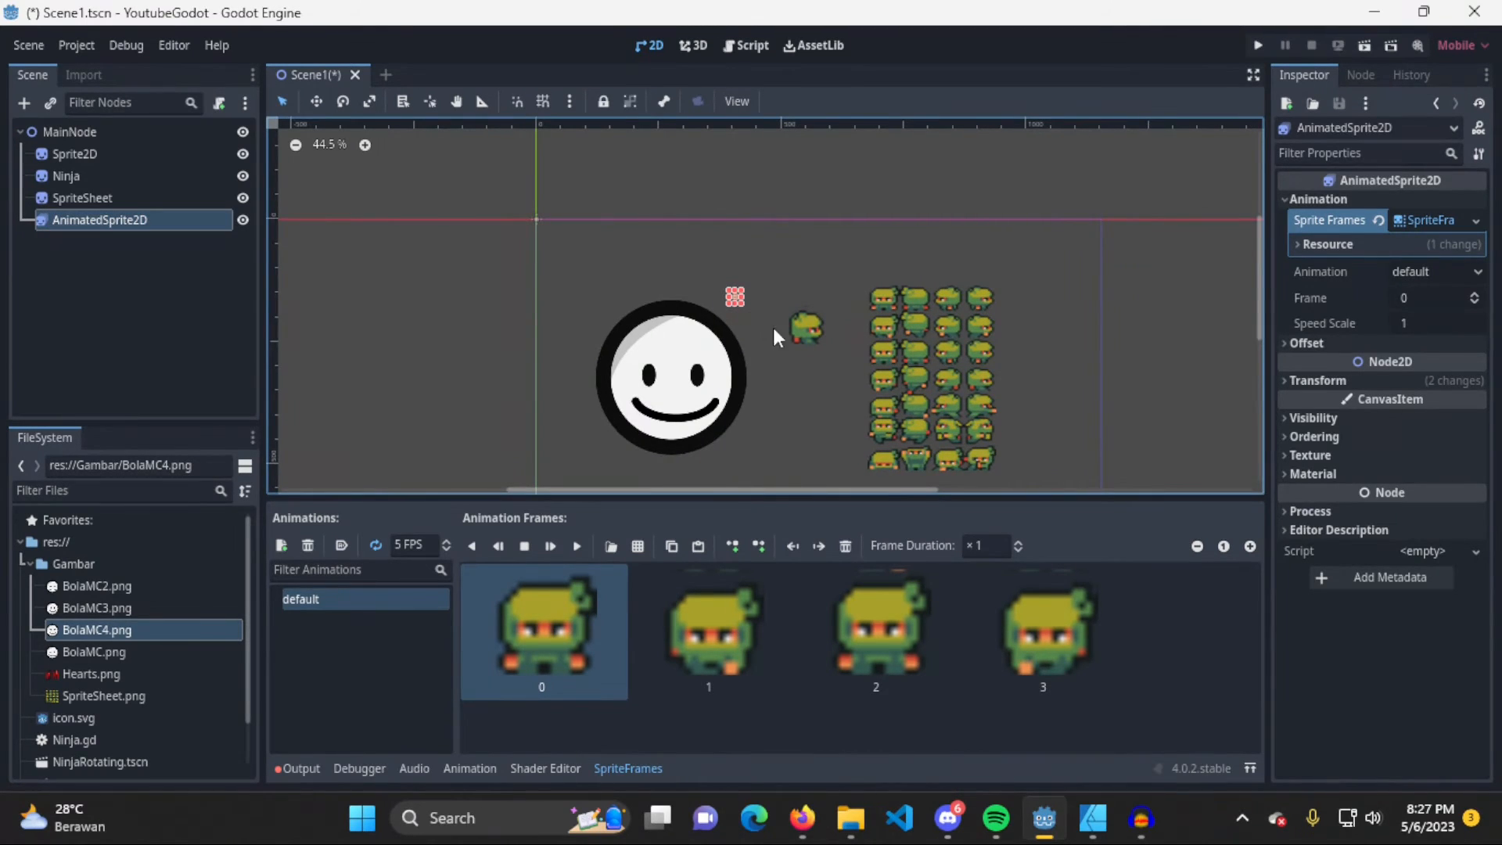
{"action": "left_click", "coordinate": [1322, 381]}
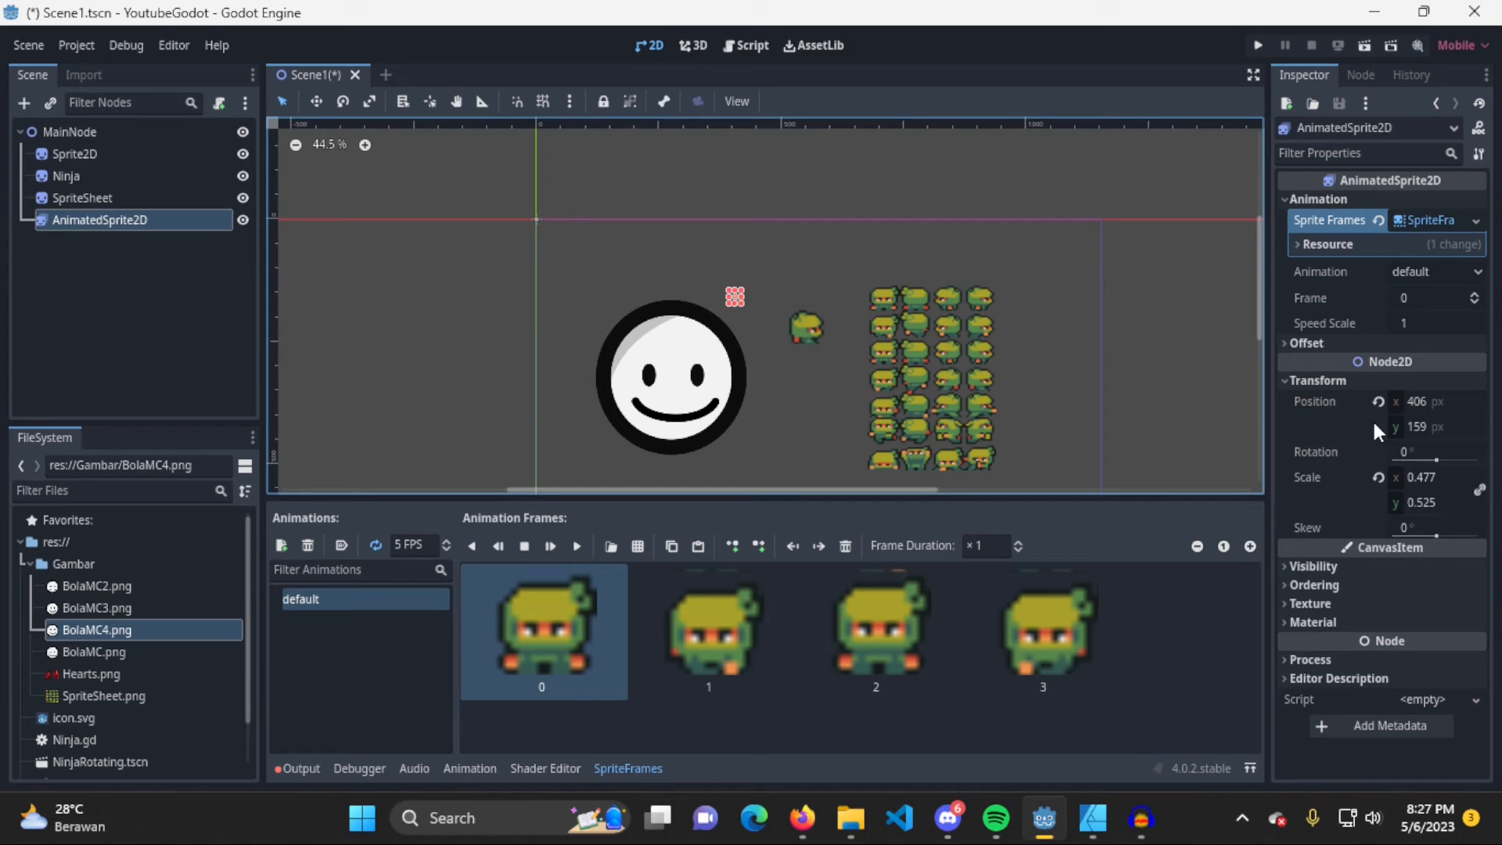
{"action": "left_click", "coordinate": [1451, 479]}
{"action": "type", "text": "2"}
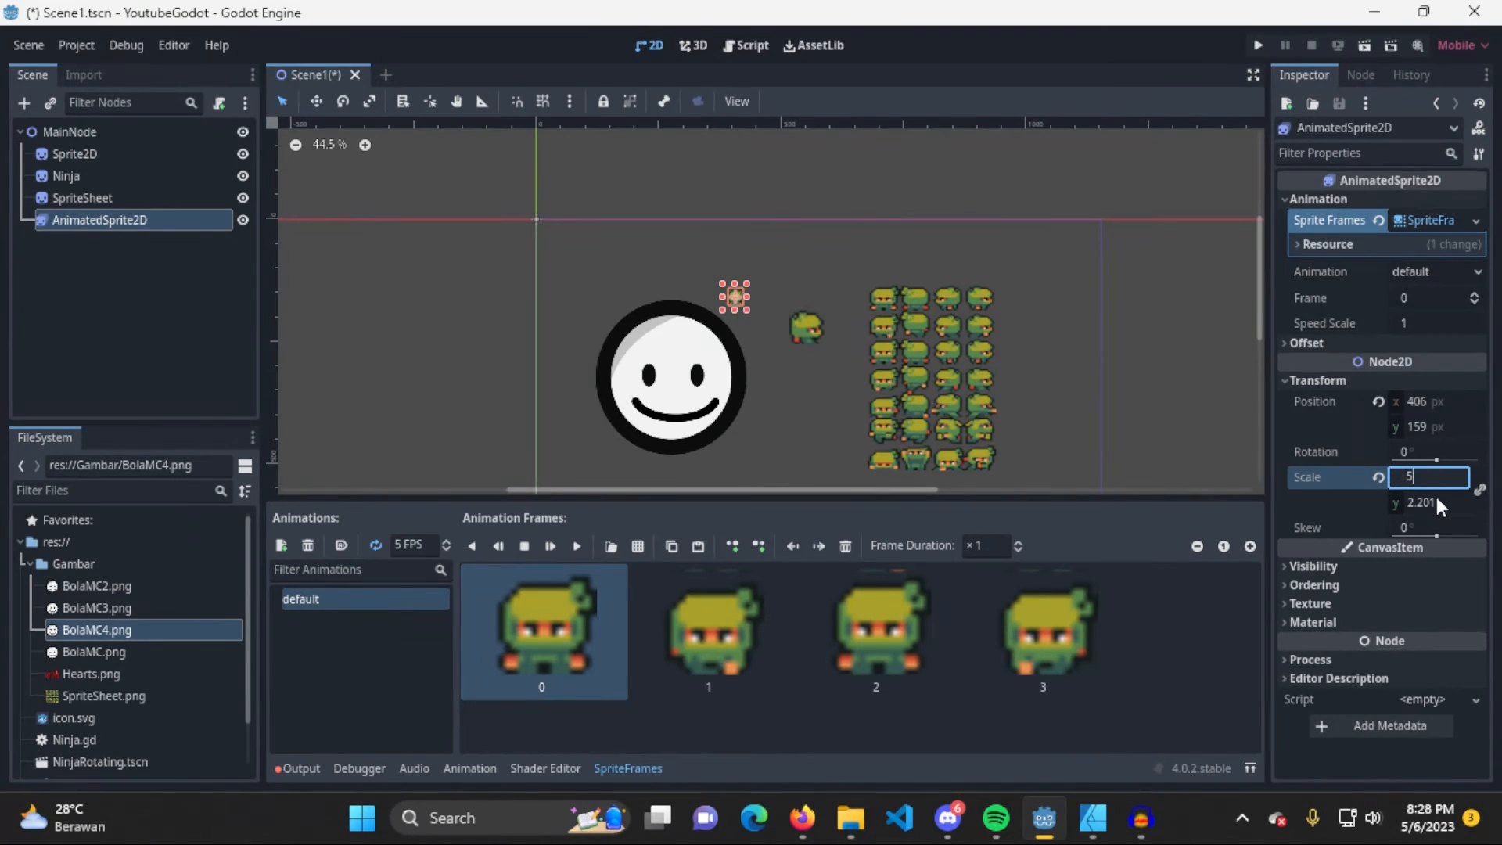
{"action": "key", "text": "Return"}
Move the AnimatedSprite2D node to about (477, 224) beside the smiley, and shift the Ninja sprite slightly further right
{"action": "left_click", "coordinate": [971, 297]}
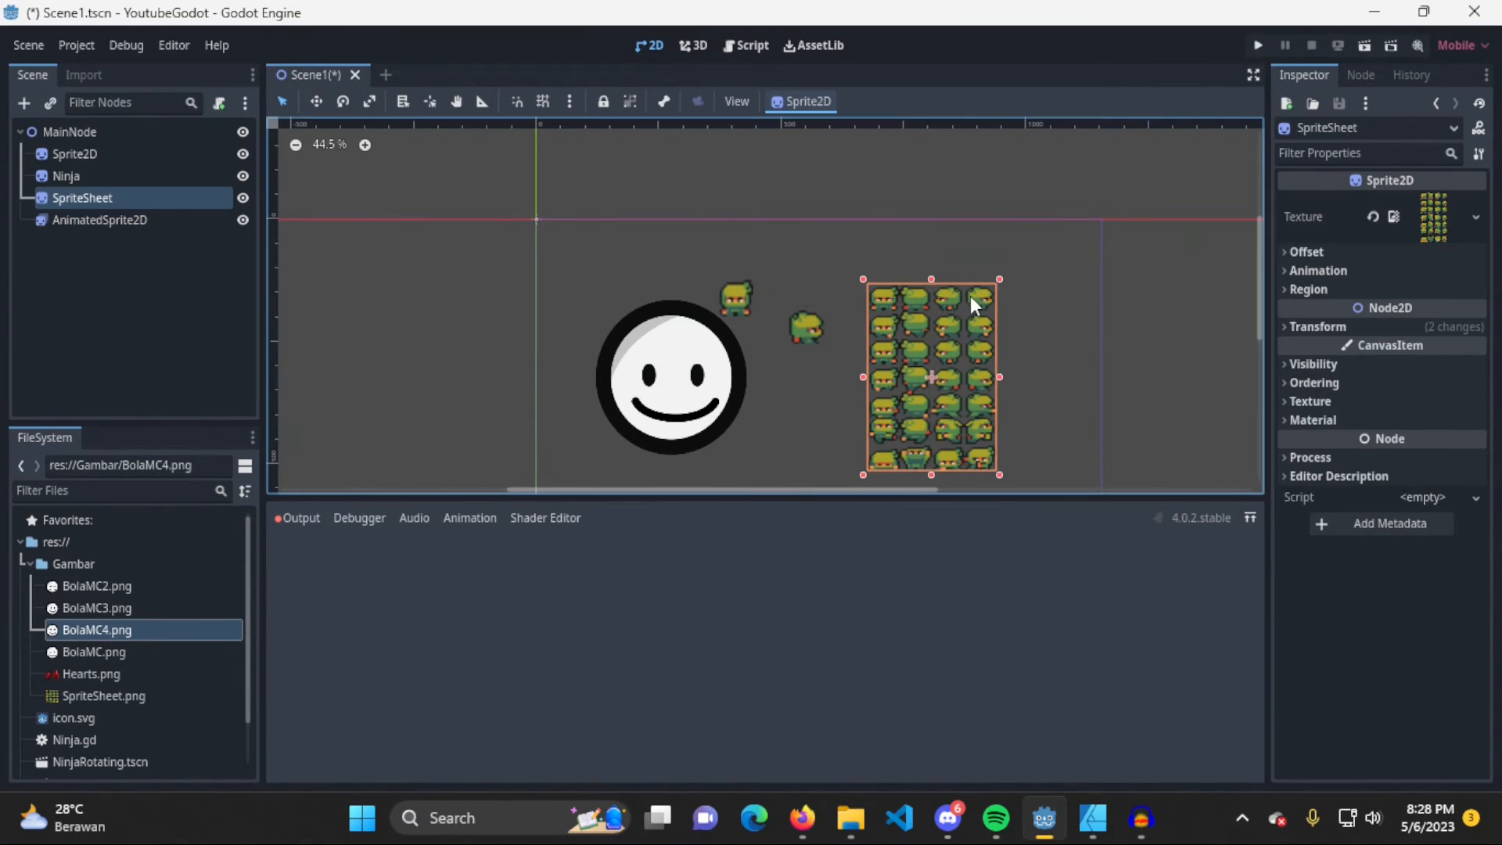
{"action": "left_click", "coordinate": [727, 297]}
{"action": "scroll", "coordinate": [751, 308], "scroll_direction": "up", "scroll_amount": 5}
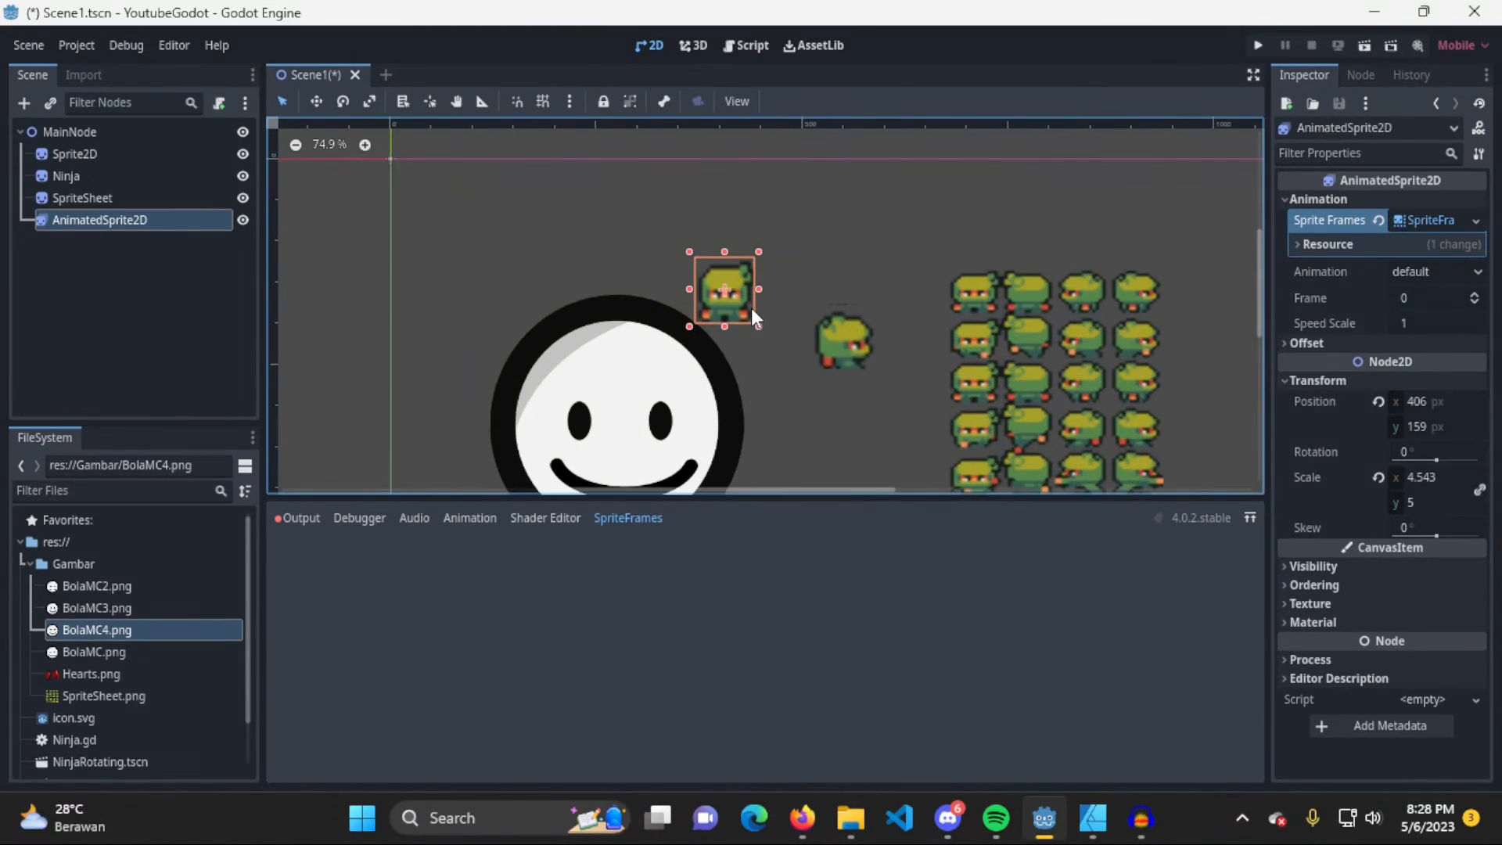
{"action": "scroll", "coordinate": [751, 315], "scroll_direction": "up", "scroll_amount": 1}
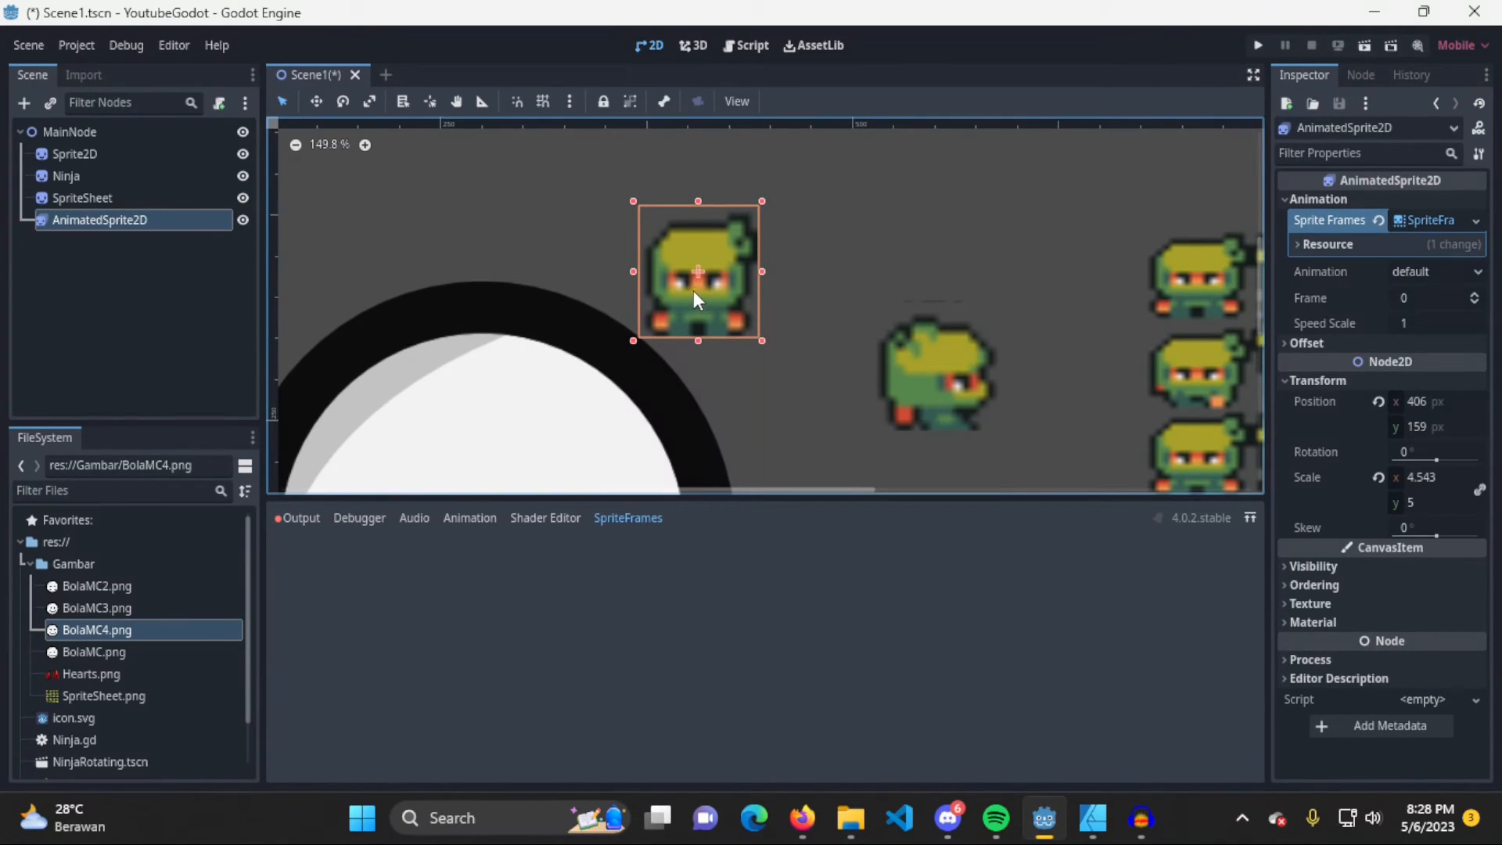
{"action": "left_click_drag", "start_coordinate": [711, 275], "coordinate": [827, 385]}
{"action": "left_click_drag", "start_coordinate": [939, 376], "coordinate": [994, 379]}
{"action": "left_click", "coordinate": [832, 382]}
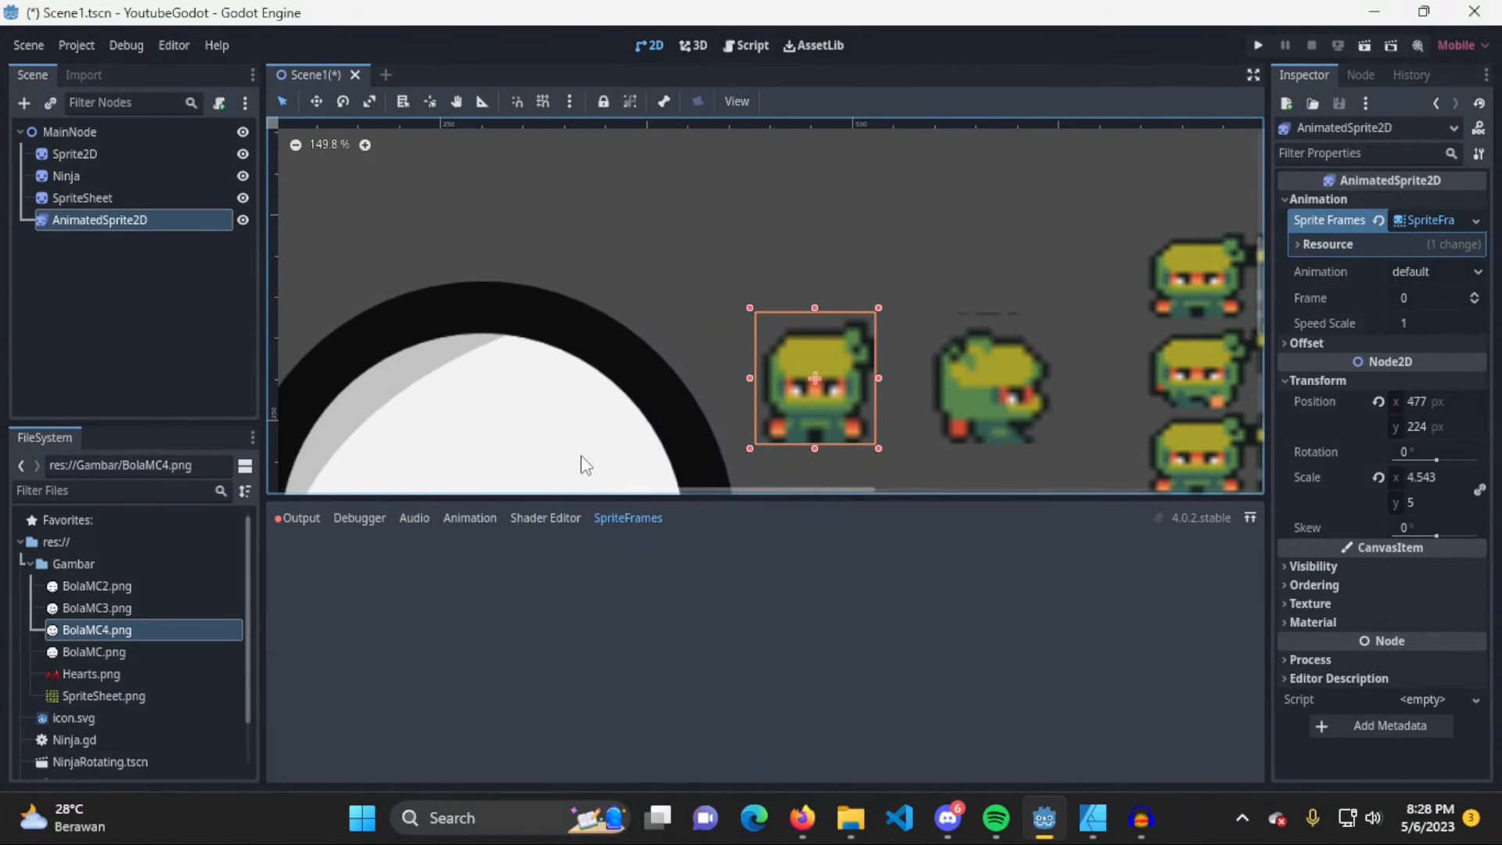
Reopen the node's SpriteFrames editor and look through frames 0 to 3 of the default animation
{"action": "left_click", "coordinate": [1431, 219]}
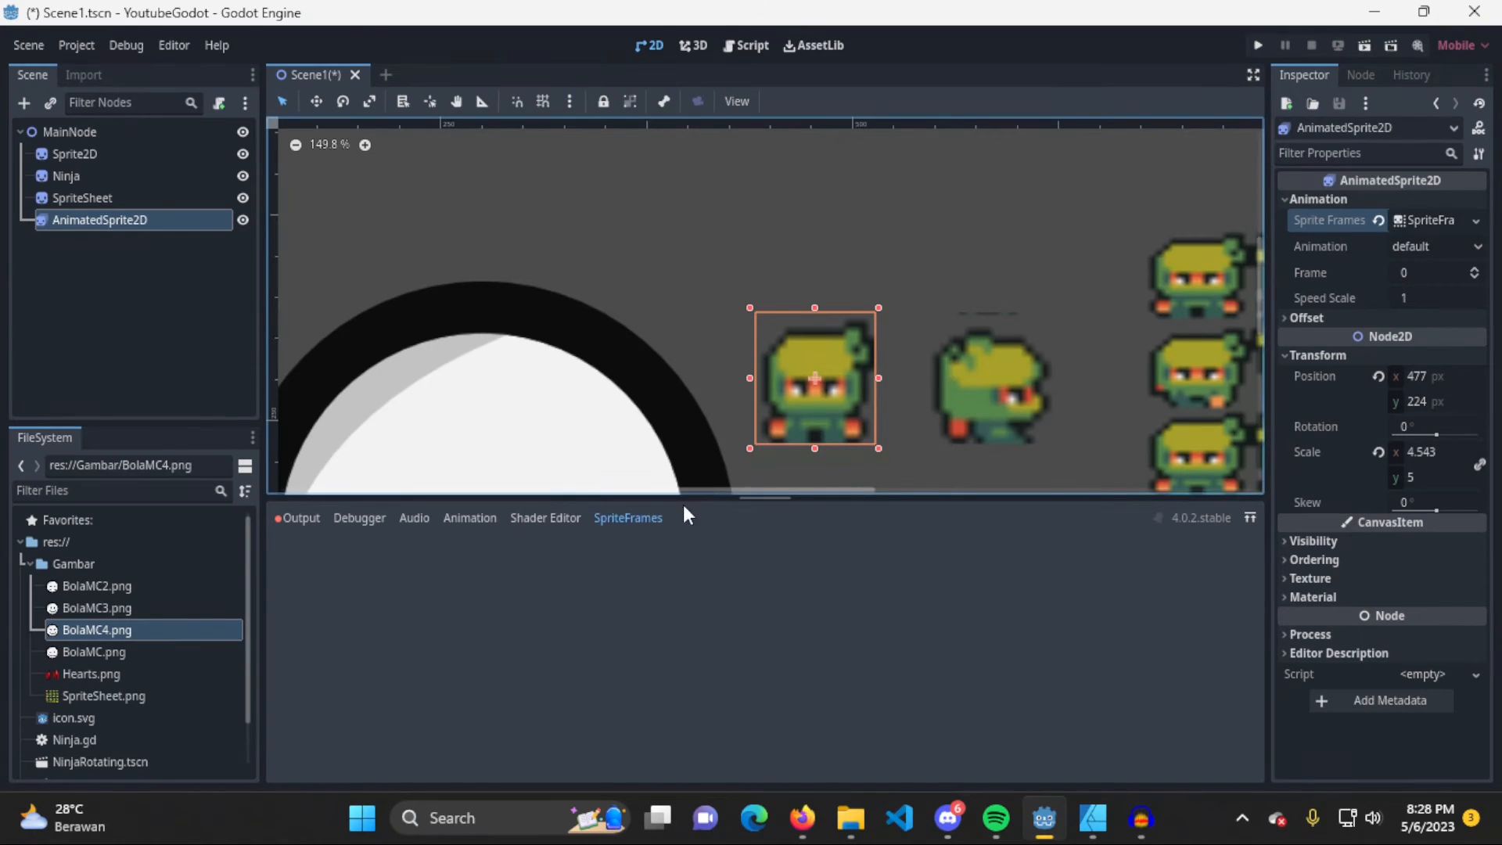
{"action": "left_click", "coordinate": [545, 518]}
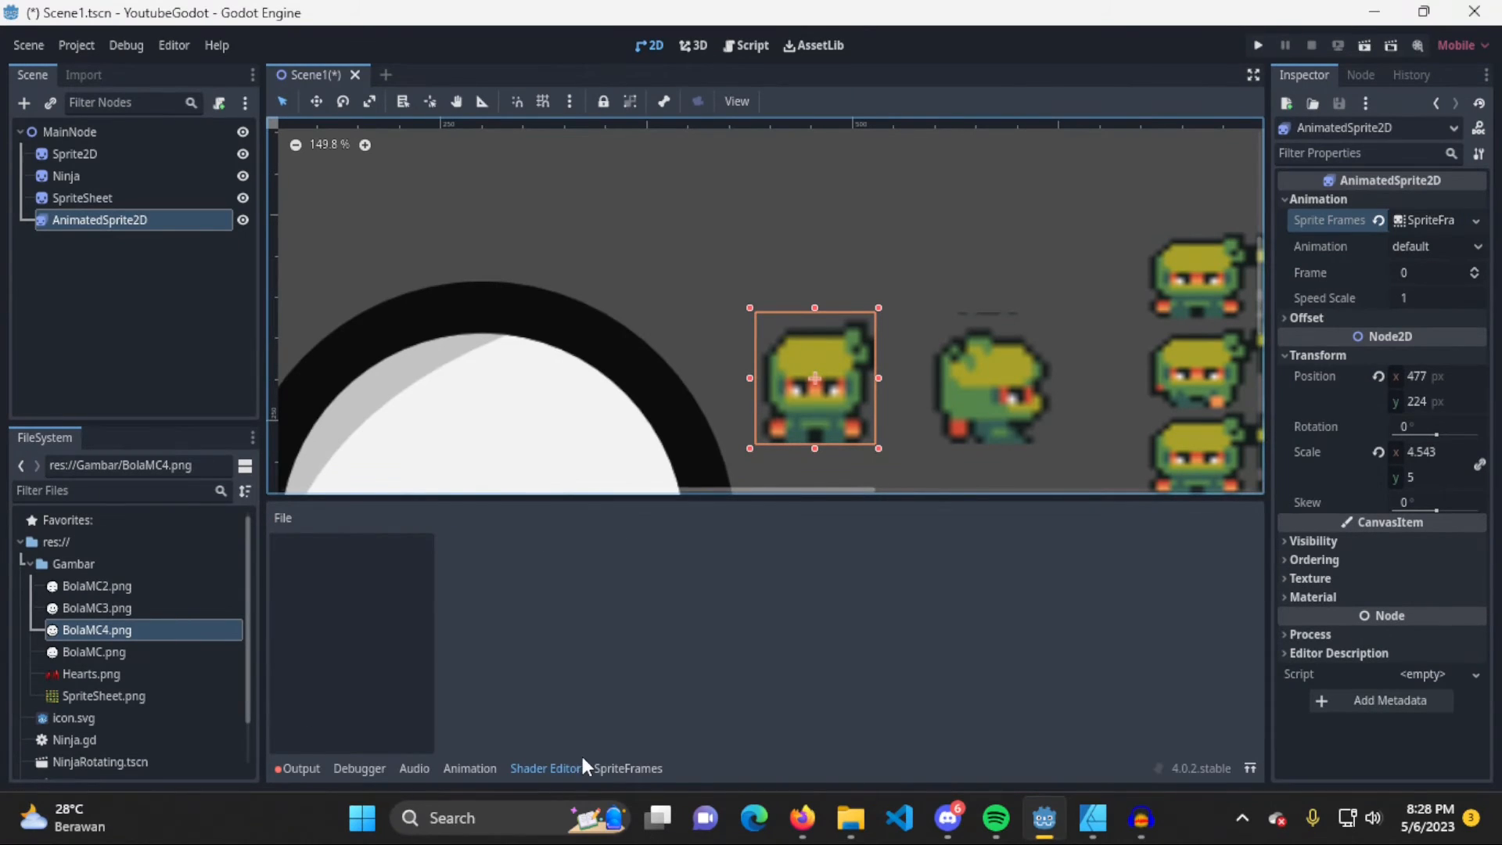
{"action": "left_click", "coordinate": [627, 768]}
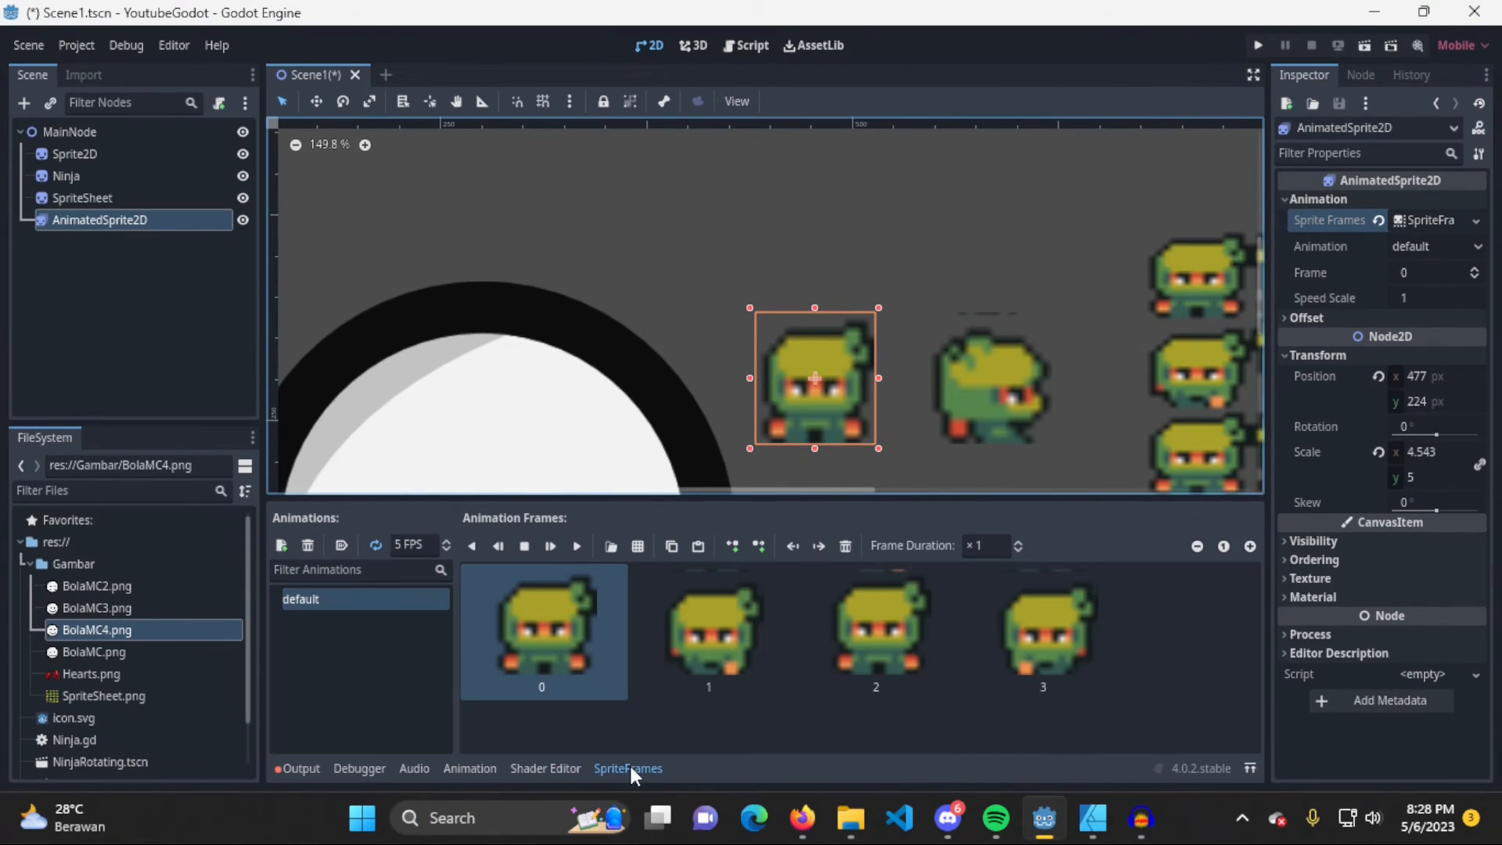
{"action": "left_click", "coordinate": [731, 637]}
{"action": "left_click", "coordinate": [876, 633]}
{"action": "left_click", "coordinate": [1065, 632]}
{"action": "left_click", "coordinate": [923, 658]}
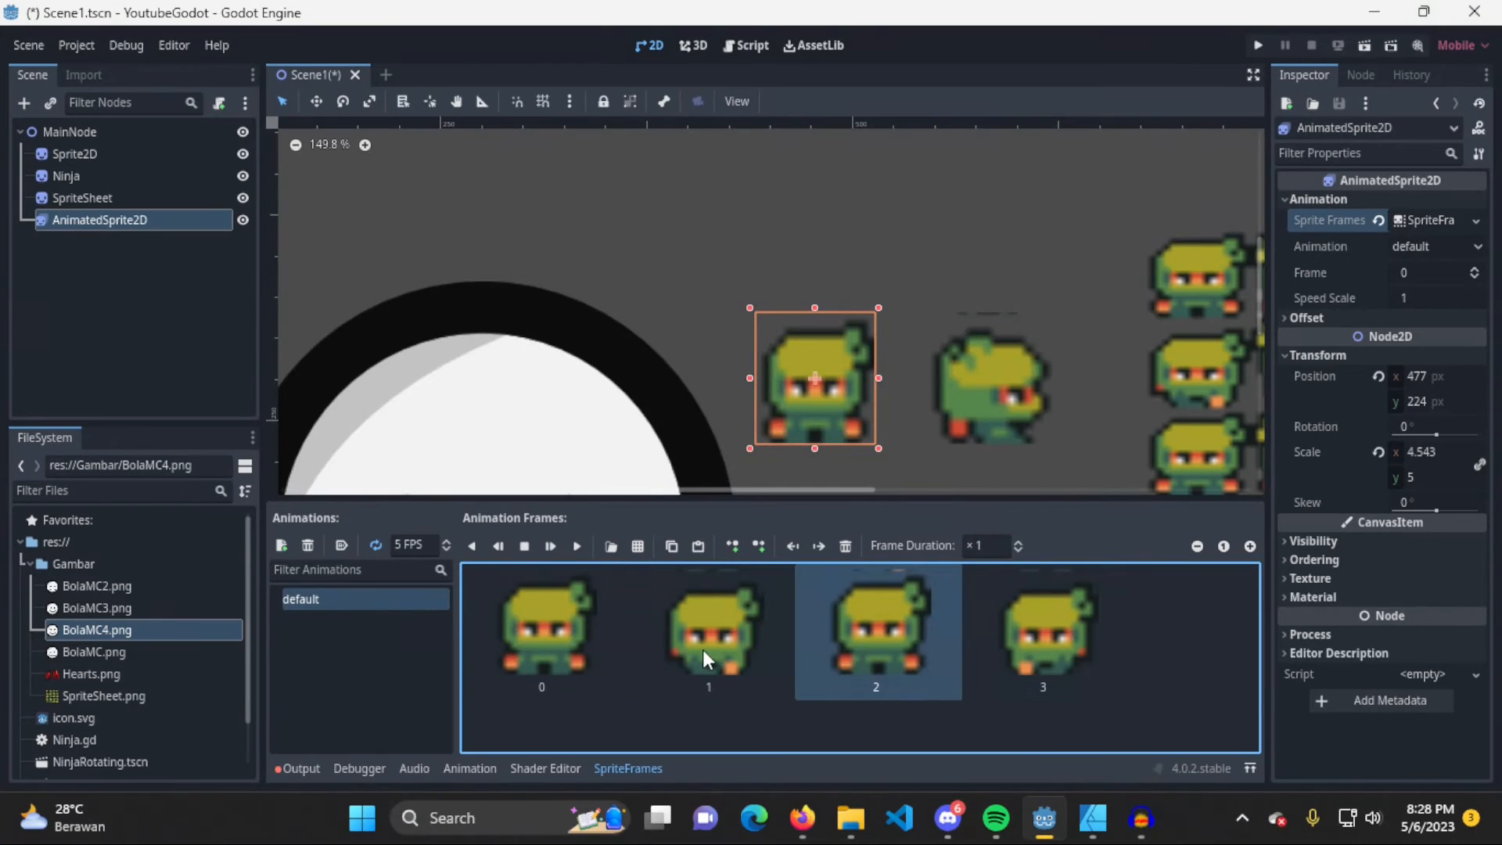
{"action": "left_click", "coordinate": [552, 650]}
{"action": "left_click", "coordinate": [1060, 633]}
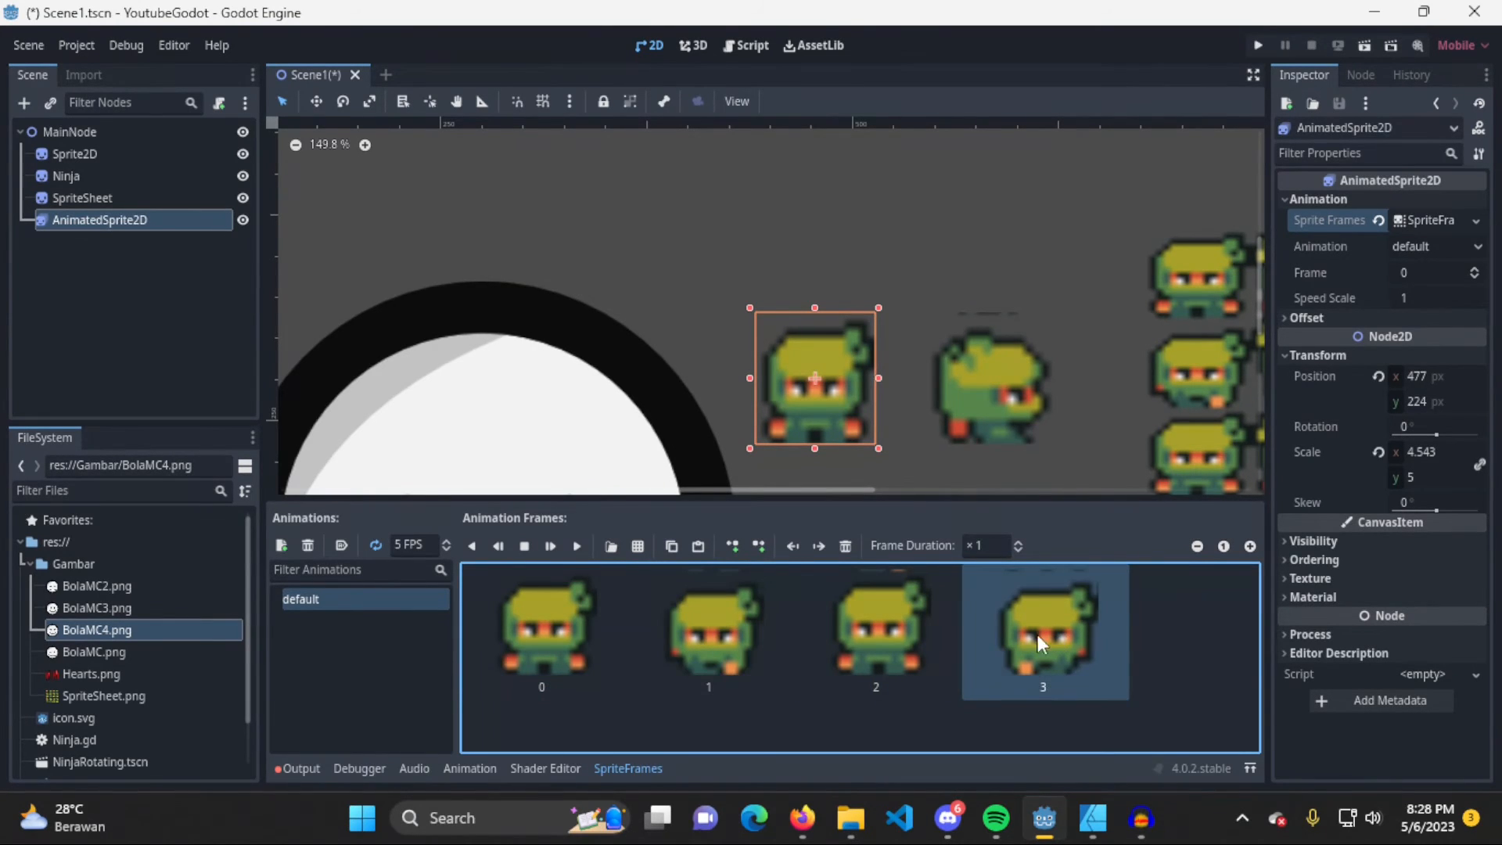
{"action": "left_click", "coordinate": [567, 643]}
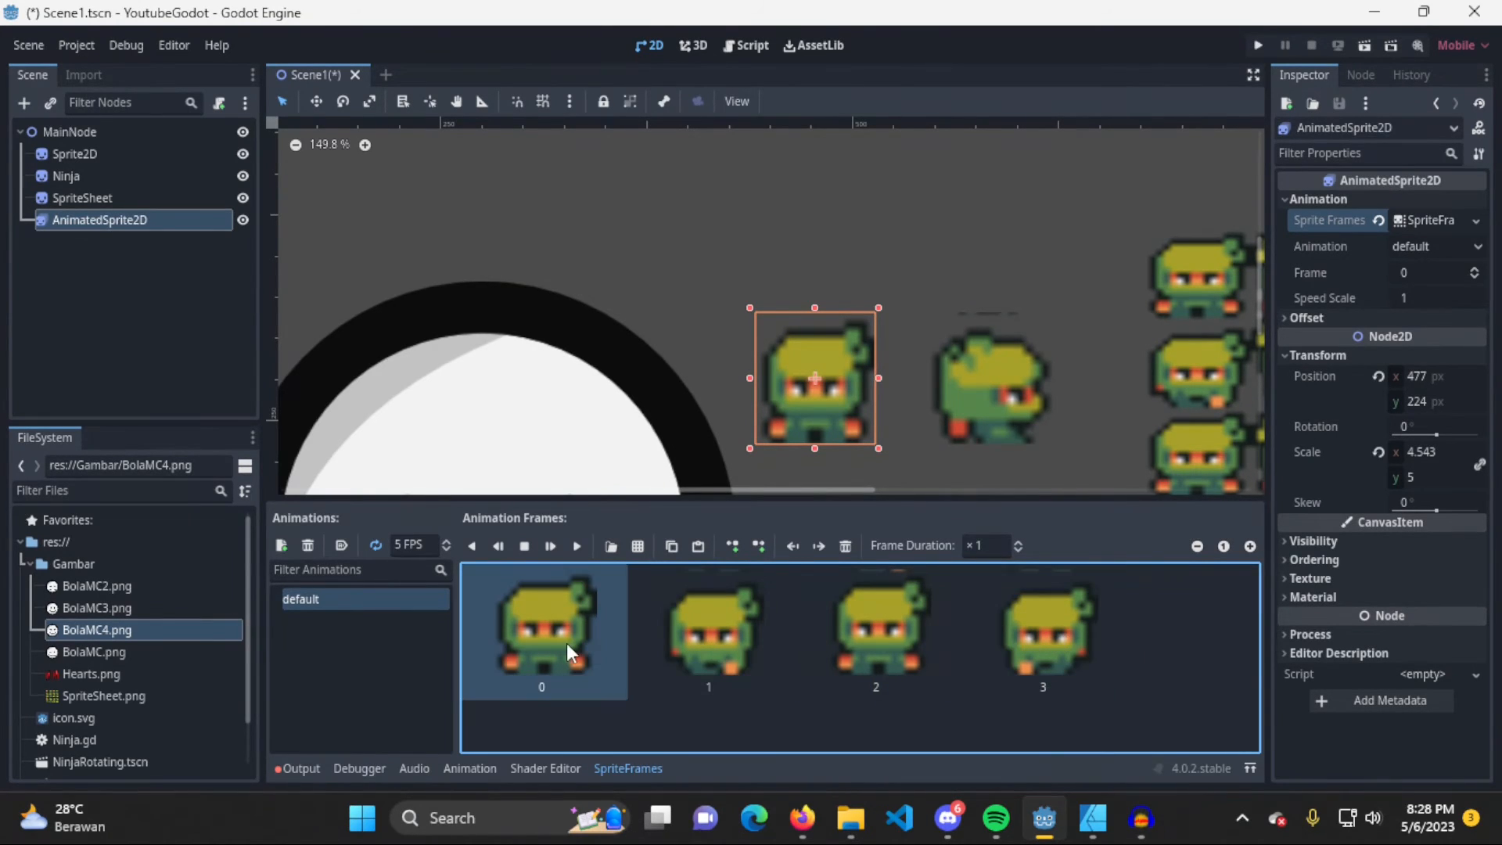
Play the default animation and bring the SpriteFrames editor back up
{"action": "left_click", "coordinate": [584, 542]}
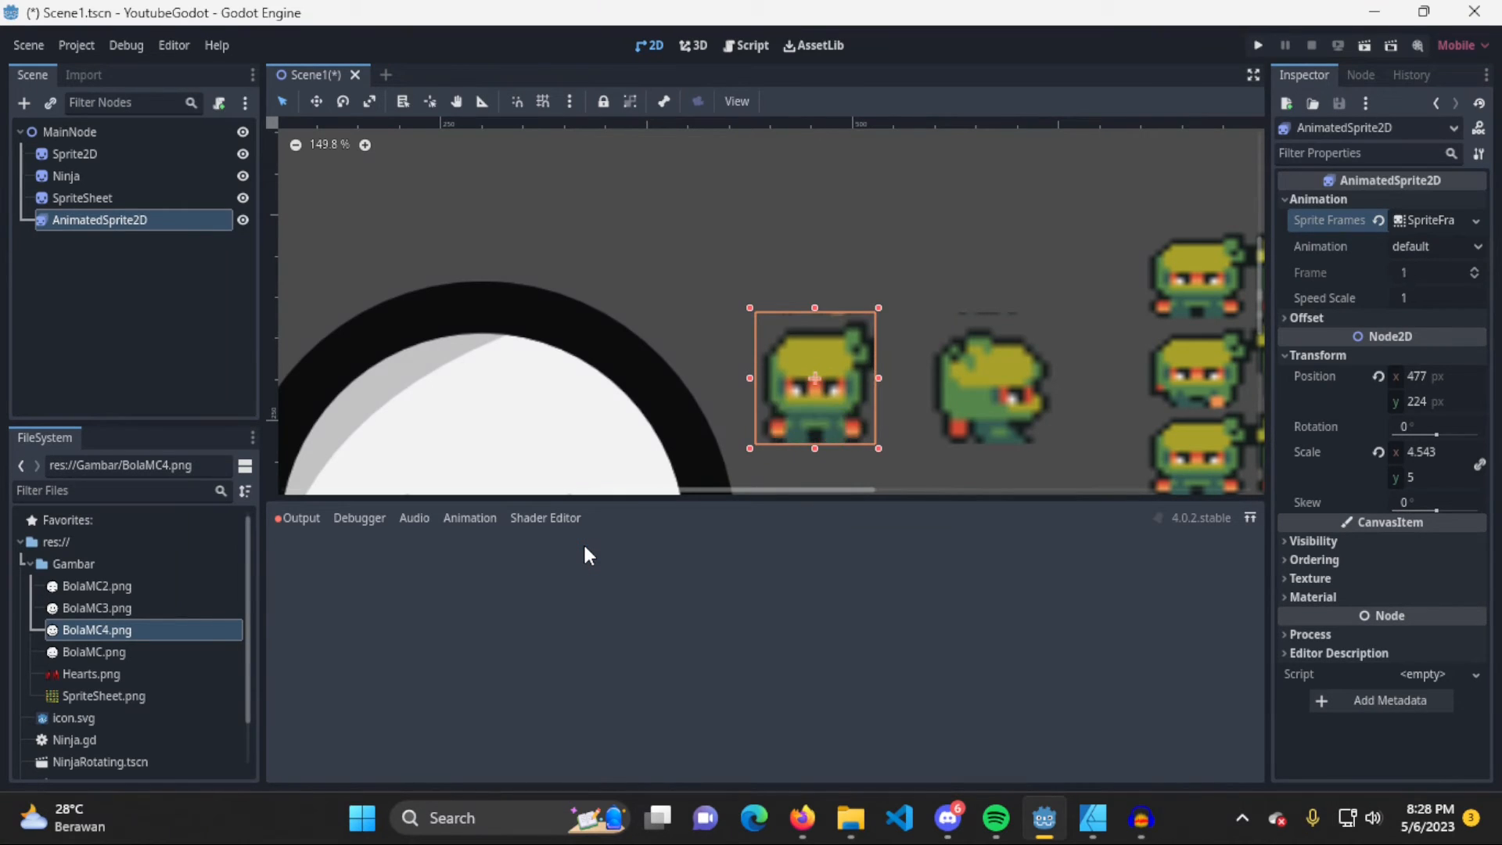
{"action": "left_click", "coordinate": [471, 518]}
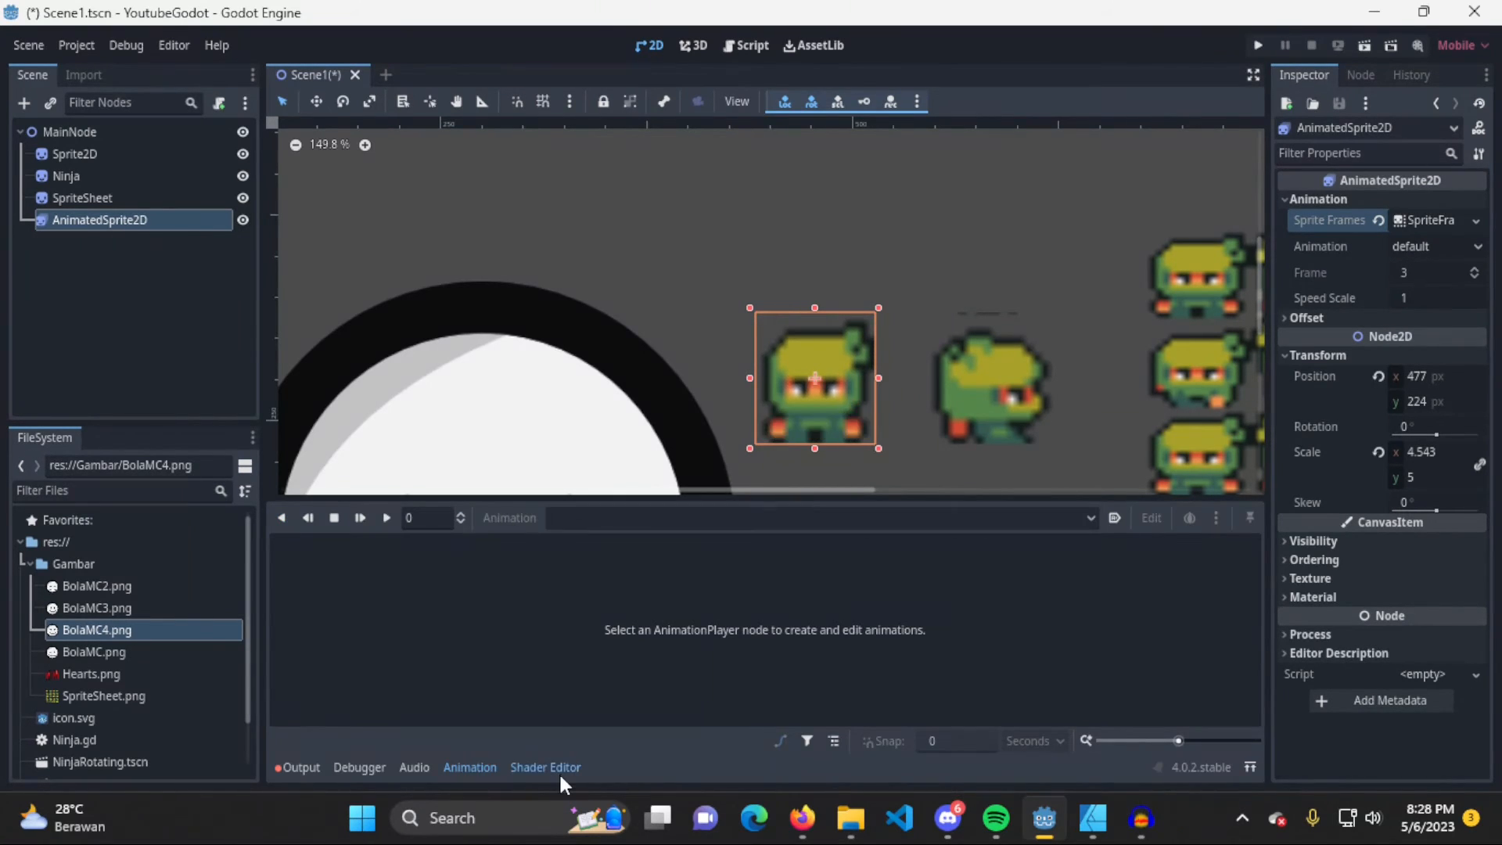
{"action": "left_click", "coordinate": [557, 768]}
{"action": "left_click", "coordinate": [1426, 213]}
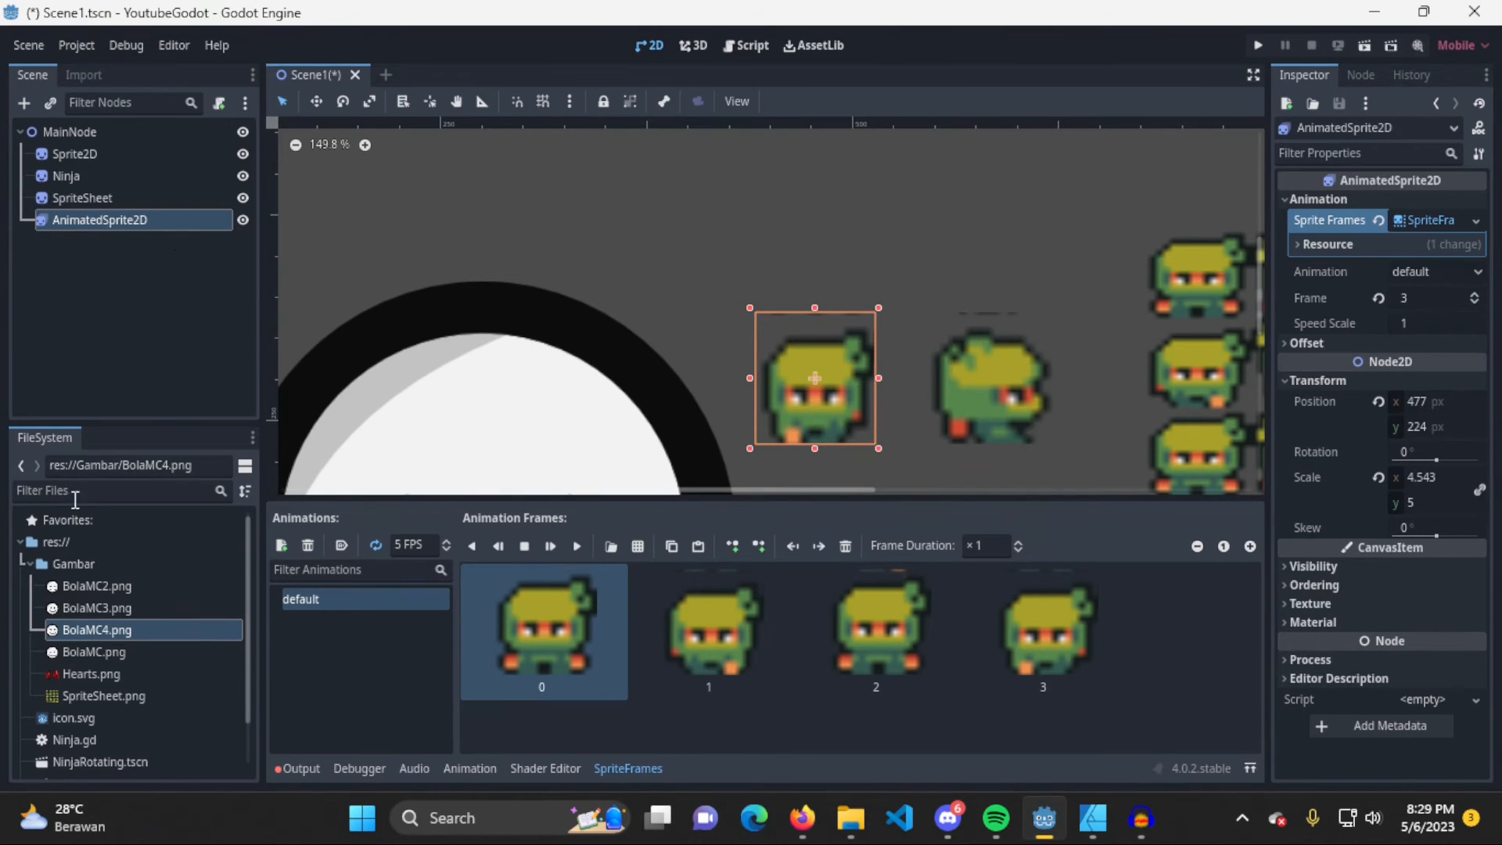
Rename the default animation to Depan
{"action": "double_click", "coordinate": [322, 595]}
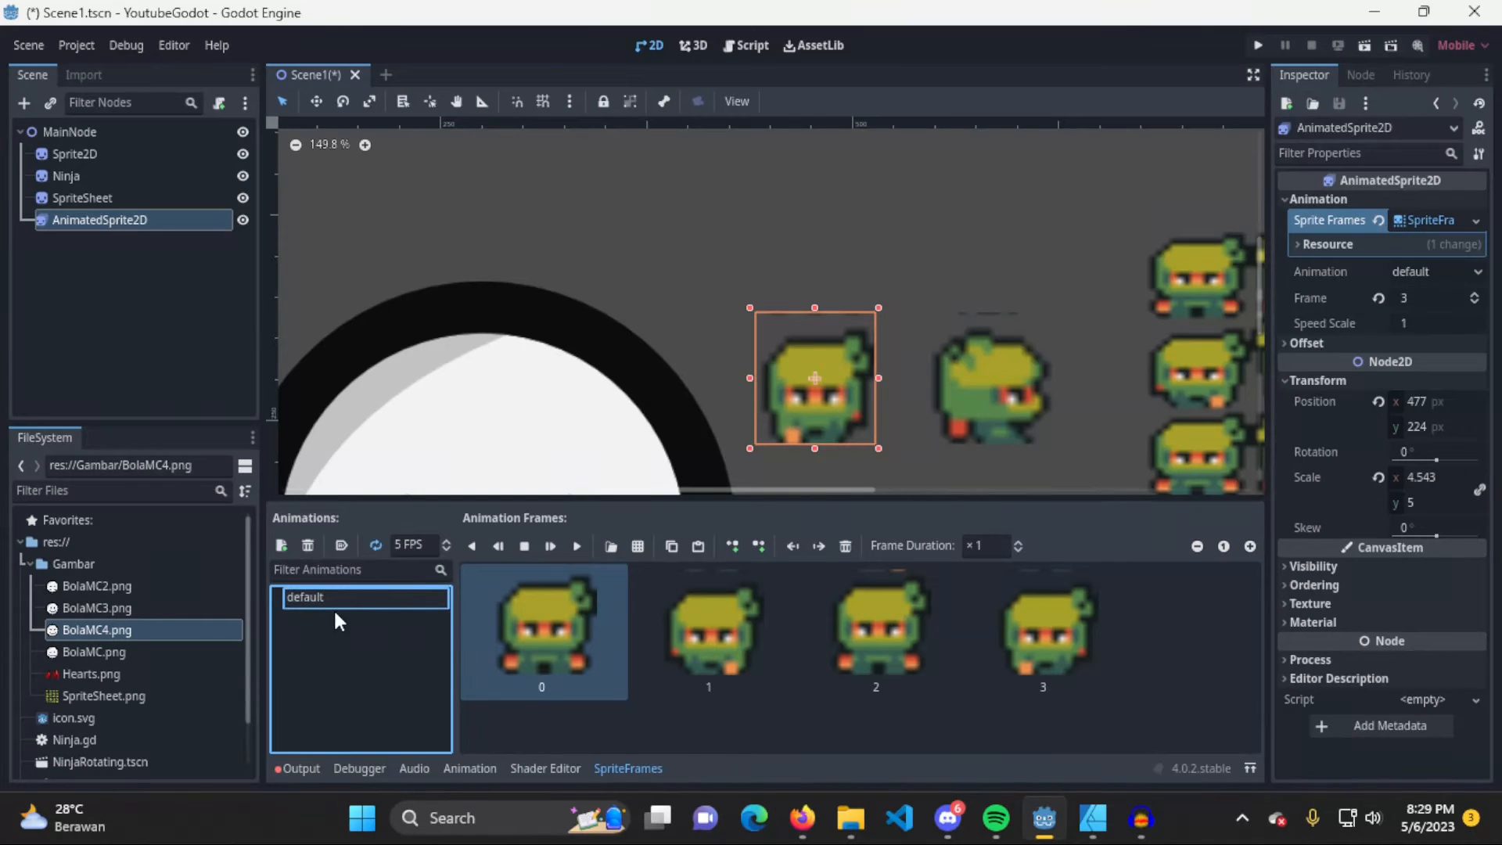
{"action": "left_click_drag", "start_coordinate": [351, 597], "coordinate": [232, 597]}
{"action": "type", "text": "Depan"}
{"action": "key", "text": "Return"}
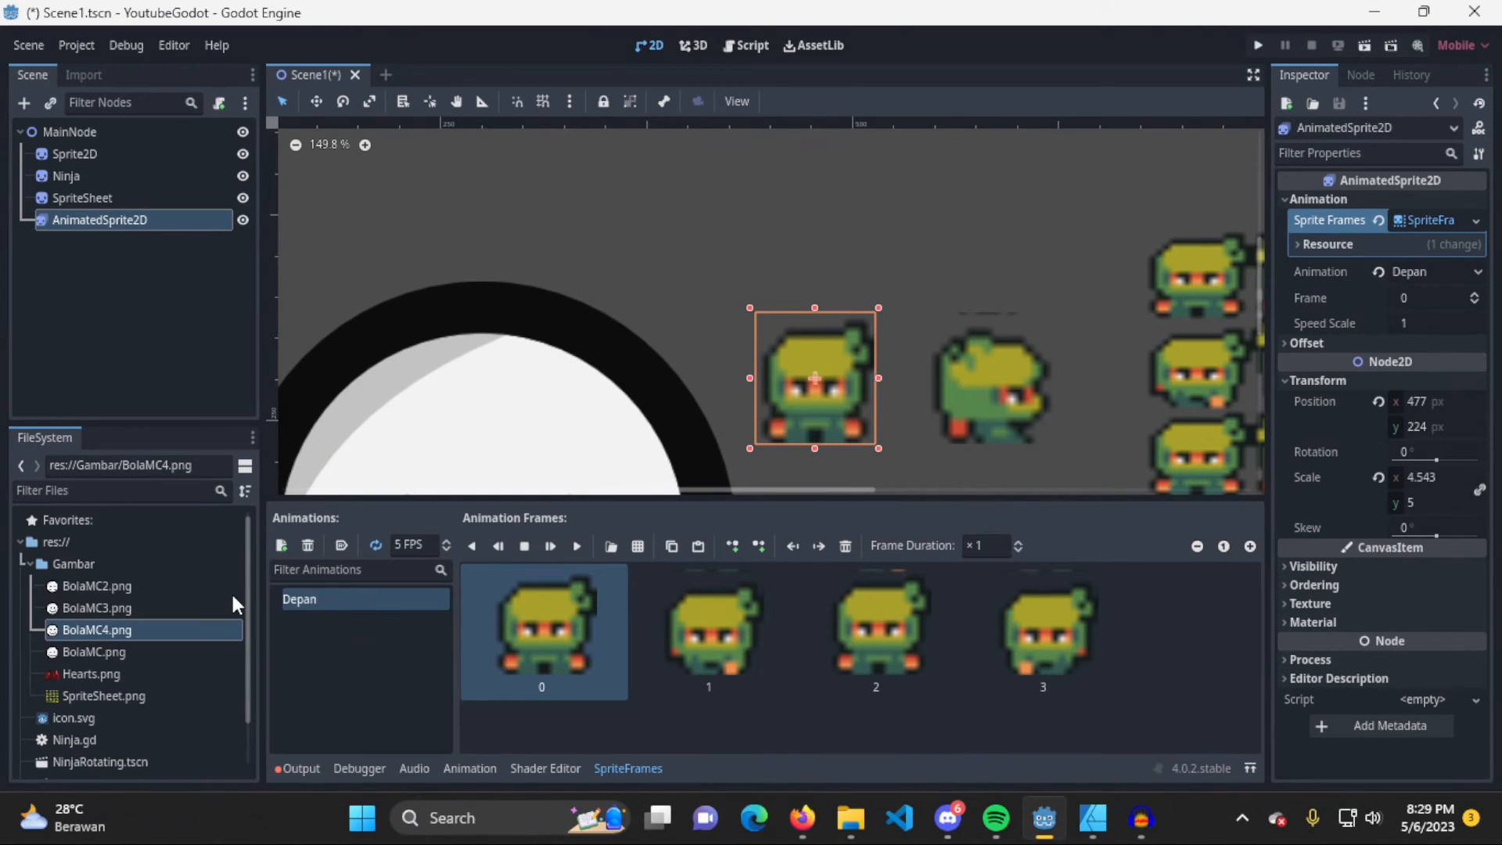
{"action": "left_click", "coordinate": [387, 651]}
Add a new animation and open SpriteSheet.png for slicing frames into it
{"action": "left_click", "coordinate": [281, 546]}
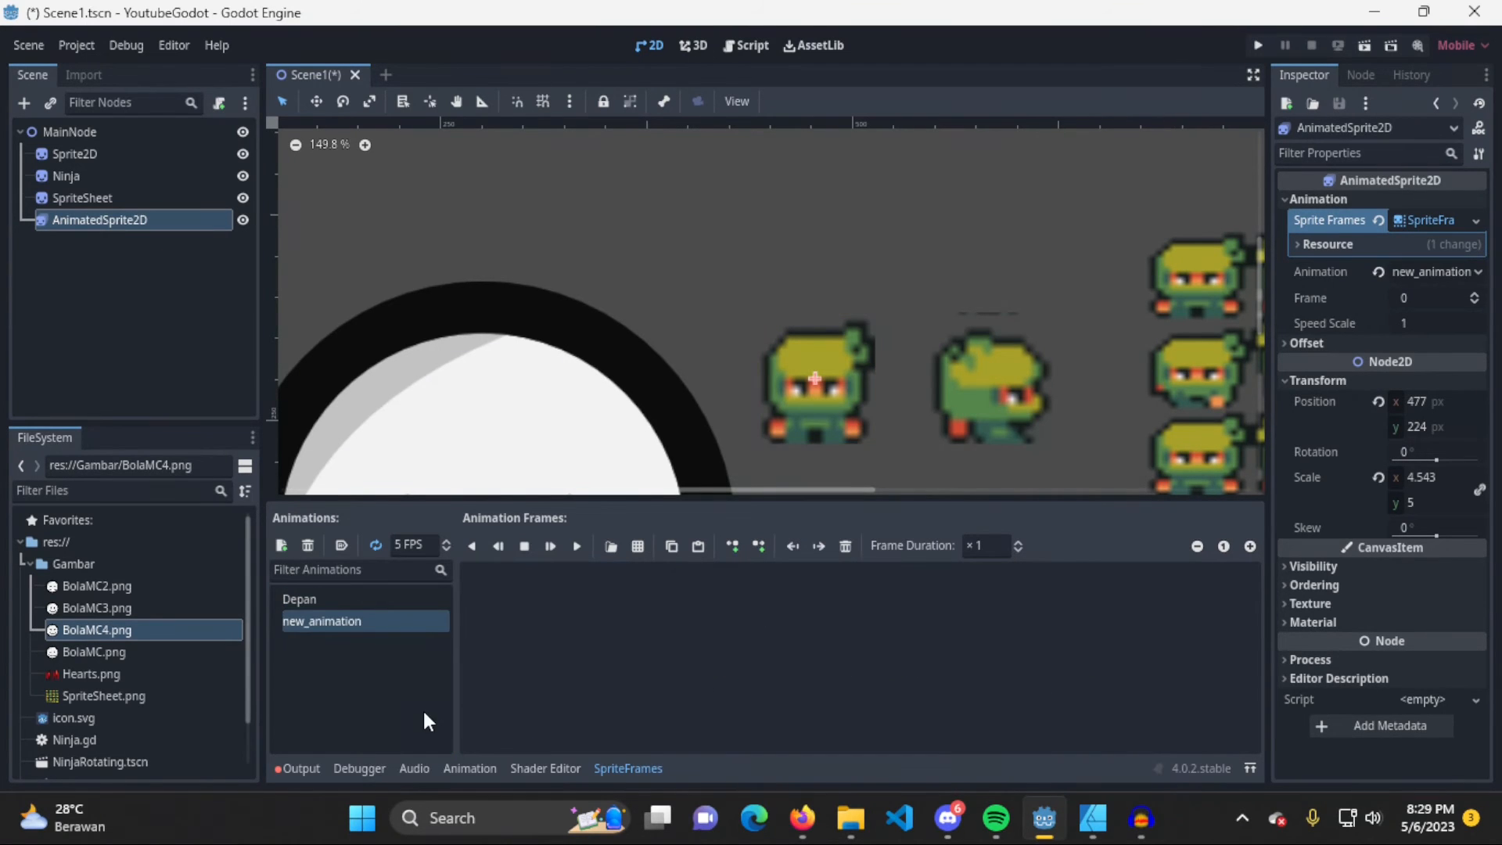
{"action": "left_click", "coordinate": [638, 546]}
{"action": "double_click", "coordinate": [913, 238]}
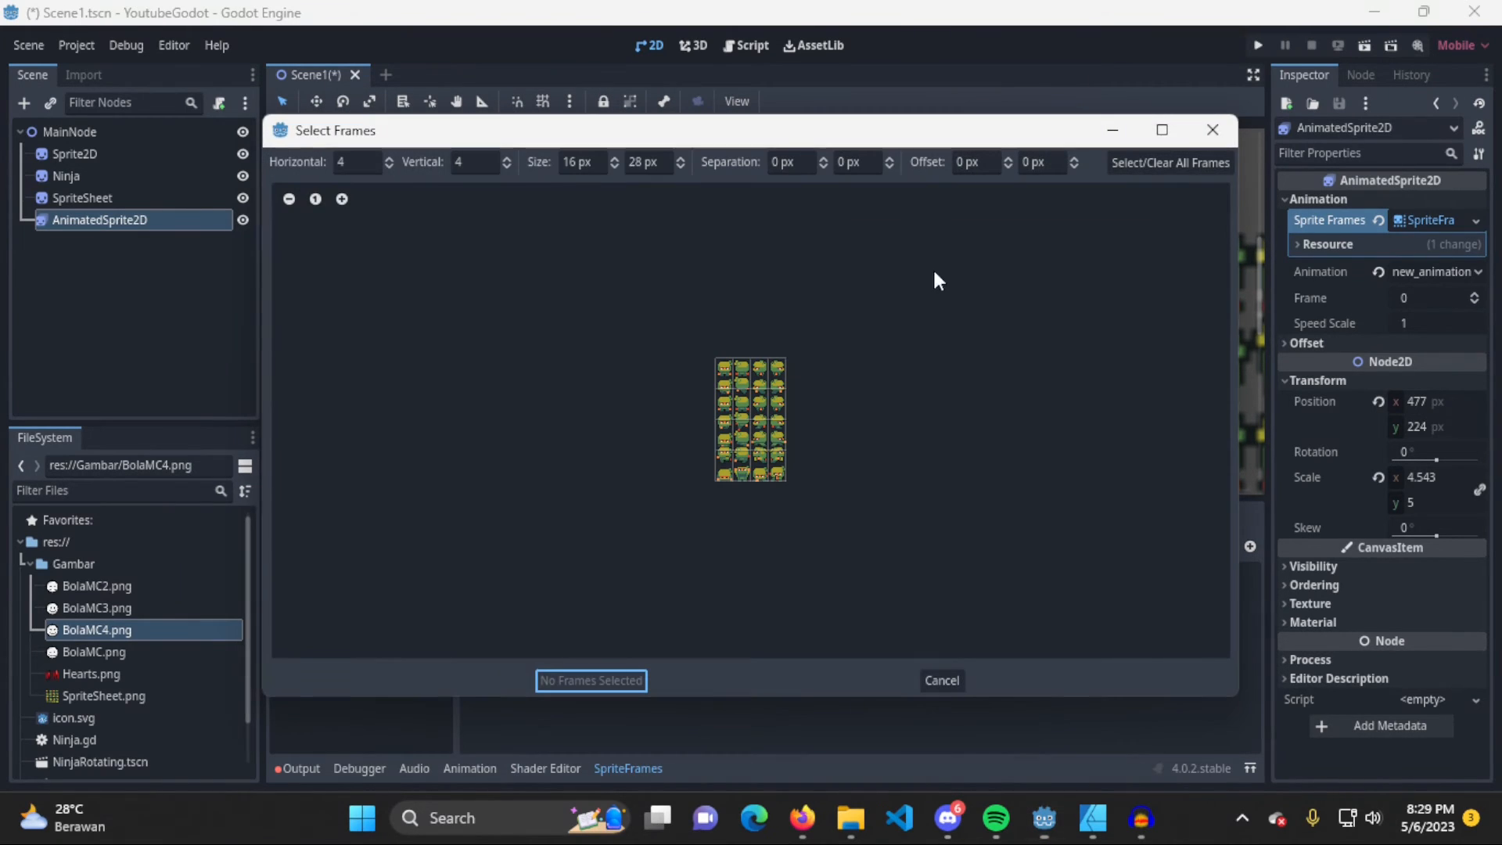
Slice the sprite sheet into a grid of 4 horizontal by 7 vertical frames
{"action": "left_click", "coordinate": [471, 160]}
{"action": "type", "text": "7"}
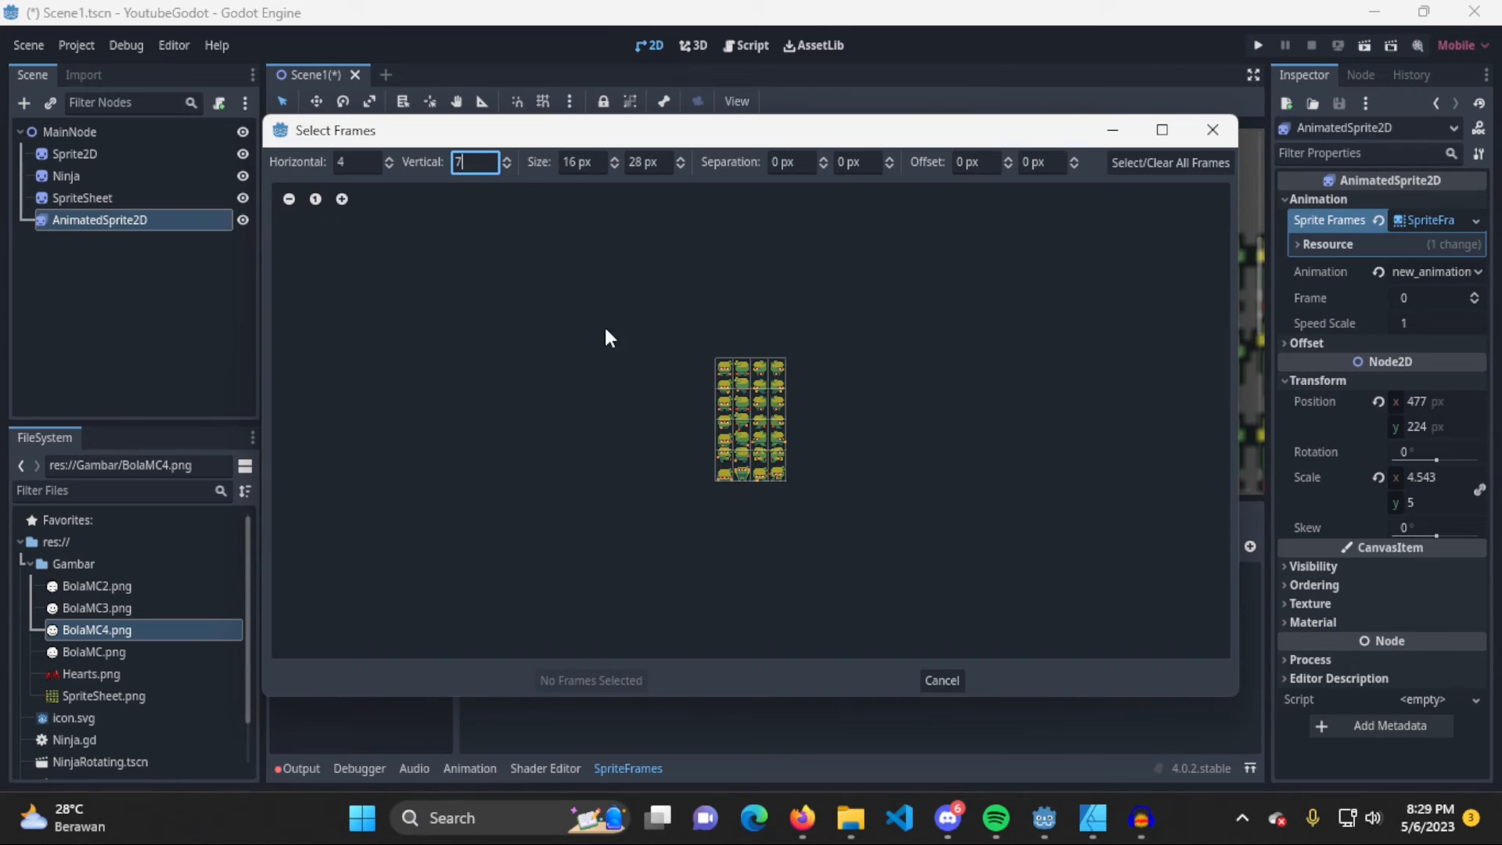
{"action": "left_click", "coordinate": [367, 163]}
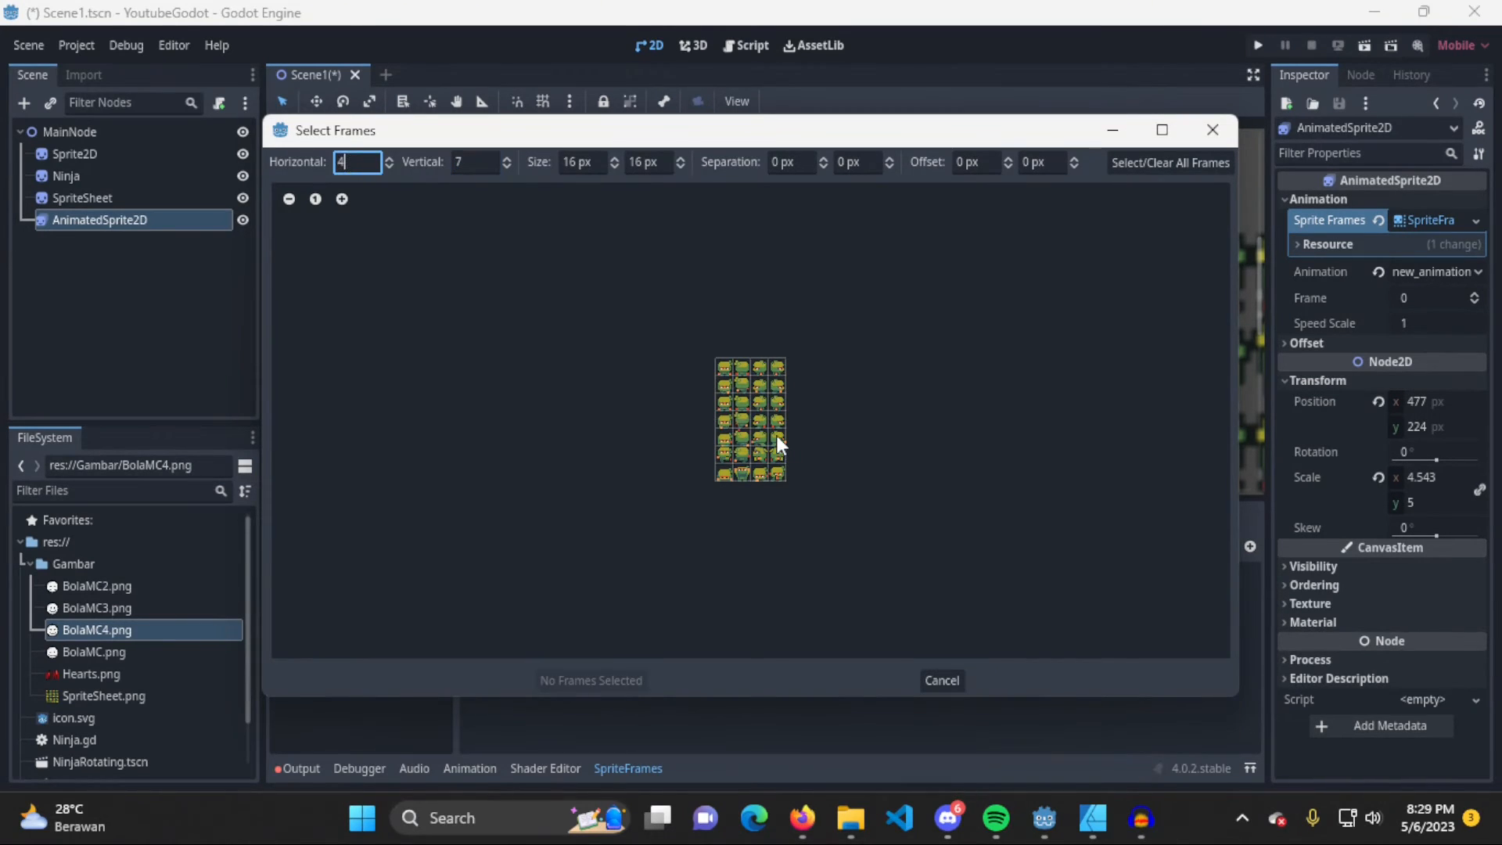
{"action": "scroll", "coordinate": [777, 435], "scroll_direction": "up", "scroll_amount": 5}
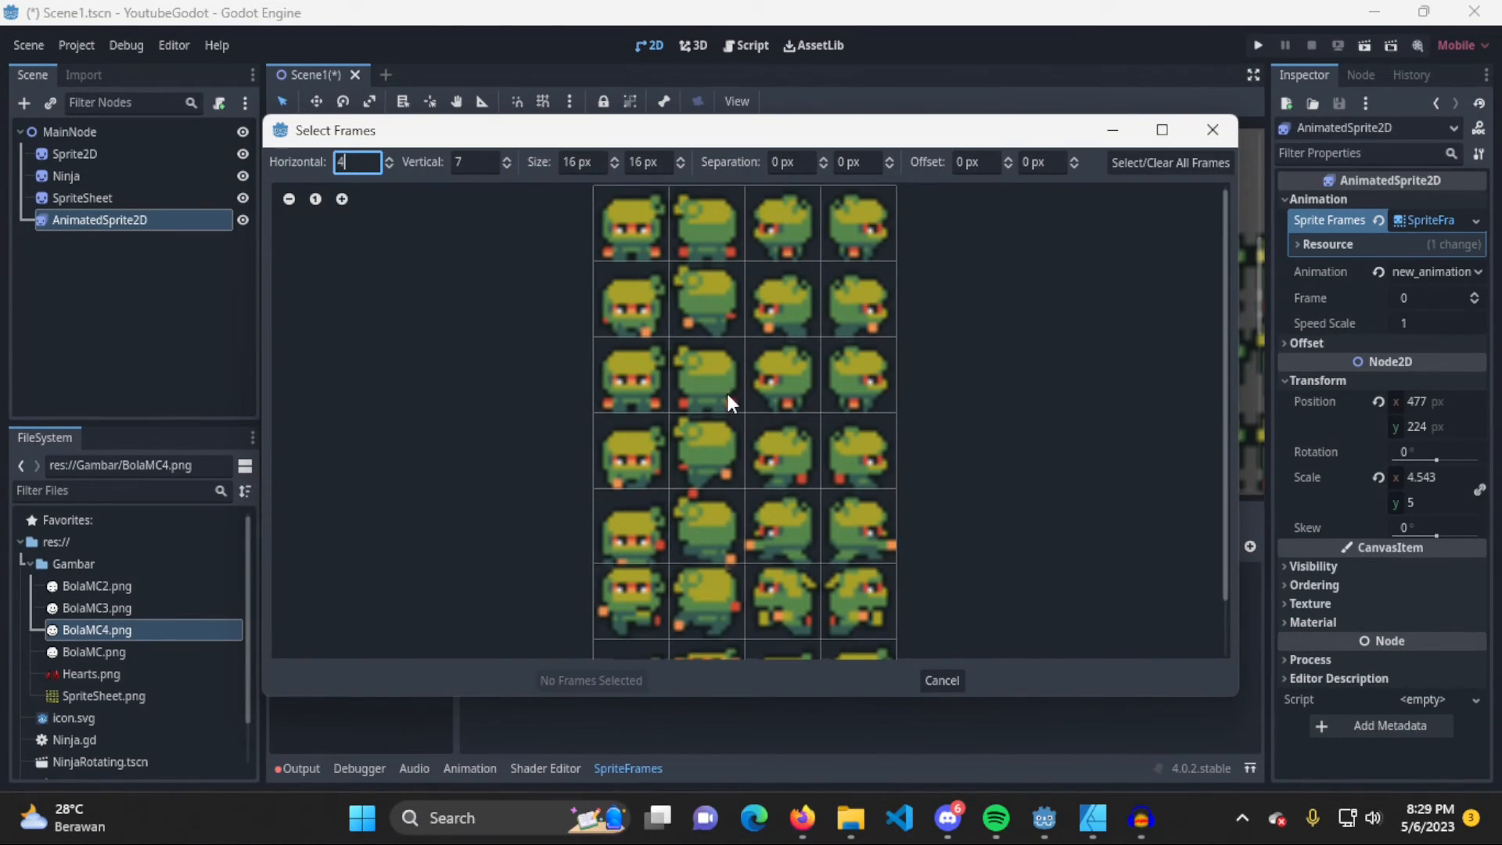
Add only the first four back-facing frames of the sheet's second column to the new animation, clearing any wrongly selected frames
{"action": "left_click", "coordinate": [718, 236]}
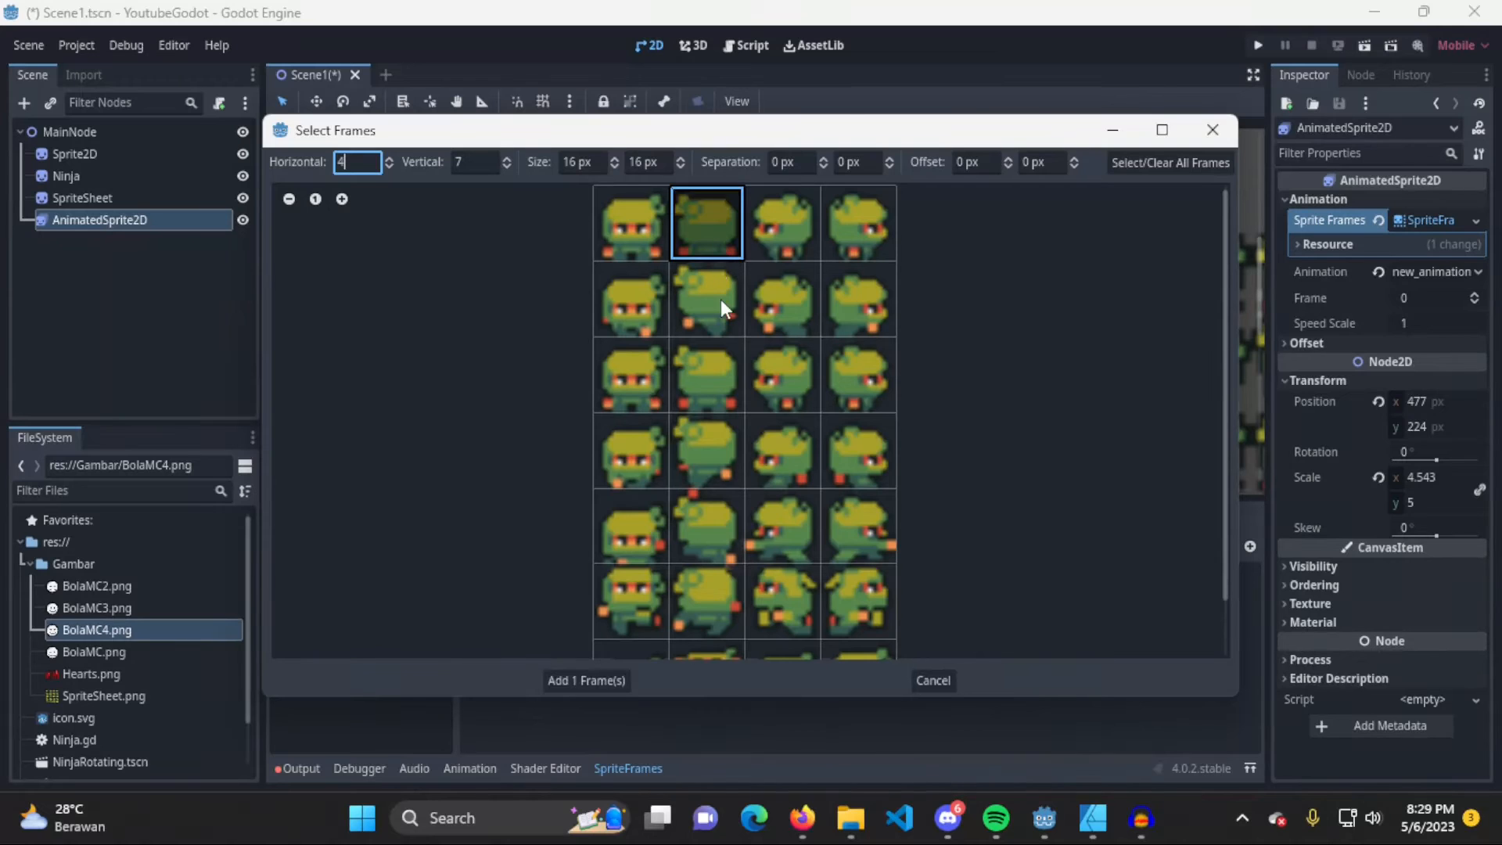
{"action": "left_click", "coordinate": [709, 321], "text": "shift"}
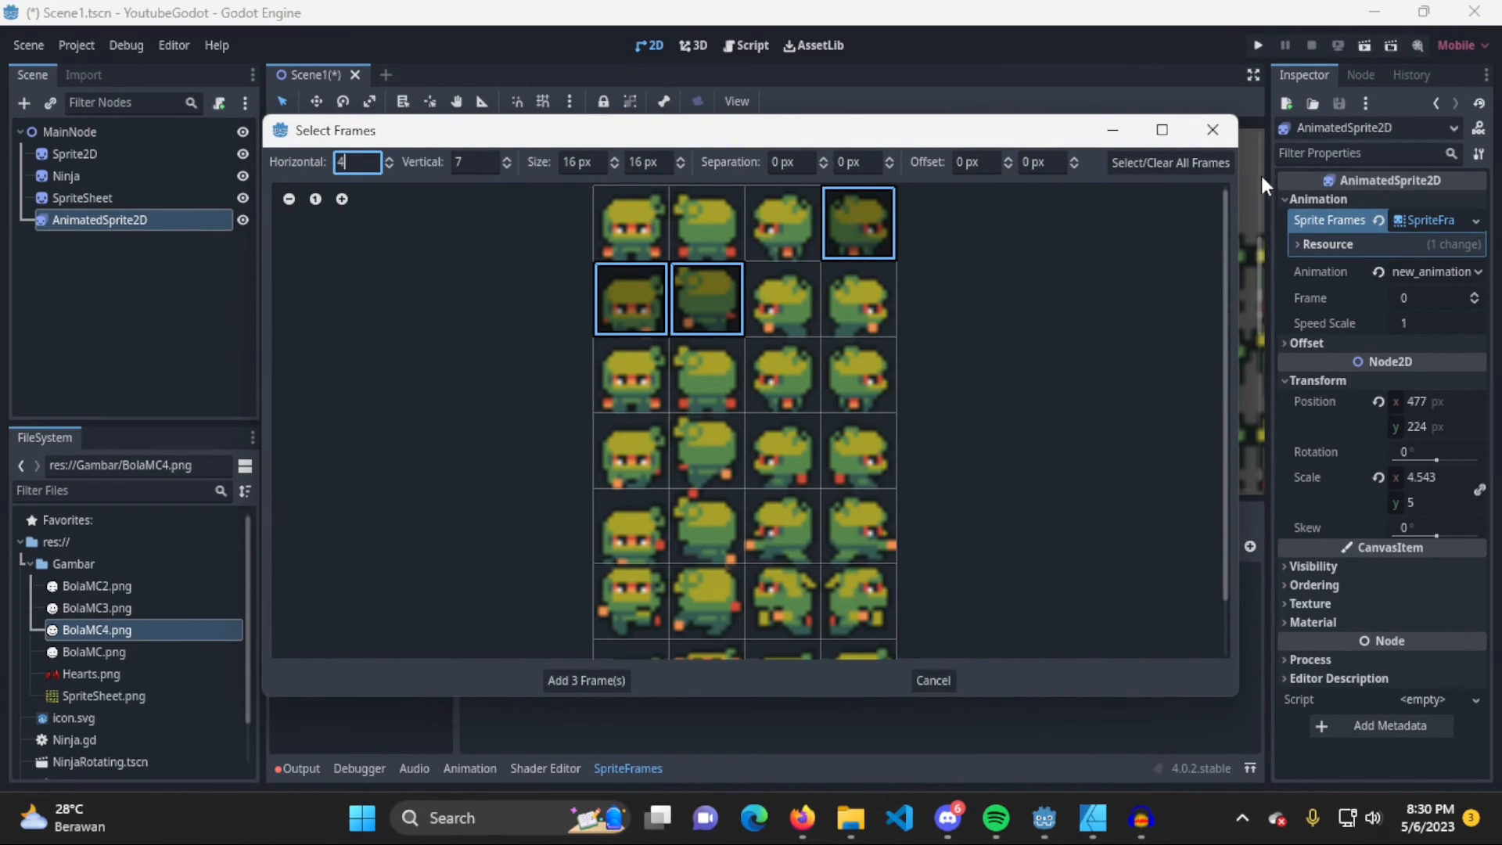
{"action": "left_click", "coordinate": [1196, 162]}
{"action": "left_click", "coordinate": [1189, 165]}
{"action": "left_click_drag", "start_coordinate": [688, 237], "coordinate": [698, 440]}
{"action": "left_click", "coordinate": [607, 681]}
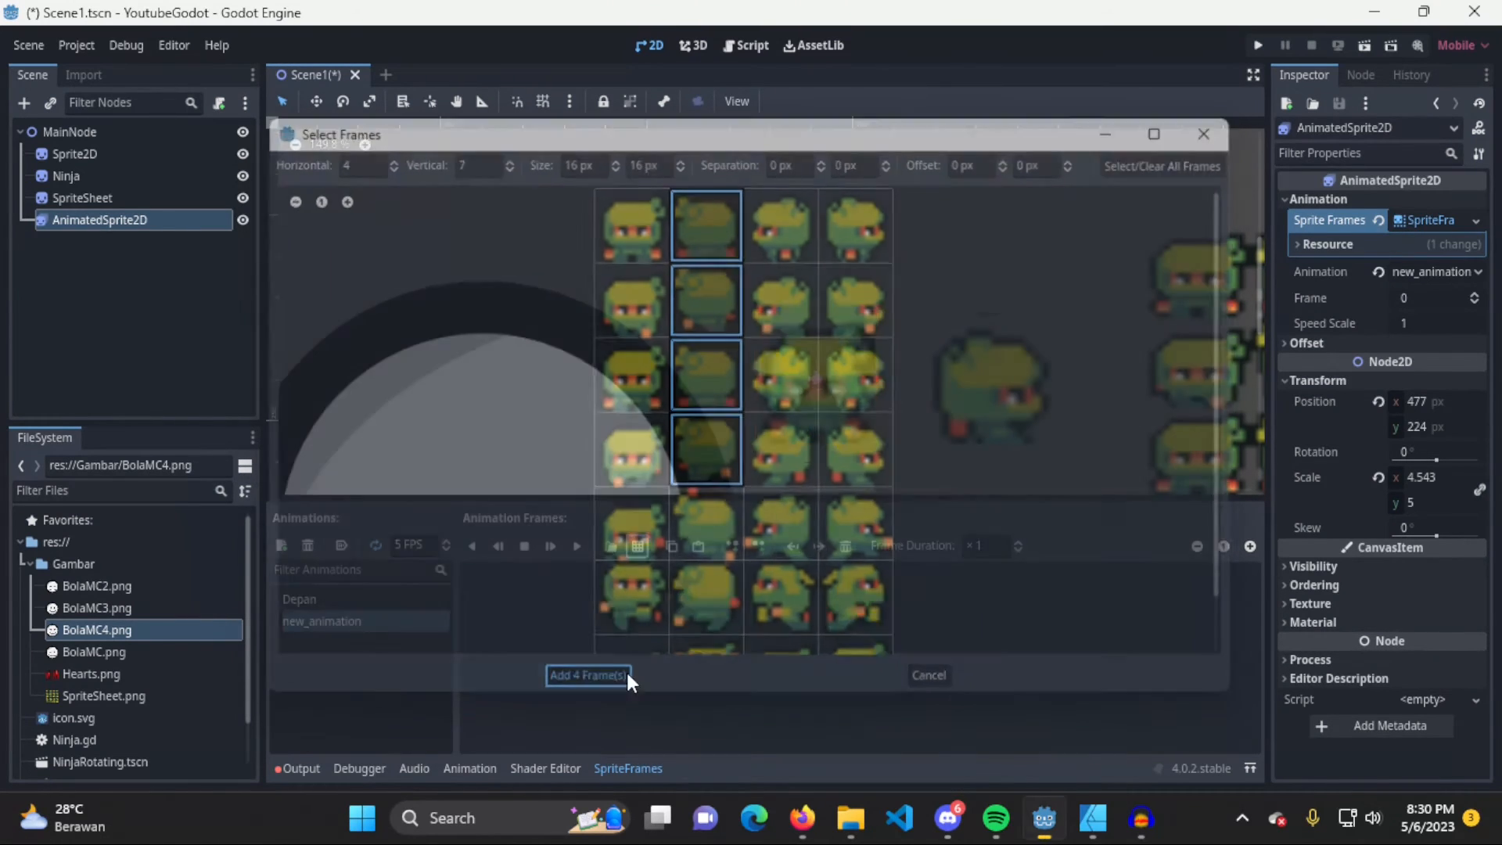
Rename the new back-facing animation to Belakang
{"action": "double_click", "coordinate": [327, 629]}
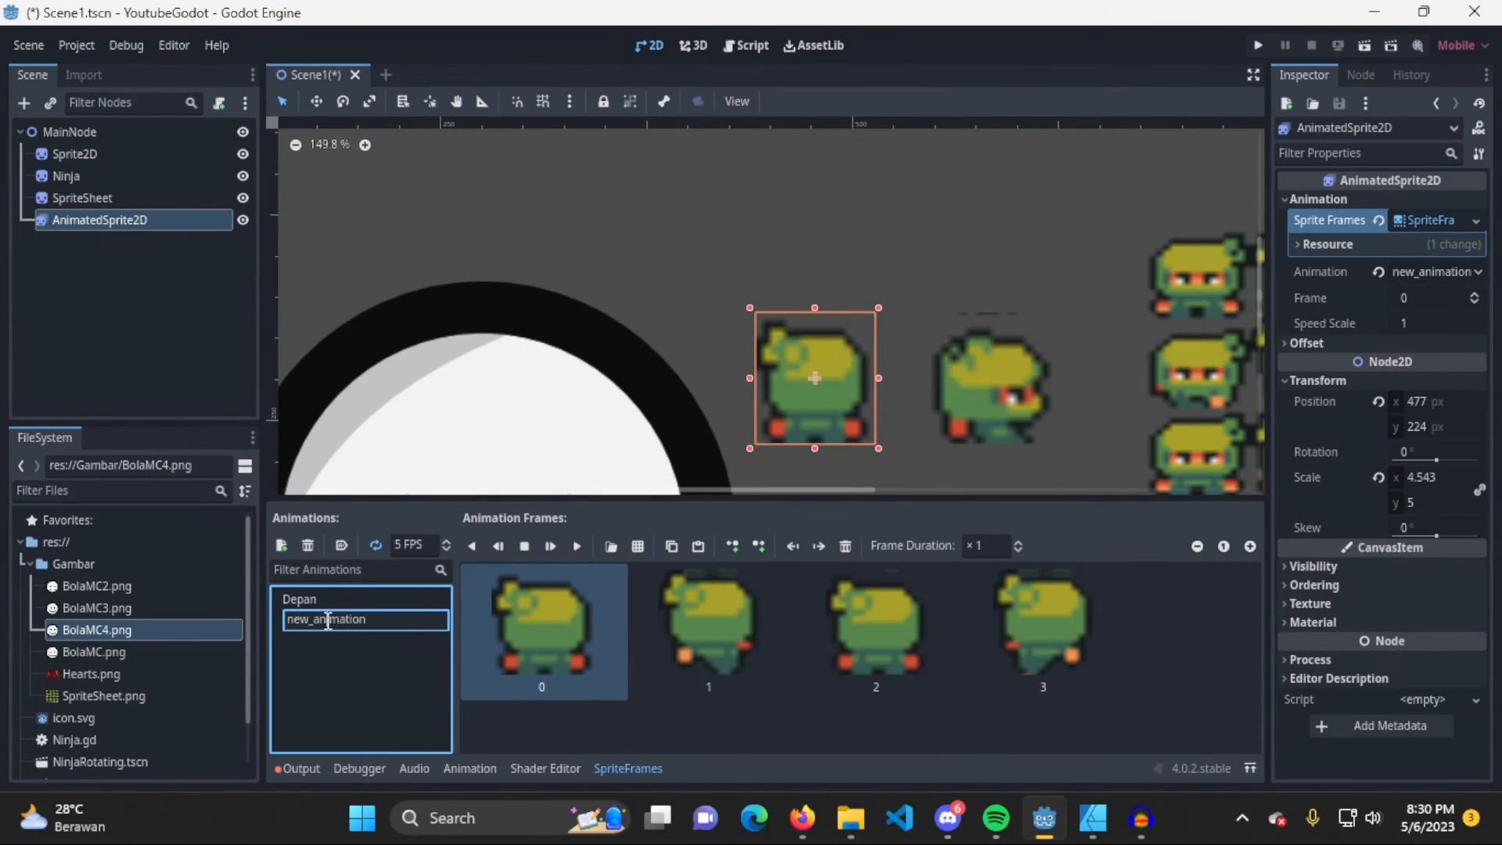
{"action": "type", "text": "Belakang"}
{"action": "key", "text": "Return"}
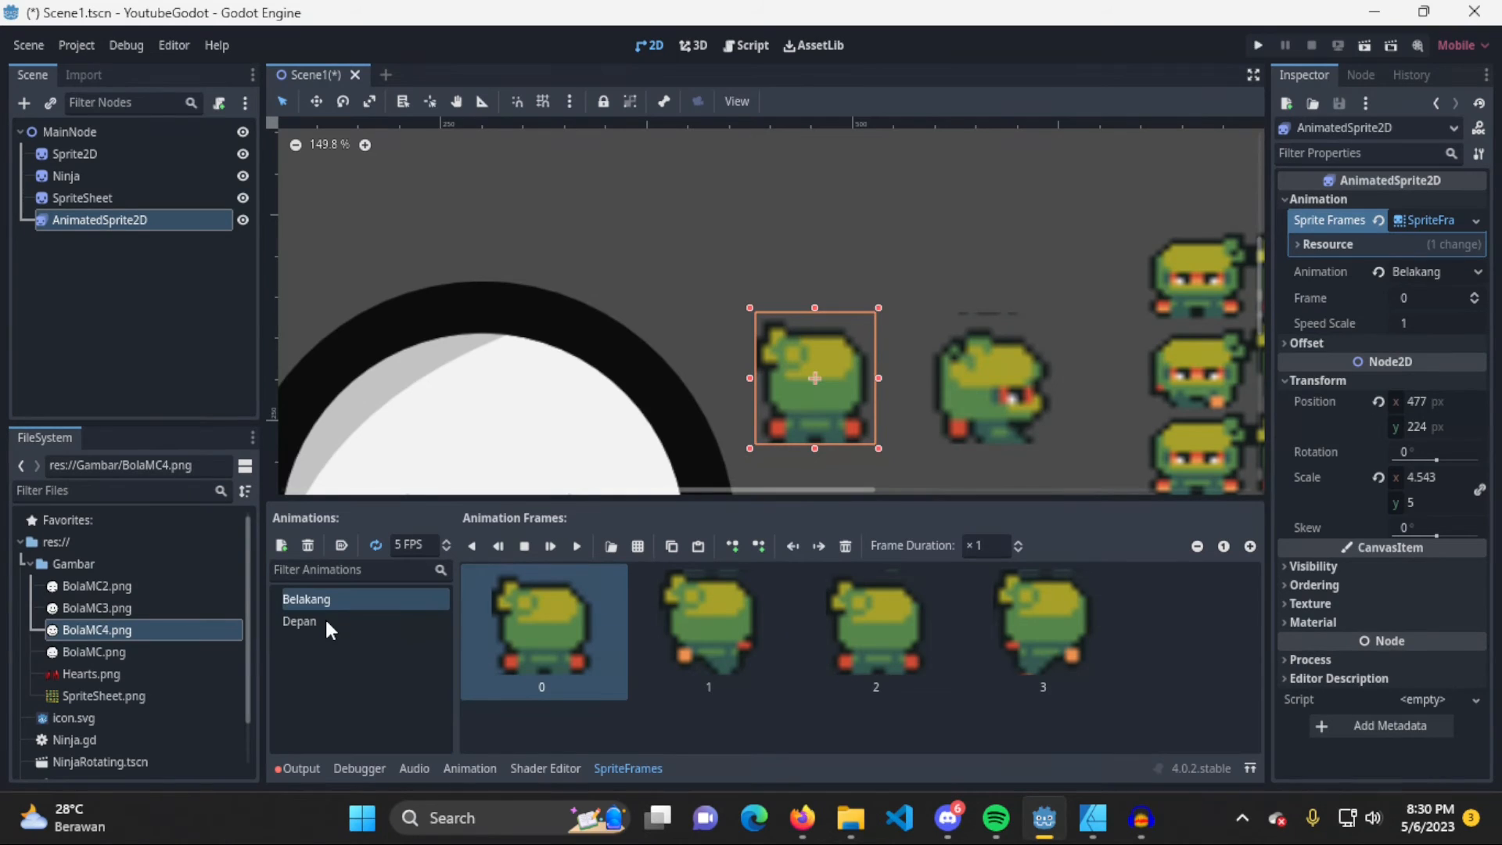
Play the Belakang animation, preview Depan the same way, and stop playback
{"action": "left_click", "coordinate": [573, 546]}
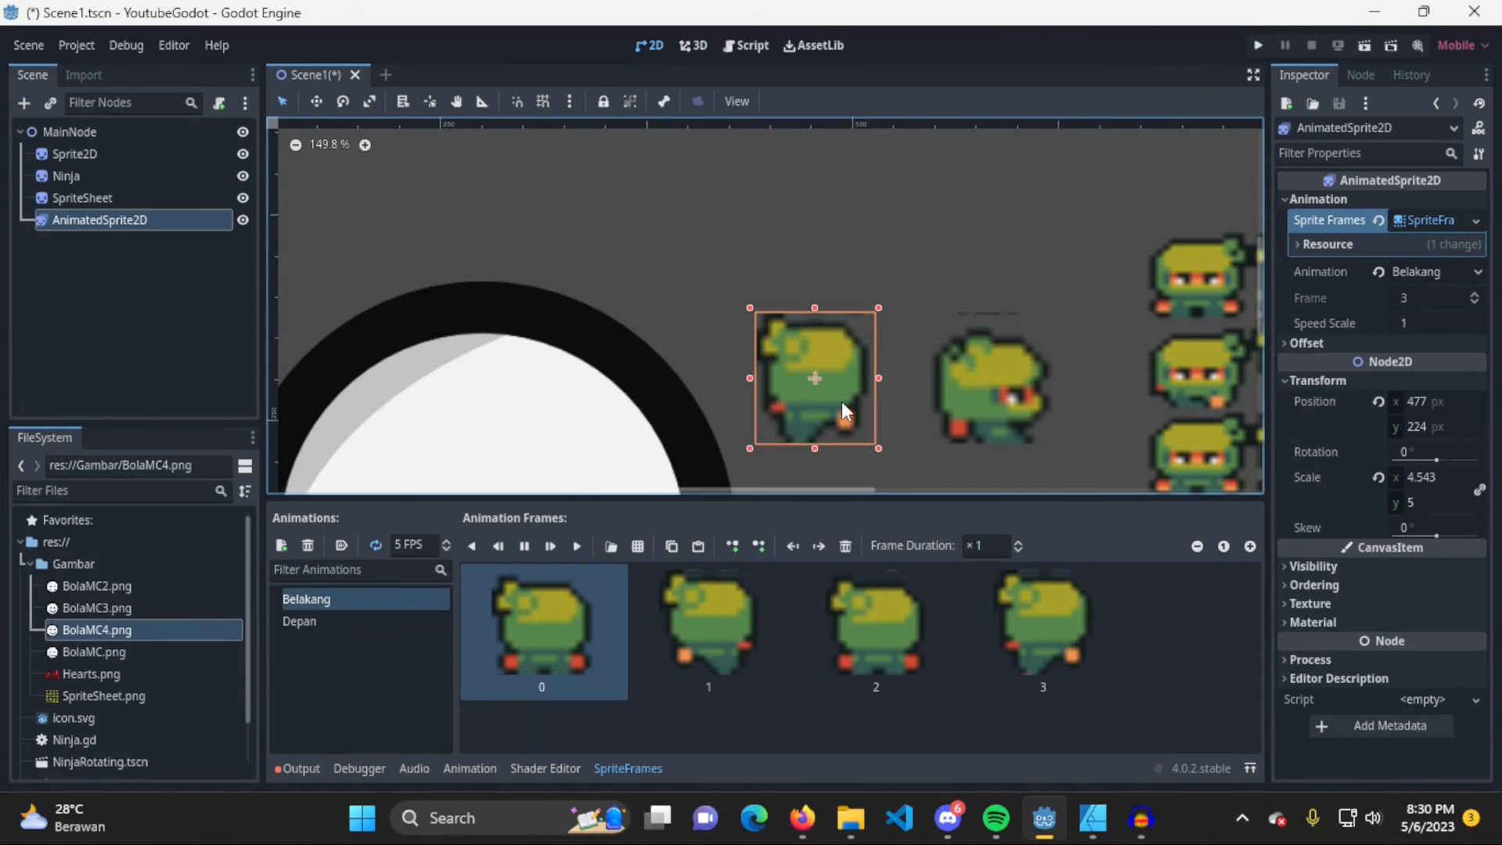
{"action": "left_click", "coordinate": [329, 619]}
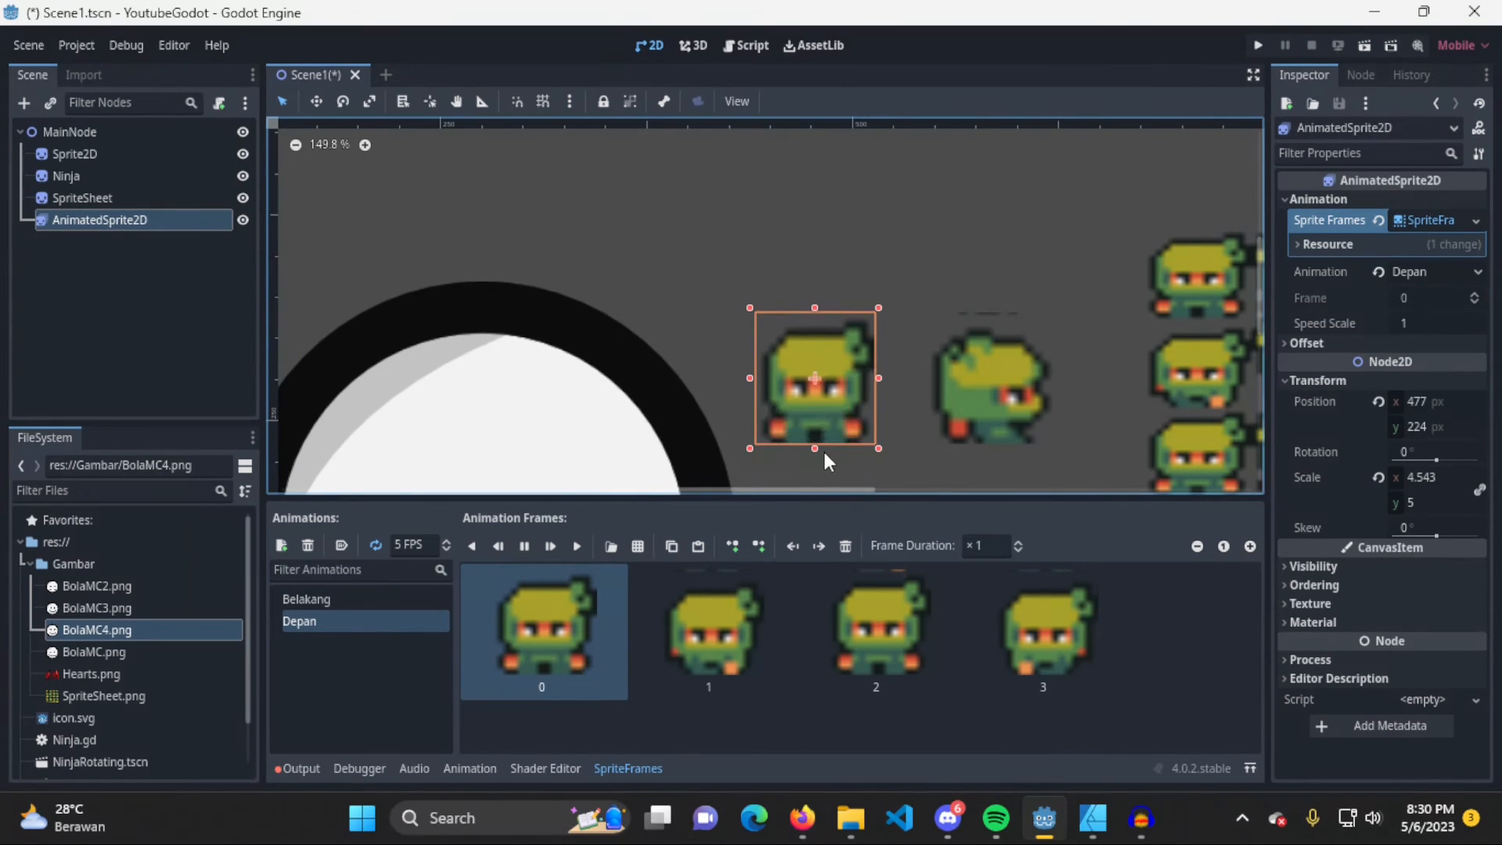
{"action": "left_click", "coordinate": [525, 549]}
Switch between the Belakang and Depan animations to compare their frames, ending on Depan
{"action": "left_click", "coordinate": [363, 600]}
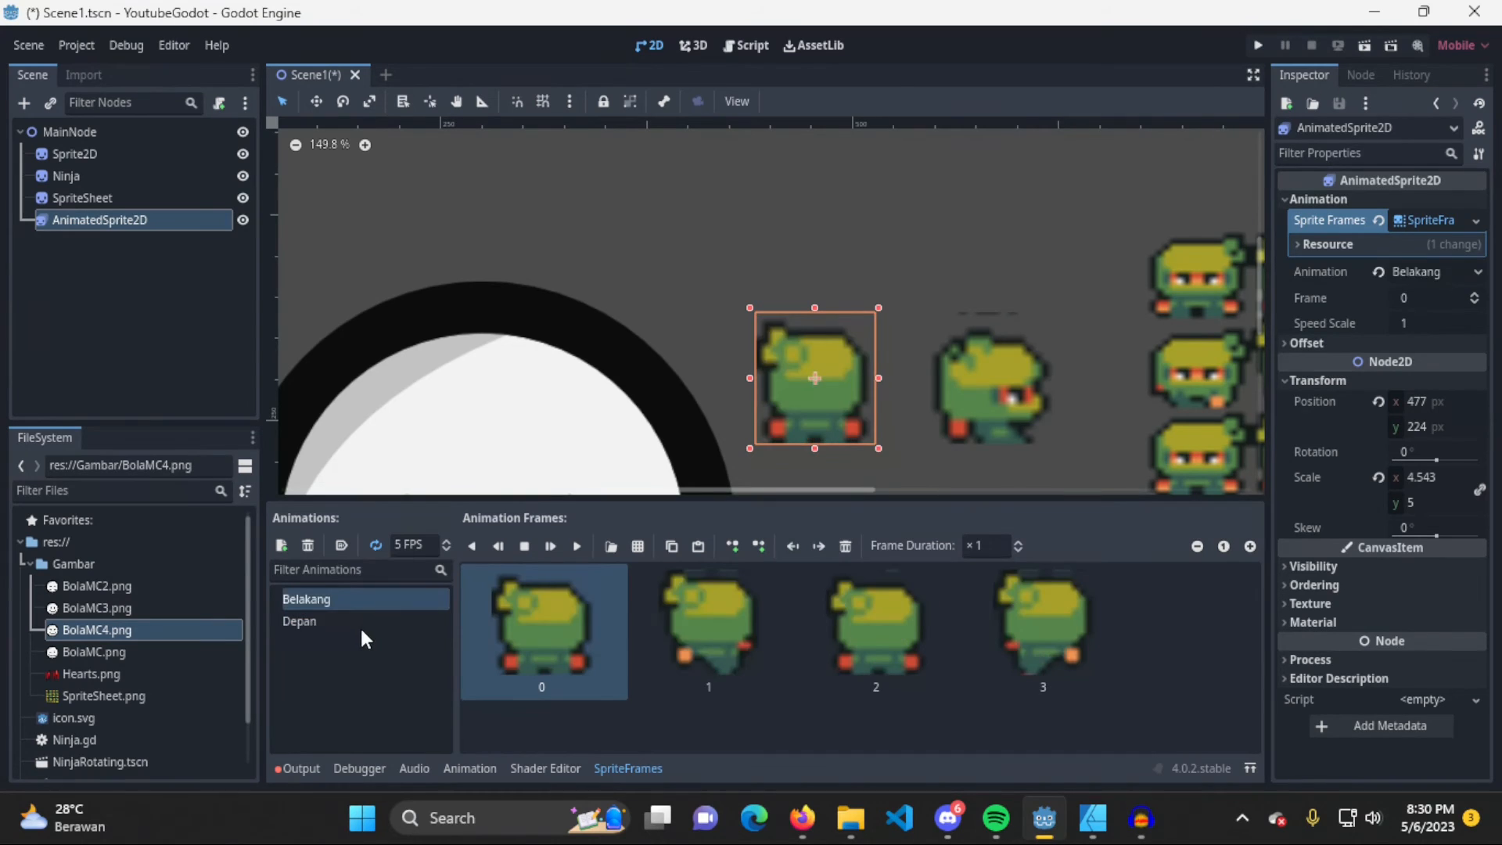
{"action": "left_click", "coordinate": [364, 624]}
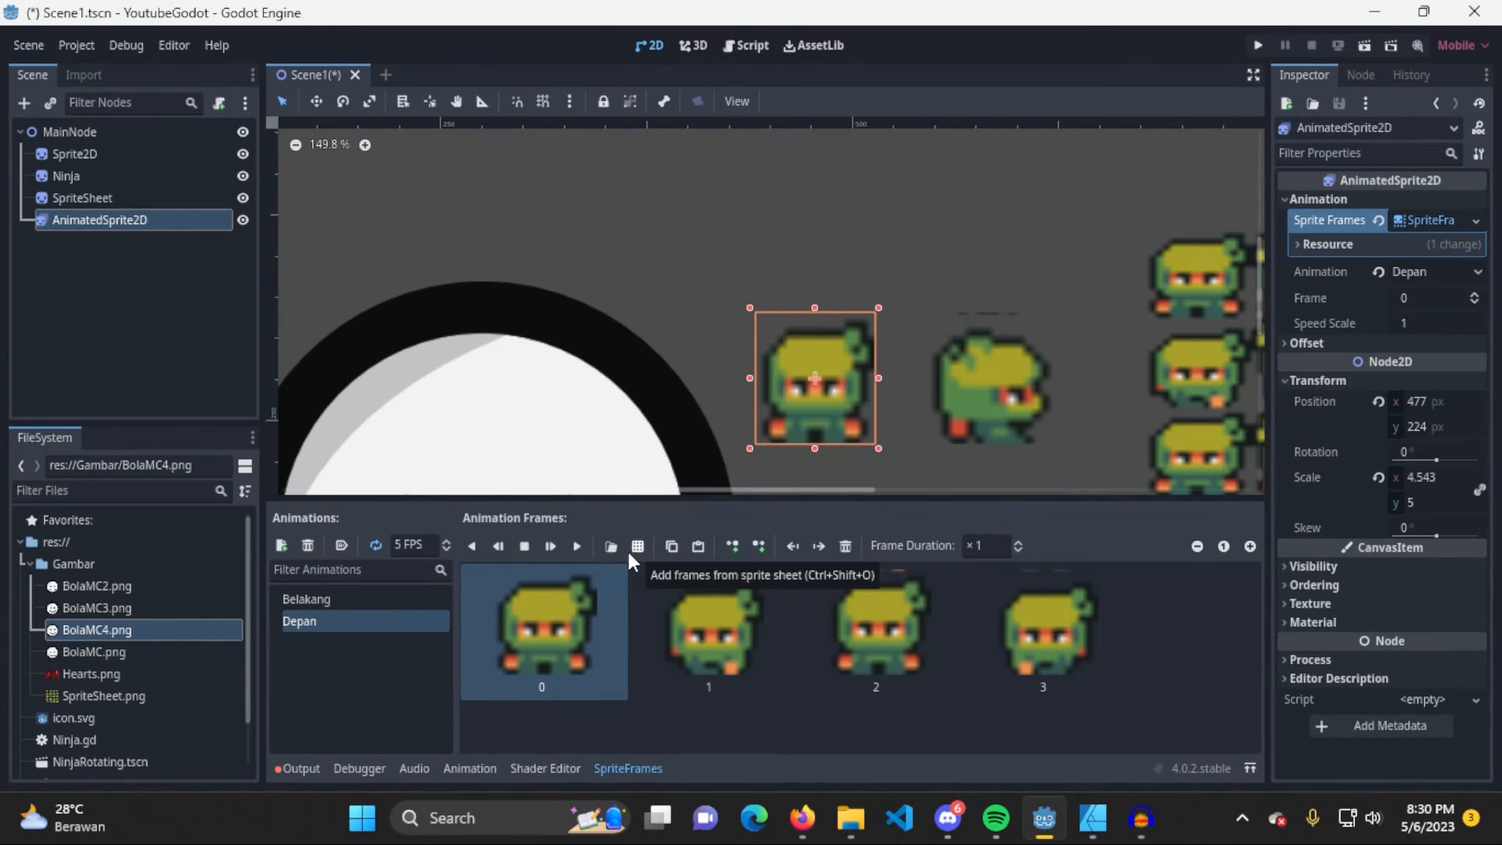
{"action": "left_click", "coordinate": [341, 600]}
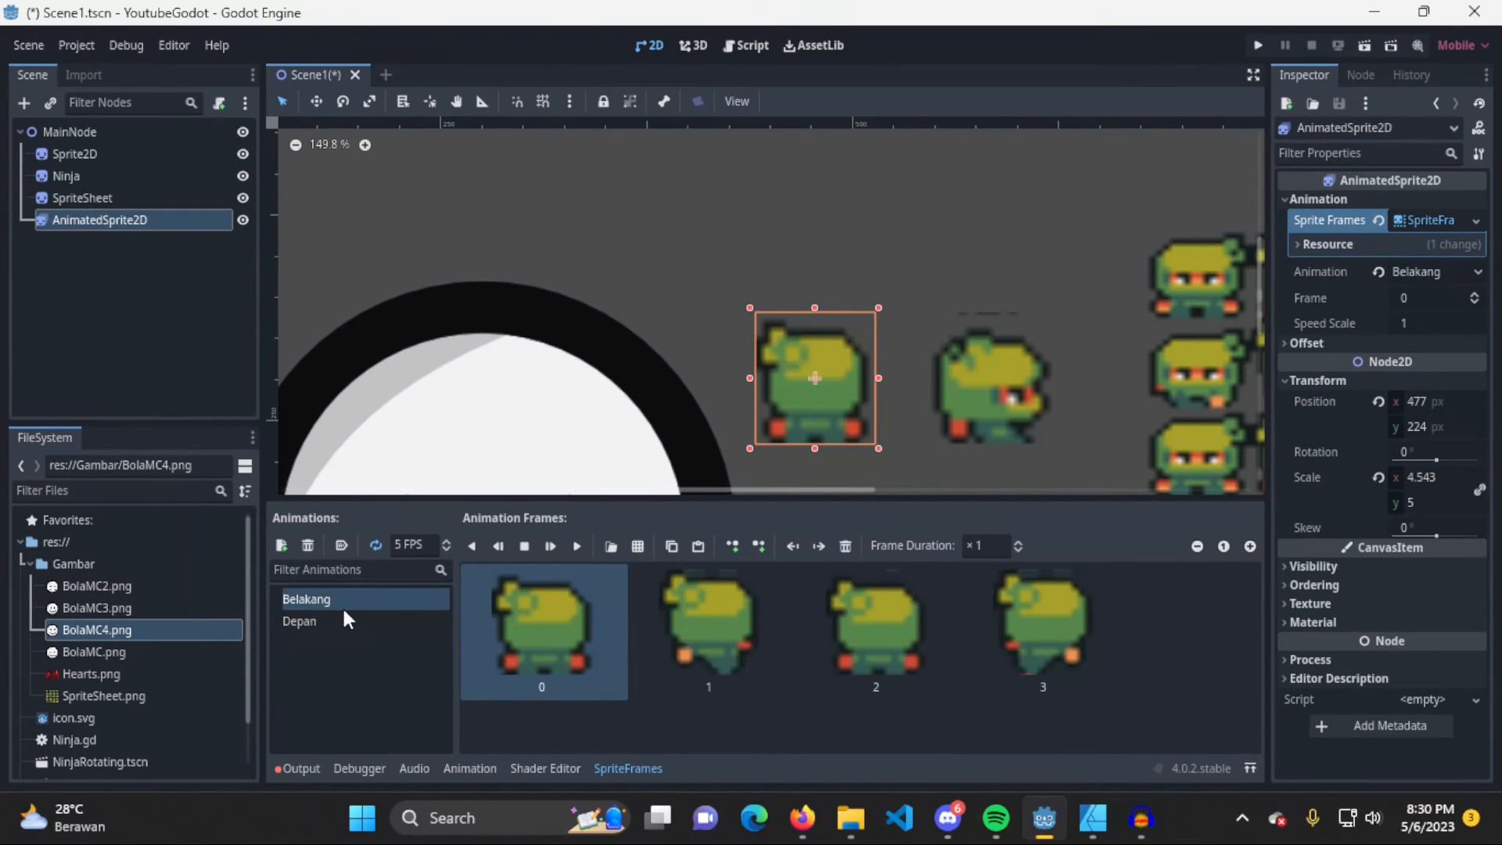
{"action": "left_click", "coordinate": [365, 622]}
{"action": "left_click", "coordinate": [337, 599]}
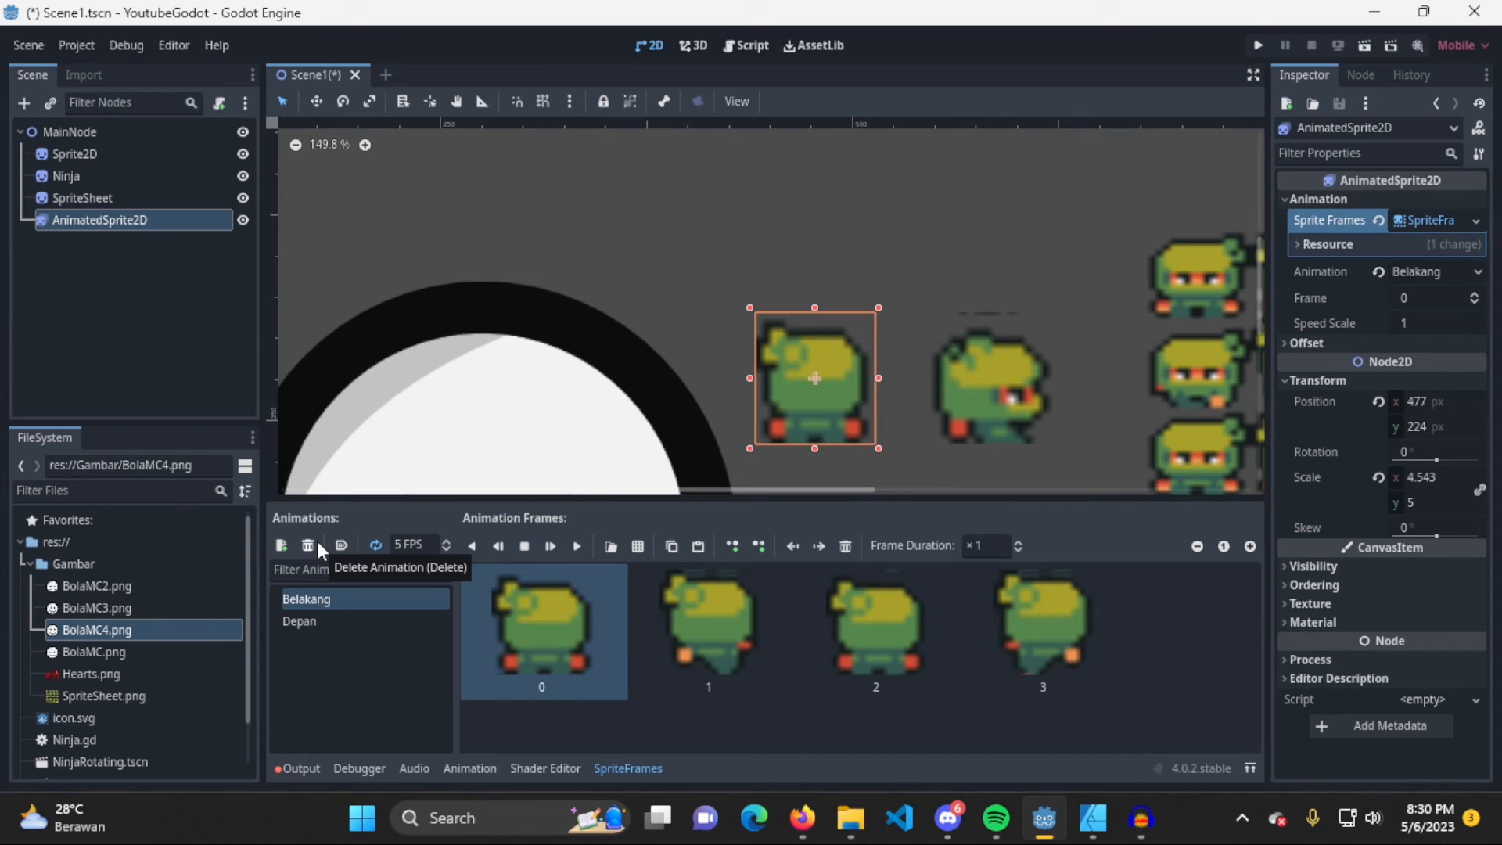
{"action": "left_click", "coordinate": [355, 615]}
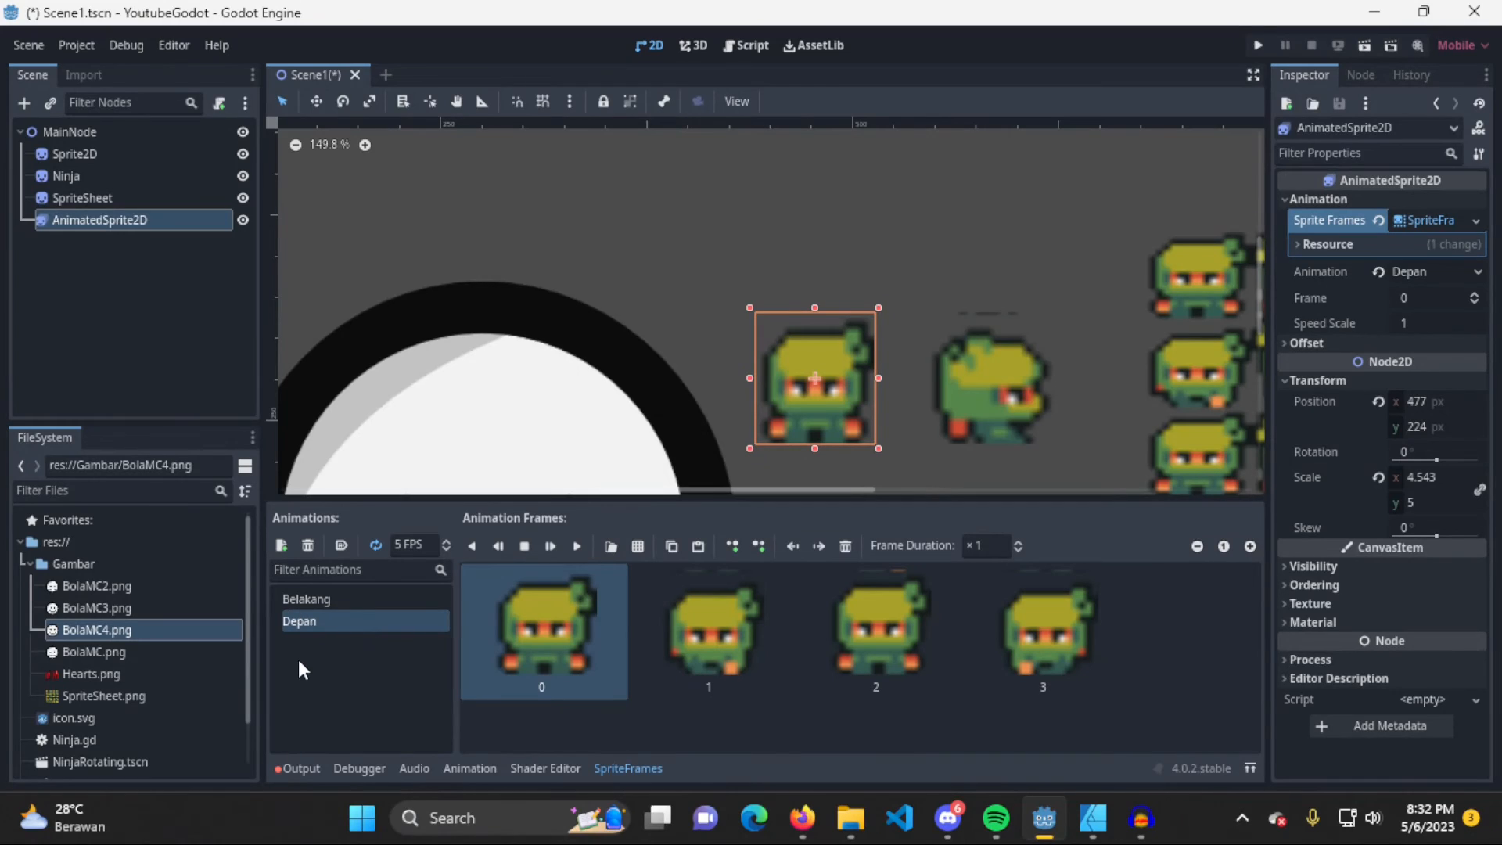
{"action": "left_click", "coordinate": [302, 669]}
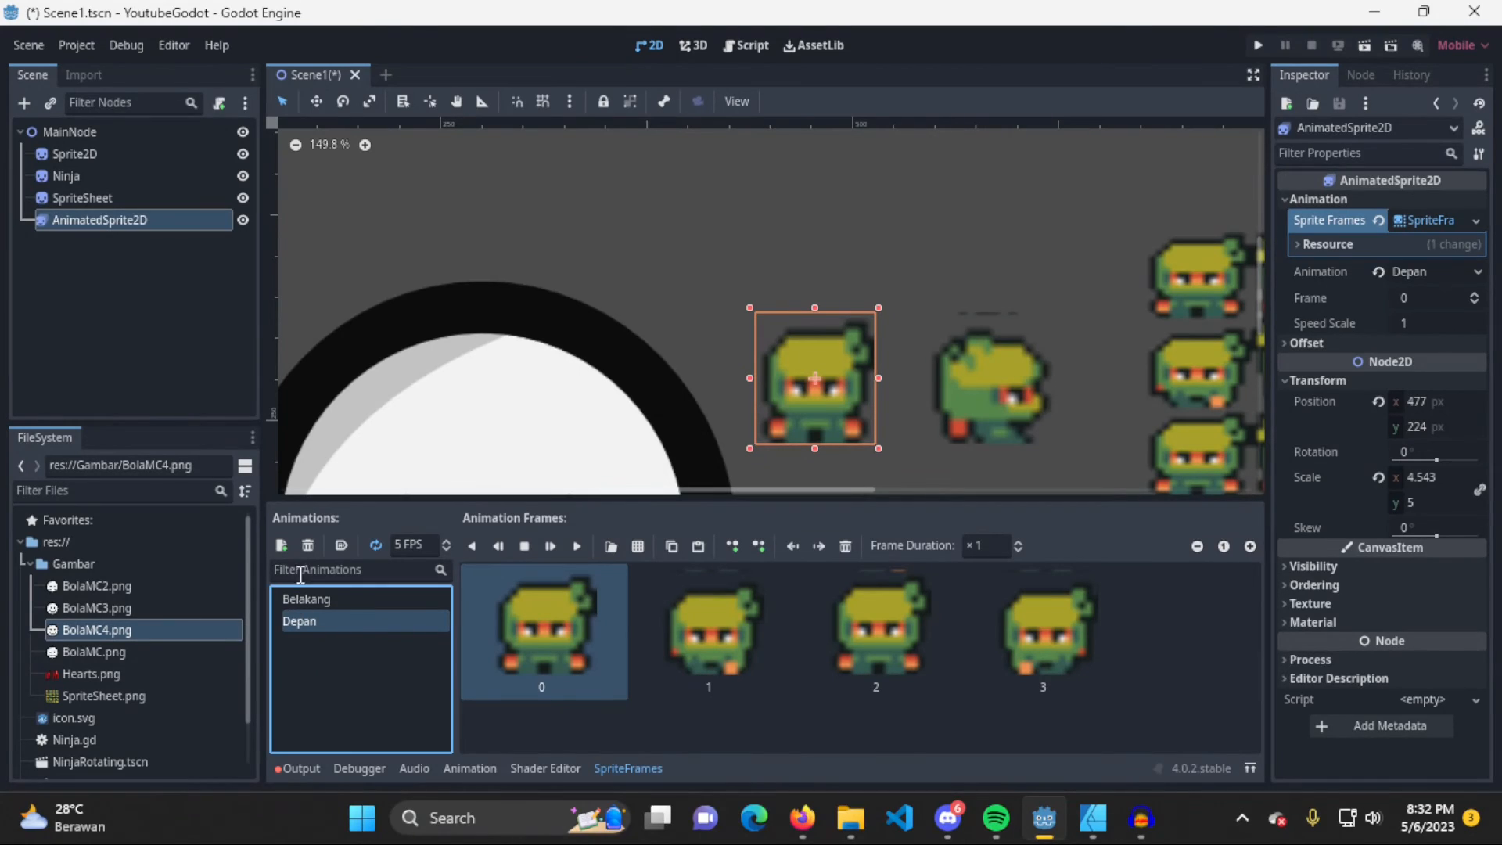
Add a third animation to the SpriteFrames and name it Kiri
{"action": "left_click", "coordinate": [284, 551]}
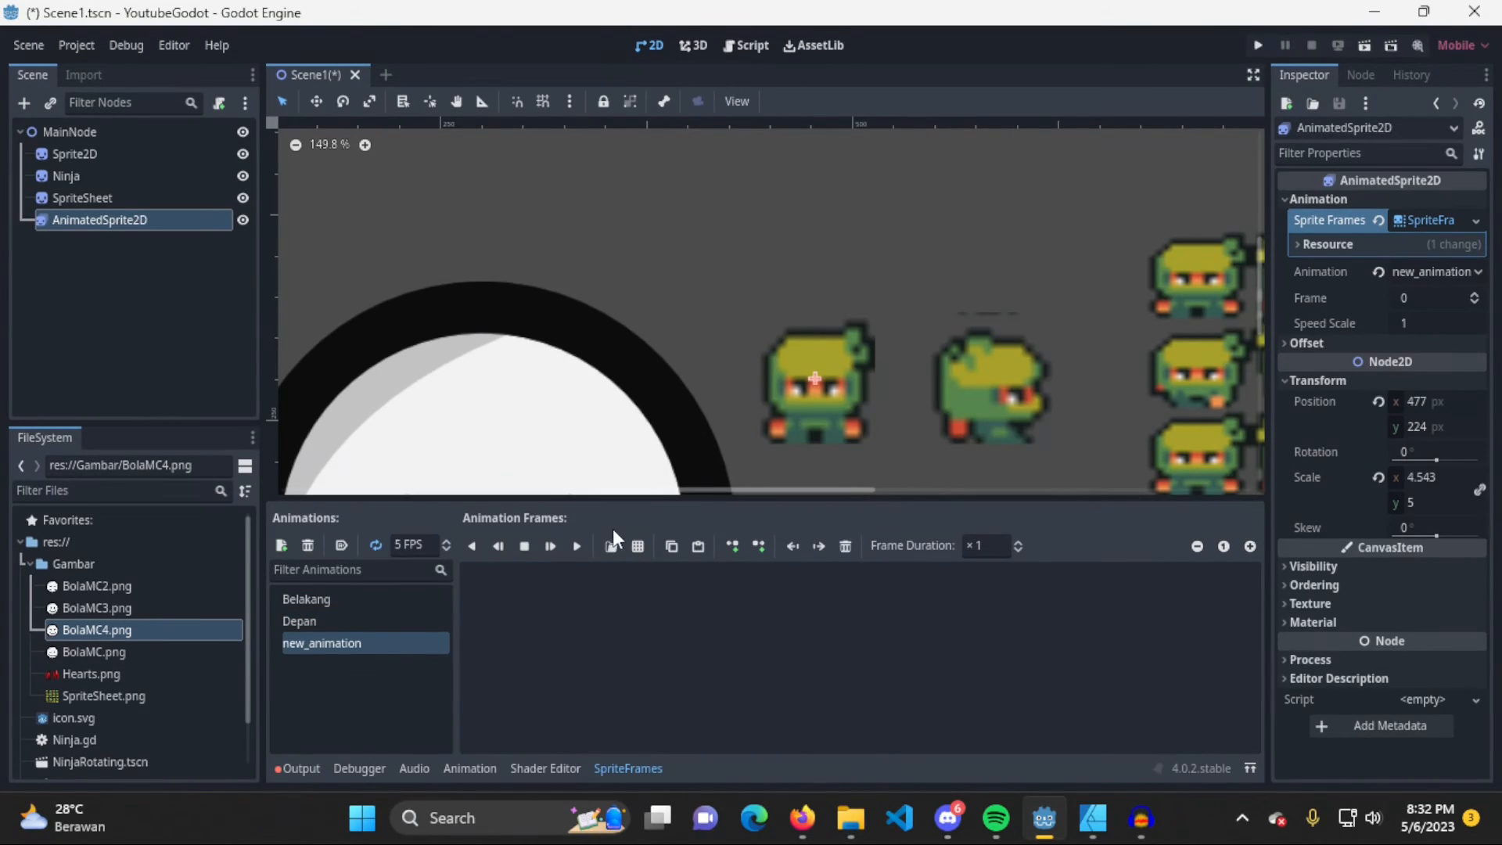
{"action": "key", "text": "F2"}
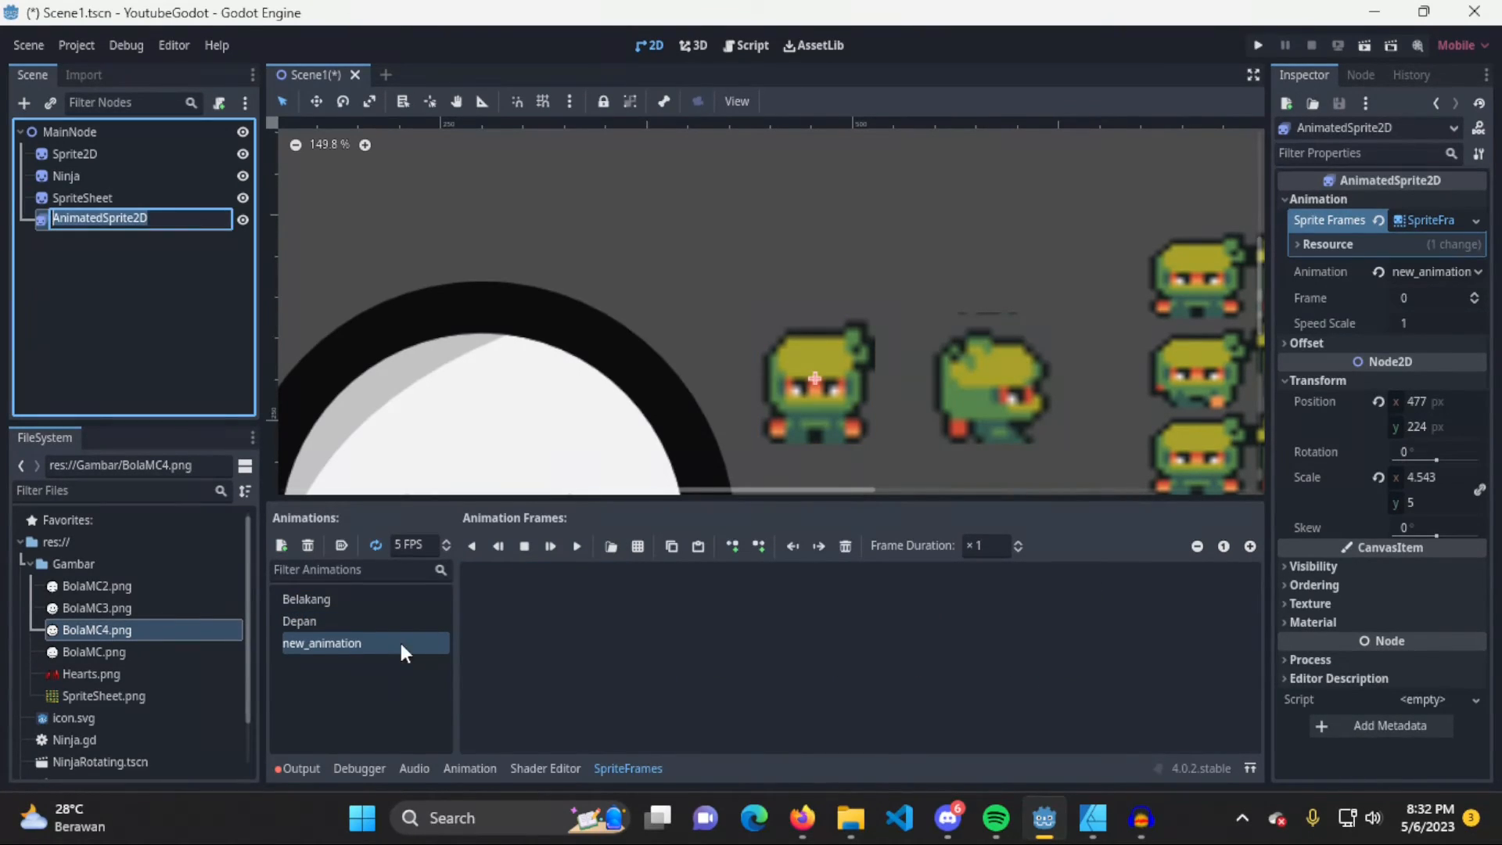
{"action": "key", "text": "Escape"}
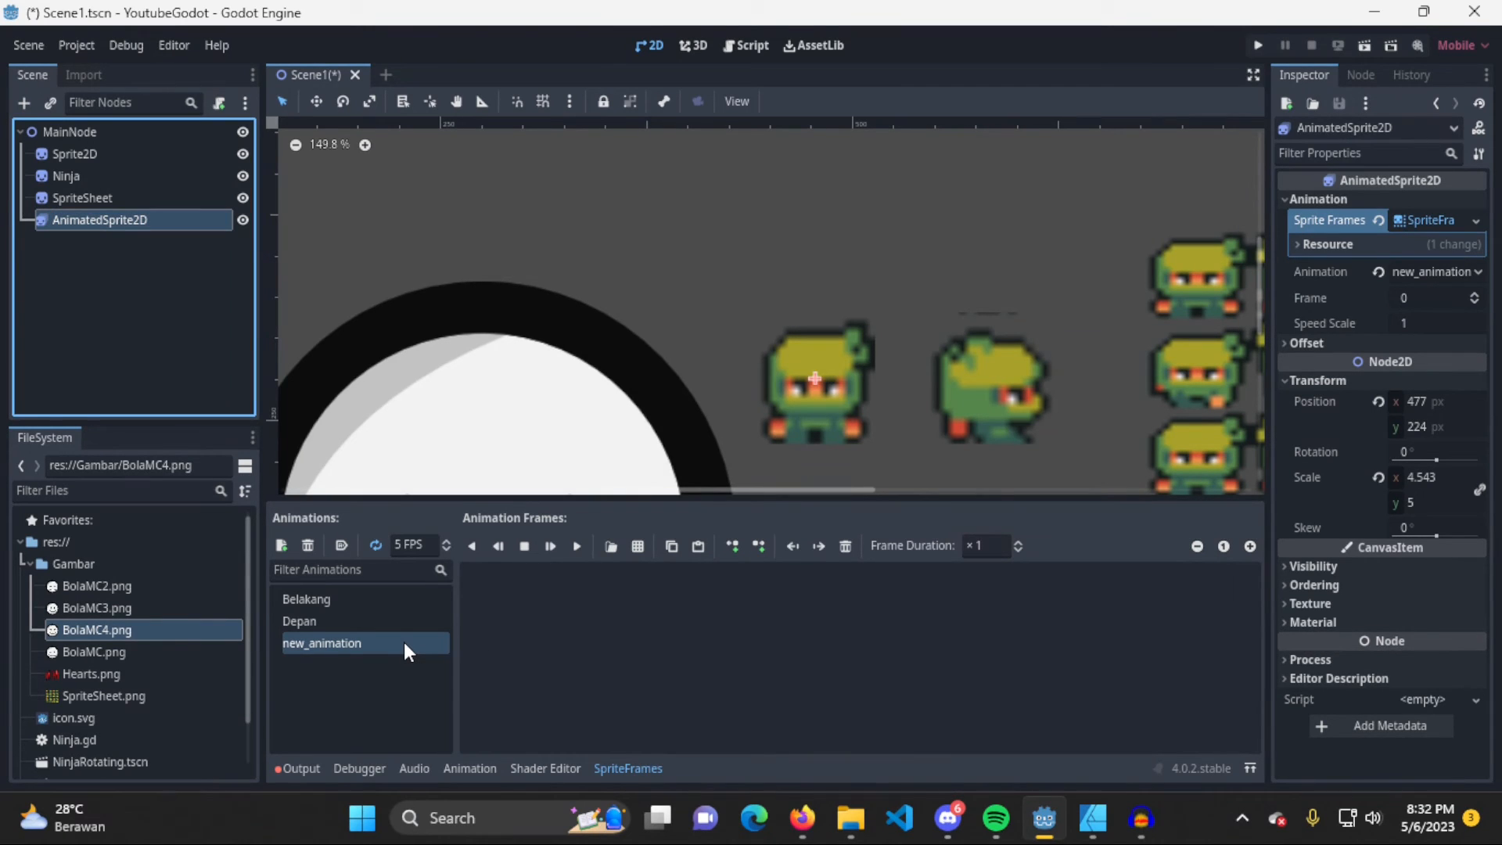
{"action": "double_click", "coordinate": [403, 641]}
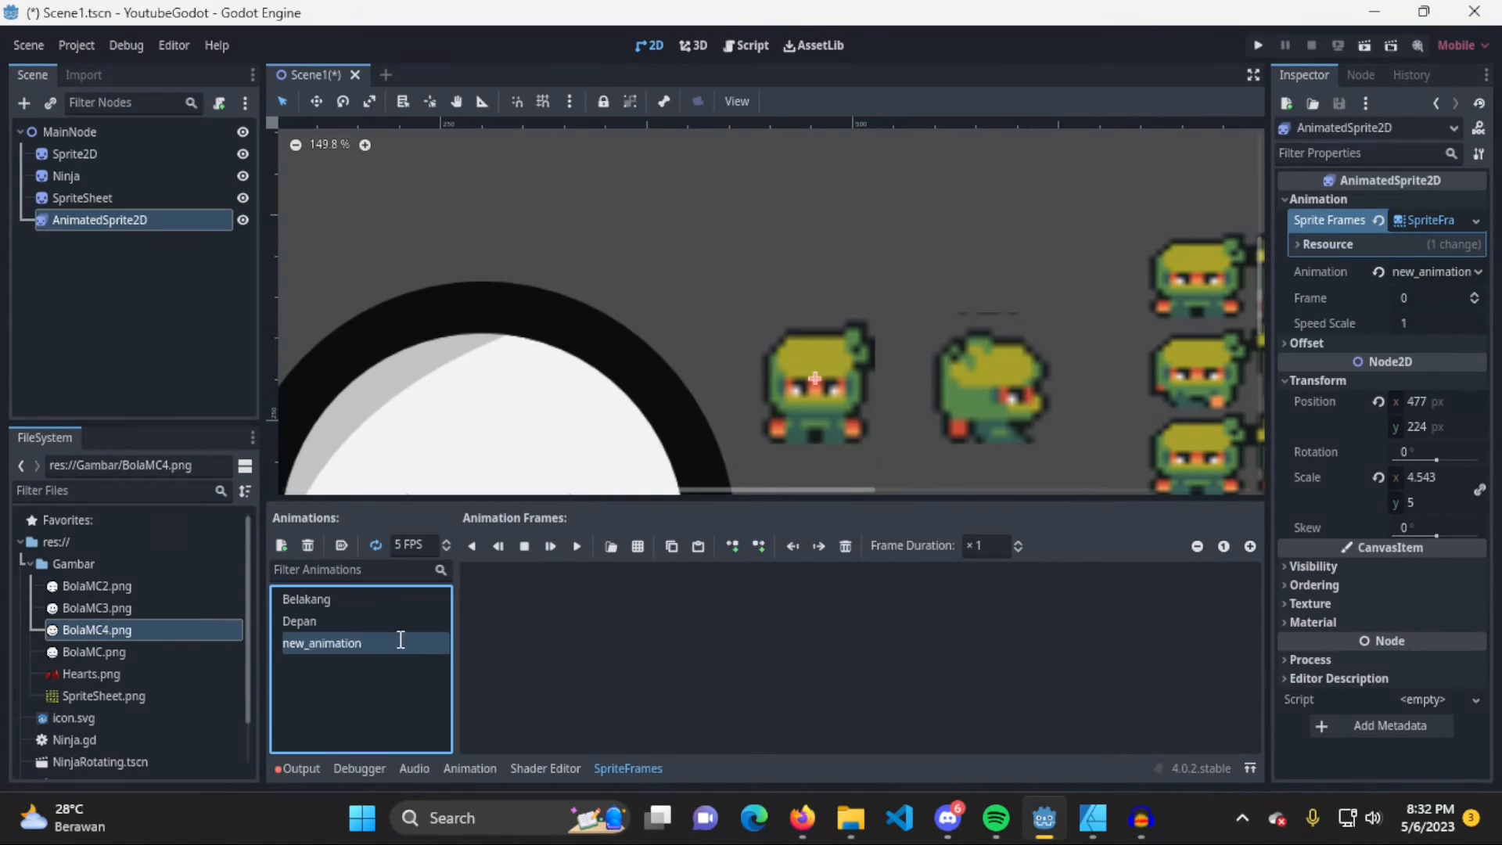
{"action": "type", "text": "Kiri"}
{"action": "key", "text": "Return"}
Open SpriteSheet.png for the Kiri animation and slice it into 4 by 7 frames with none selected
{"action": "left_click", "coordinate": [639, 547]}
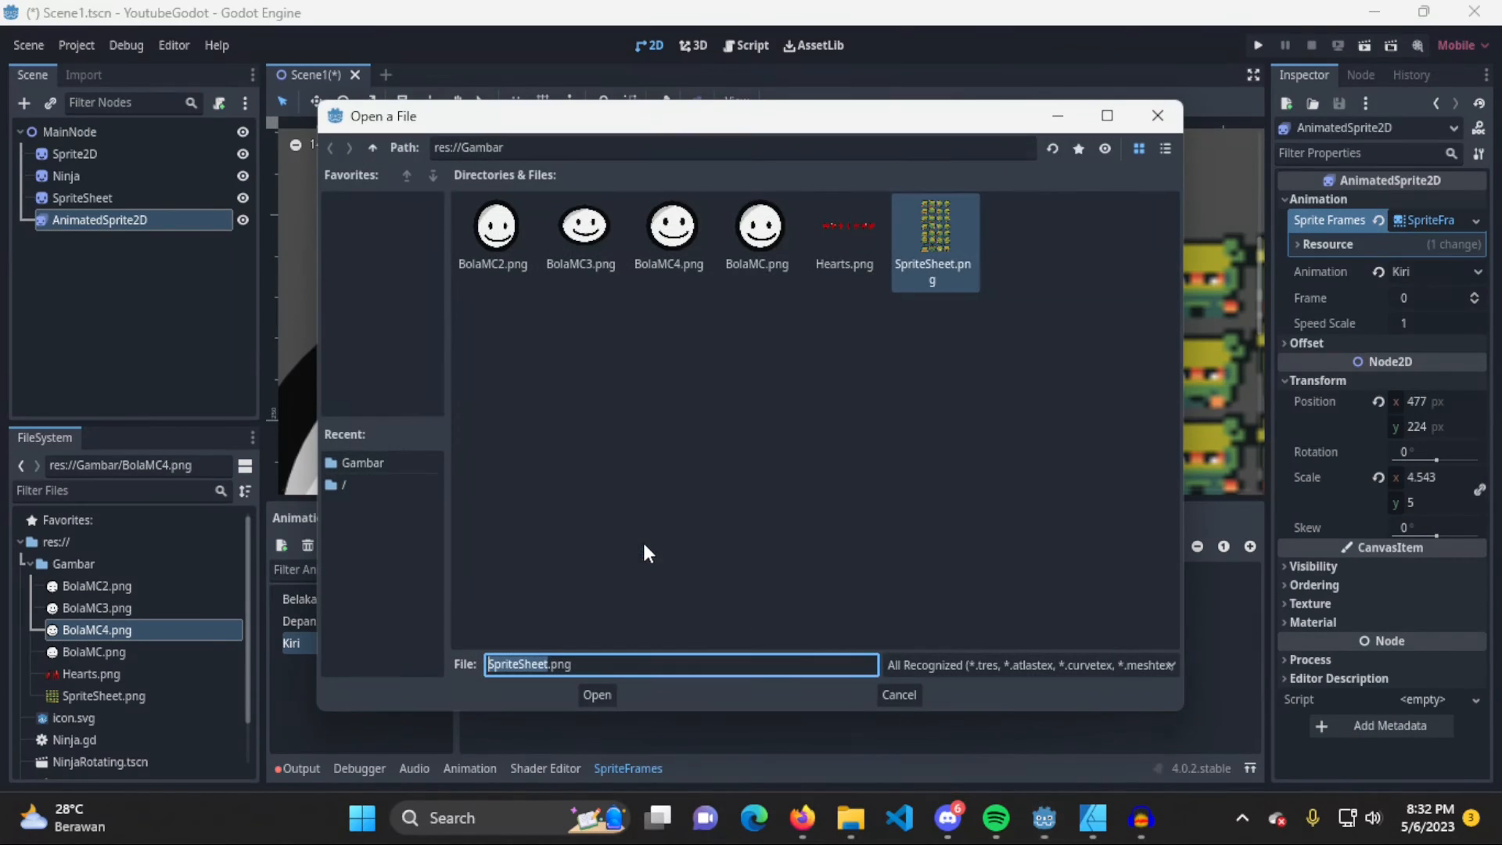
{"action": "double_click", "coordinate": [962, 232]}
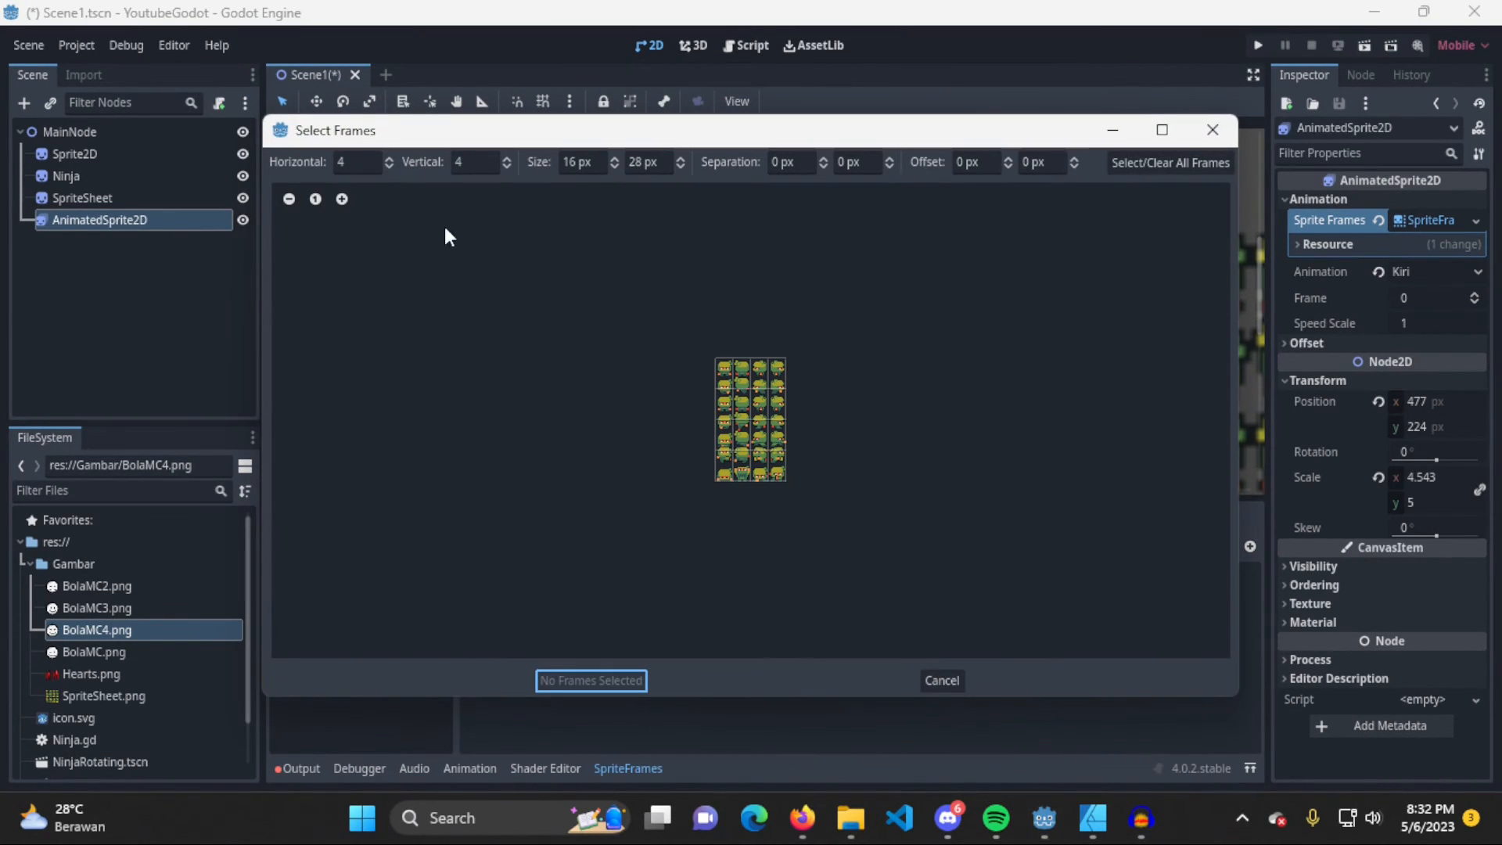
{"action": "left_click", "coordinate": [464, 162]}
{"action": "type", "text": "7"}
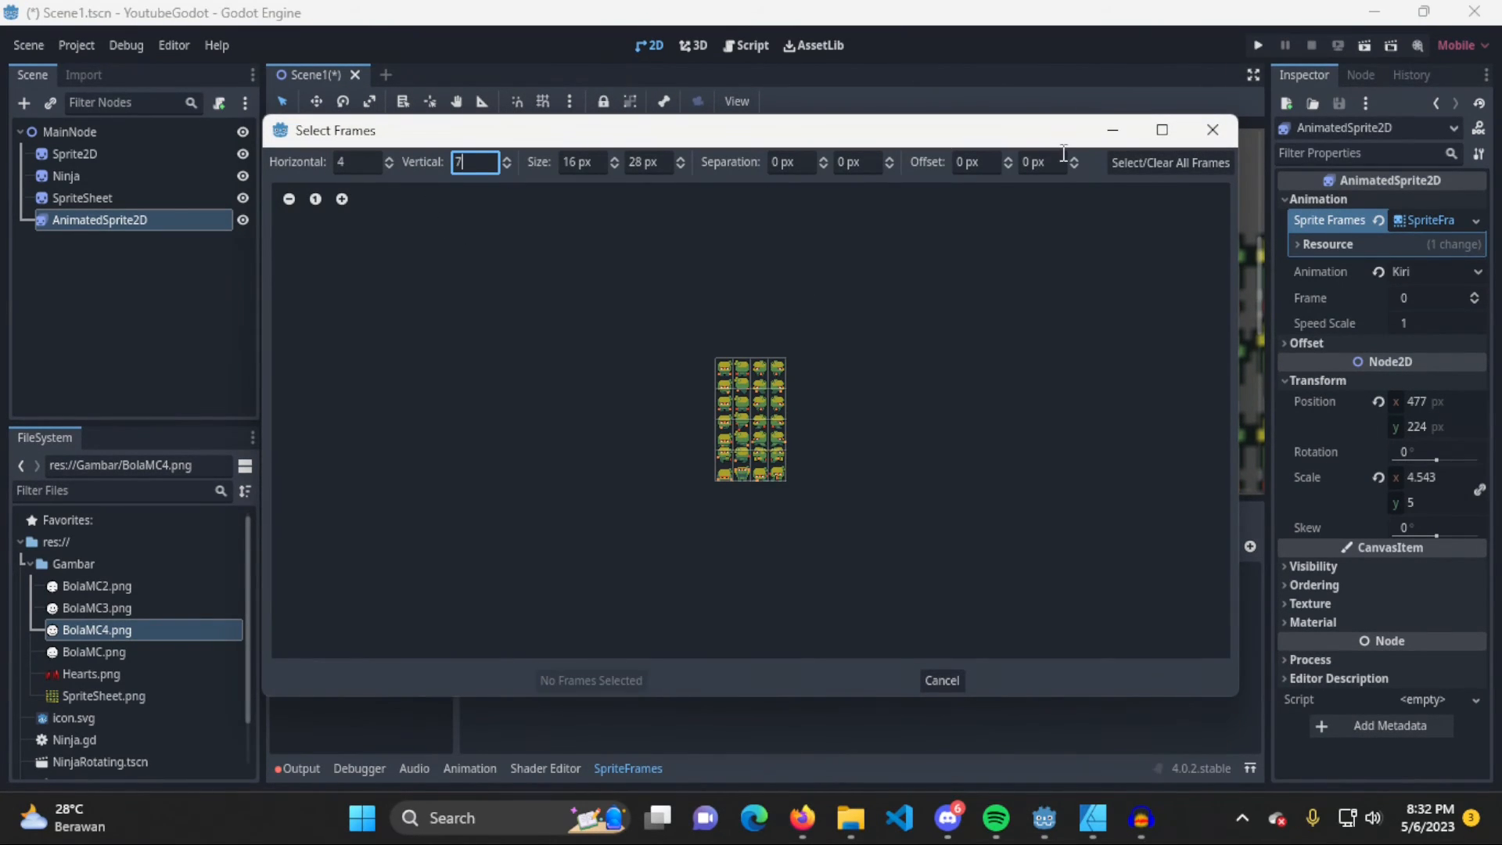
{"action": "left_click", "coordinate": [1170, 164]}
{"action": "left_click", "coordinate": [1171, 164]}
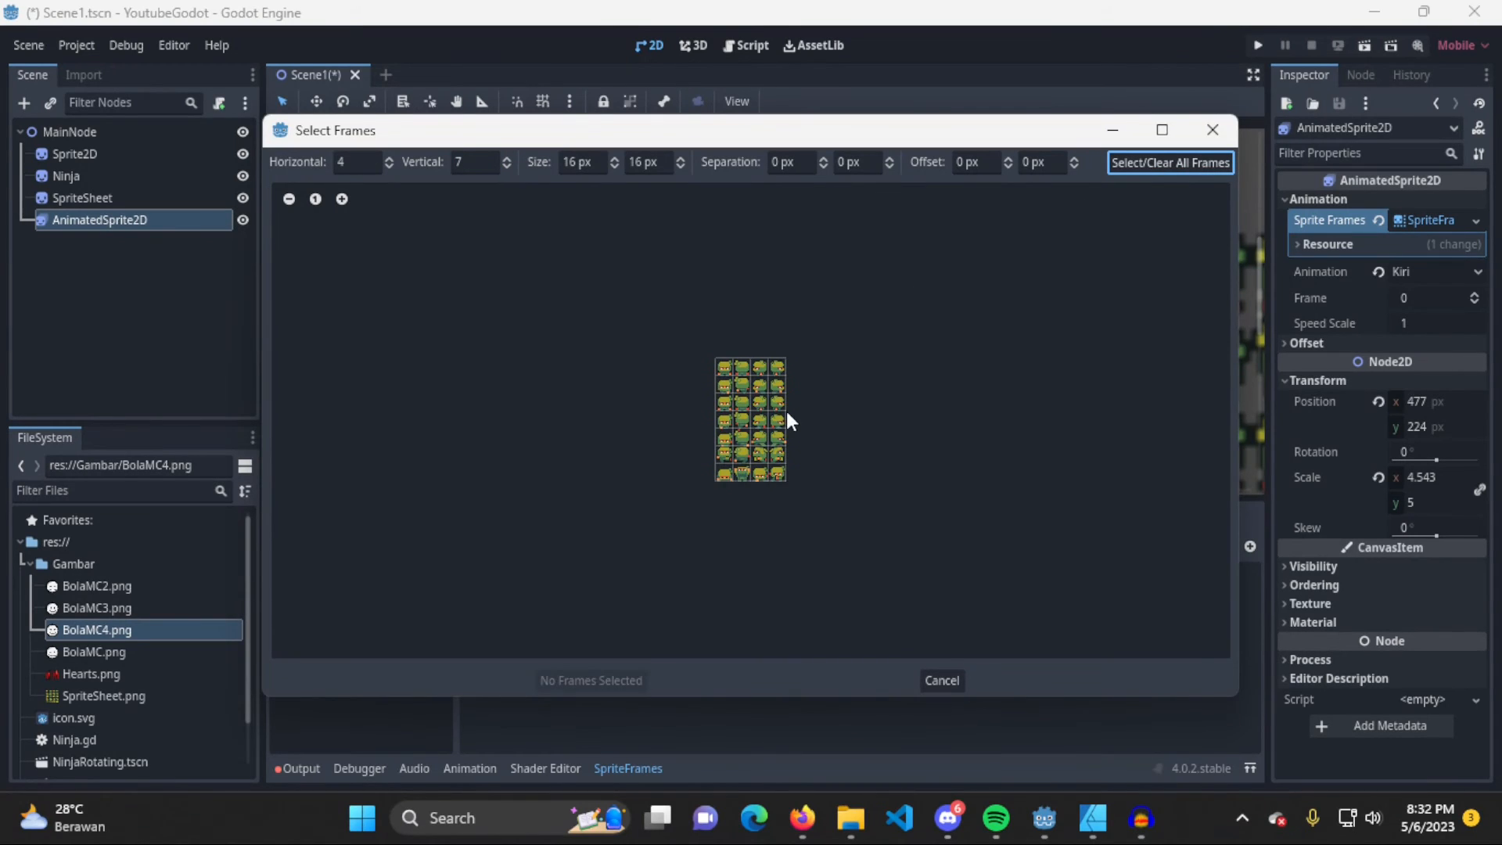
Add the first four left-facing frames of the sheet's third column to Kiri
{"action": "scroll", "coordinate": [783, 413], "scroll_direction": "up", "scroll_amount": 4}
{"action": "left_click", "coordinate": [773, 289]}
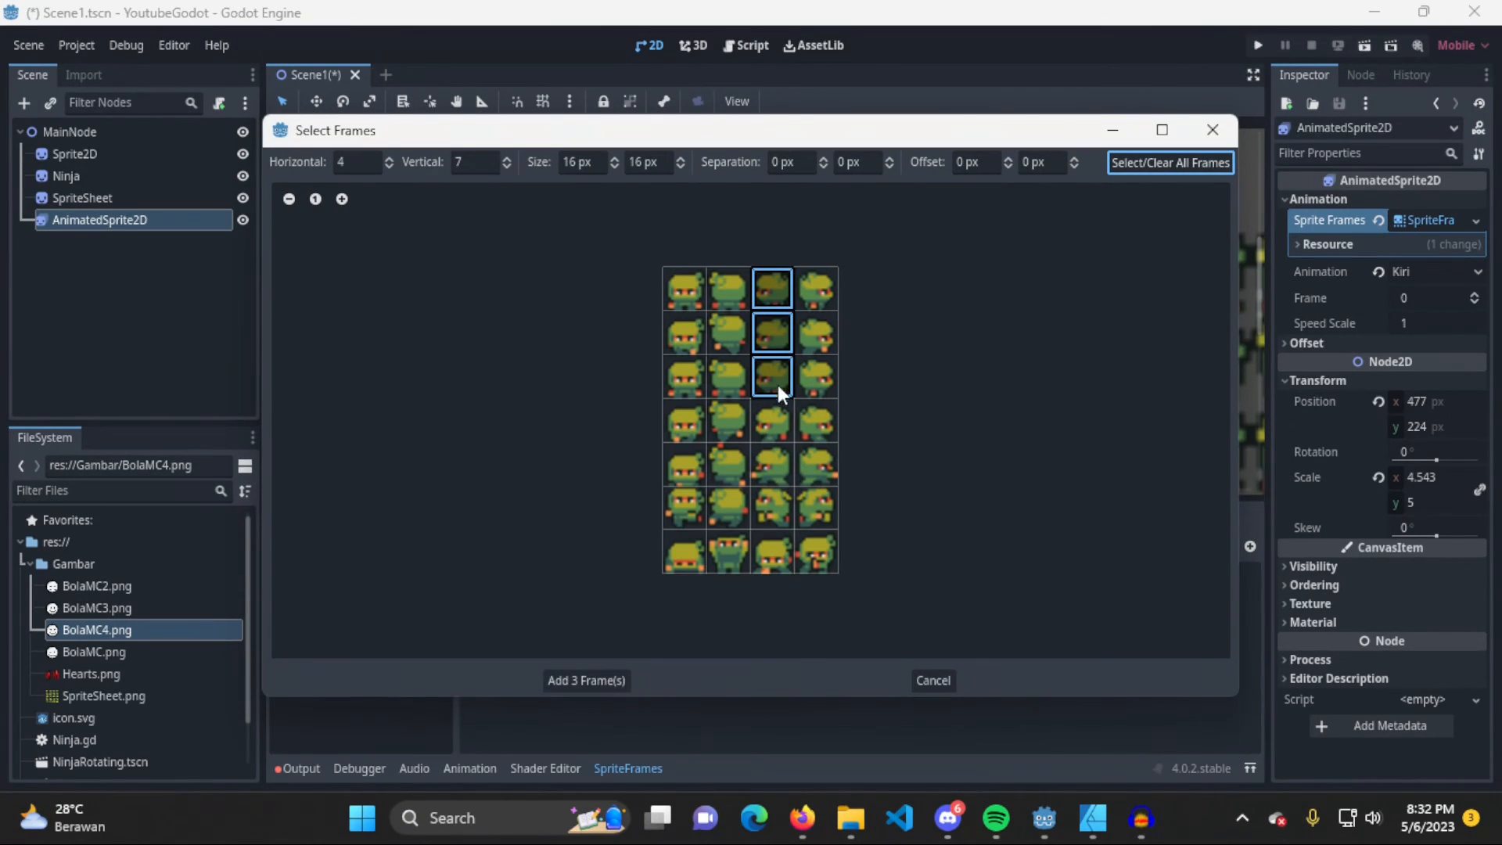
{"action": "left_click", "coordinate": [608, 682]}
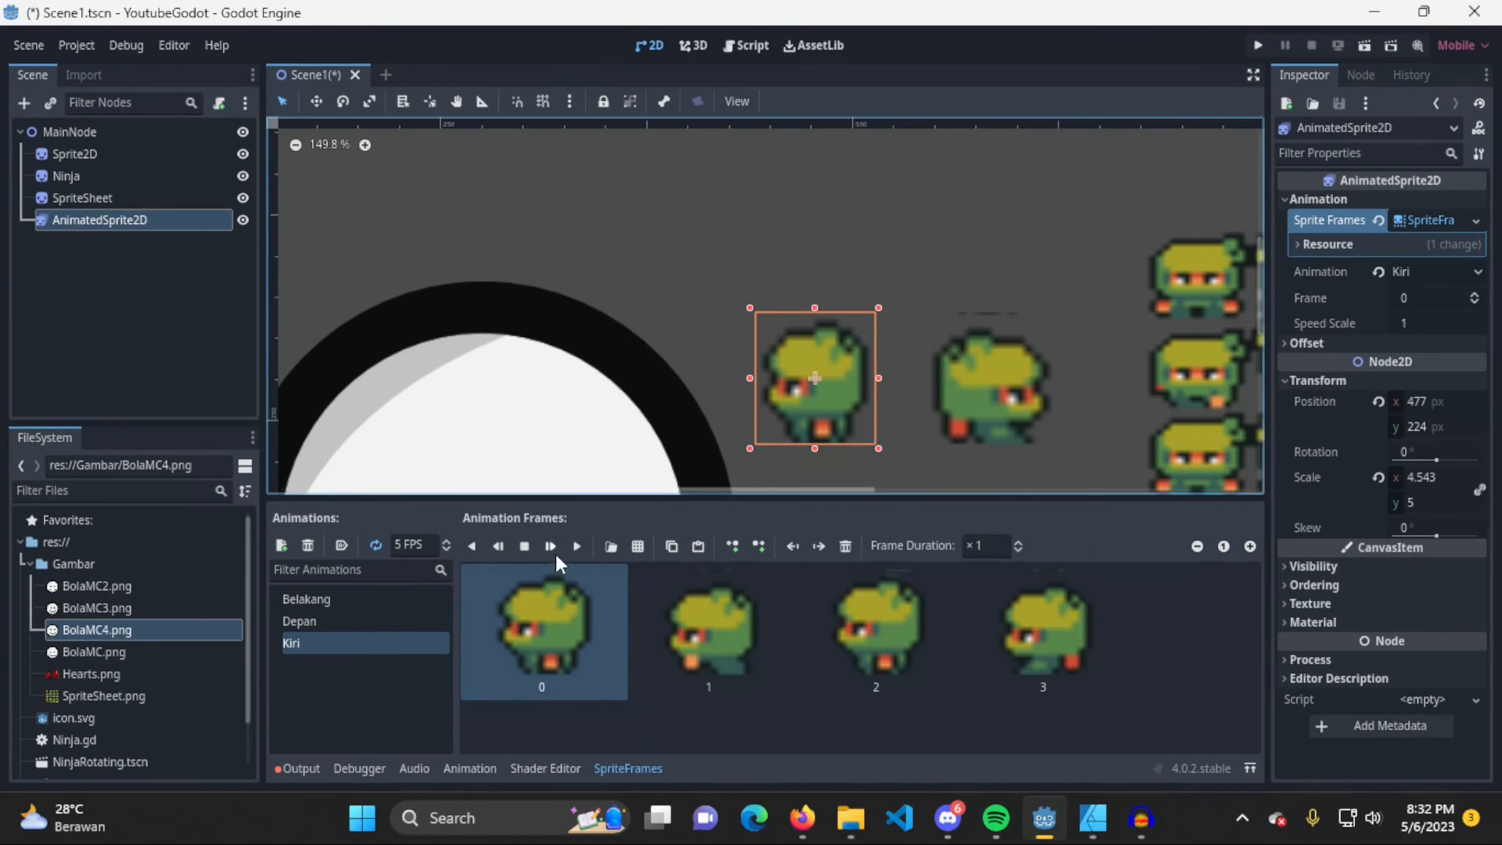
Look through the frames of the Depan, Belakang and Kiri animations, ending on Belakang
{"action": "left_click", "coordinate": [358, 621]}
{"action": "left_click", "coordinate": [363, 597]}
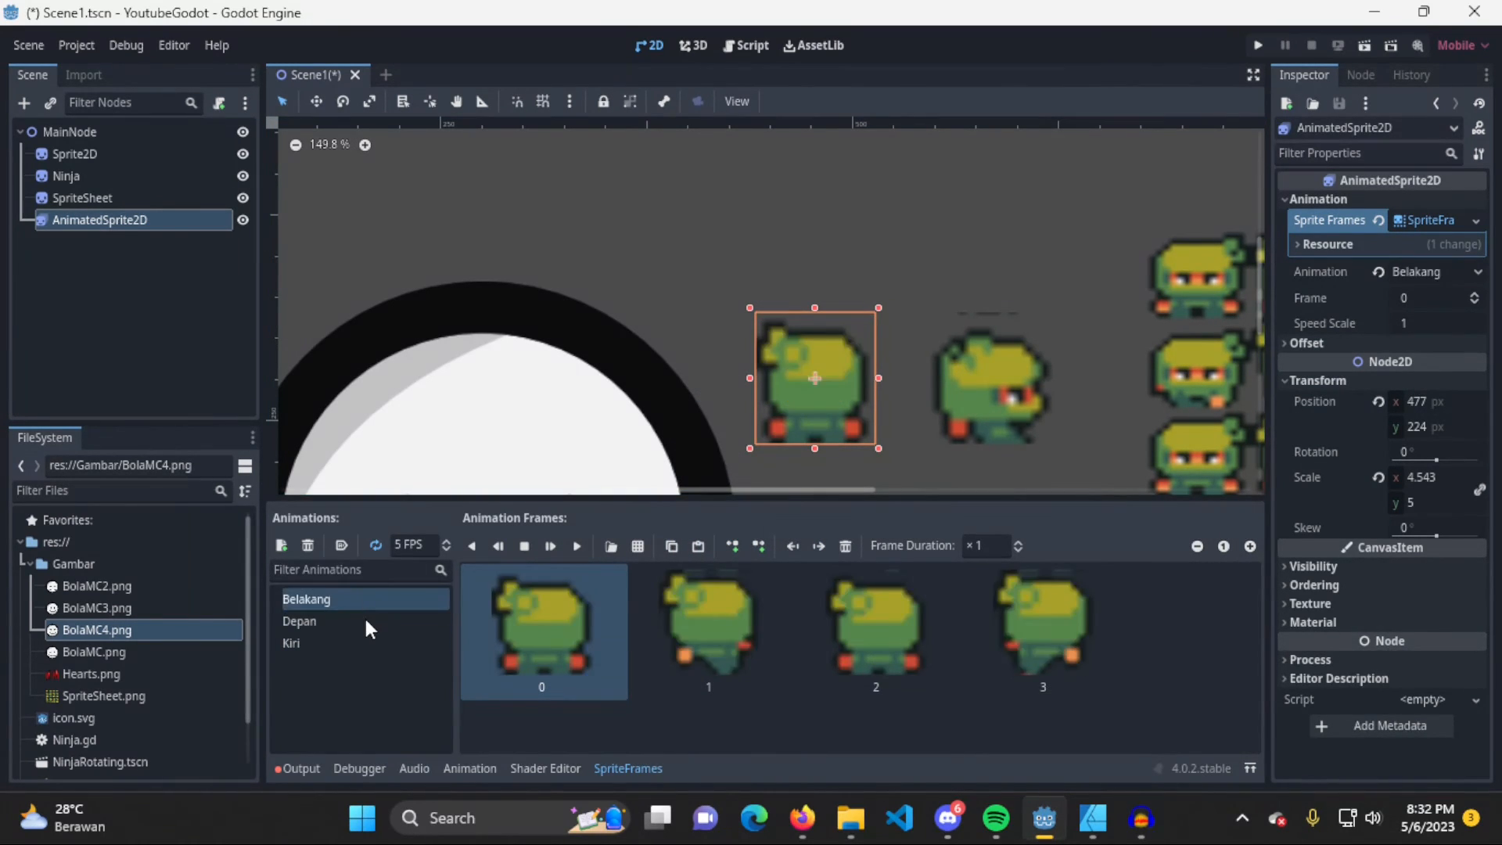
{"action": "left_click", "coordinate": [360, 642]}
{"action": "left_click", "coordinate": [360, 620]}
{"action": "left_click", "coordinate": [371, 600]}
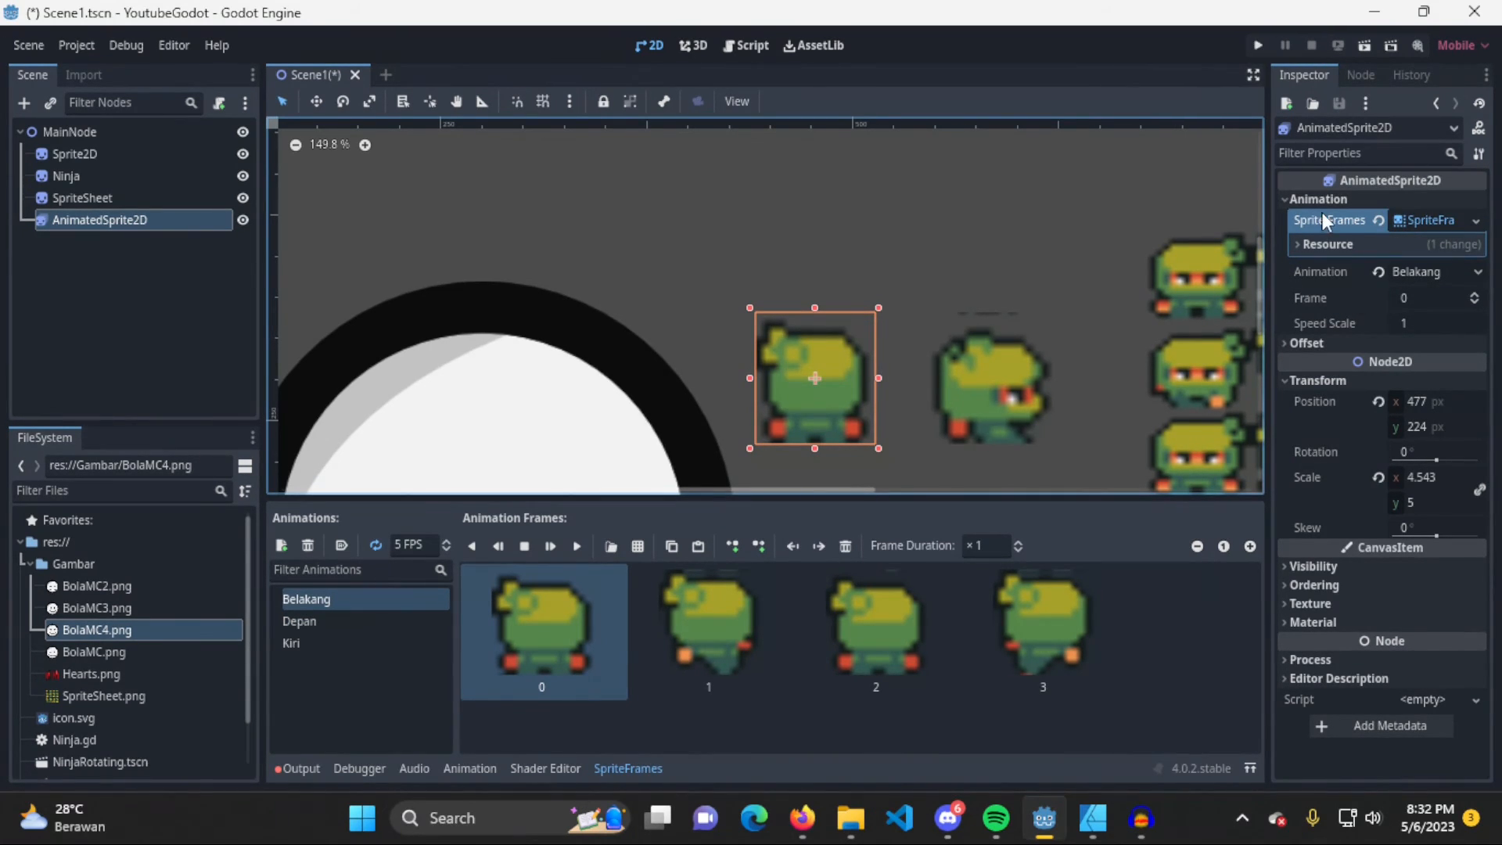
Play the Belakang animation and switch the node's Animation property to Depan and on to Kiri during playback
{"action": "left_click", "coordinate": [1285, 199]}
{"action": "left_click", "coordinate": [1285, 199]}
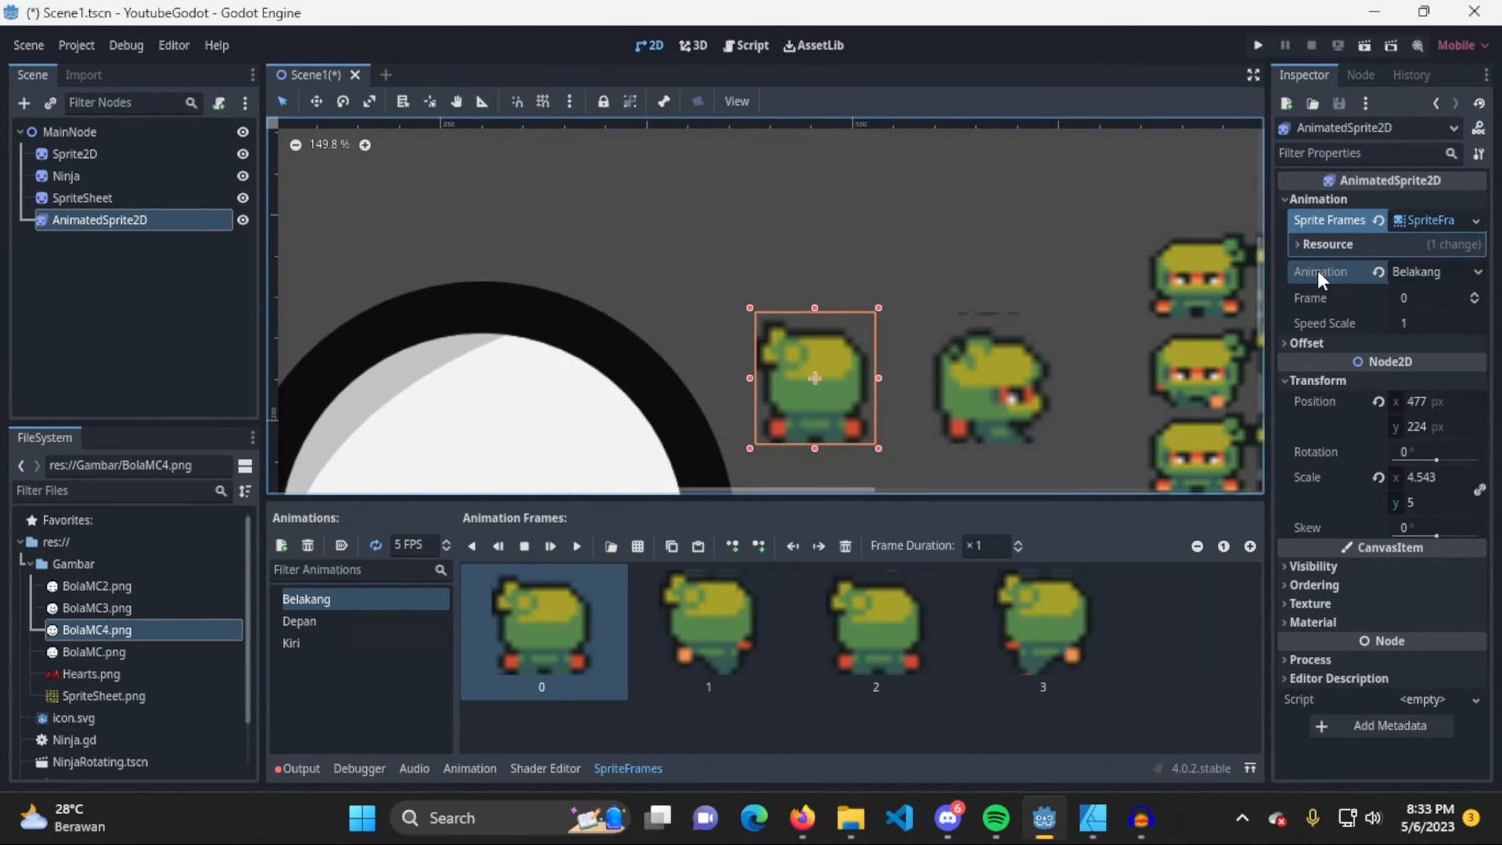
{"action": "left_click", "coordinate": [574, 546]}
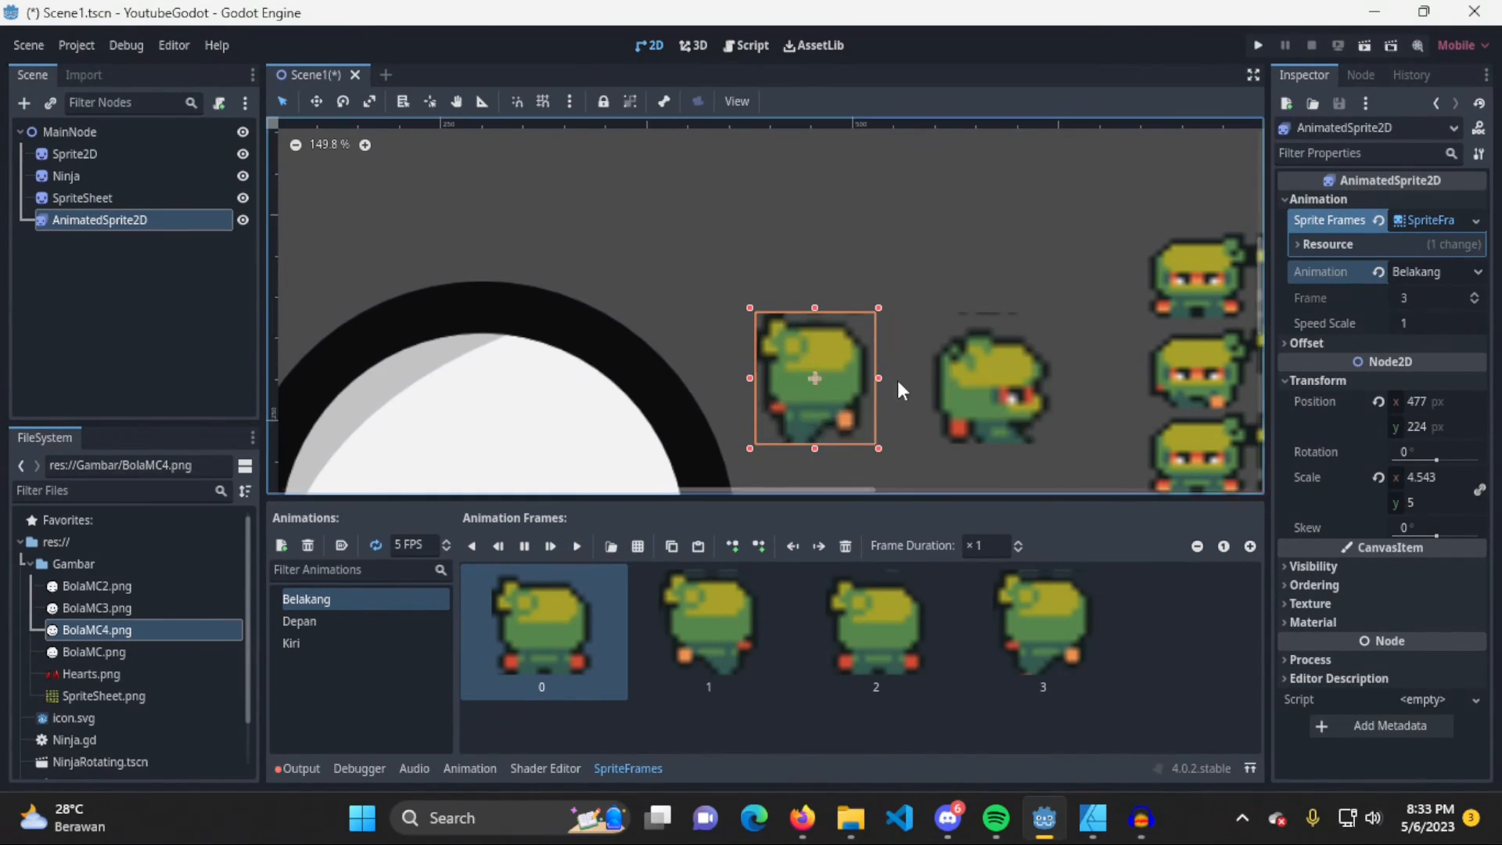
{"action": "left_click", "coordinate": [1471, 272]}
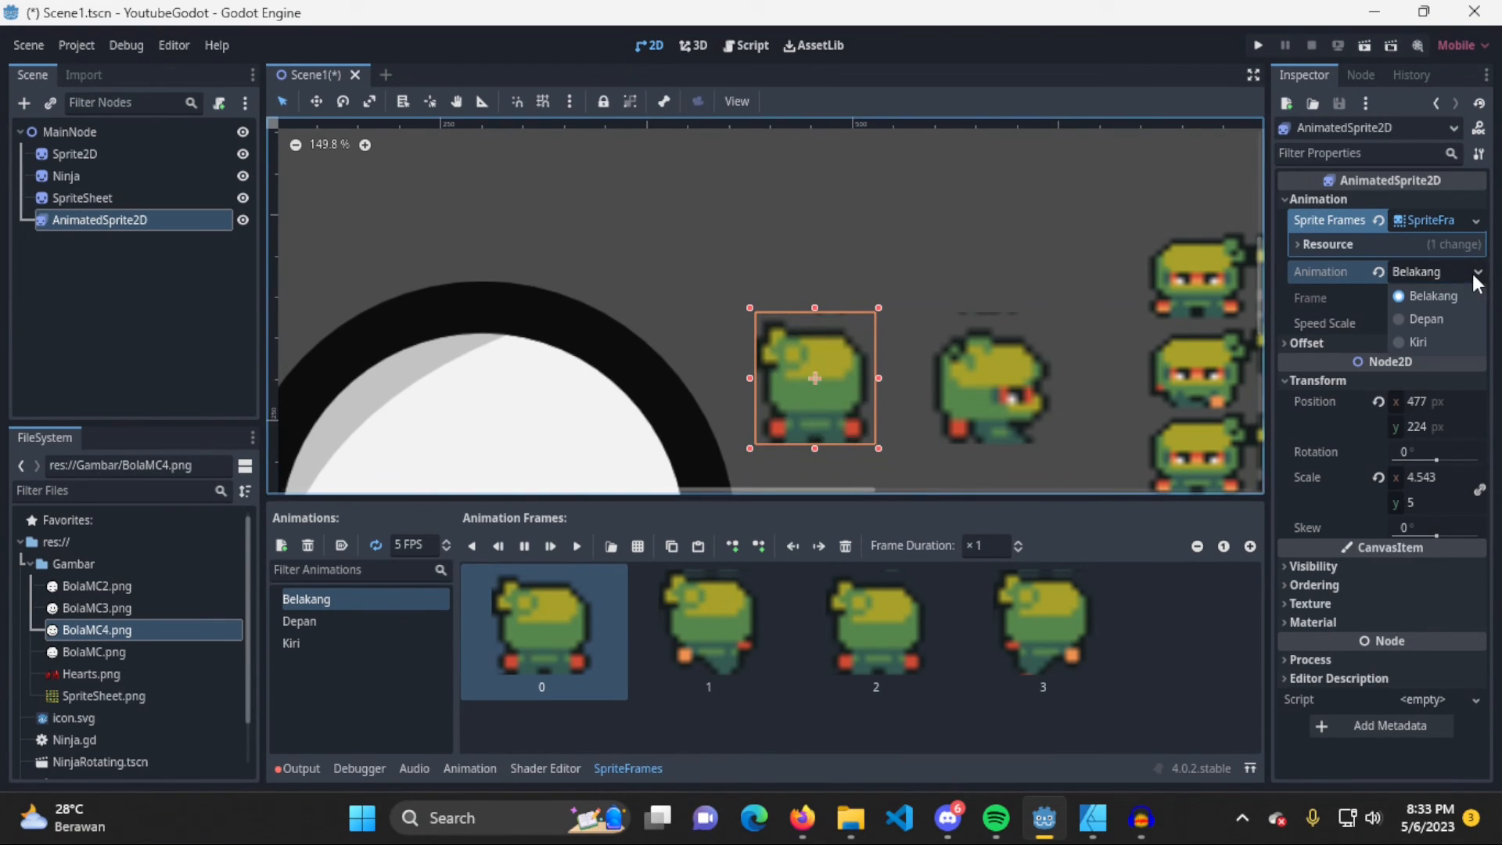
{"action": "left_click", "coordinate": [1474, 317]}
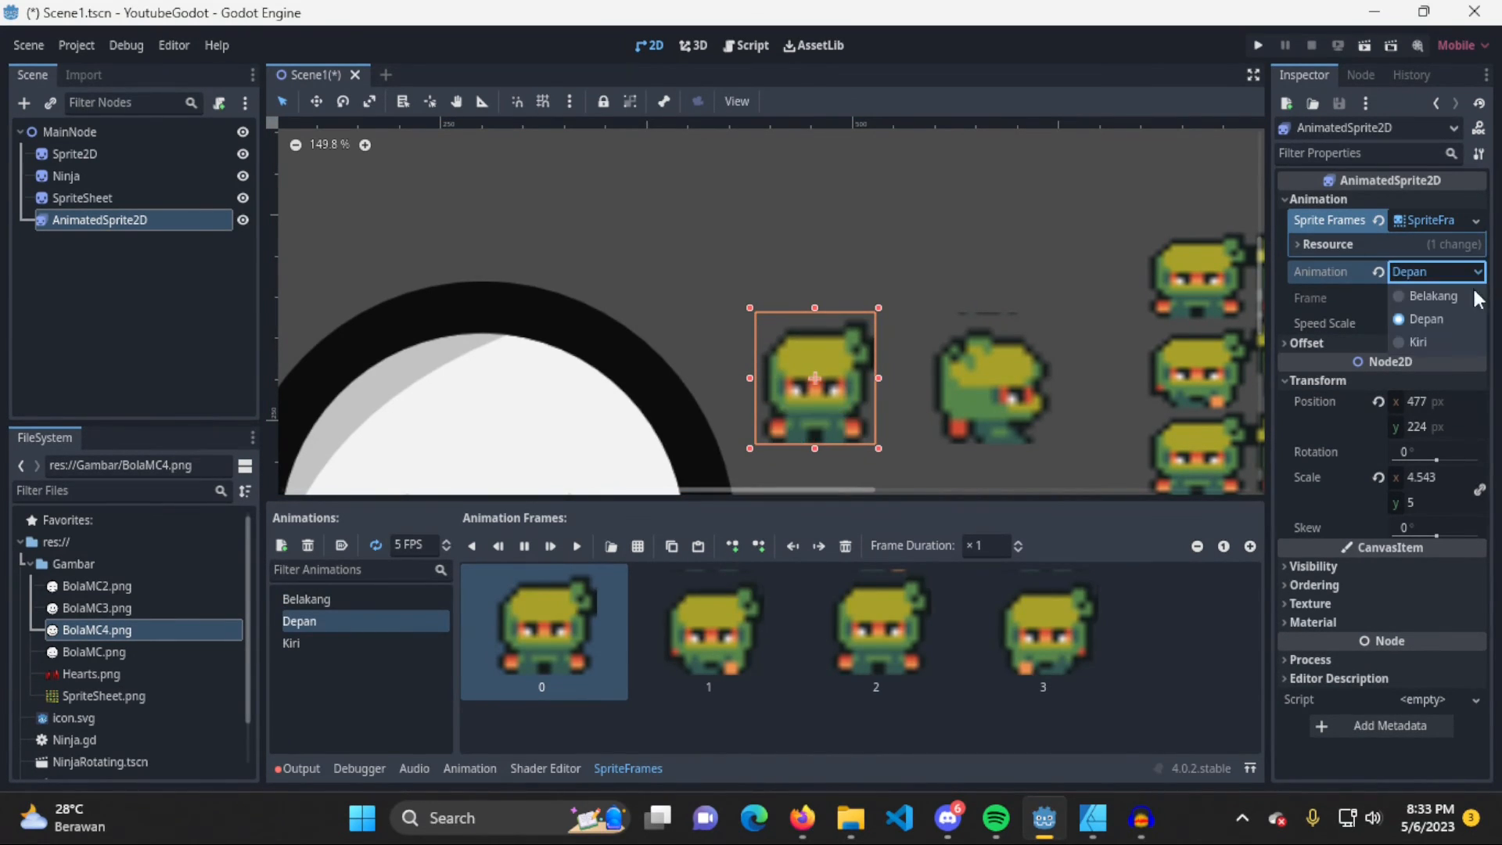
{"action": "left_click", "coordinate": [1457, 344]}
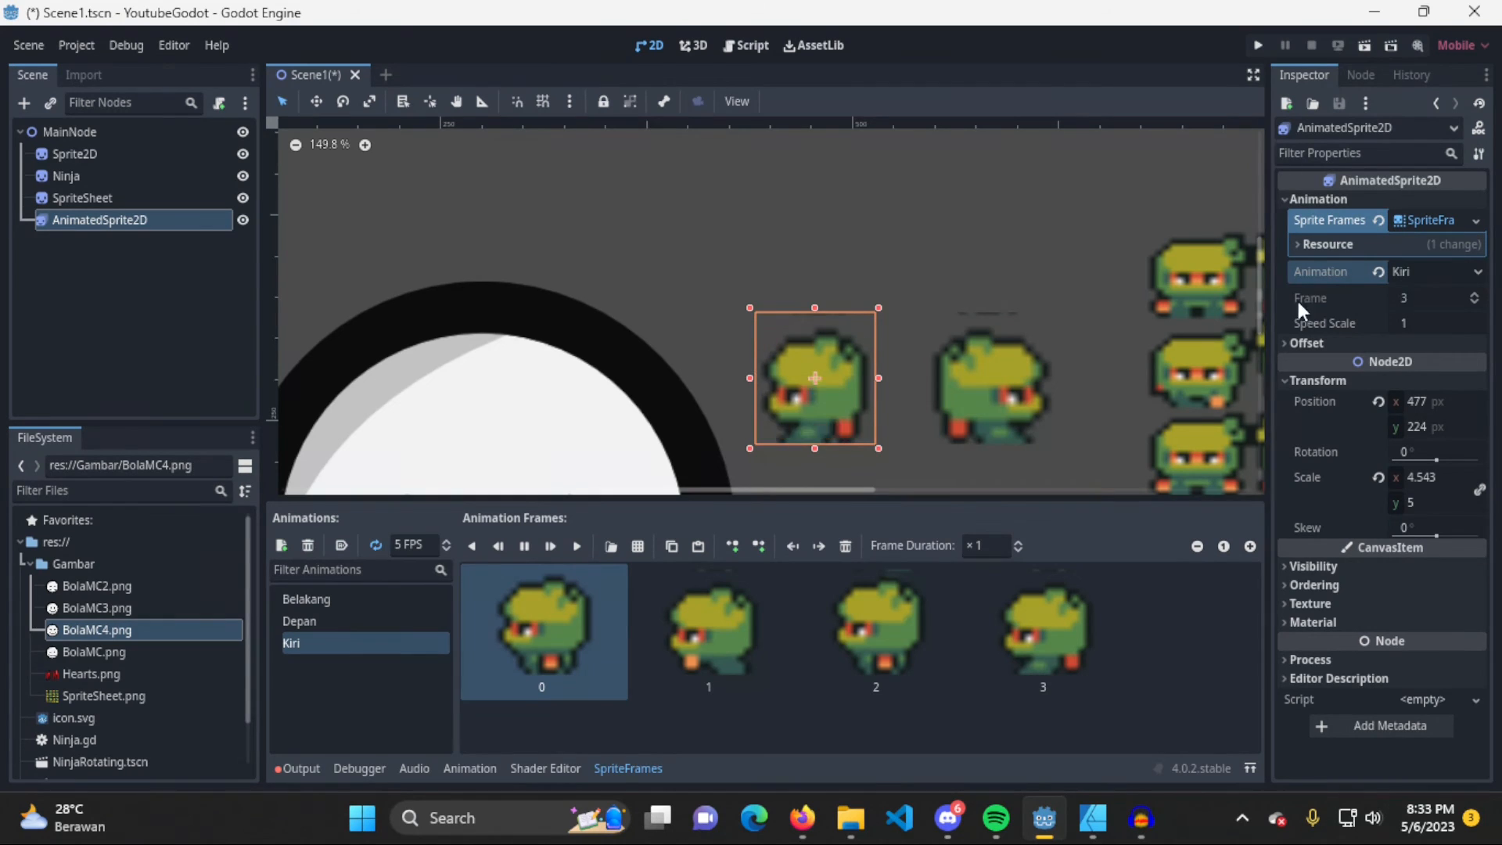
Preview Depan, Kiri and Belakang in turn from the animation list while playback runs, ending on Depan
{"action": "left_click", "coordinate": [348, 618]}
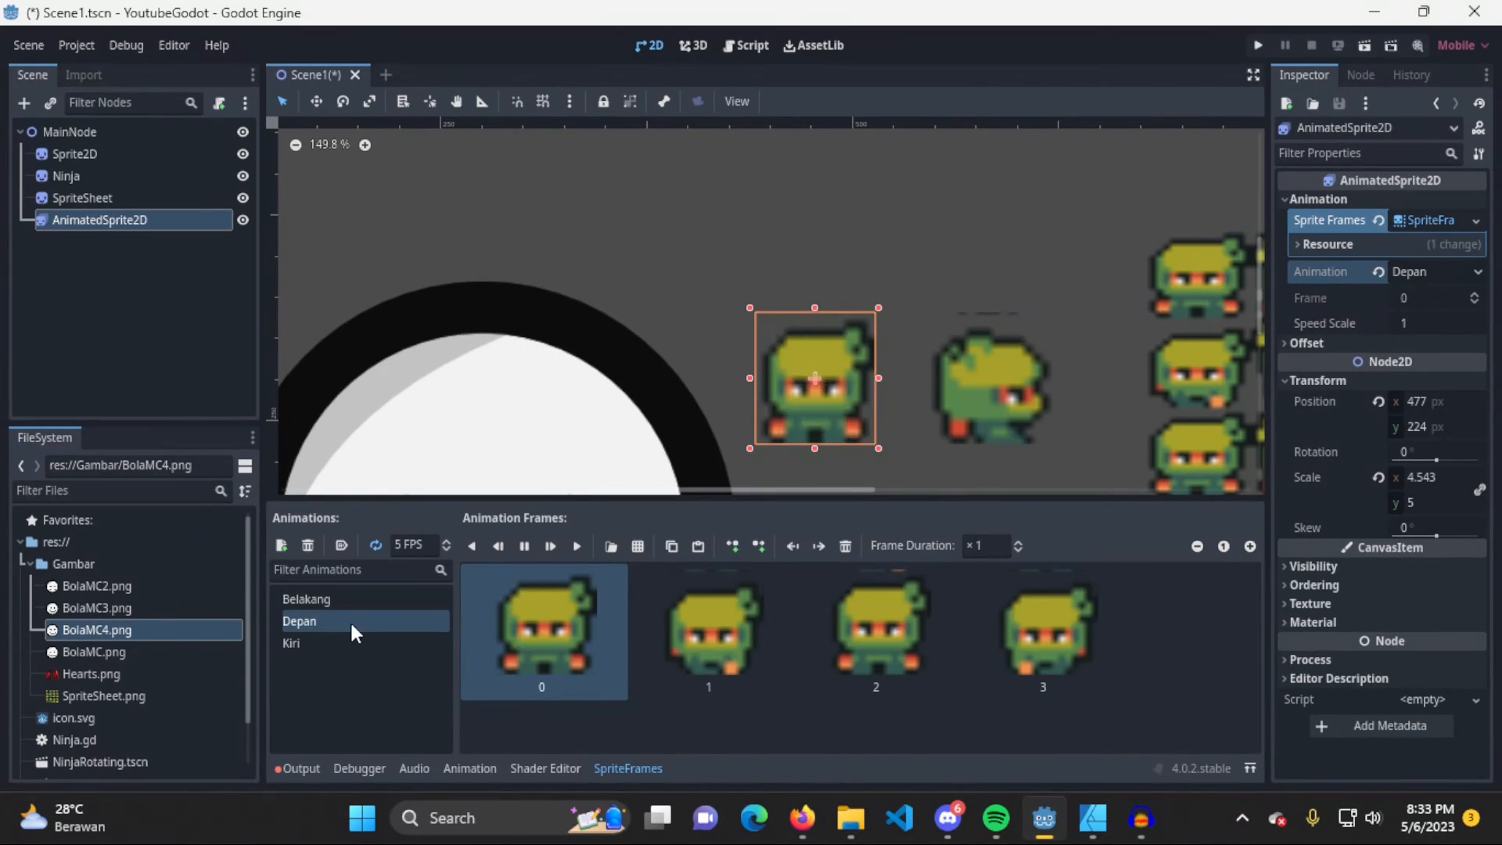
{"action": "left_click", "coordinate": [352, 638]}
{"action": "left_click", "coordinate": [359, 617]}
{"action": "left_click", "coordinate": [368, 600]}
{"action": "left_click", "coordinate": [365, 629]}
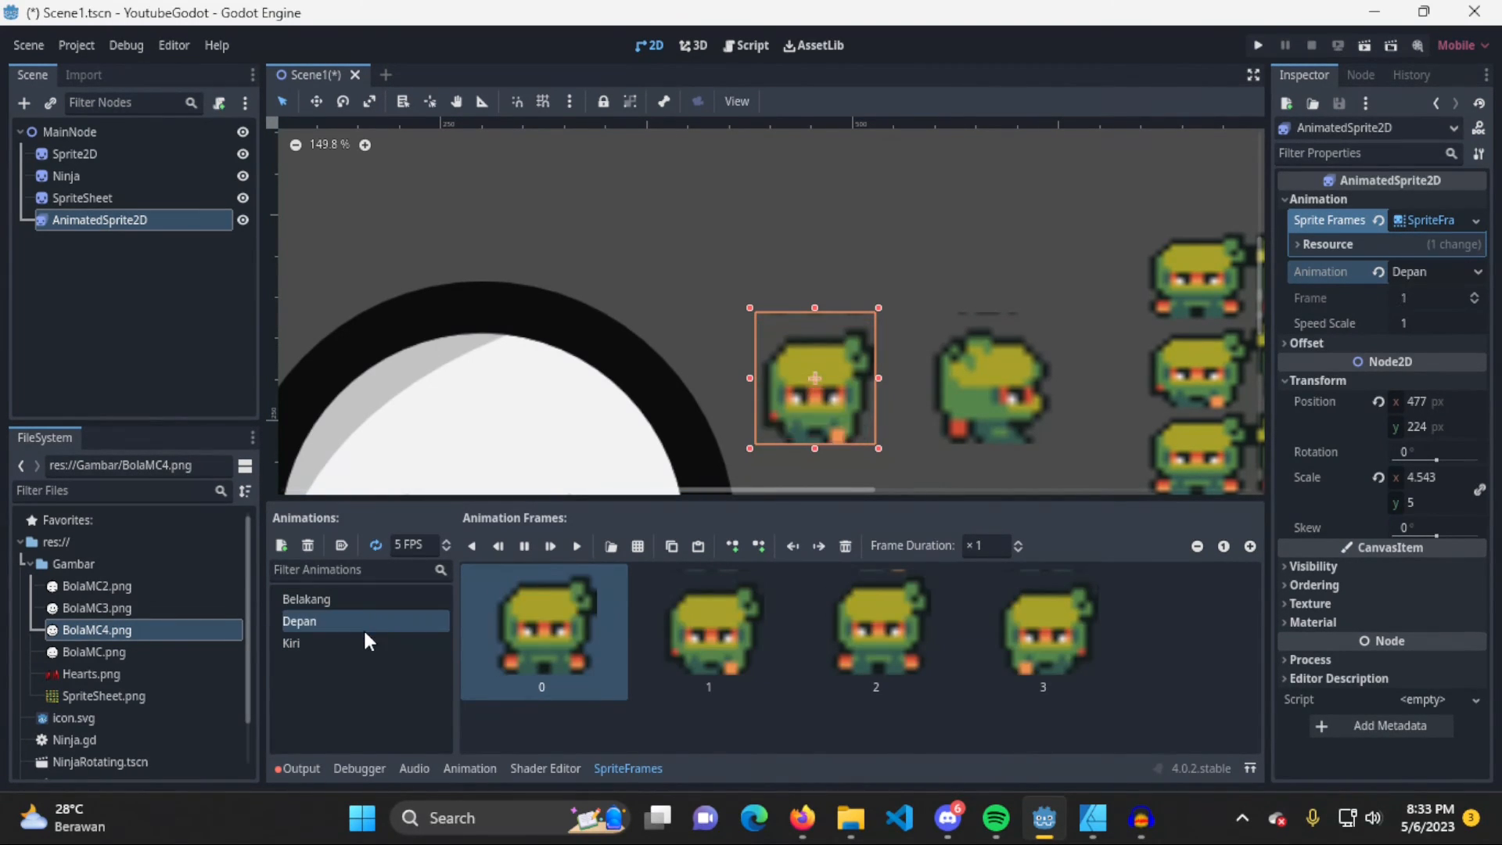
Preview the Belakang and Depan animations in turn during playback and set the node's Speed Scale to 2
{"action": "left_click", "coordinate": [377, 598]}
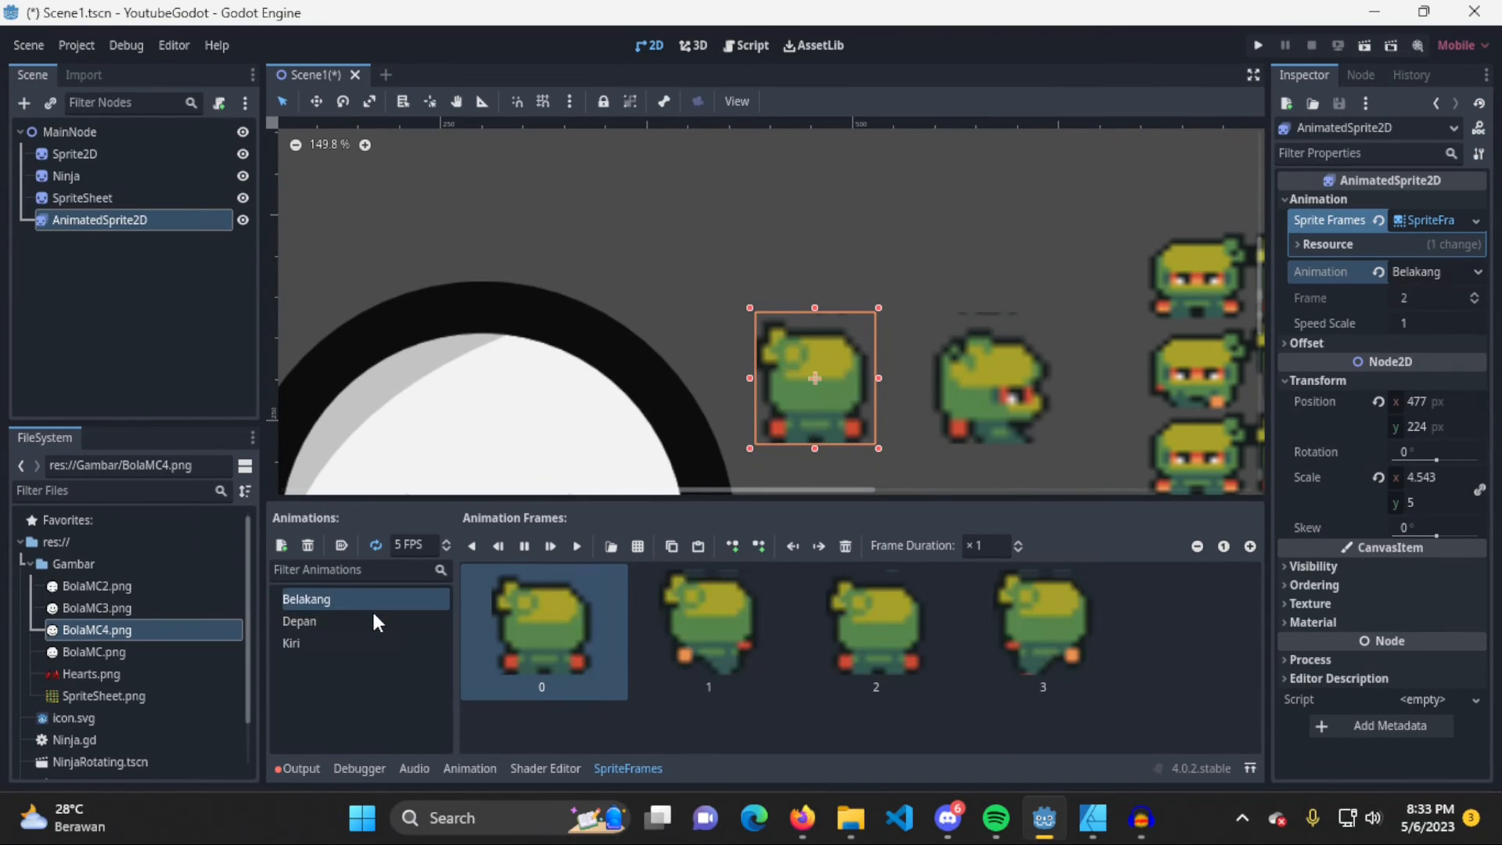
{"action": "left_click", "coordinate": [375, 619]}
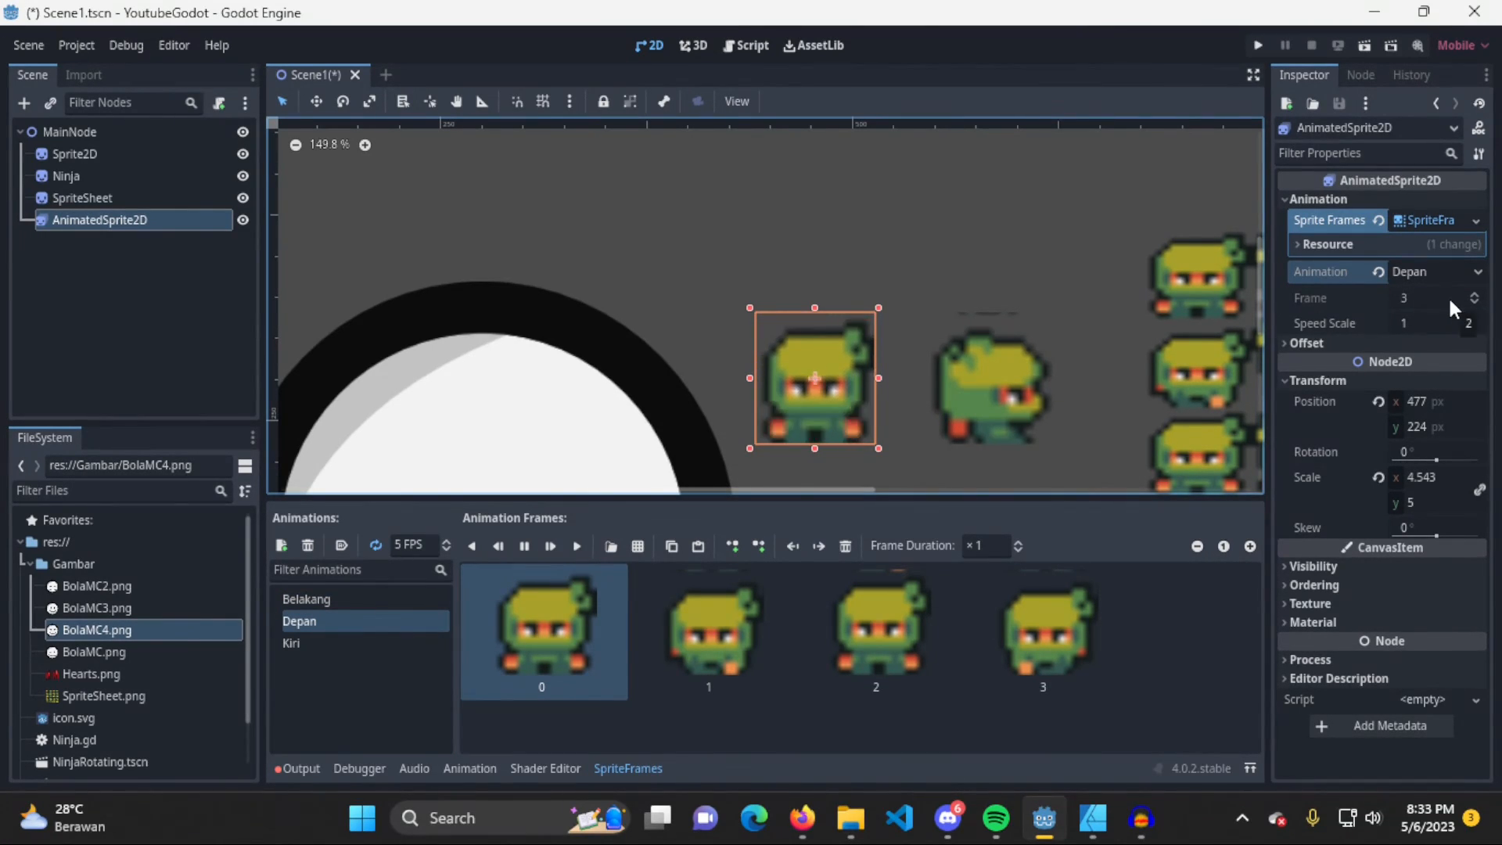
{"action": "left_click", "coordinate": [1428, 320]}
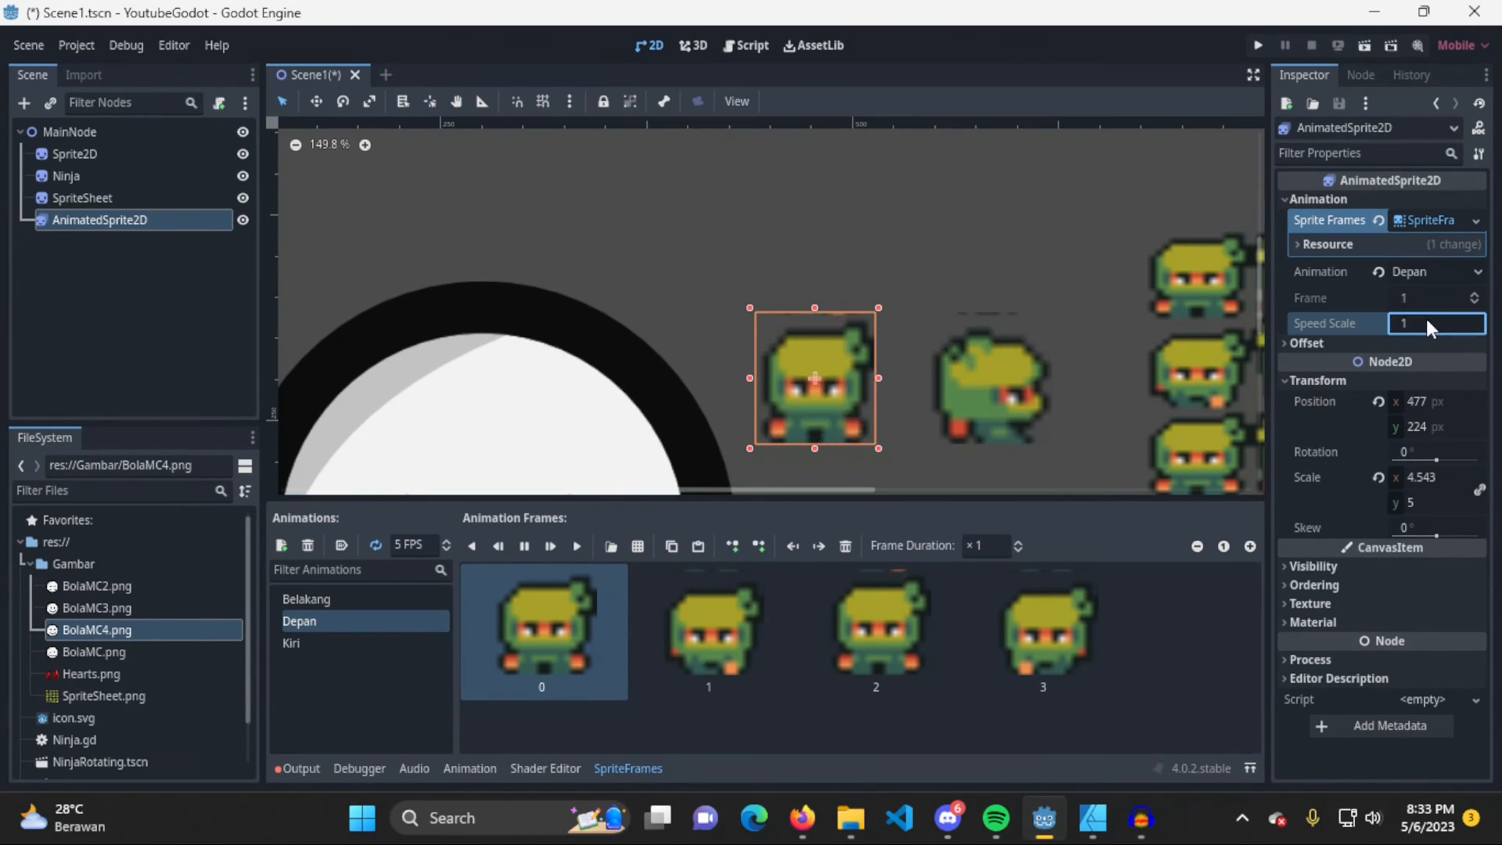
{"action": "type", "text": "2"}
{"action": "key", "text": "Return"}
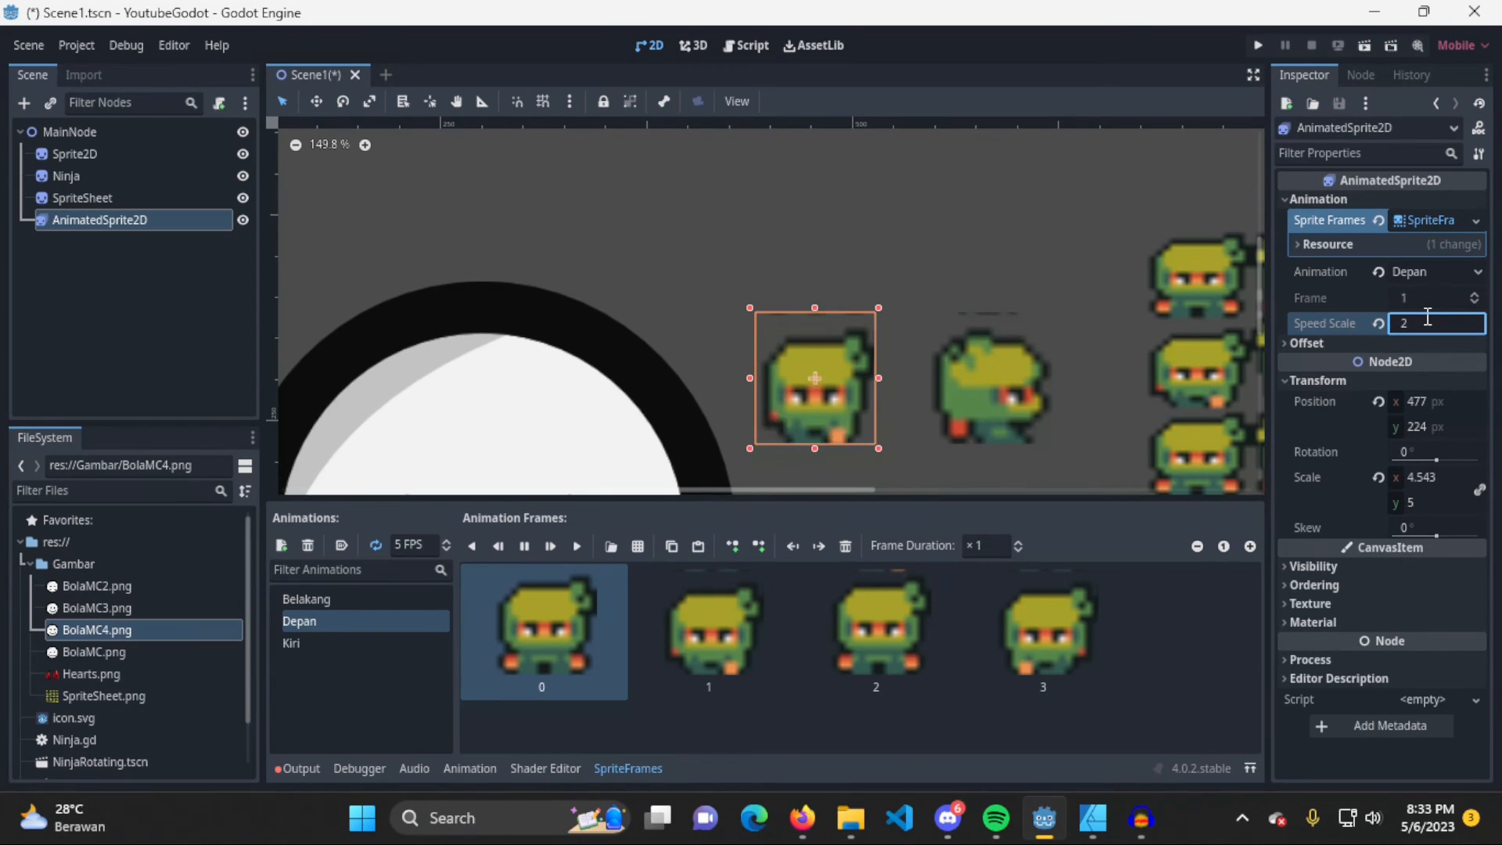
Try a Speed Scale of 0.2 on the AnimatedSprite2D node and restore it to 1
{"action": "double_click", "coordinate": [1429, 320]}
{"action": "type", "text": "0.2"}
{"action": "key", "text": "BackSpace"}
{"action": "key", "text": "BackSpace"}
{"action": "key", "text": "BackSpace"}
{"action": "type", "text": "1"}
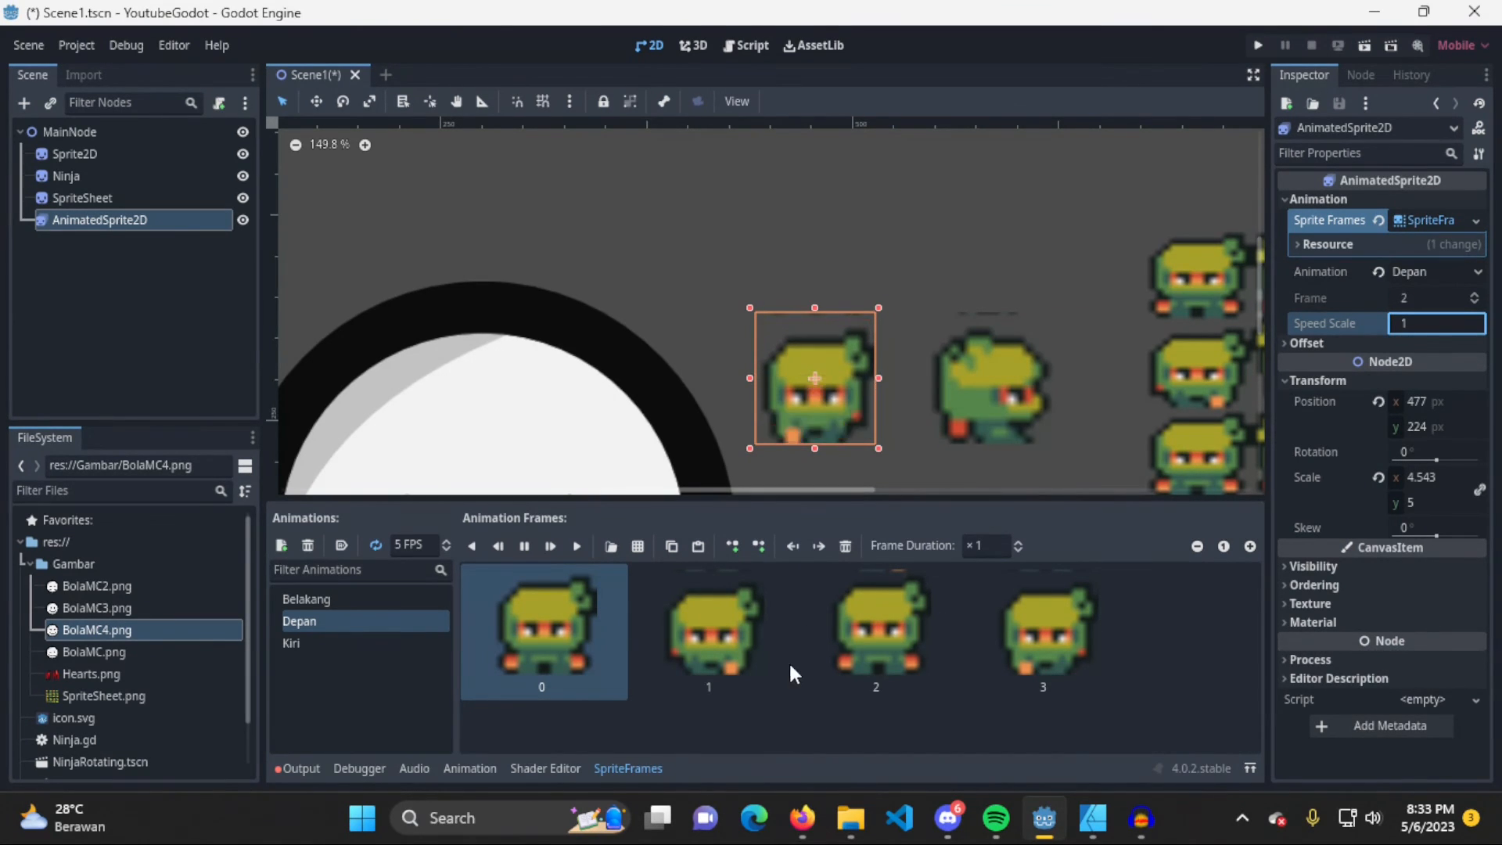
Copy frame 0 of the Depan animation and paste the duplicate at the end of its frames
{"action": "left_click", "coordinate": [588, 635]}
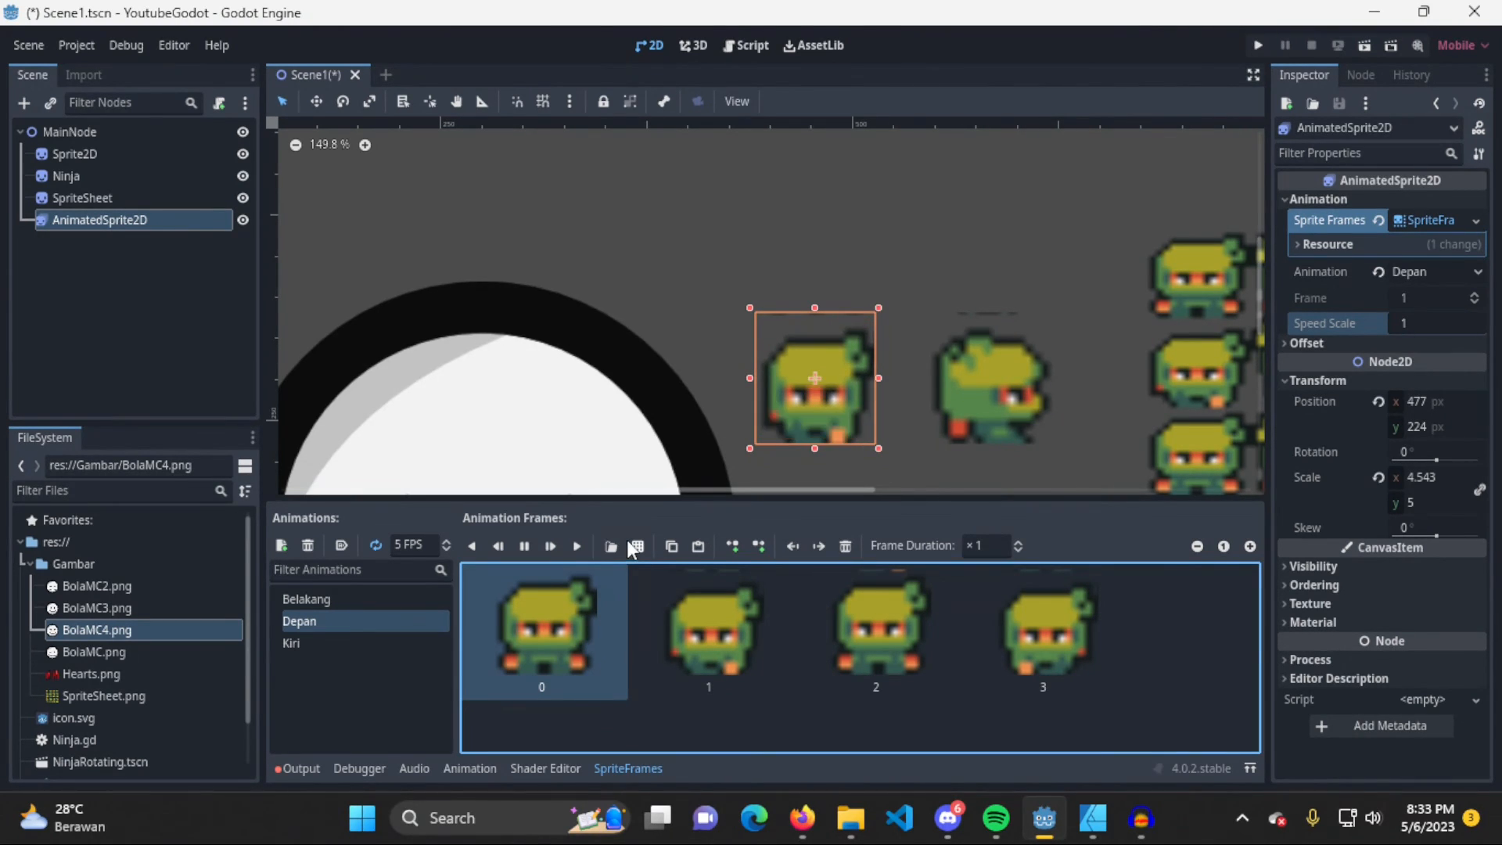
{"action": "left_click", "coordinate": [673, 549]}
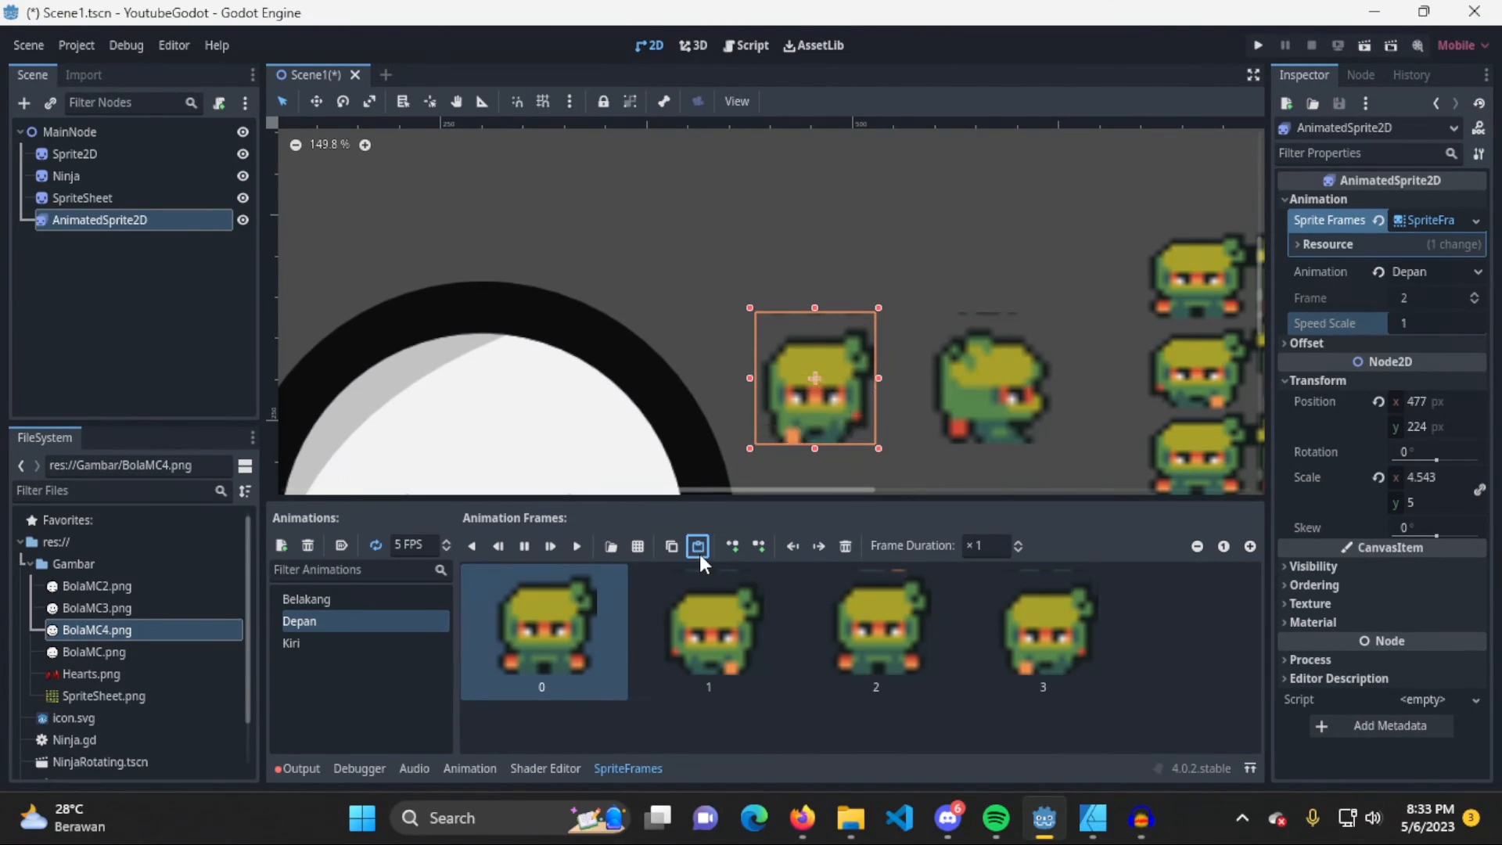
{"action": "left_click", "coordinate": [700, 554]}
{"action": "left_click", "coordinate": [534, 734]}
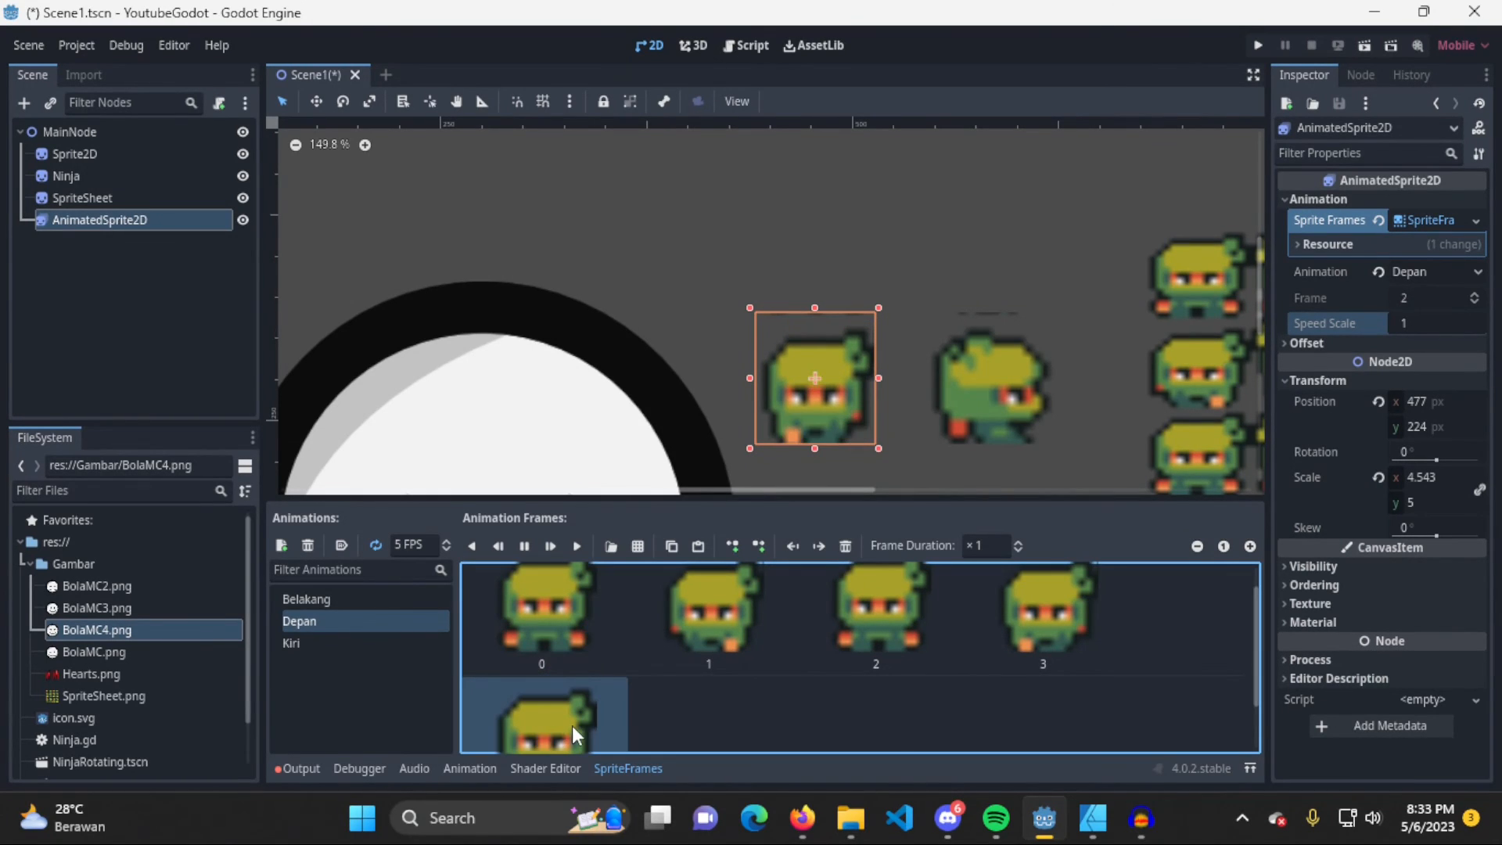
{"action": "scroll", "coordinate": [657, 681], "scroll_direction": "down", "scroll_amount": 1}
{"action": "scroll", "coordinate": [615, 688], "scroll_direction": "up", "scroll_amount": 2}
{"action": "scroll", "coordinate": [615, 688], "scroll_direction": "down", "scroll_amount": 1}
Move the duplicated frame directly after frame 0 and remove it from the Depan animation, keeping the AnimatedSprite2D node
{"action": "left_click_drag", "start_coordinate": [613, 684], "coordinate": [643, 615]}
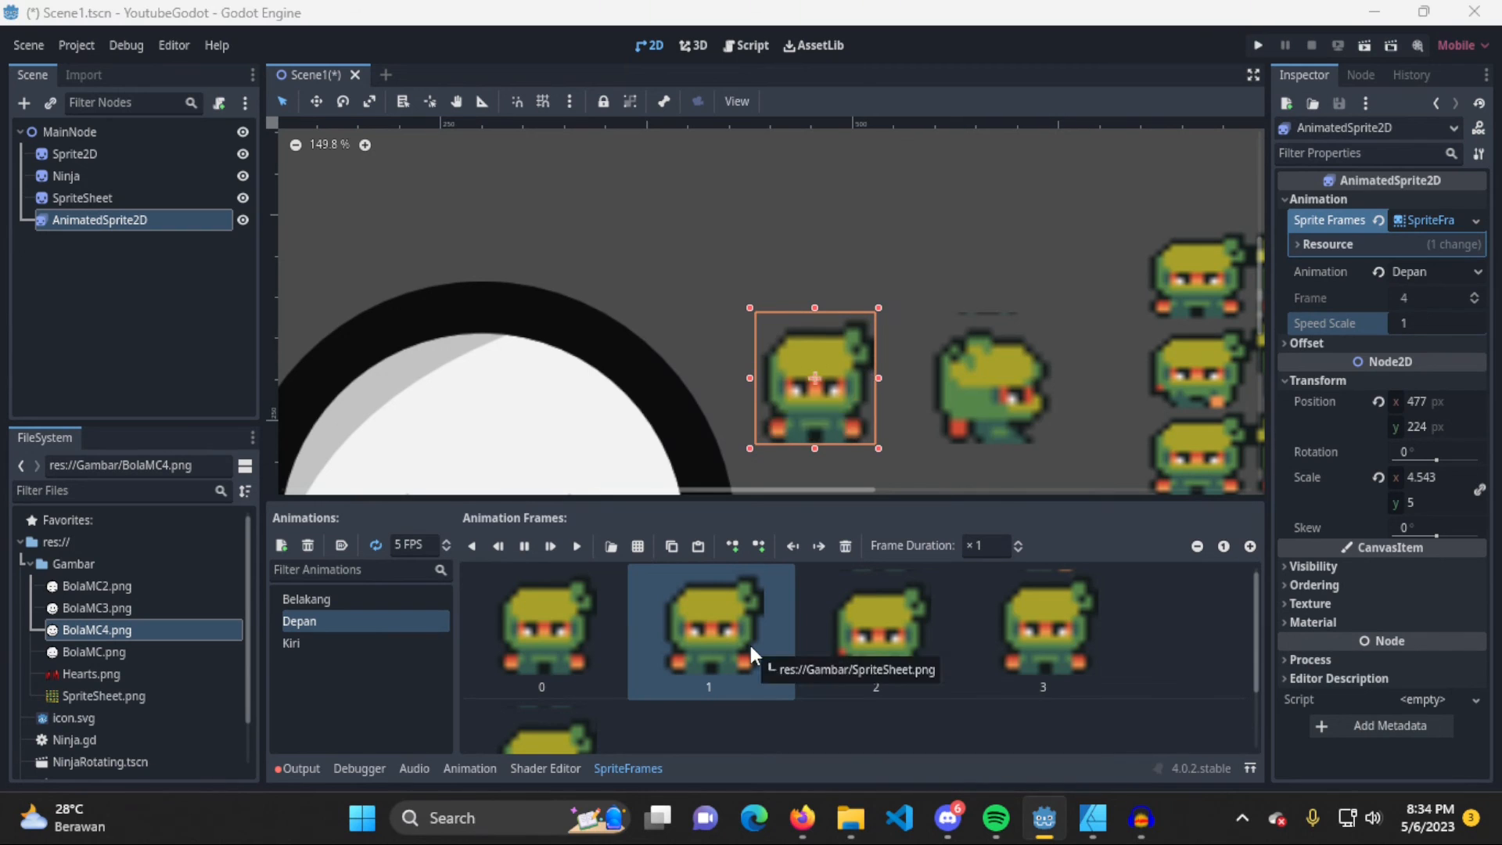
{"action": "key", "text": "Delete"}
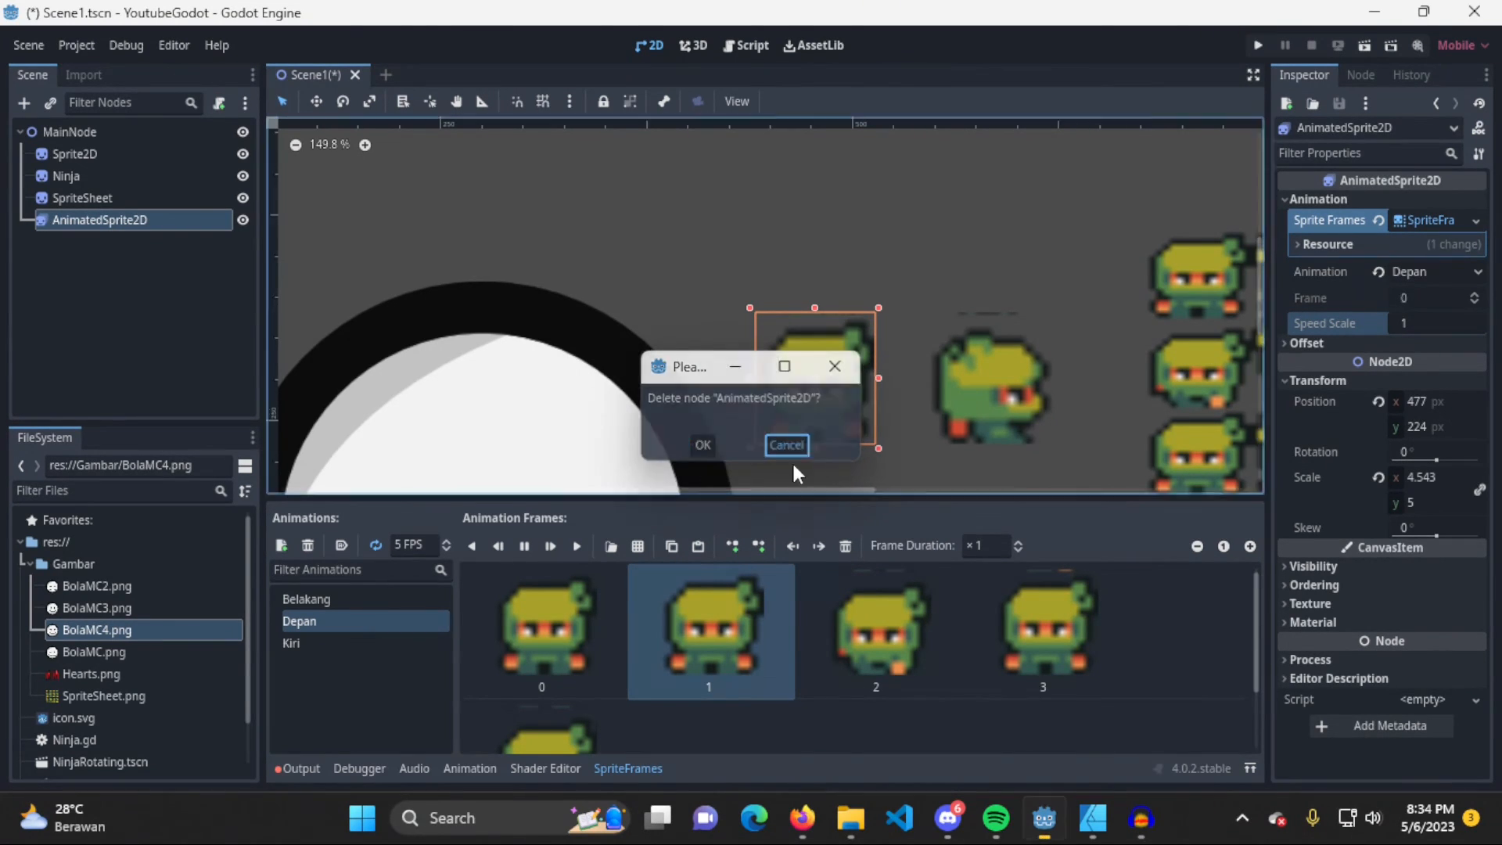
{"action": "left_click", "coordinate": [789, 446]}
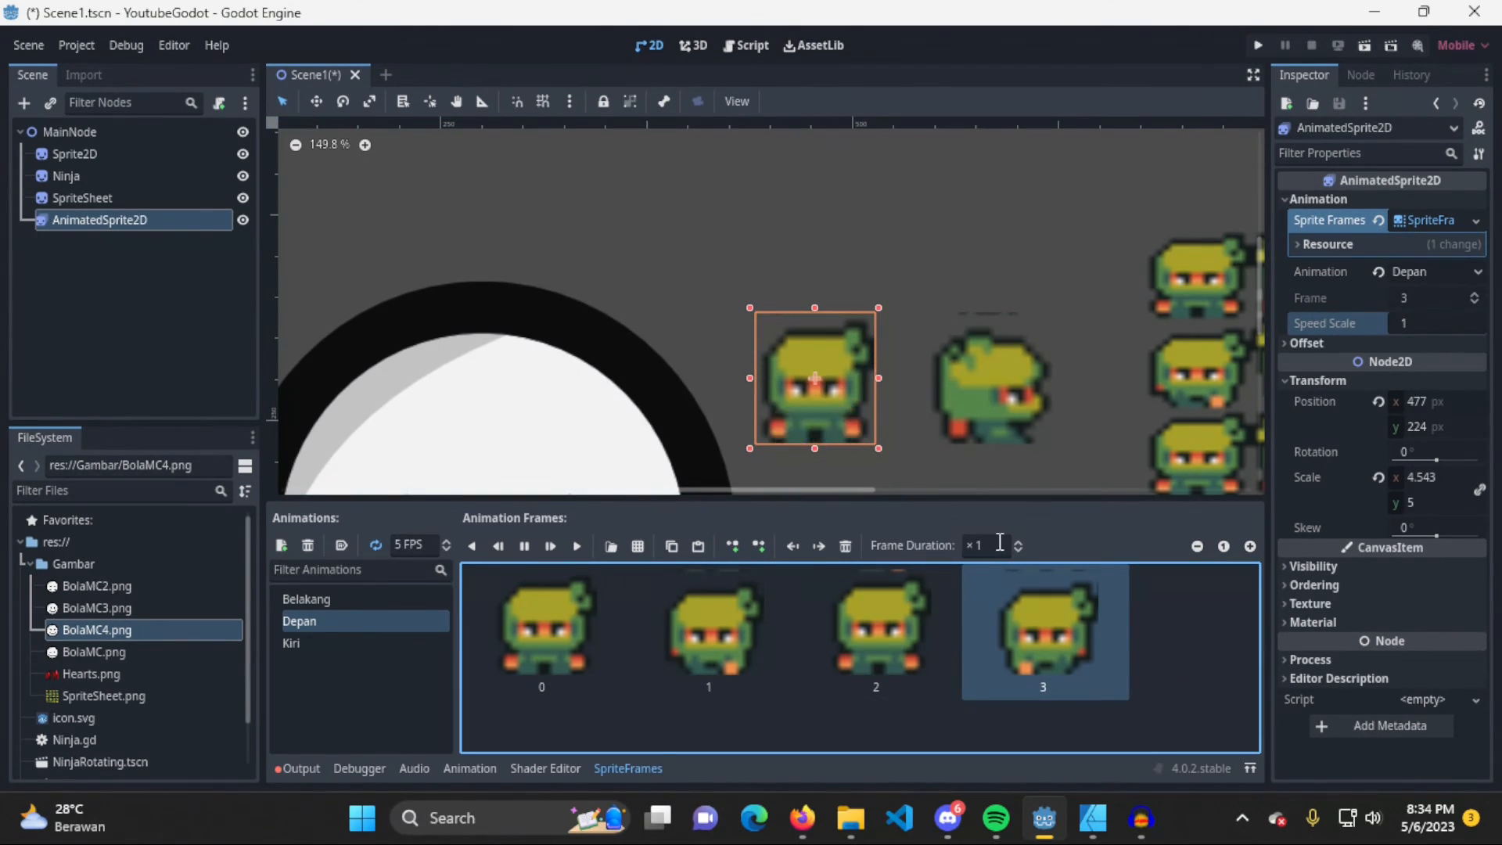
Raise the frame duration of Depan's frame 0 to 1.3 and on to 2
{"action": "left_click", "coordinate": [986, 546]}
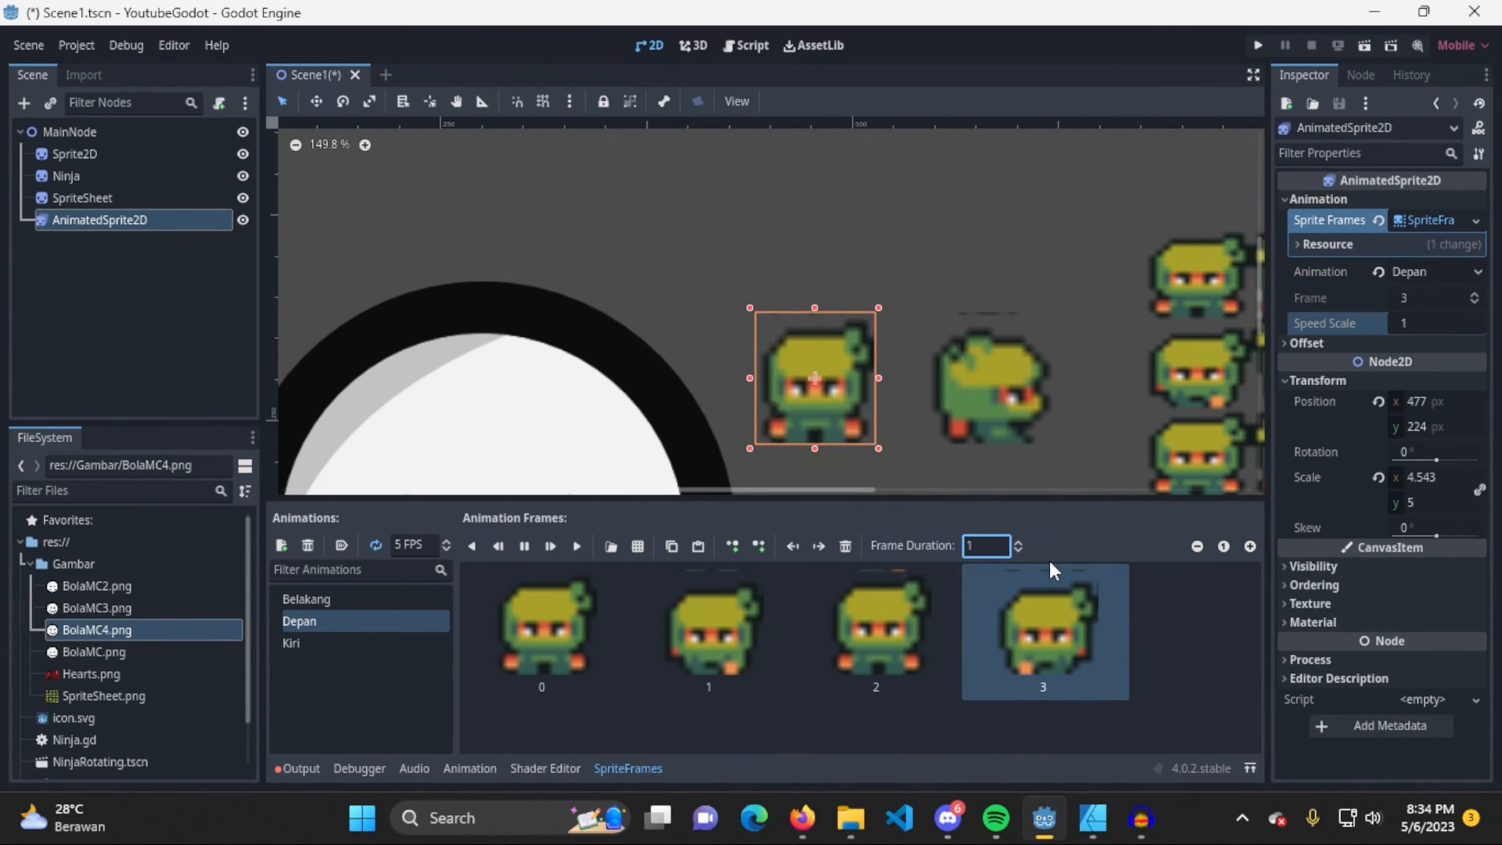
{"action": "left_click", "coordinate": [561, 651]}
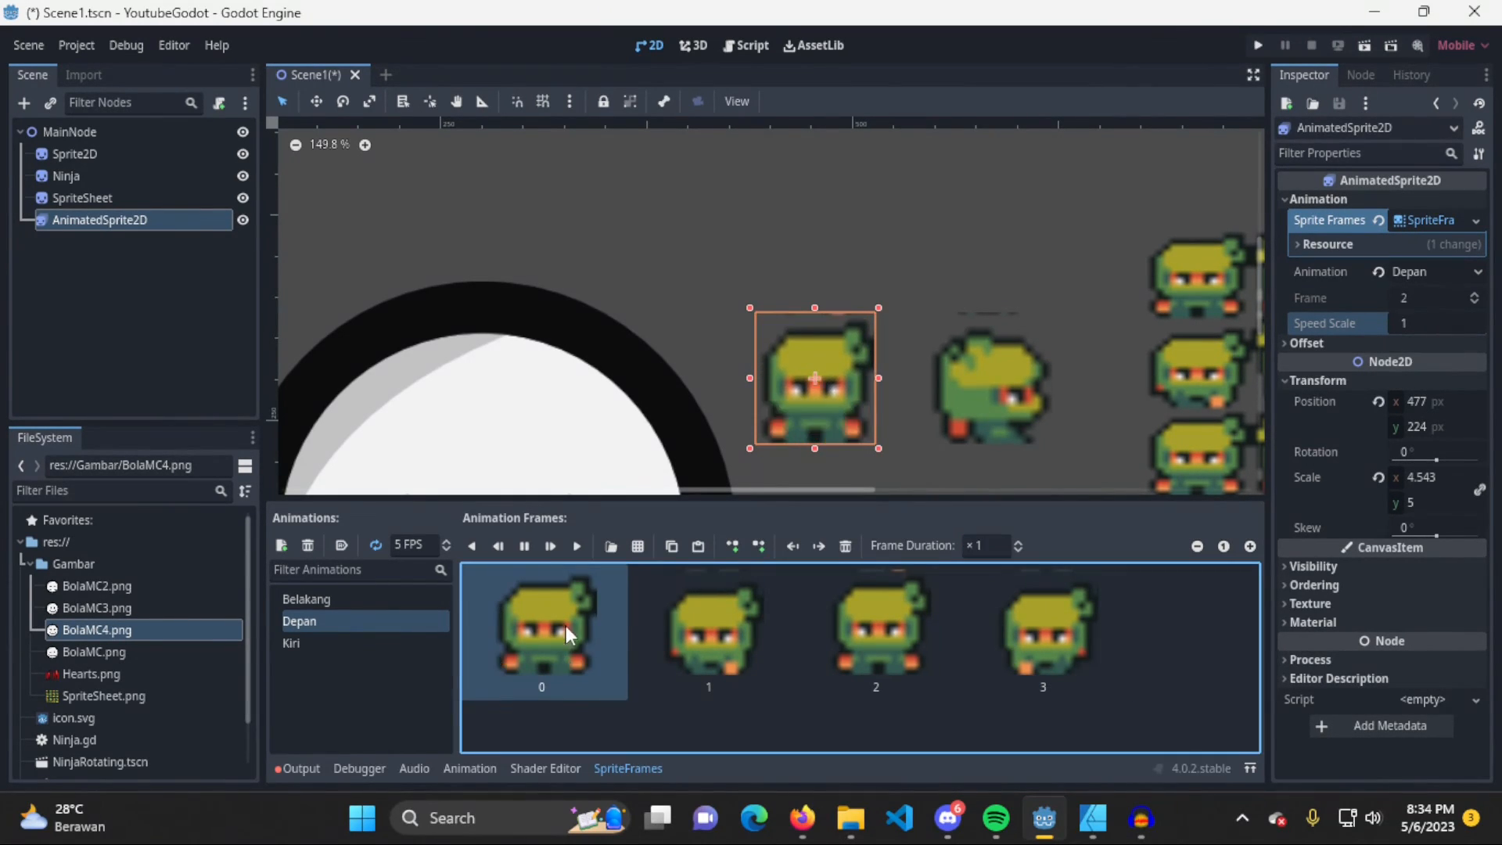
{"action": "left_click", "coordinate": [1019, 543]}
{"action": "left_click", "coordinate": [1020, 543]}
{"action": "left_click", "coordinate": [1020, 542]}
{"action": "left_click", "coordinate": [994, 545]}
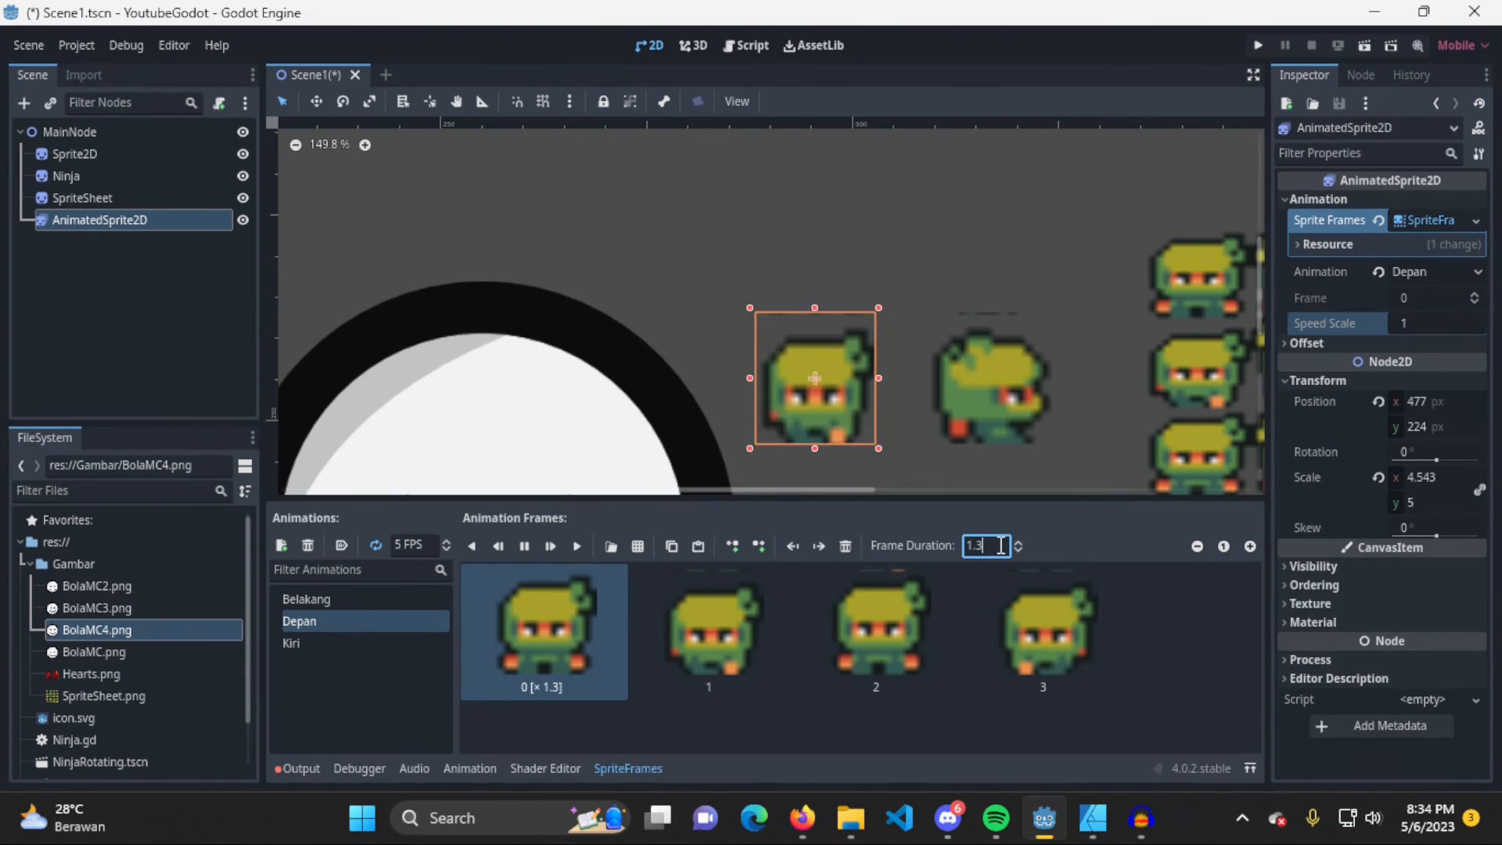
{"action": "type", "text": "2"}
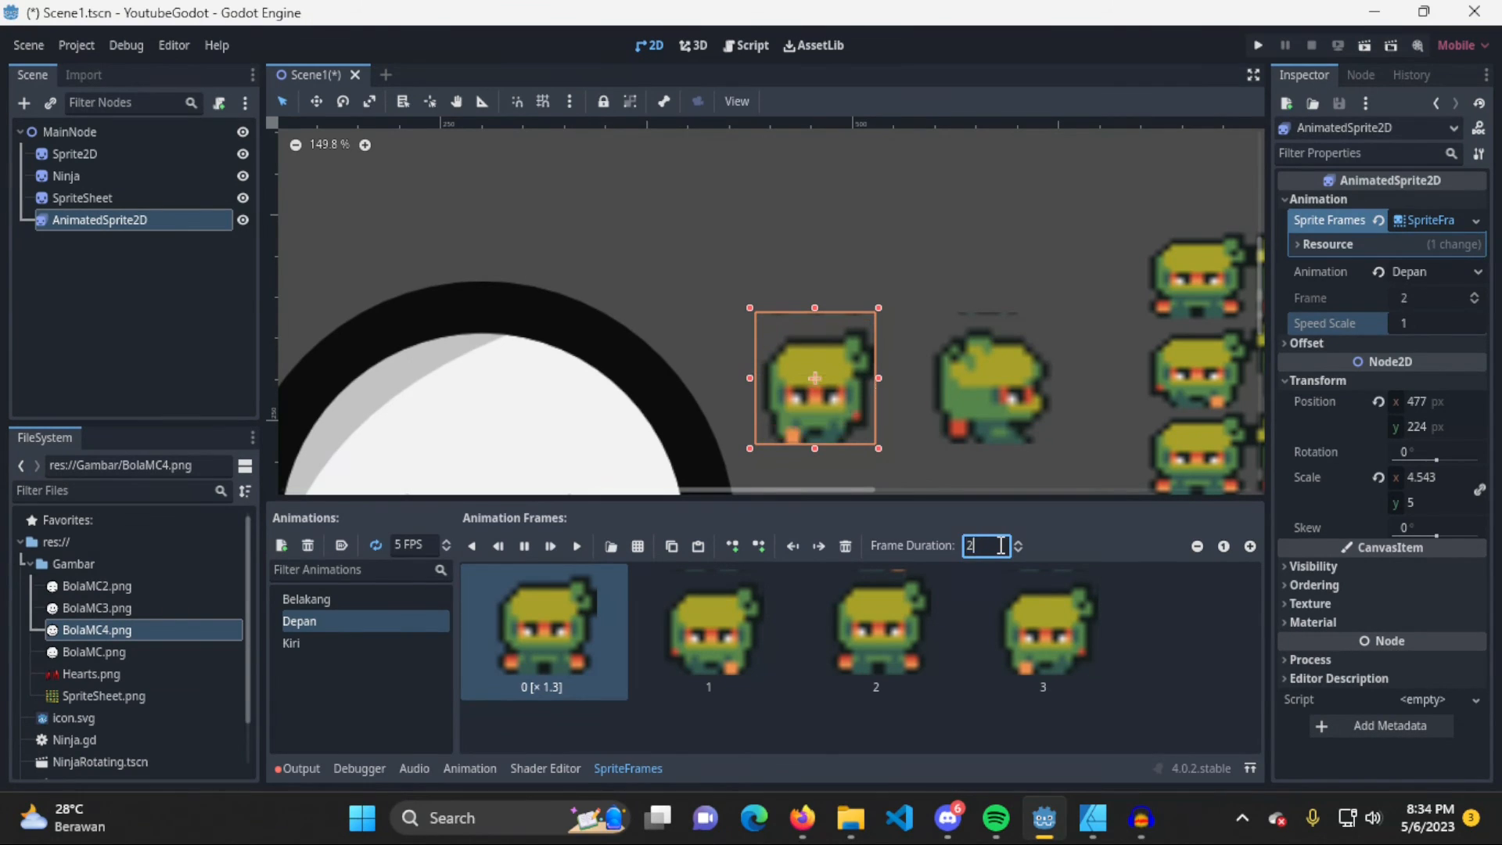
{"action": "key", "text": "Return"}
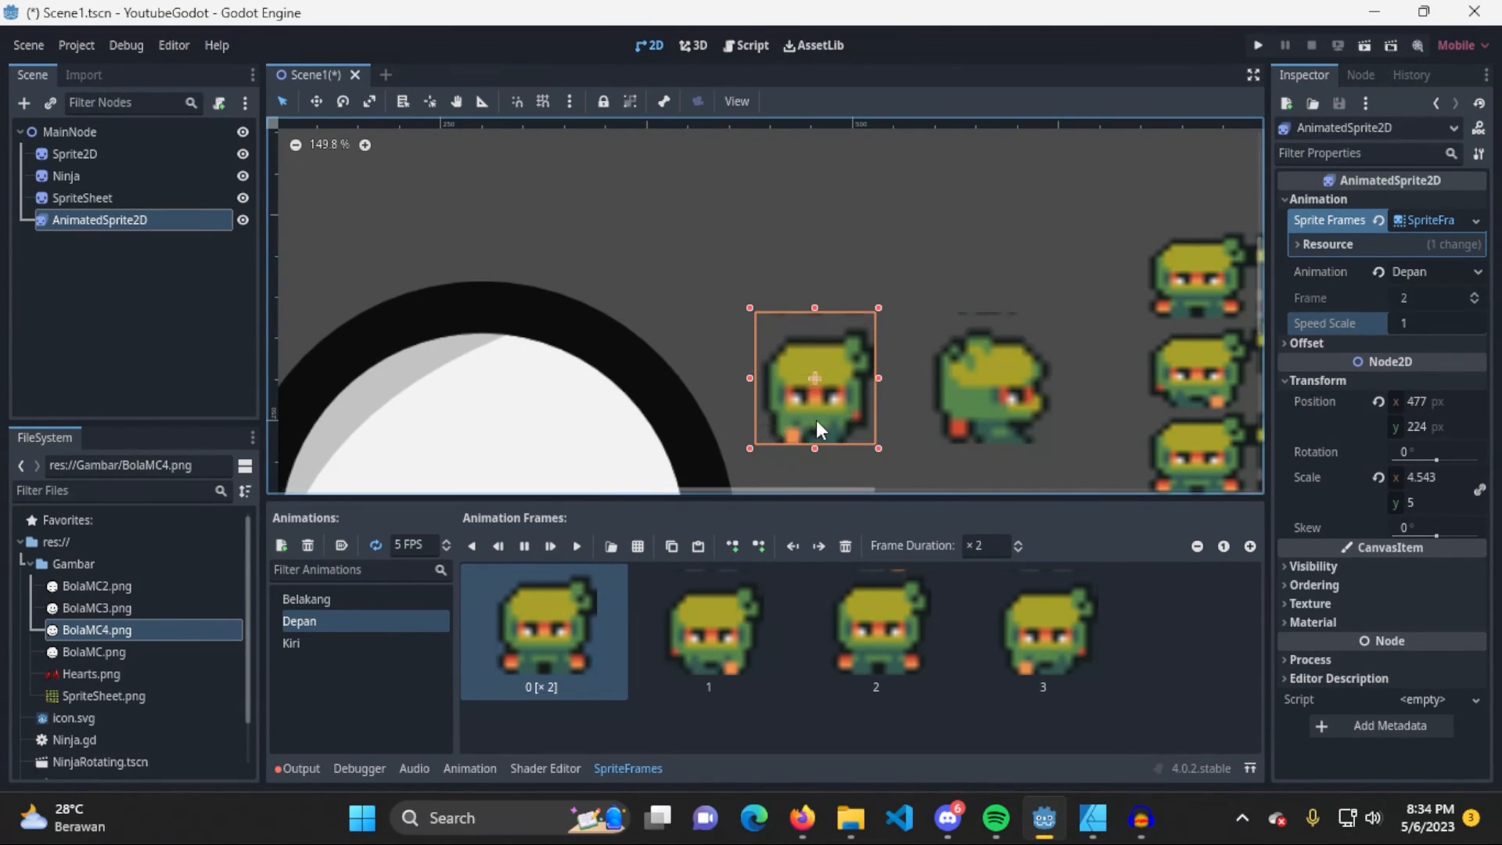
Set the frame duration of frame 0 in the Depan animation to 10
{"action": "left_click", "coordinate": [1006, 545]}
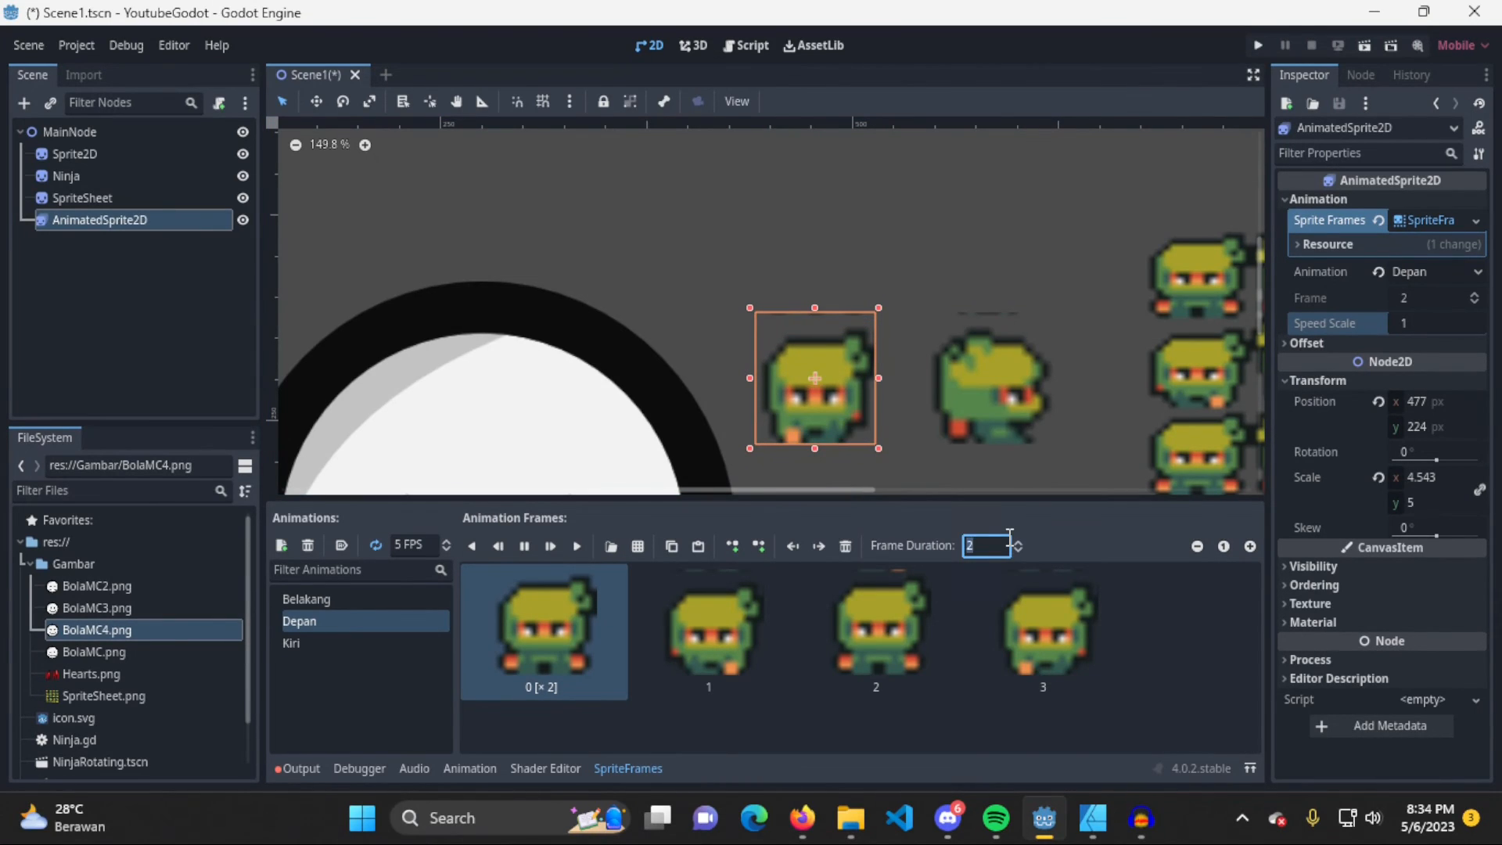
{"action": "type", "text": "10"}
{"action": "key", "text": "Return"}
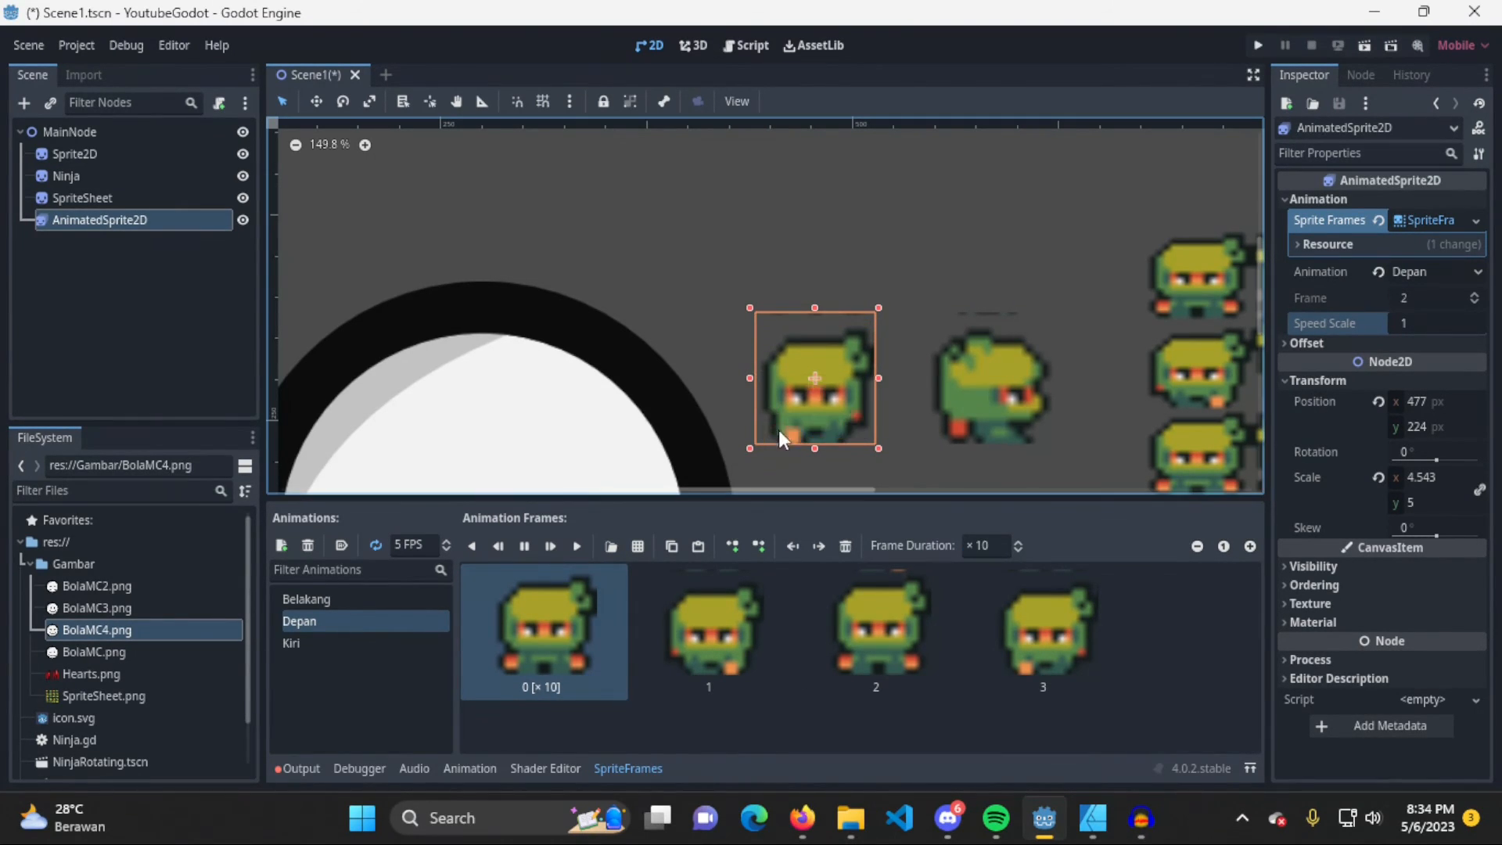